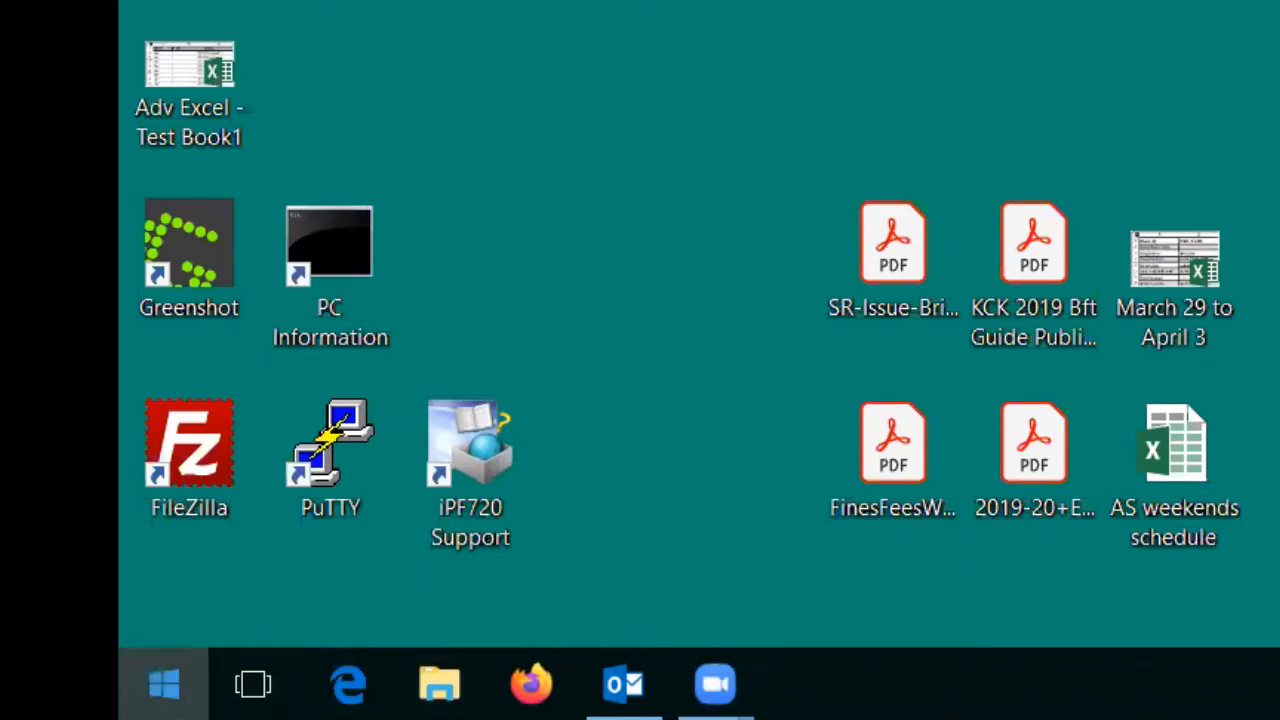
Open File Explorer and have its window fill the whole screen
{"action": "left_click", "coordinate": [164, 684]}
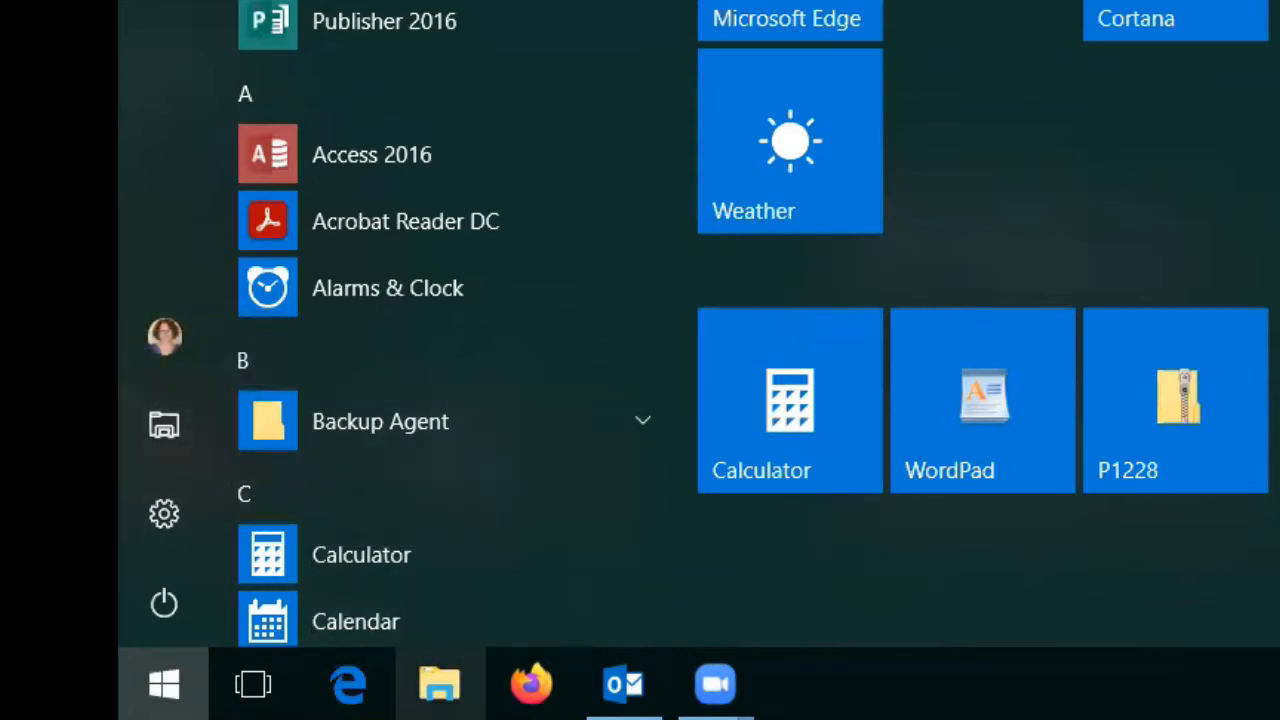
{"action": "left_click", "coordinate": [164, 684]}
{"action": "left_click", "coordinate": [439, 684]}
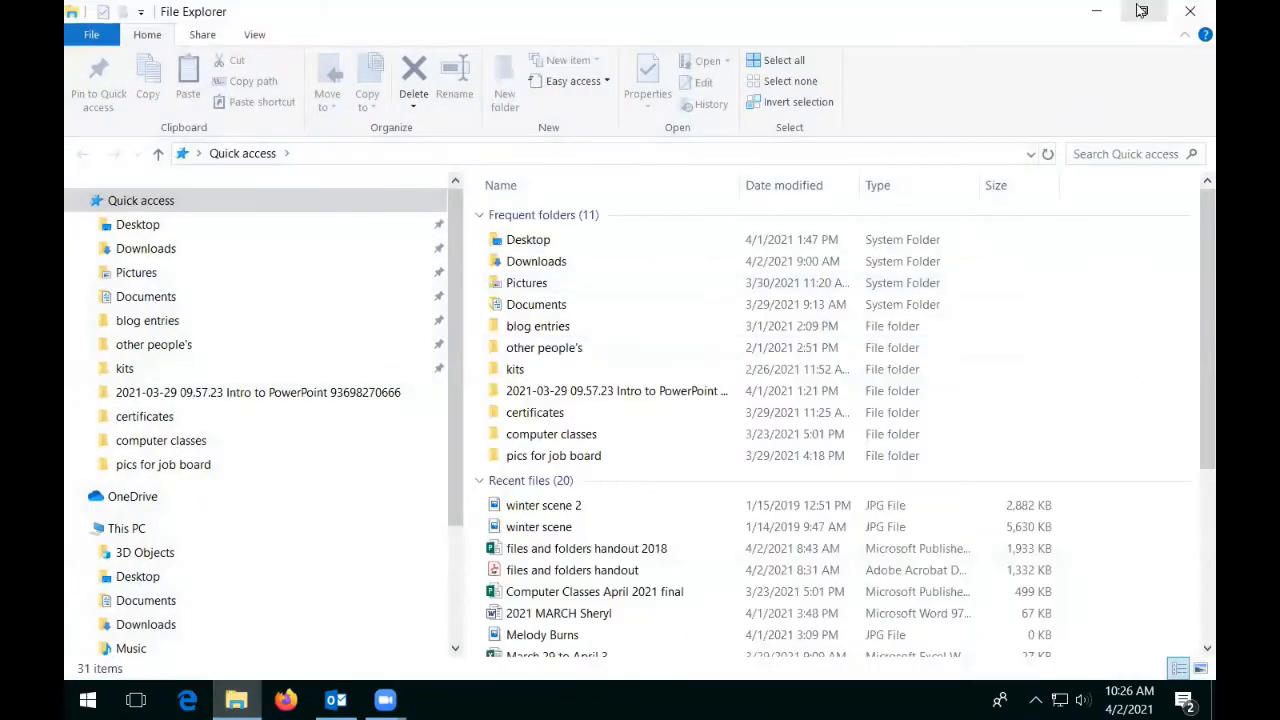
{"action": "left_click", "coordinate": [1141, 11]}
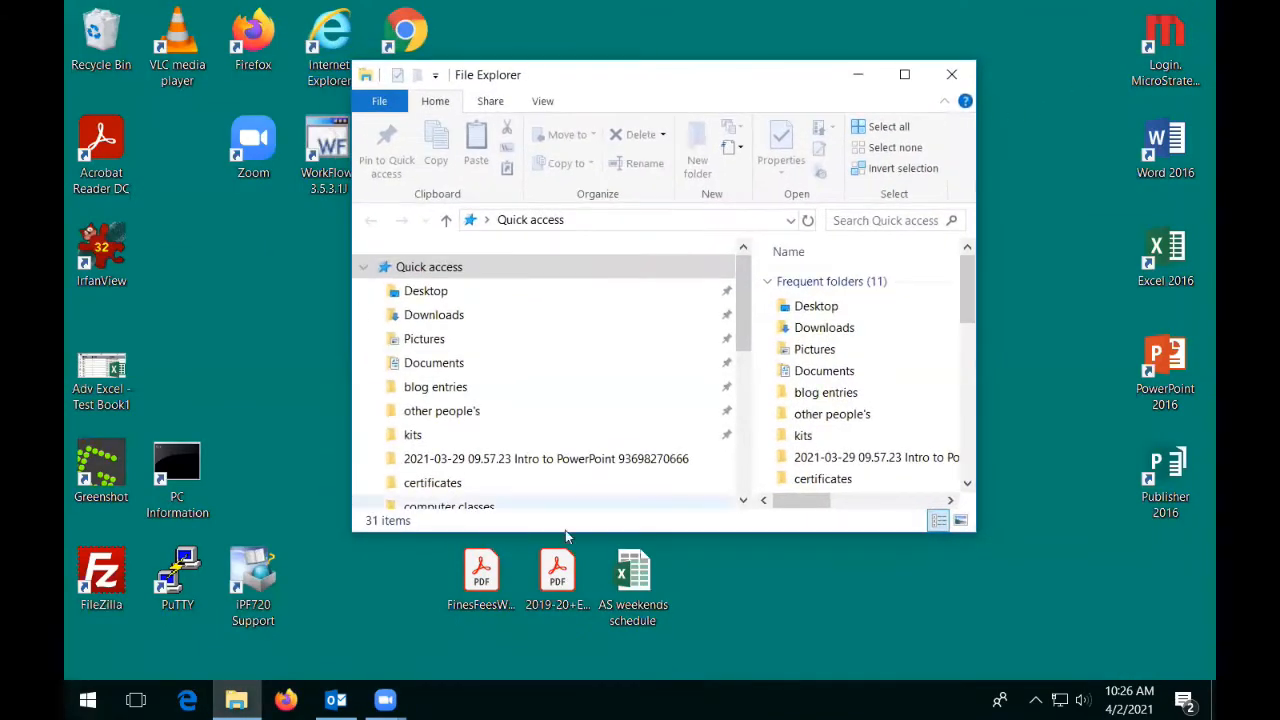
{"action": "left_click", "coordinate": [904, 74]}
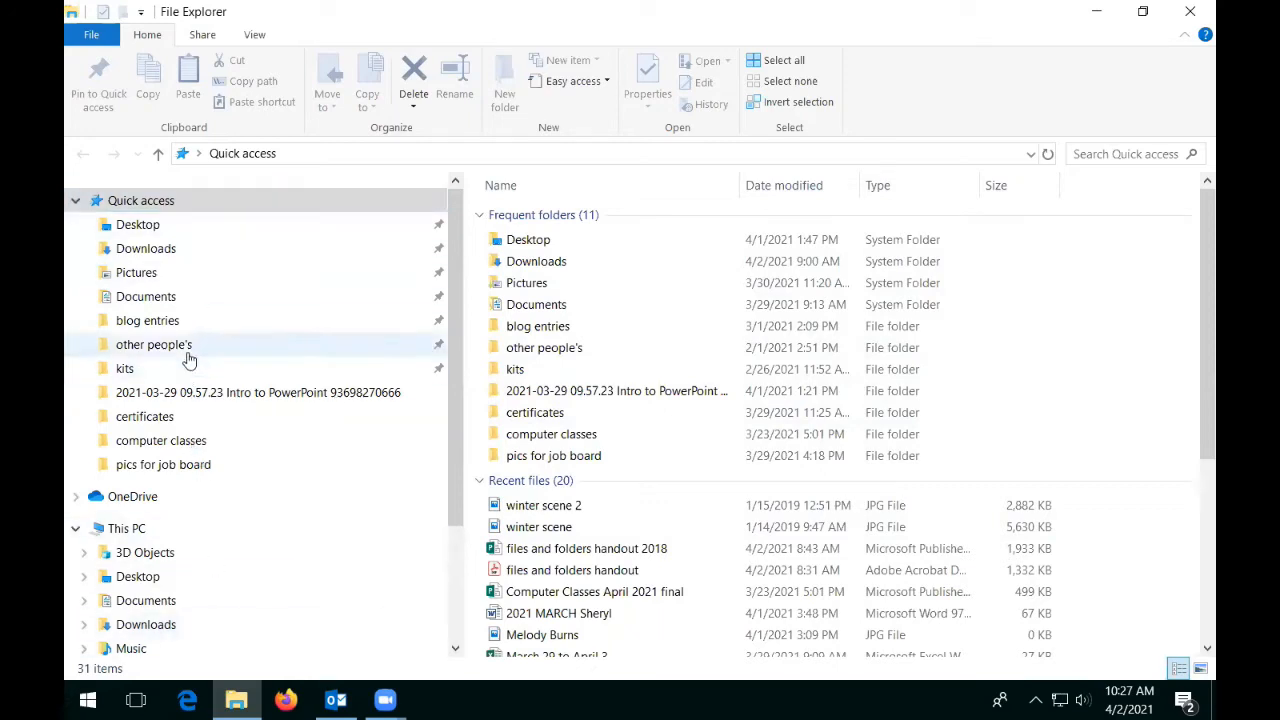
Look over the folder tree and the frequent folders and recent files listed in Quick access
{"action": "scroll", "coordinate": [189, 360], "scroll_direction": "down", "scroll_amount": 2}
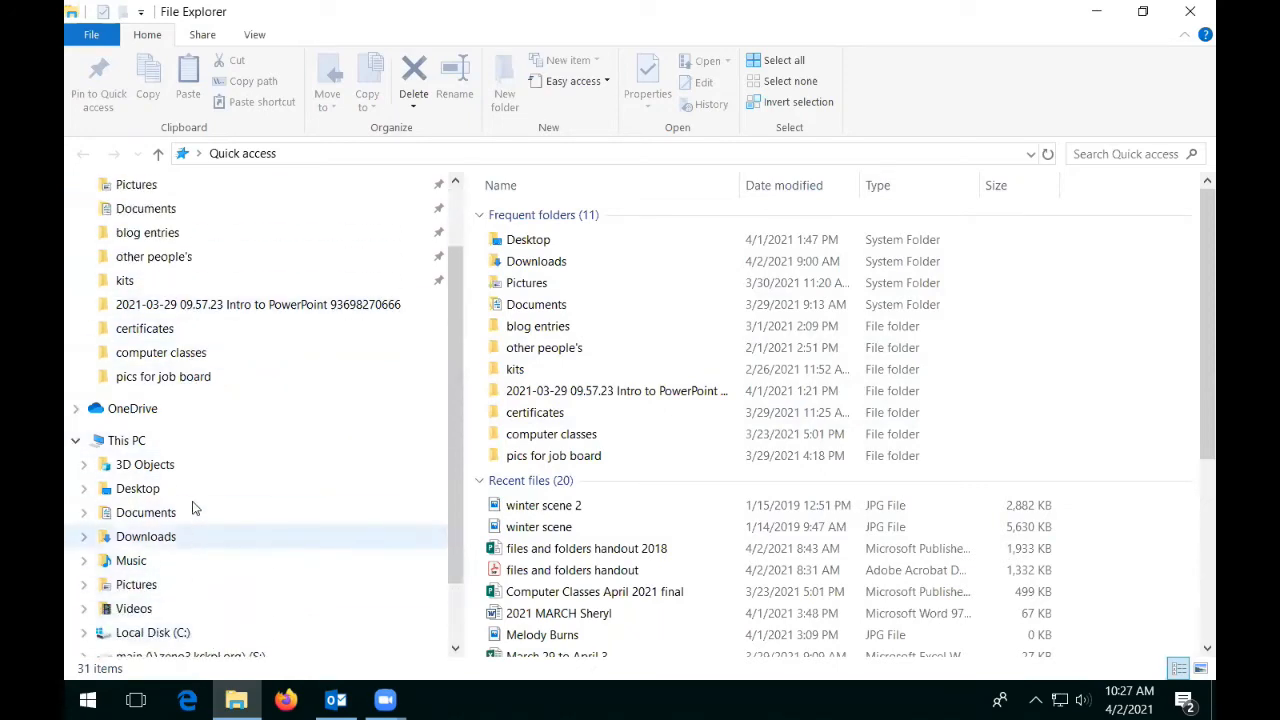
{"action": "scroll", "coordinate": [180, 469], "scroll_direction": "up", "scroll_amount": 2}
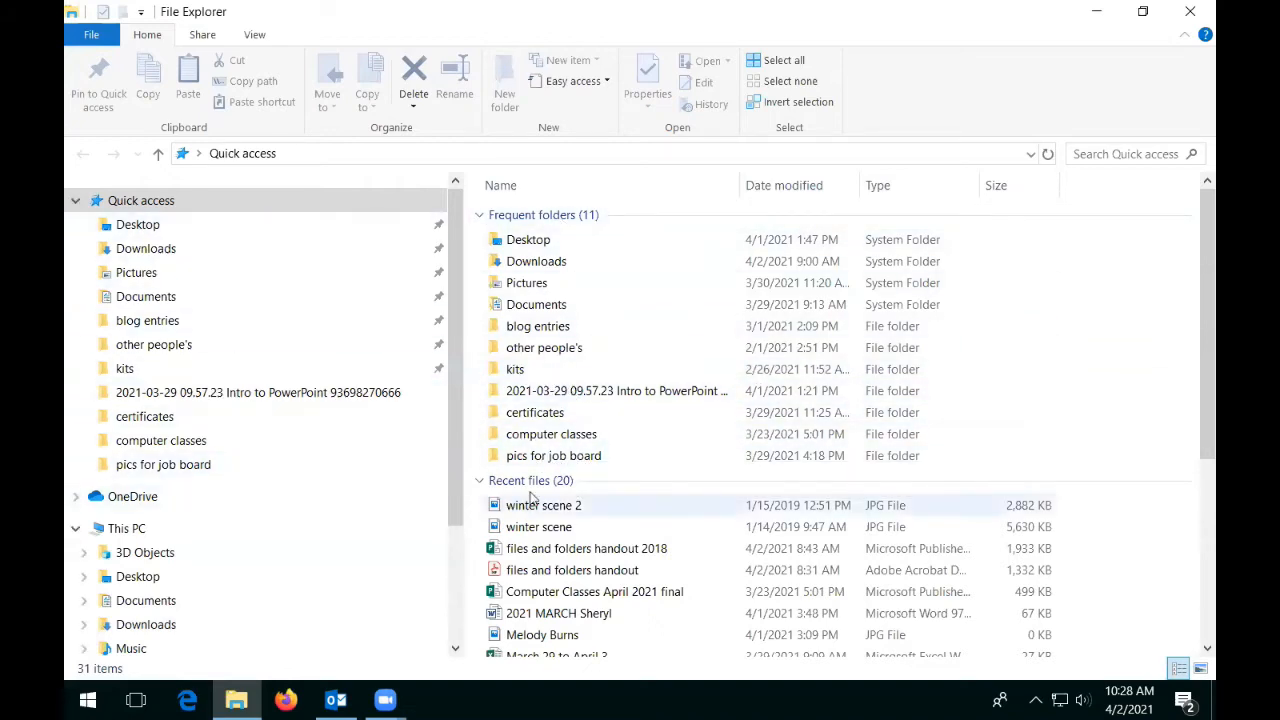
{"action": "scroll", "coordinate": [658, 458], "scroll_direction": "down", "scroll_amount": 2}
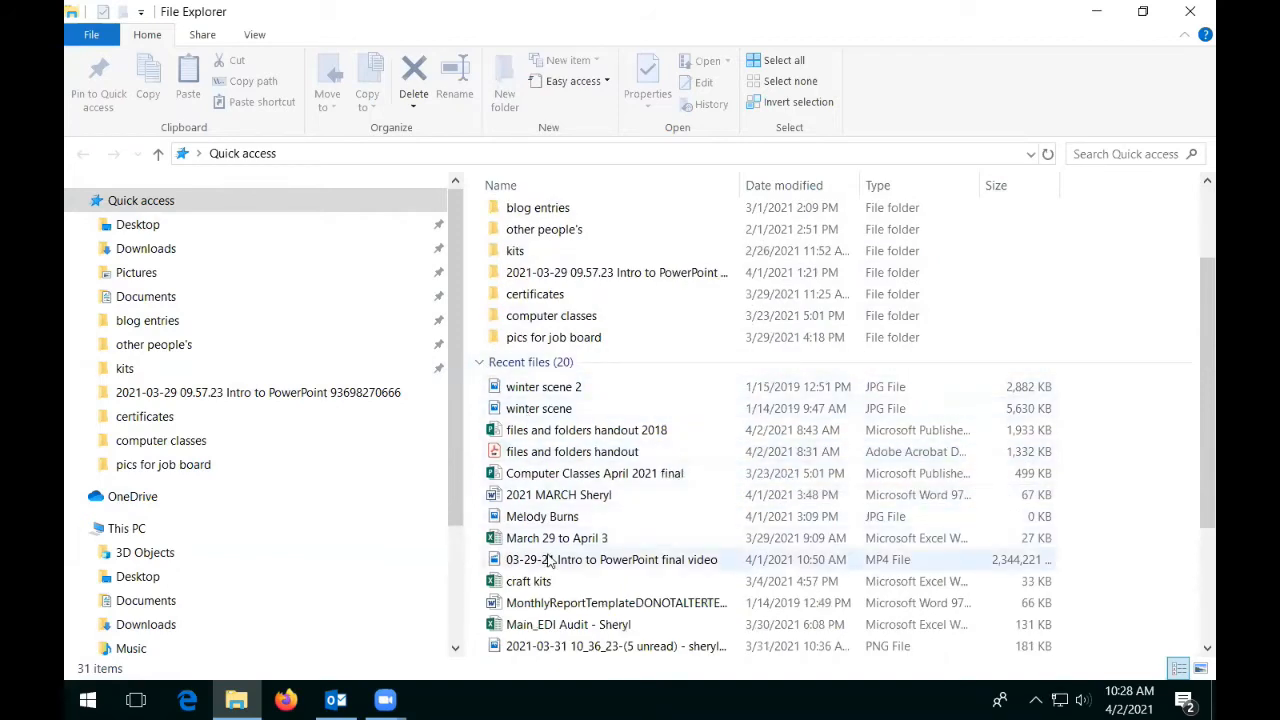
{"action": "scroll", "coordinate": [615, 597], "scroll_direction": "down", "scroll_amount": 1}
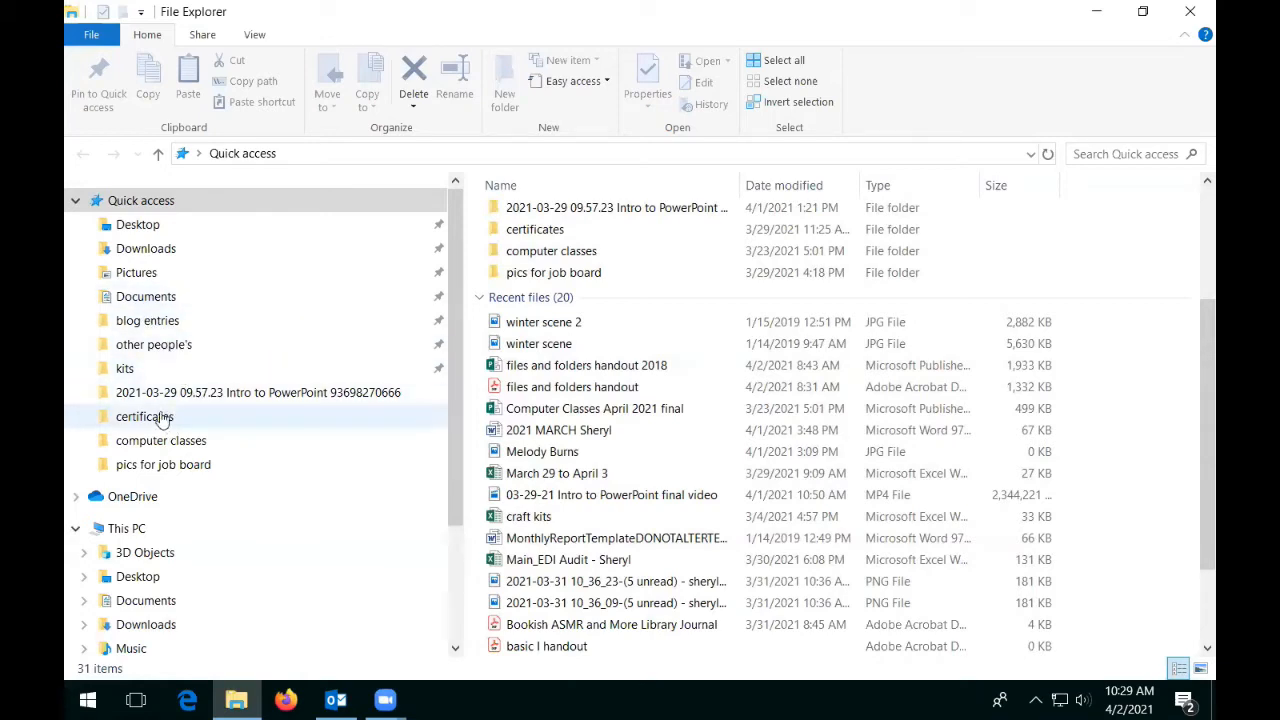
Review the actions available for the pics for job board folder and the tiles pinned to Start
{"action": "right_click", "coordinate": [198, 476]}
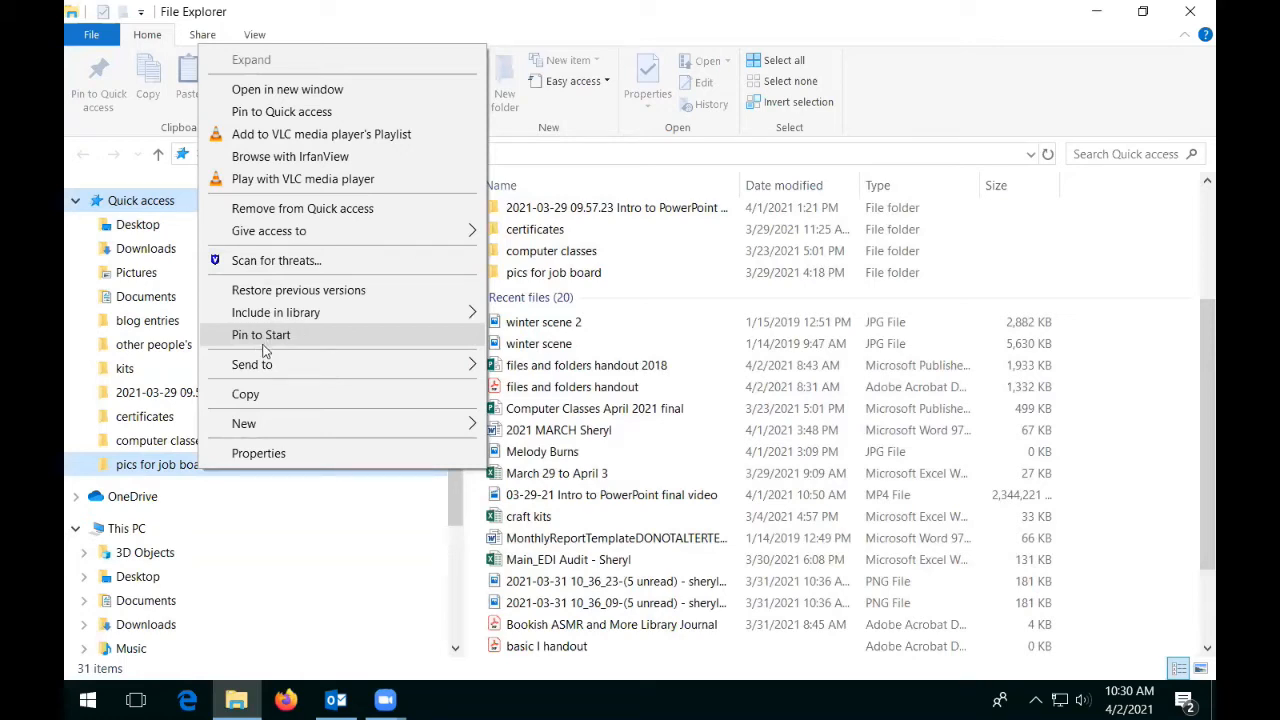
{"action": "left_click", "coordinate": [88, 700]}
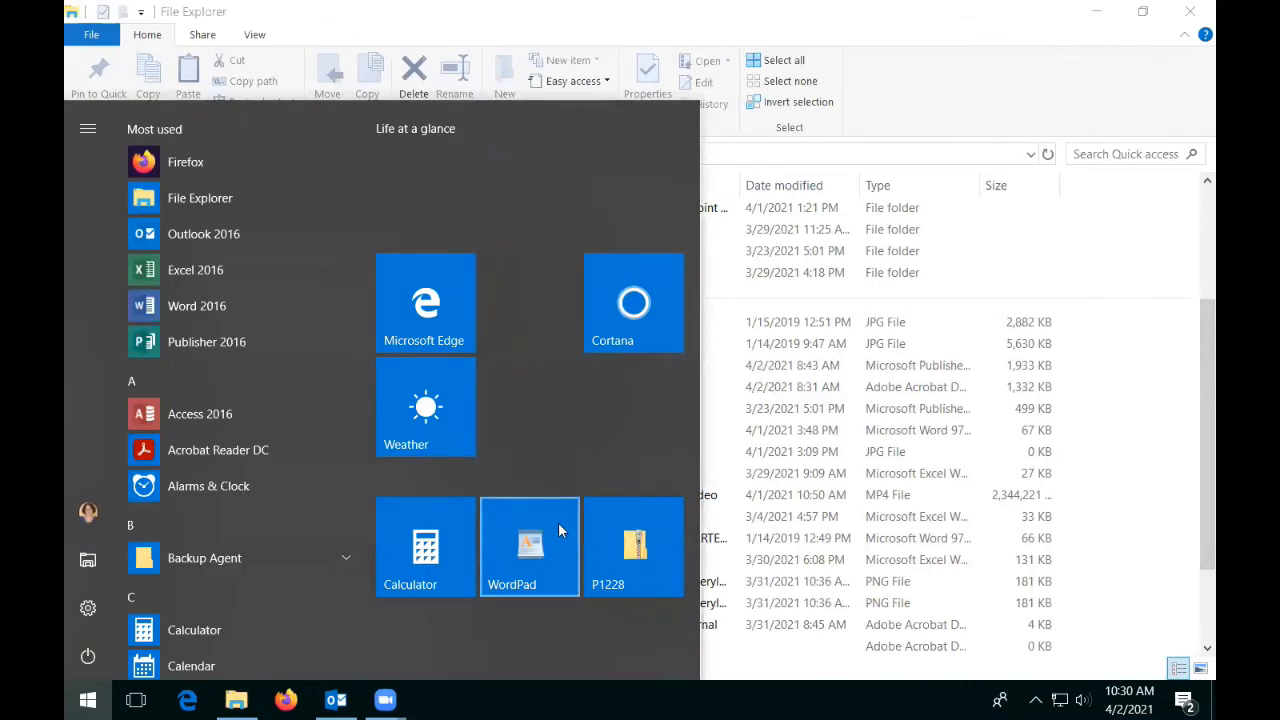
{"action": "left_click", "coordinate": [459, 43]}
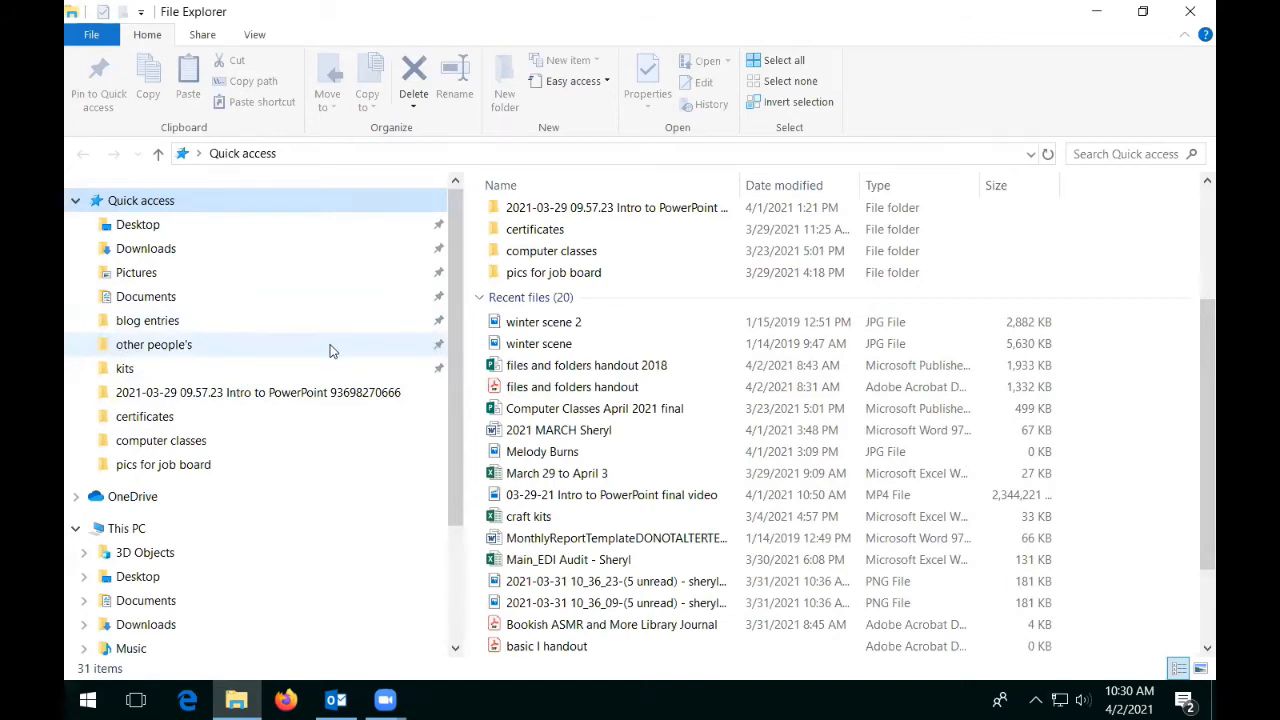
Review the actions available for the pinned other people's folder and view its contents before returning to Quick access
{"action": "right_click", "coordinate": [150, 350]}
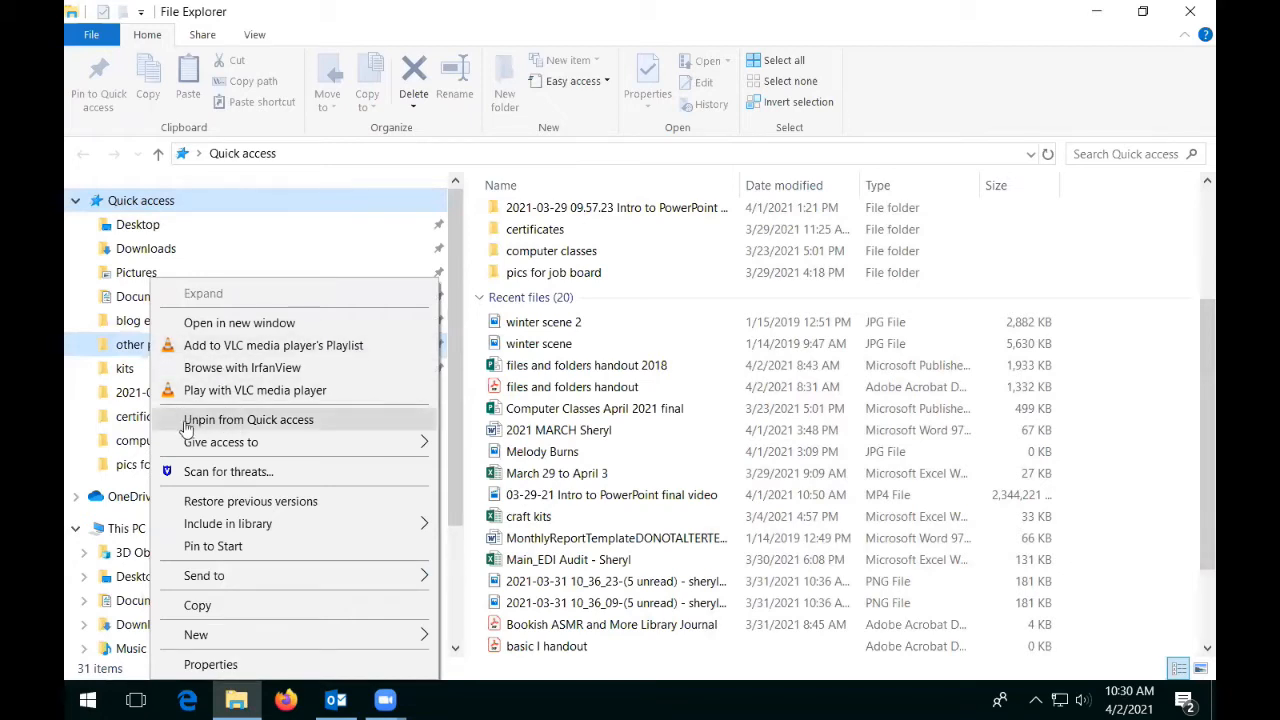
{"action": "left_click", "coordinate": [150, 345]}
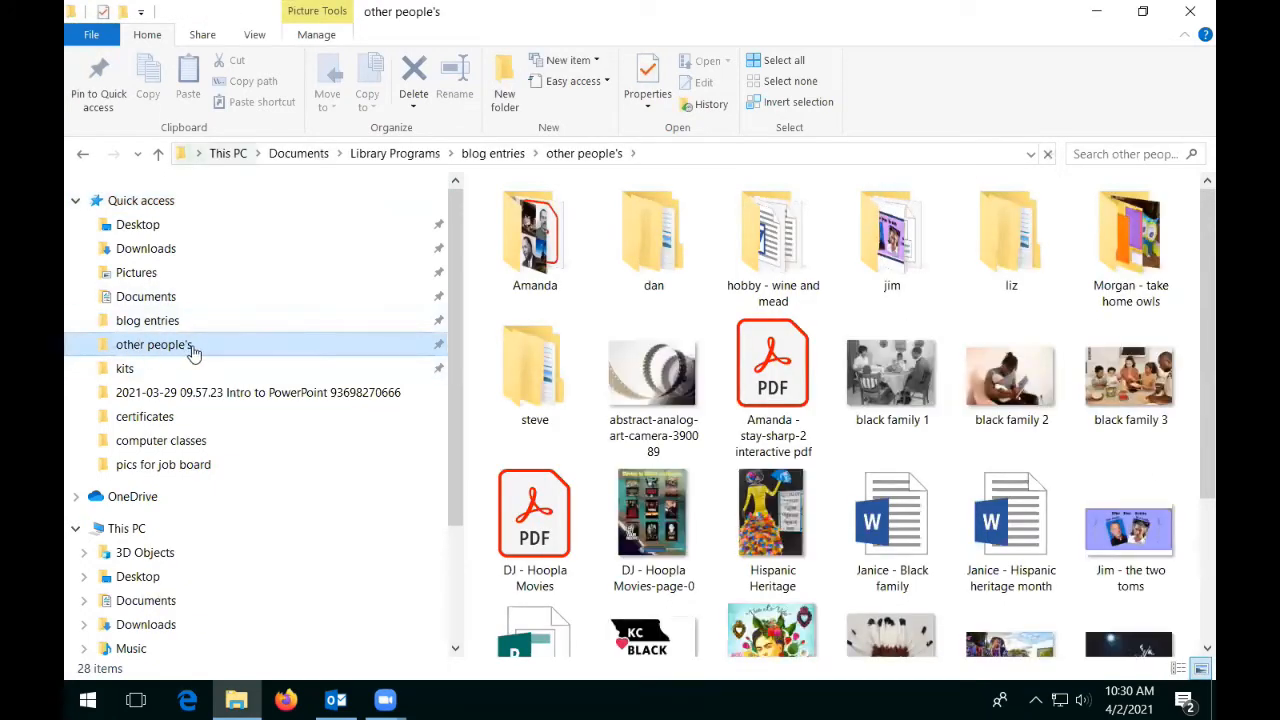
{"action": "left_click", "coordinate": [148, 202]}
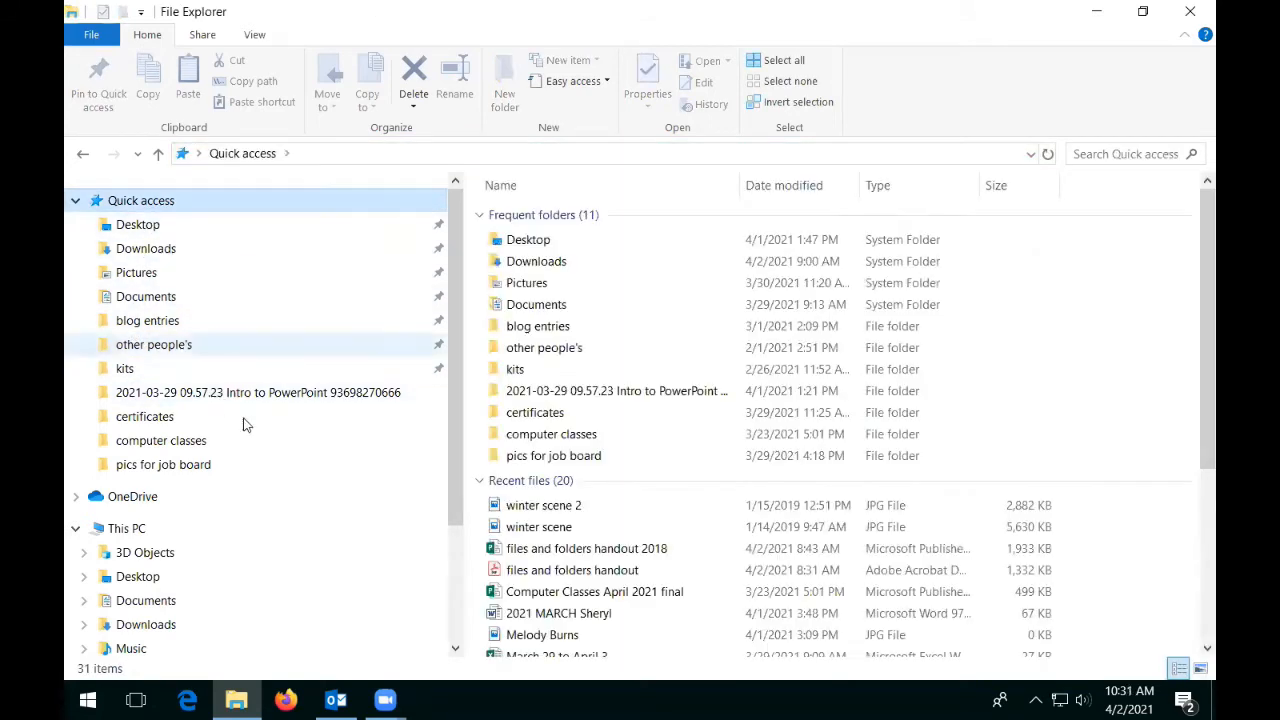
Open the Downloads folder from Quick access and look through its files from beginning to end
{"action": "left_click", "coordinate": [146, 252]}
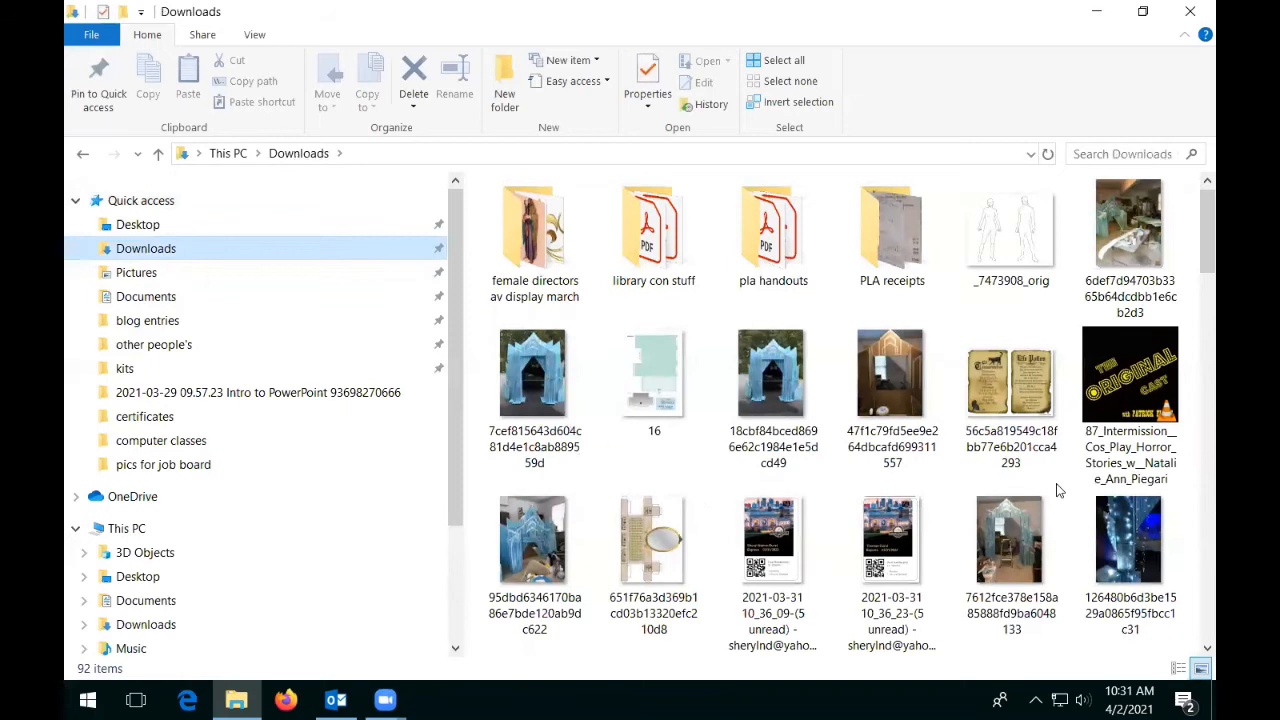
{"action": "scroll", "coordinate": [1100, 420], "scroll_direction": "down", "scroll_amount": 2}
{"action": "scroll", "coordinate": [1010, 290], "scroll_direction": "down", "scroll_amount": 10}
{"action": "scroll", "coordinate": [1000, 290], "scroll_direction": "up", "scroll_amount": 12}
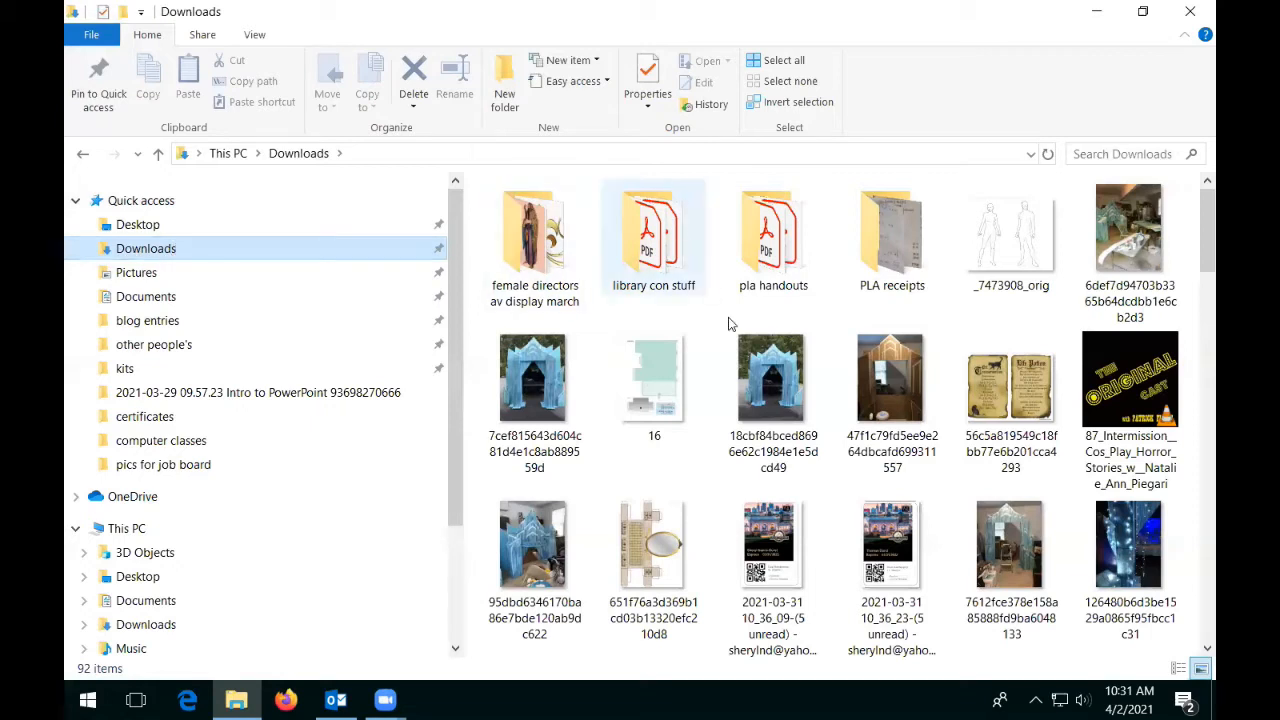
{"action": "scroll", "coordinate": [810, 437], "scroll_direction": "down", "scroll_amount": 1}
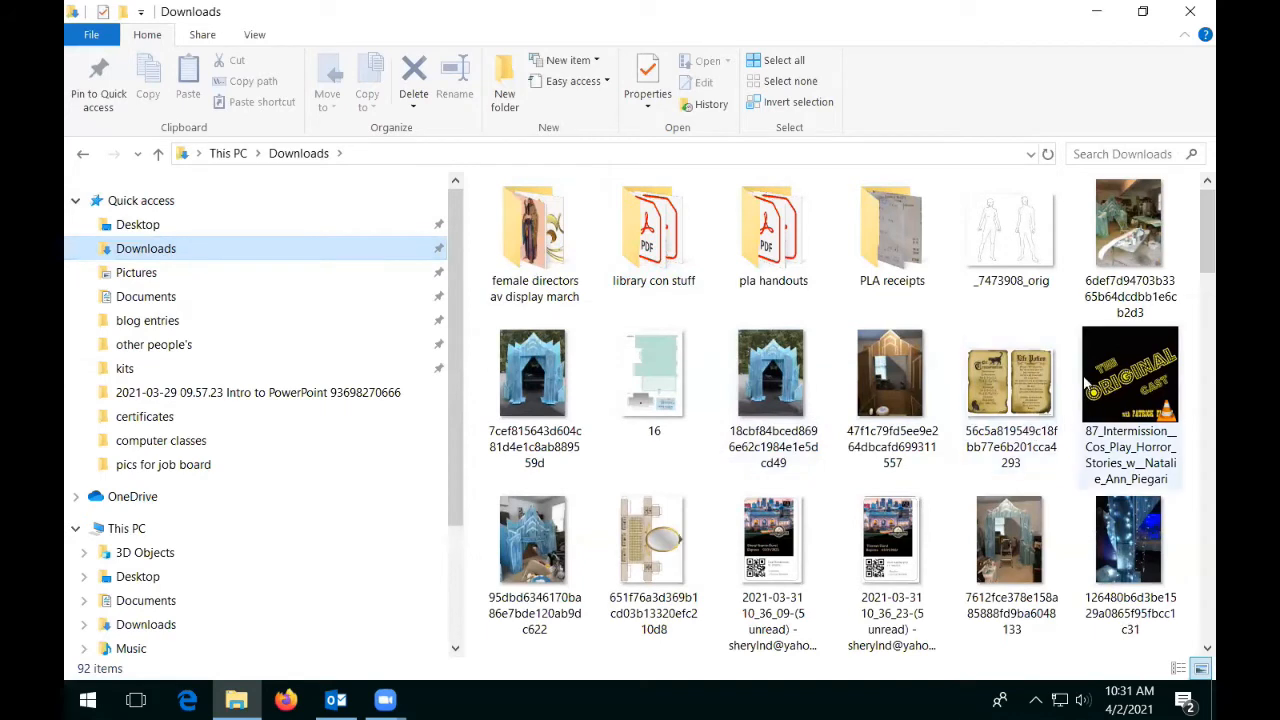
{"action": "mouse_move", "coordinate": [1190, 232]}
{"action": "left_mouse_down"}
{"action": "mouse_move", "coordinate": [1194, 347]}
{"action": "mouse_move", "coordinate": [1192, 215]}
{"action": "left_mouse_up"}
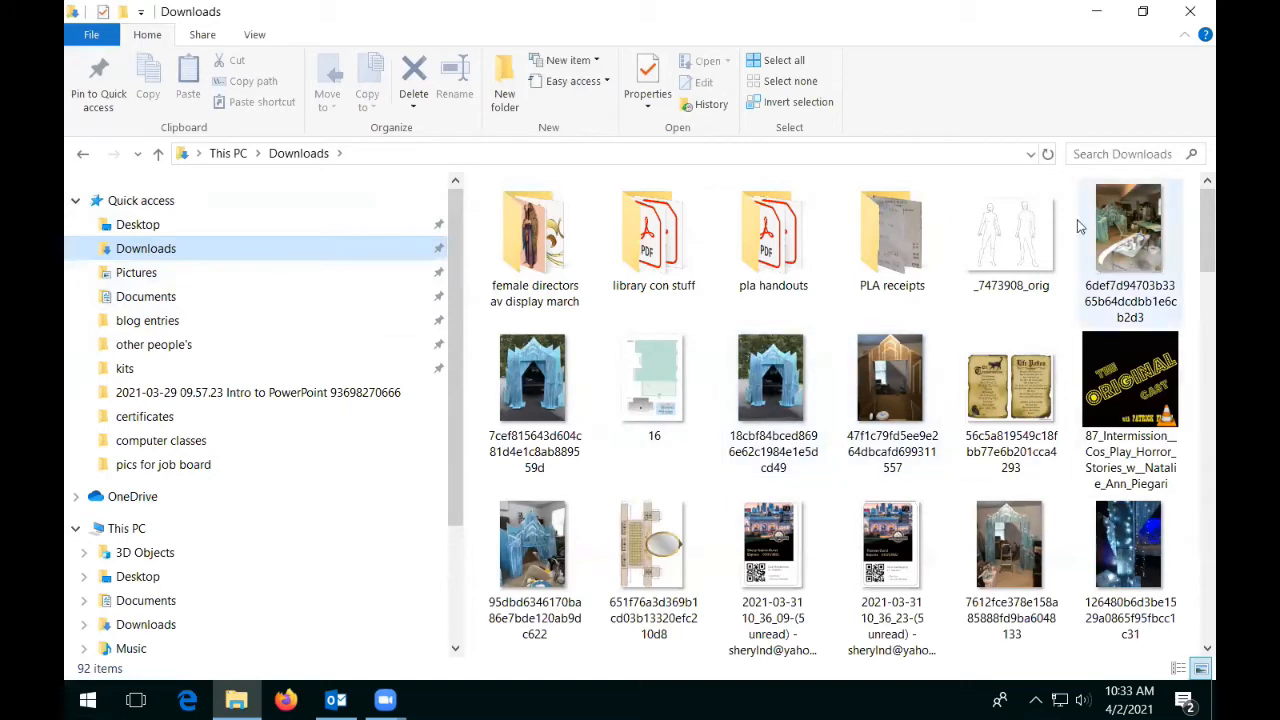
{"action": "mouse_move", "coordinate": [1195, 223]}
{"action": "left_mouse_down"}
{"action": "mouse_move", "coordinate": [1193, 326]}
{"action": "mouse_move", "coordinate": [1193, 214]}
{"action": "left_mouse_up"}
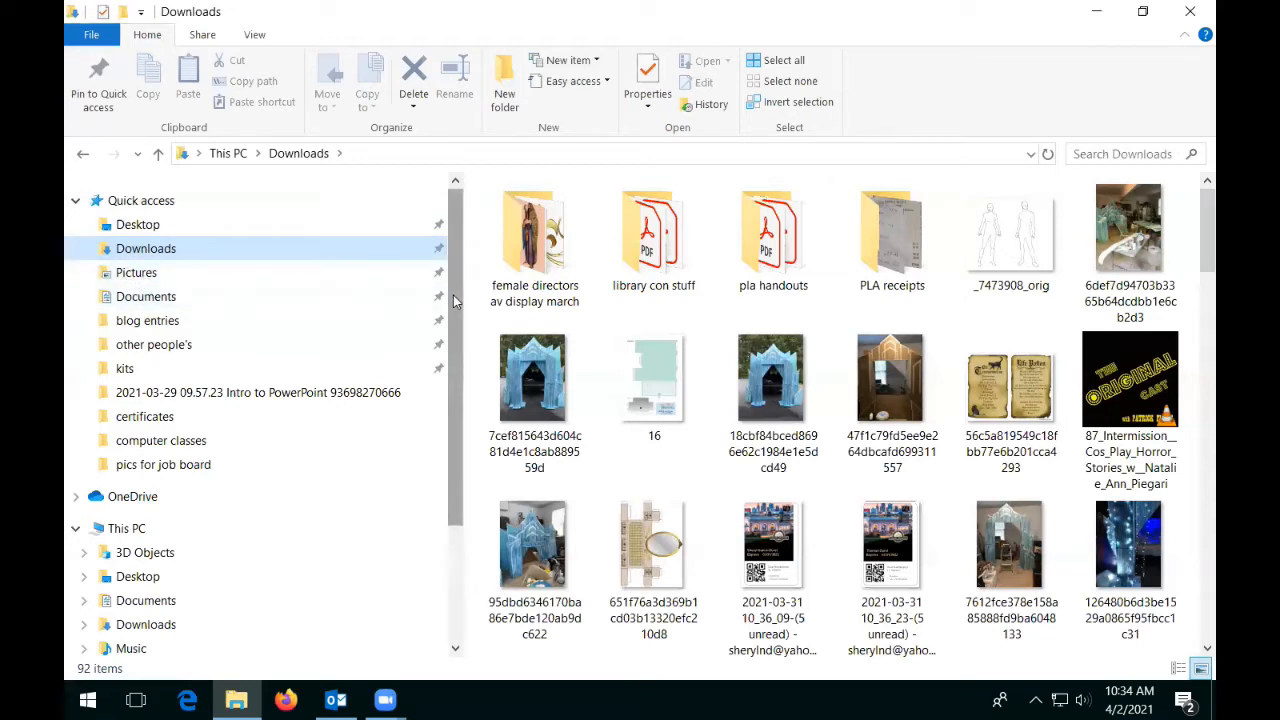
Open the Documents folder from Quick access and look through its subfolders and files
{"action": "left_click", "coordinate": [155, 300]}
{"action": "scroll", "coordinate": [785, 362], "scroll_direction": "down", "scroll_amount": 6}
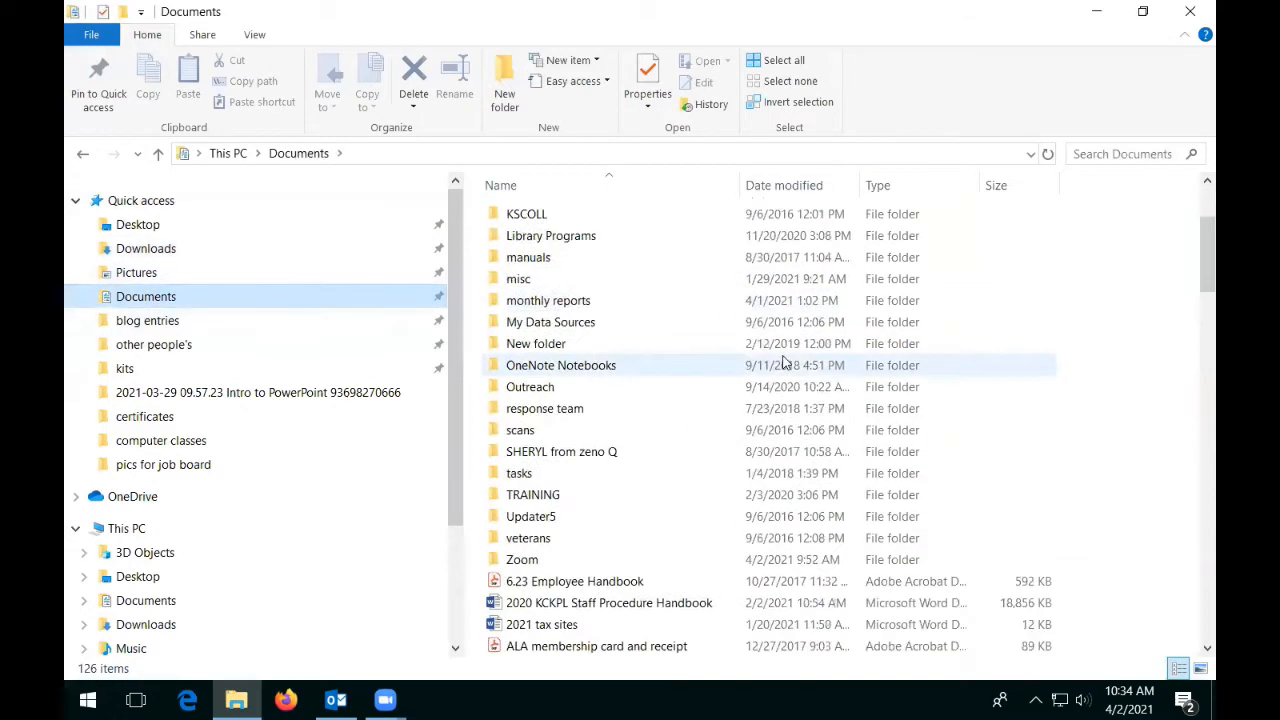
{"action": "scroll", "coordinate": [785, 362], "scroll_direction": "down", "scroll_amount": 1}
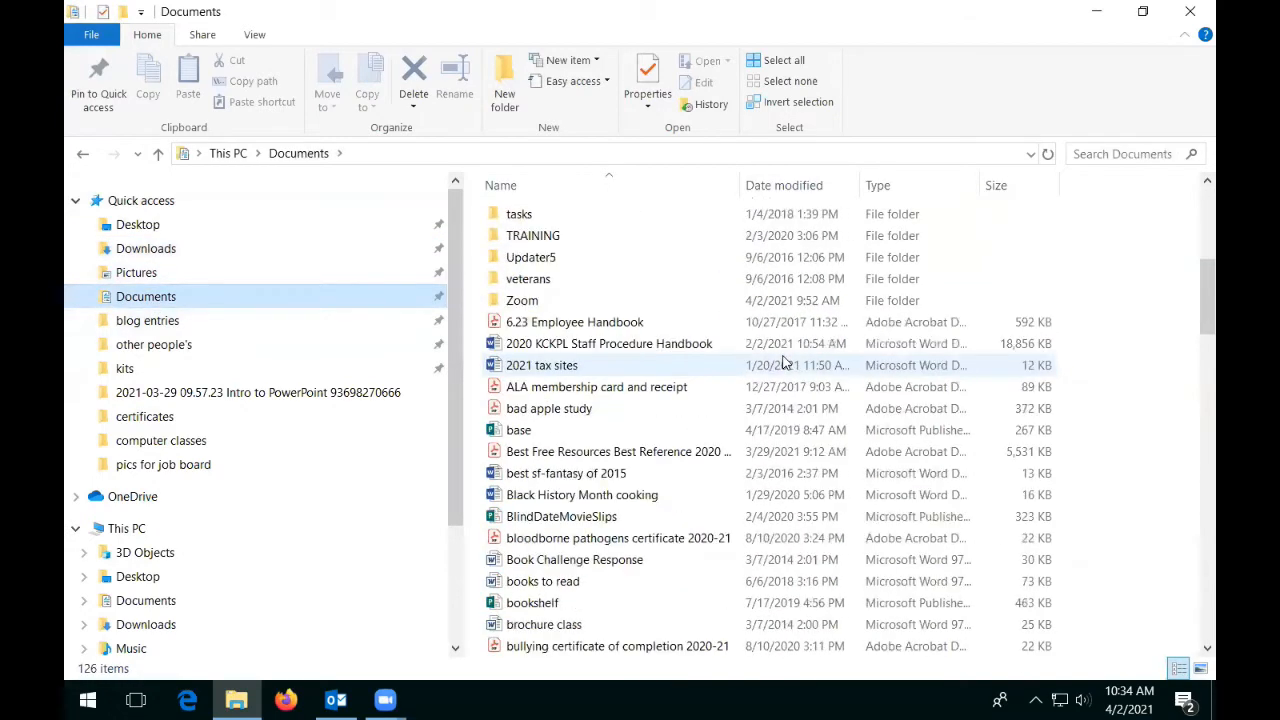
Change the Documents folder's layout to large icons, trying extra large icons first, and browse the contents
{"action": "left_click", "coordinate": [254, 37]}
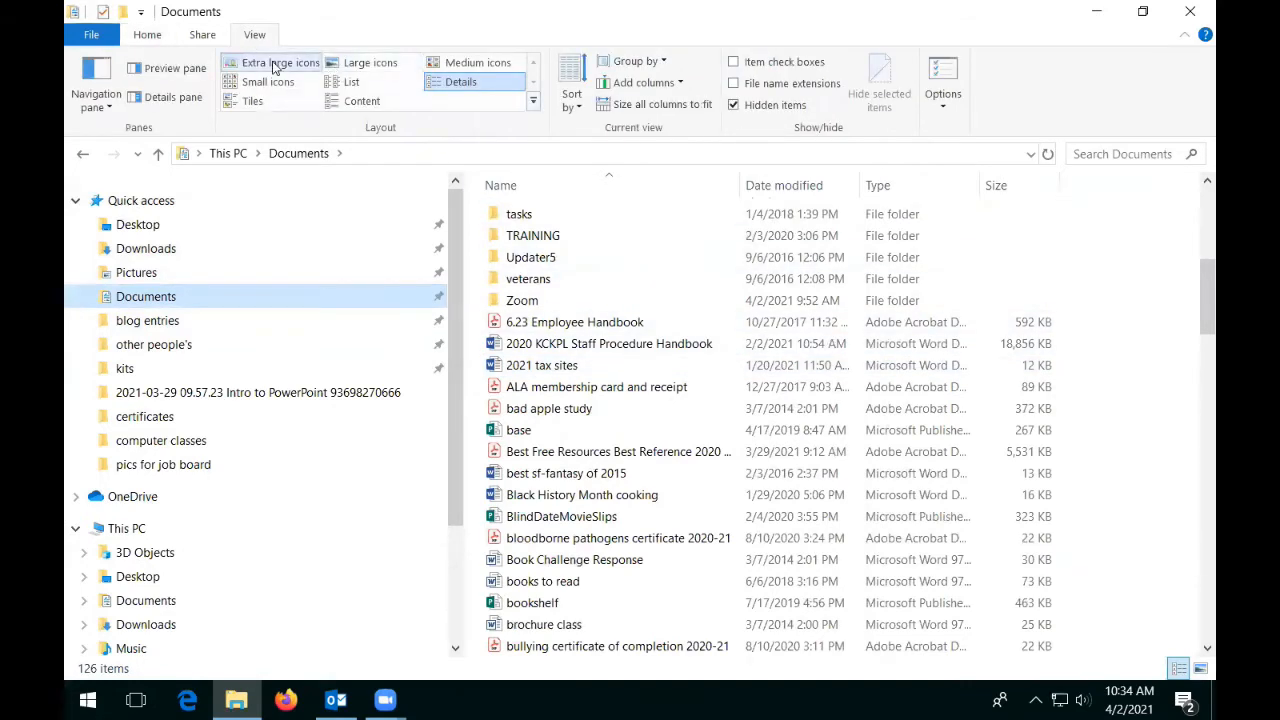
{"action": "left_click", "coordinate": [276, 62]}
{"action": "left_click", "coordinate": [370, 62]}
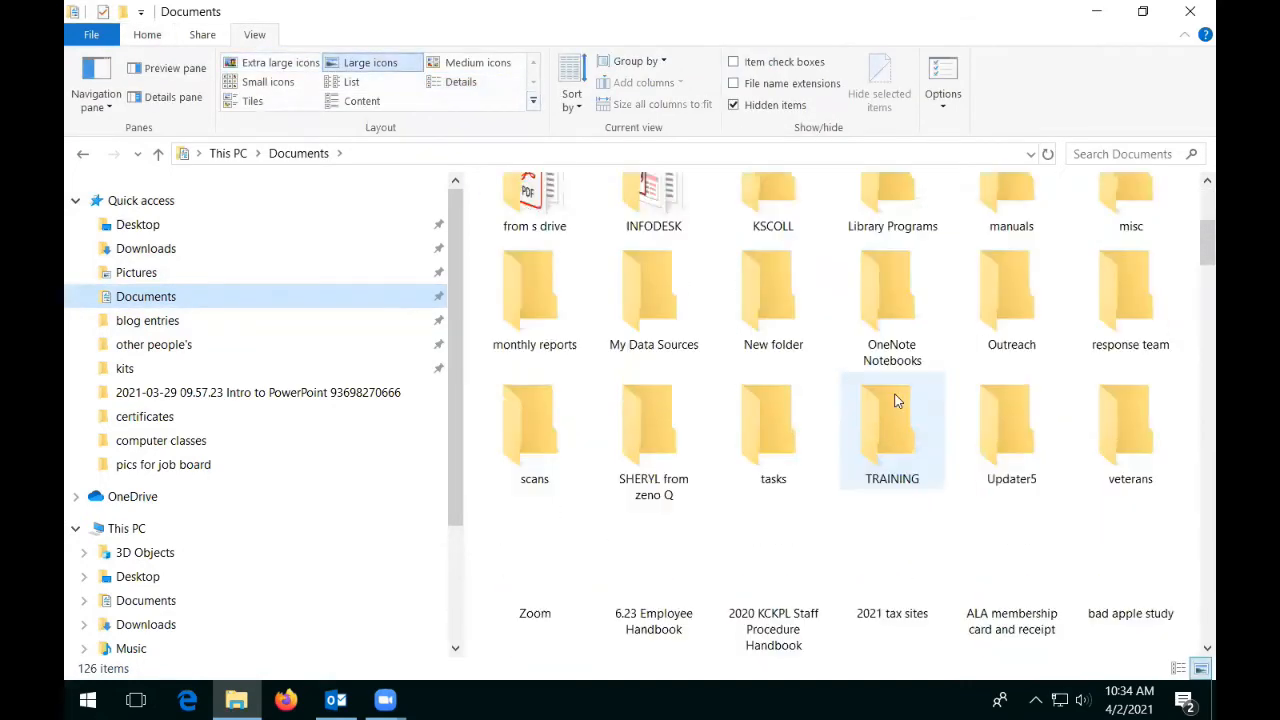
{"action": "scroll", "coordinate": [870, 390], "scroll_direction": "down", "scroll_amount": 5}
{"action": "scroll", "coordinate": [868, 390], "scroll_direction": "down", "scroll_amount": 10}
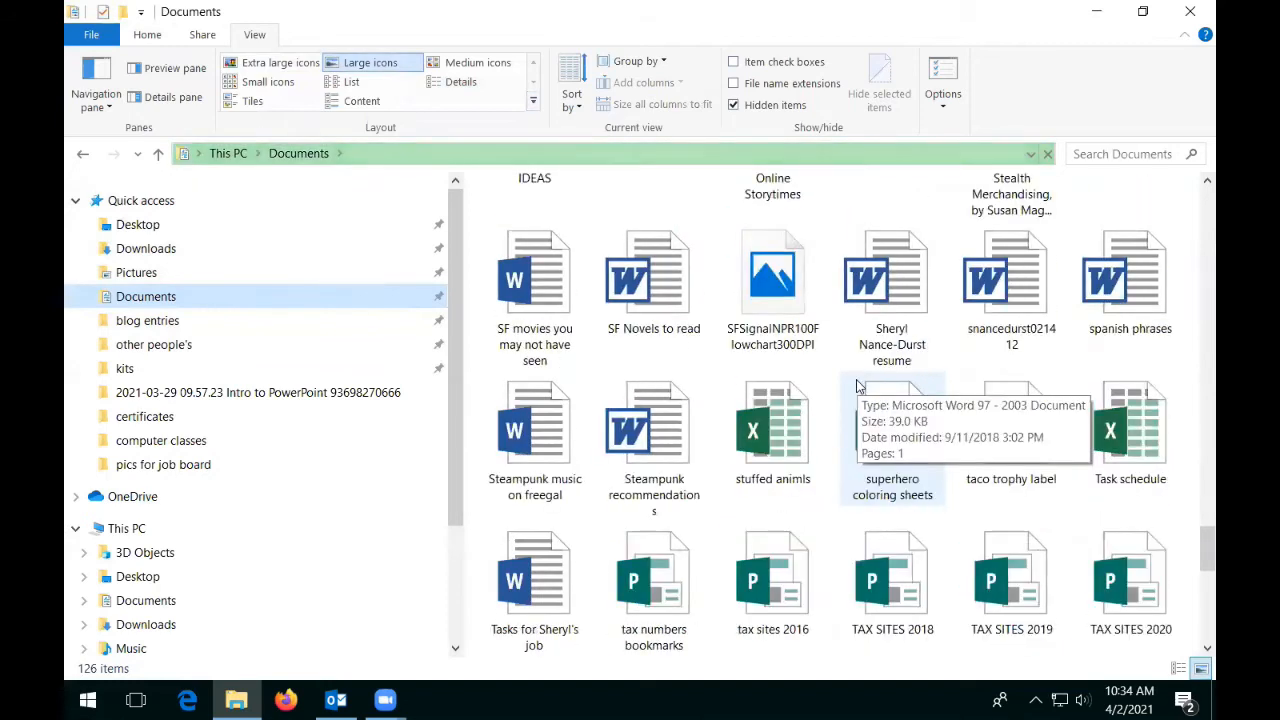
{"action": "scroll", "coordinate": [856, 385], "scroll_direction": "up", "scroll_amount": 15}
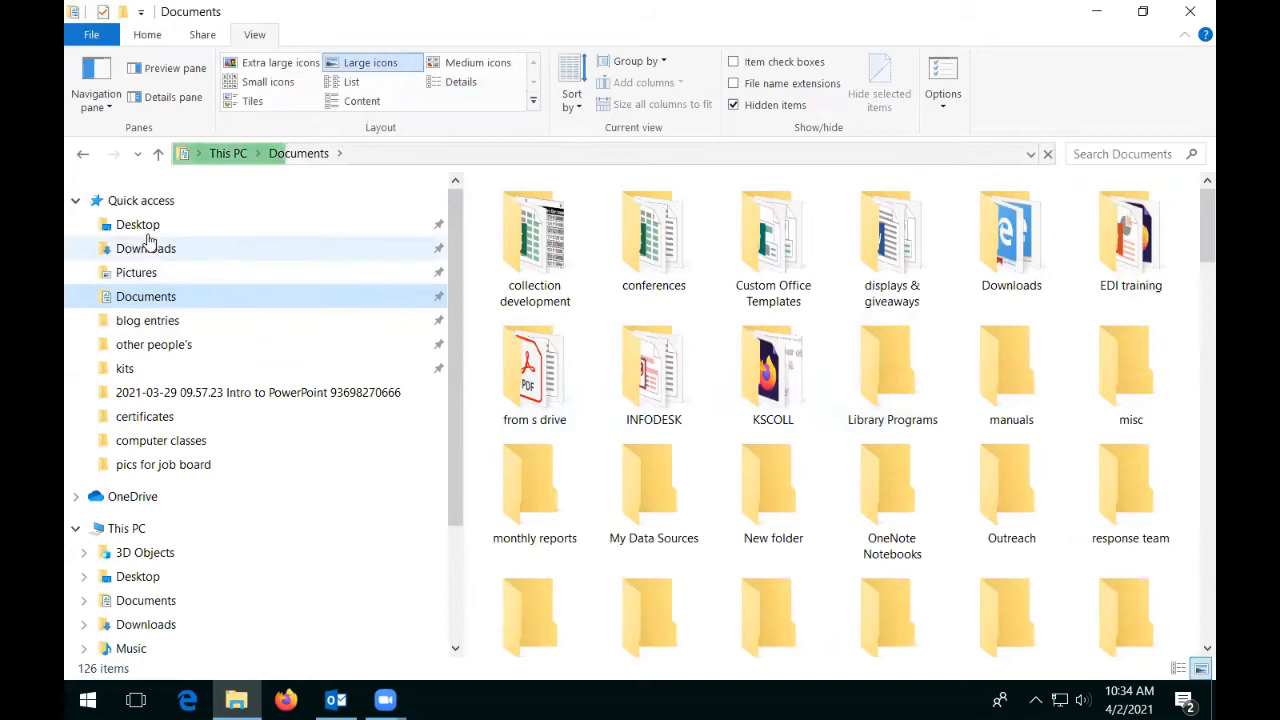
Return to Quick access, then expand Documents under This PC to view its subfolders and collapse it again
{"action": "left_click", "coordinate": [141, 200]}
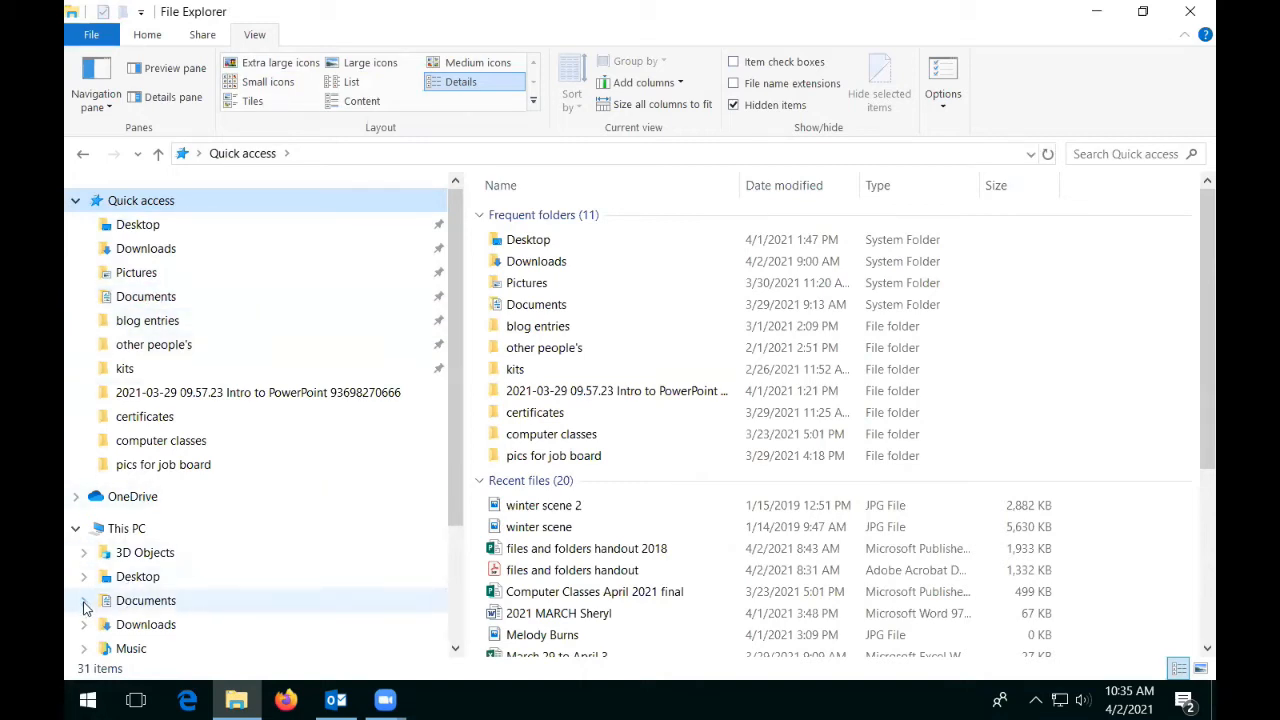
{"action": "left_click", "coordinate": [85, 601]}
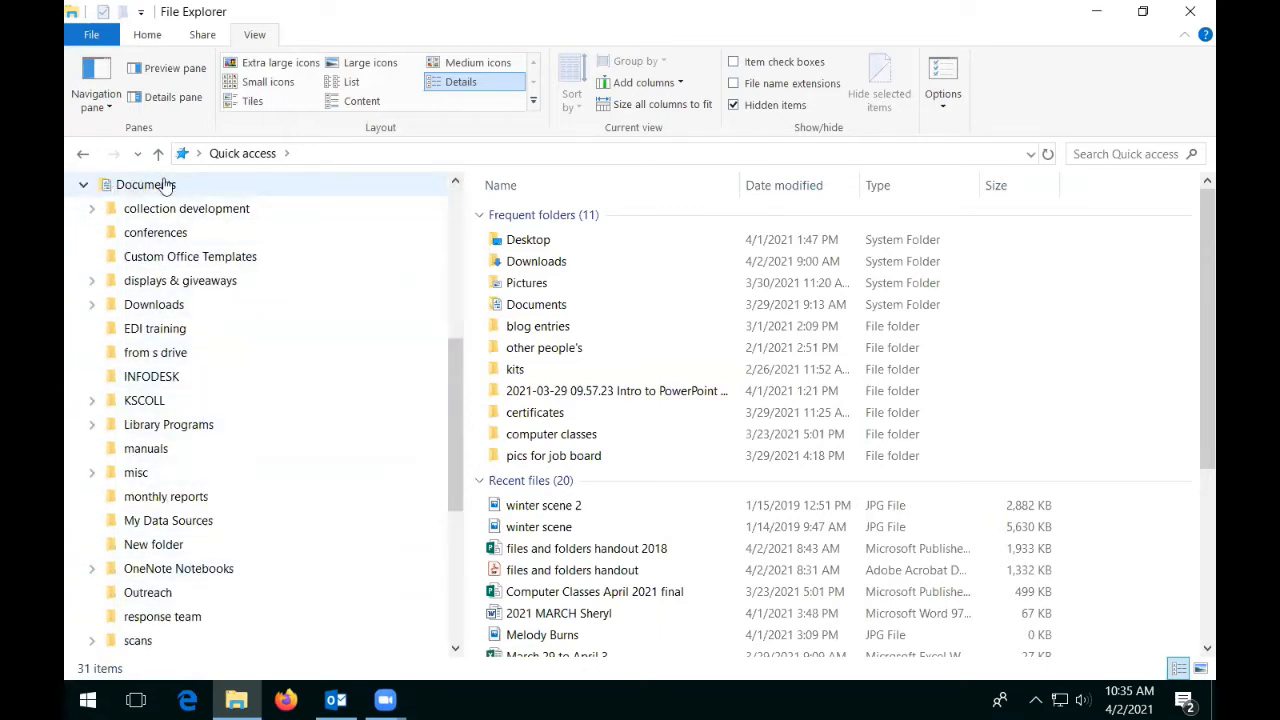
{"action": "left_click", "coordinate": [84, 185]}
{"action": "left_click_drag", "start_coordinate": [453, 333], "coordinate": [452, 195]}
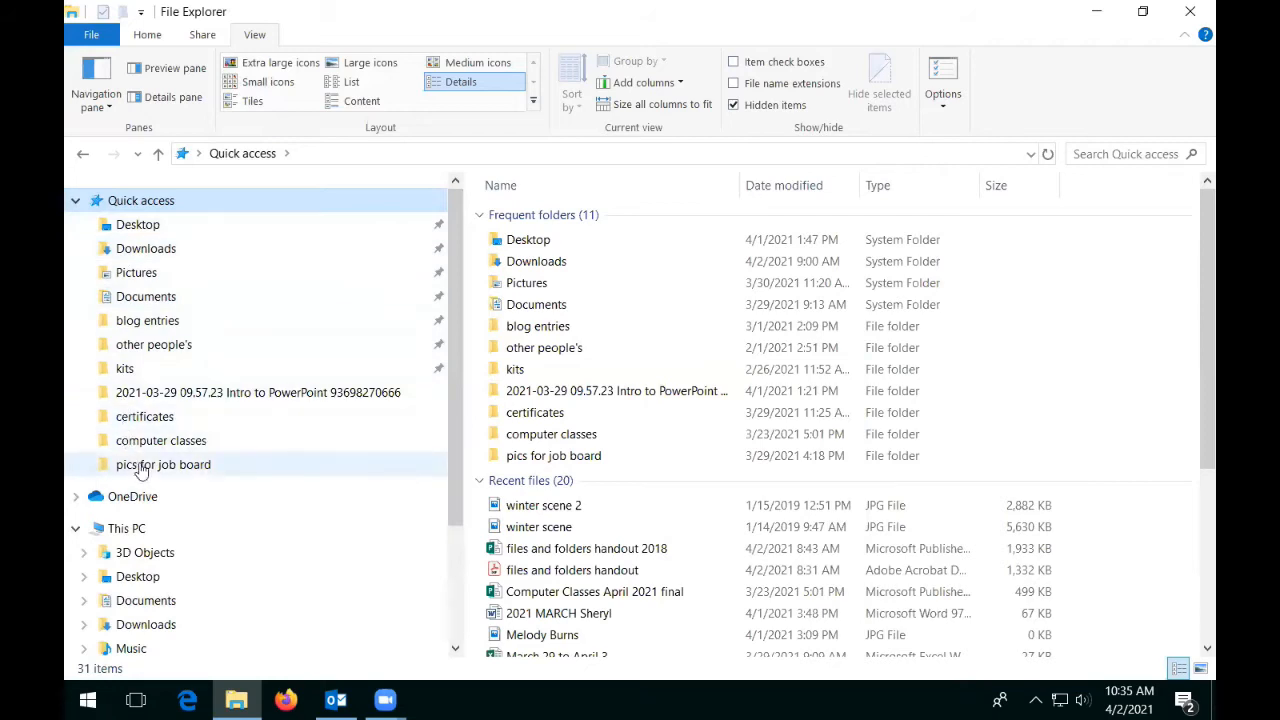
Open Documents from Quick access and compare the Quick access shortcuts with the folders and drives under This PC
{"action": "left_click", "coordinate": [146, 298]}
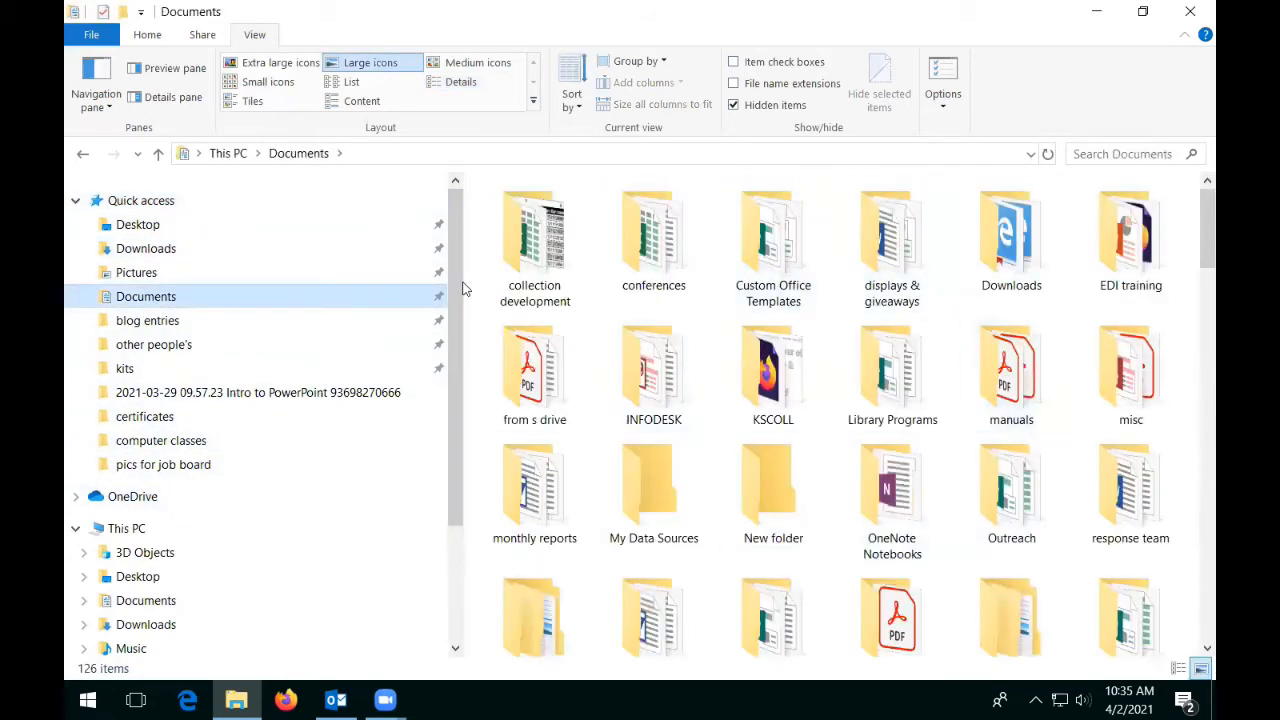
{"action": "scroll", "coordinate": [456, 312], "scroll_direction": "down", "scroll_amount": 2}
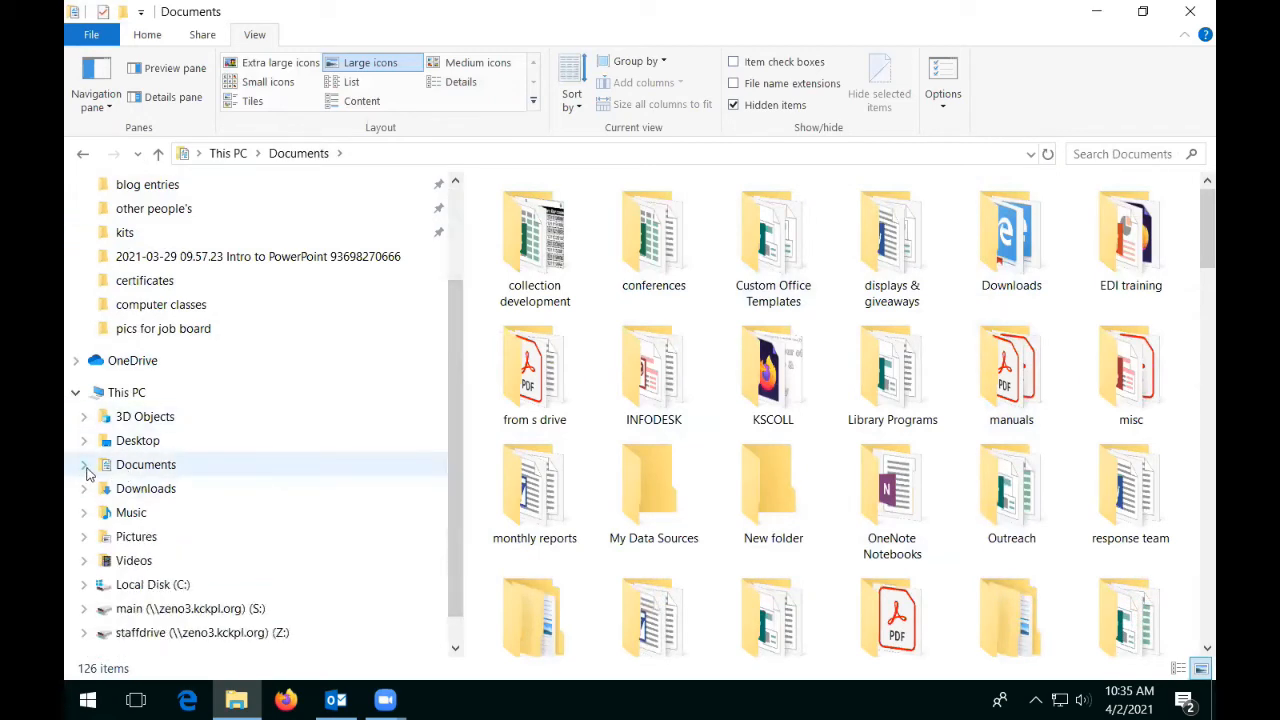
{"action": "scroll", "coordinate": [214, 334], "scroll_direction": "up", "scroll_amount": 1}
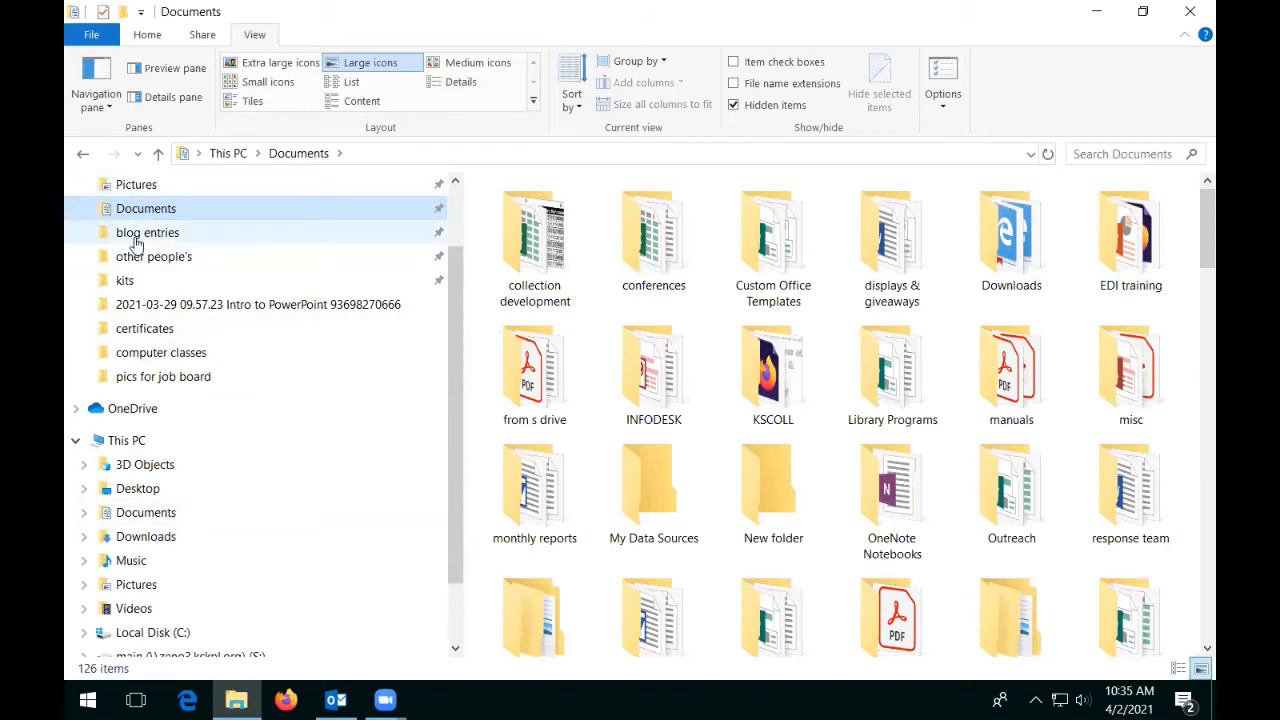
{"action": "scroll", "coordinate": [122, 474], "scroll_direction": "down", "scroll_amount": 1}
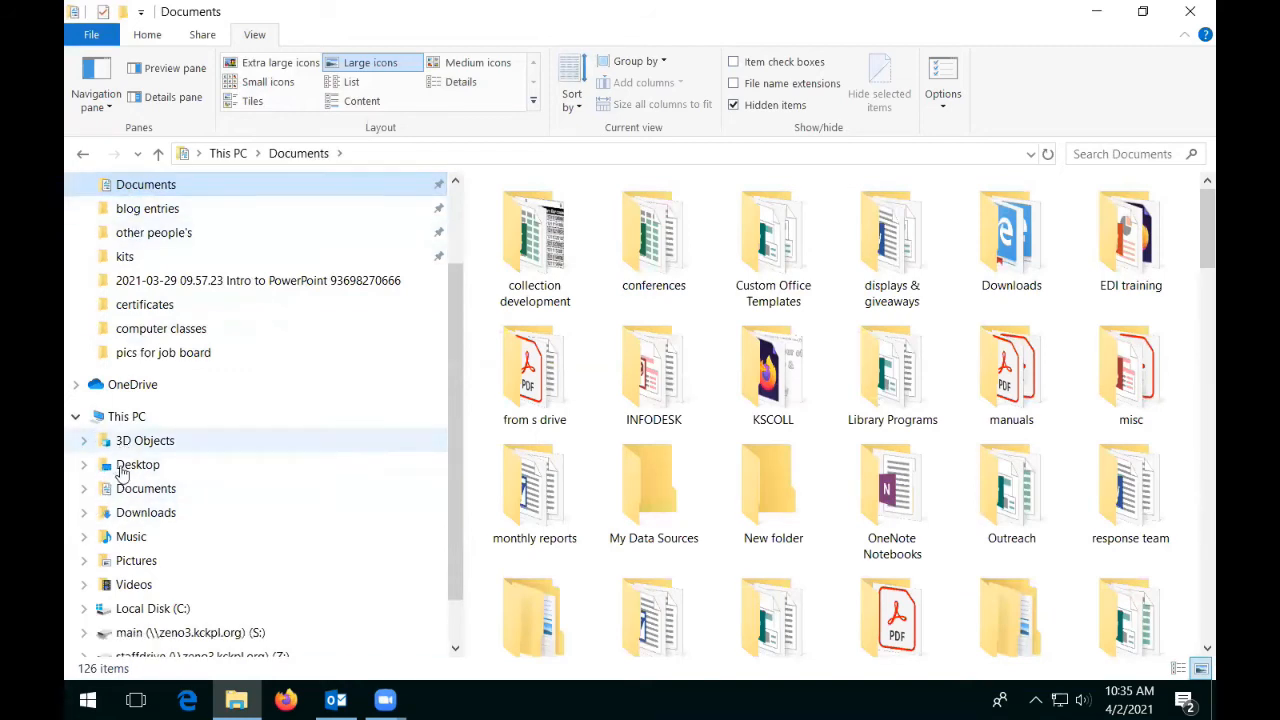
{"action": "scroll", "coordinate": [122, 474], "scroll_direction": "down", "scroll_amount": 1}
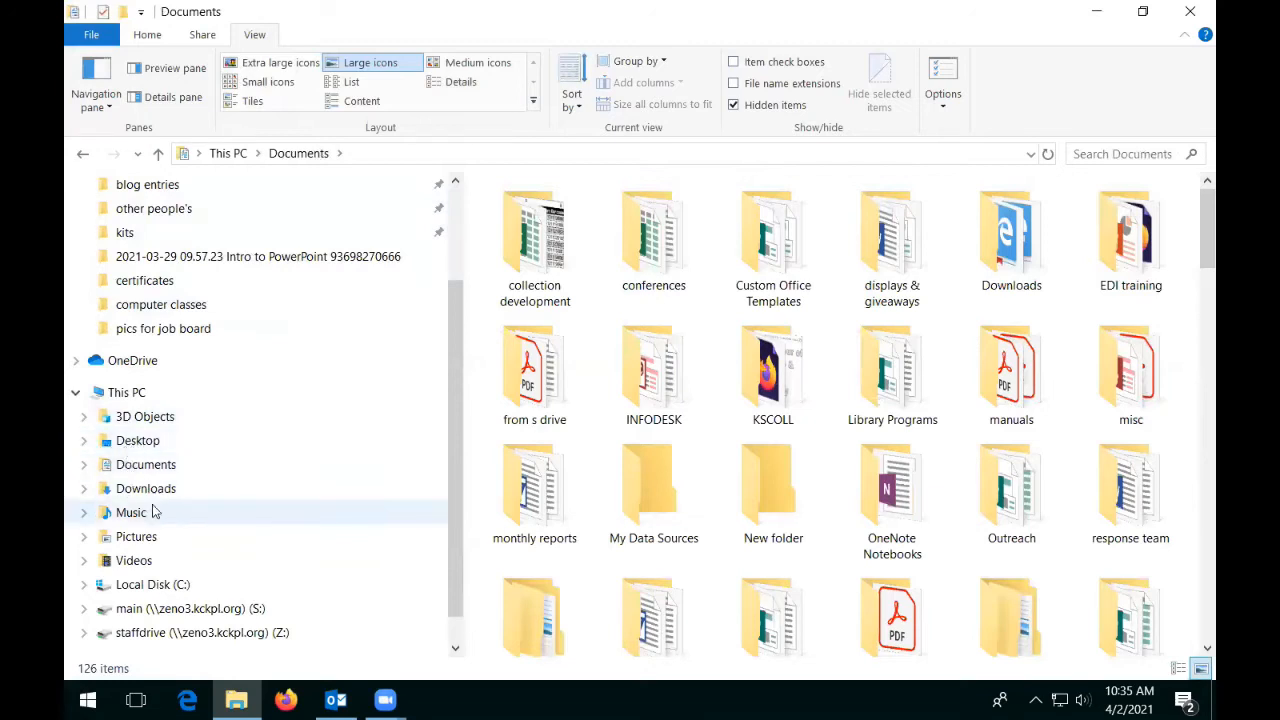
{"action": "scroll", "coordinate": [265, 420], "scroll_direction": "up", "scroll_amount": 1}
{"action": "scroll", "coordinate": [265, 420], "scroll_direction": "up", "scroll_amount": 3}
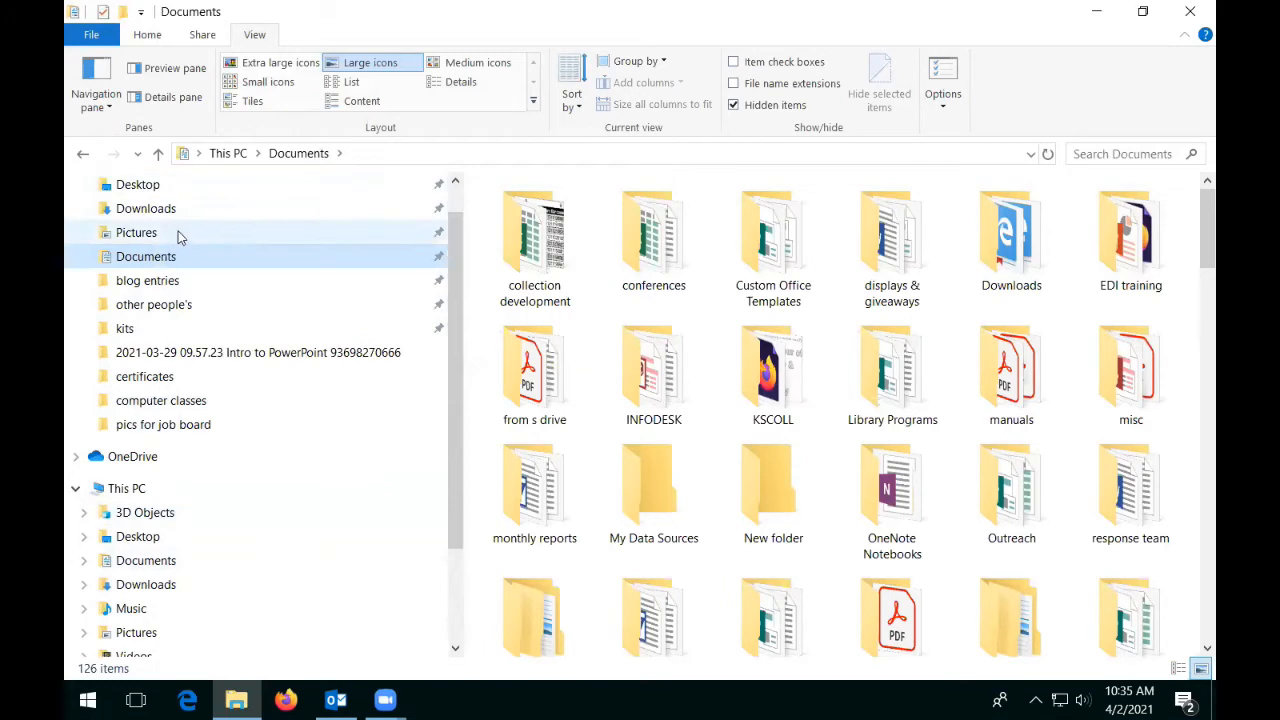
{"action": "scroll", "coordinate": [180, 500], "scroll_direction": "down", "scroll_amount": 2}
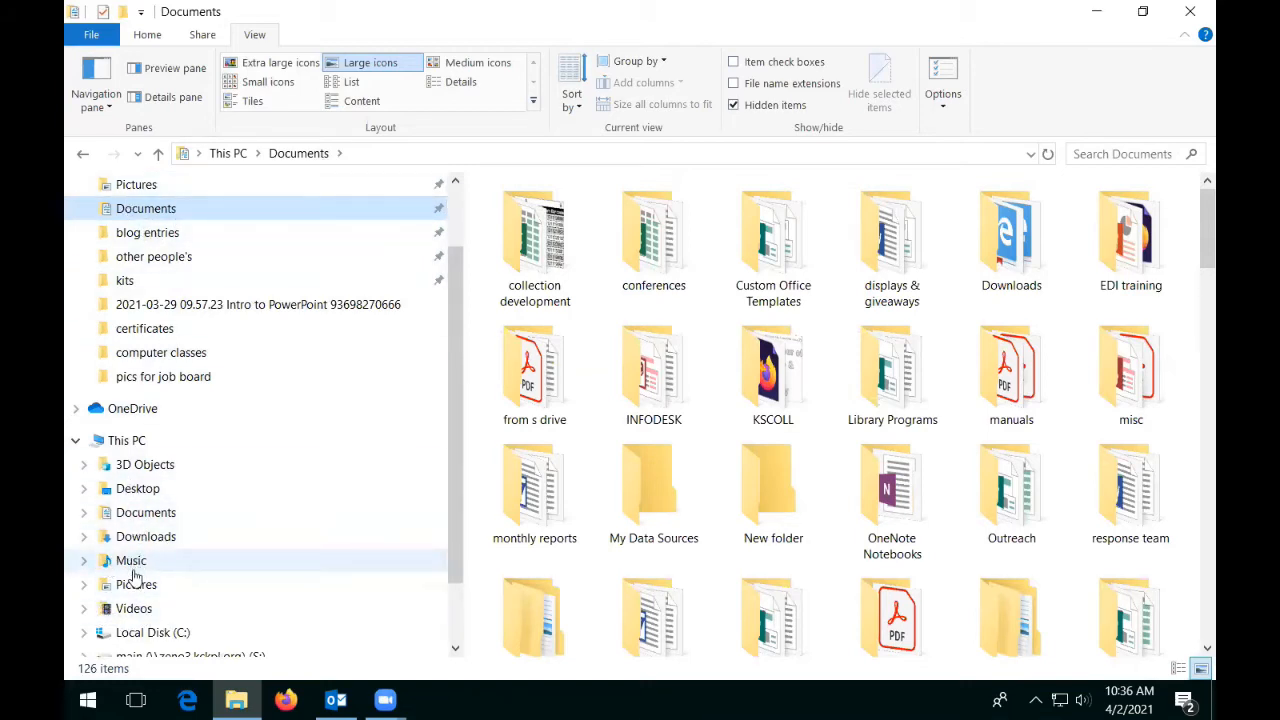
Expand Documents under This PC, drilling through Library Programs and EYM to reveal the subfolders of Crafts
{"action": "scroll", "coordinate": [168, 560], "scroll_direction": "down", "scroll_amount": 1}
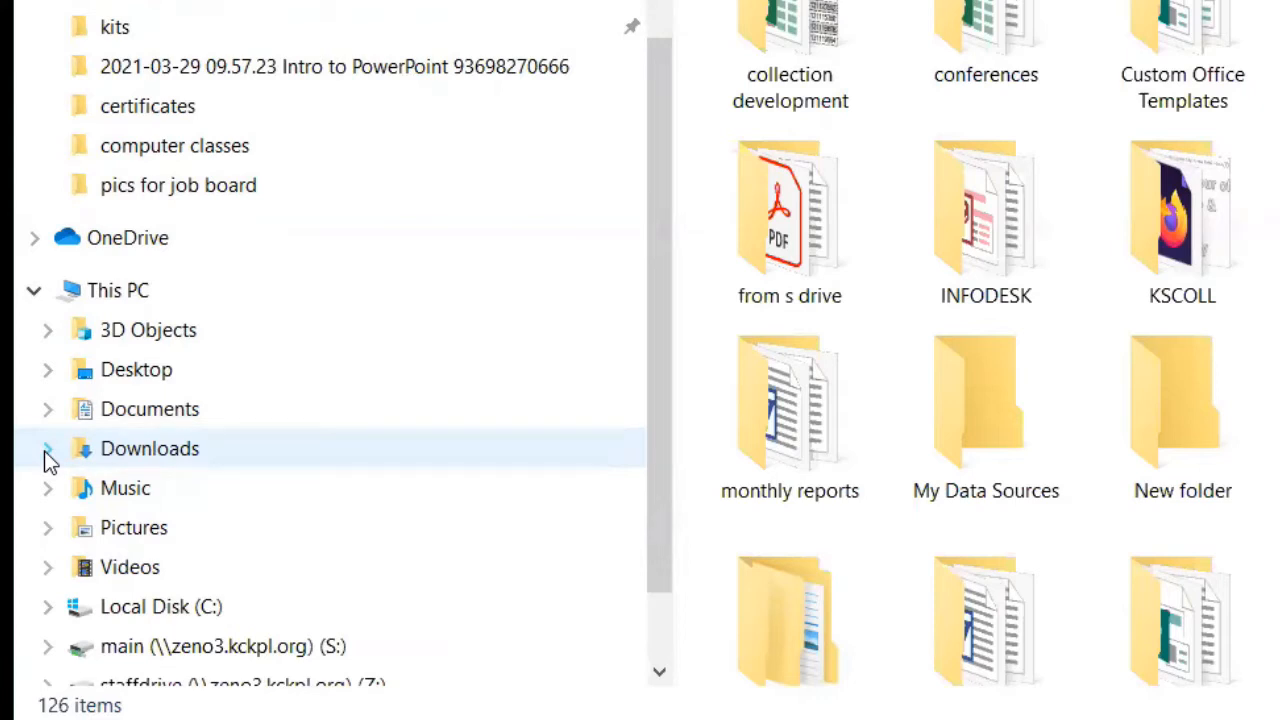
{"action": "left_click", "coordinate": [47, 418]}
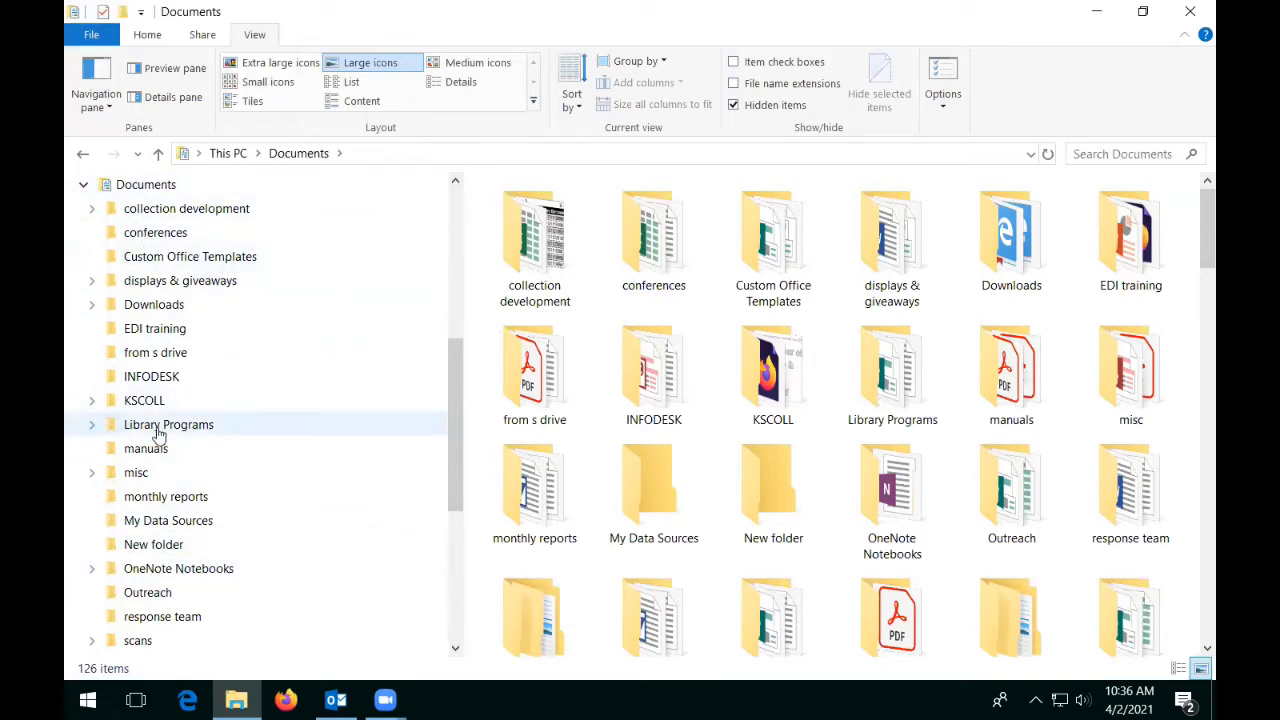
{"action": "left_click", "coordinate": [91, 428]}
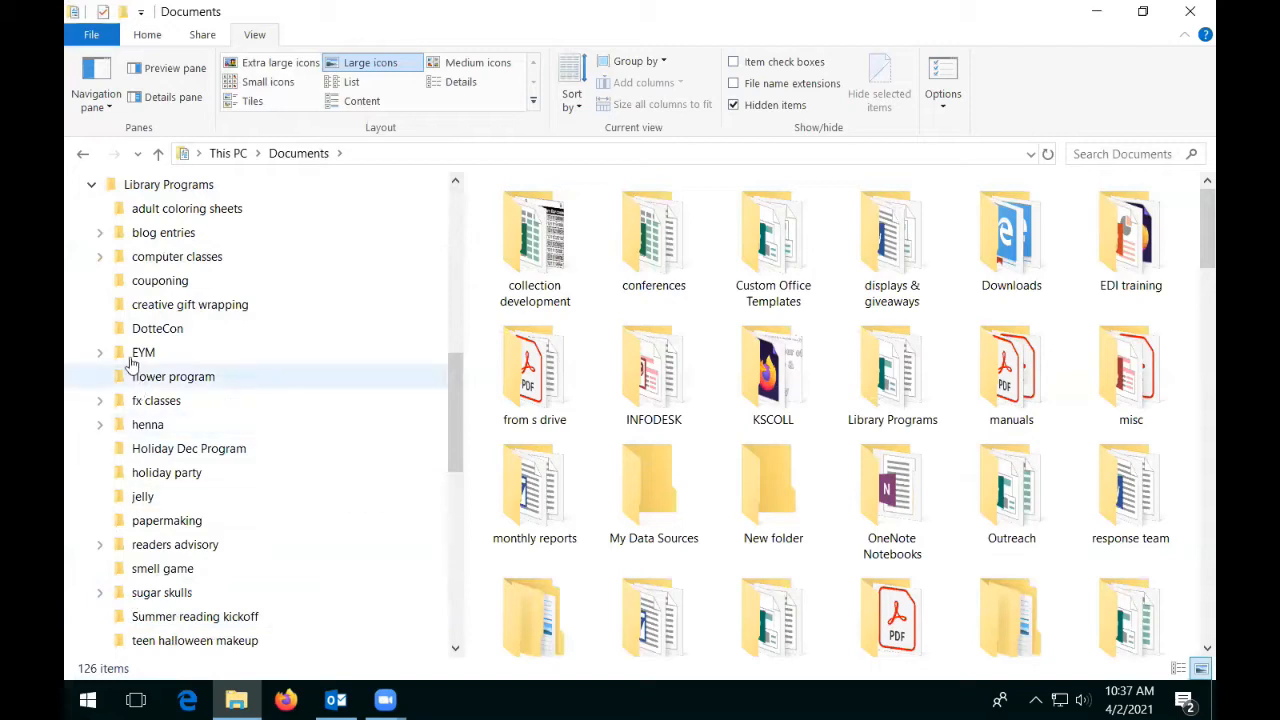
{"action": "left_click", "coordinate": [100, 356]}
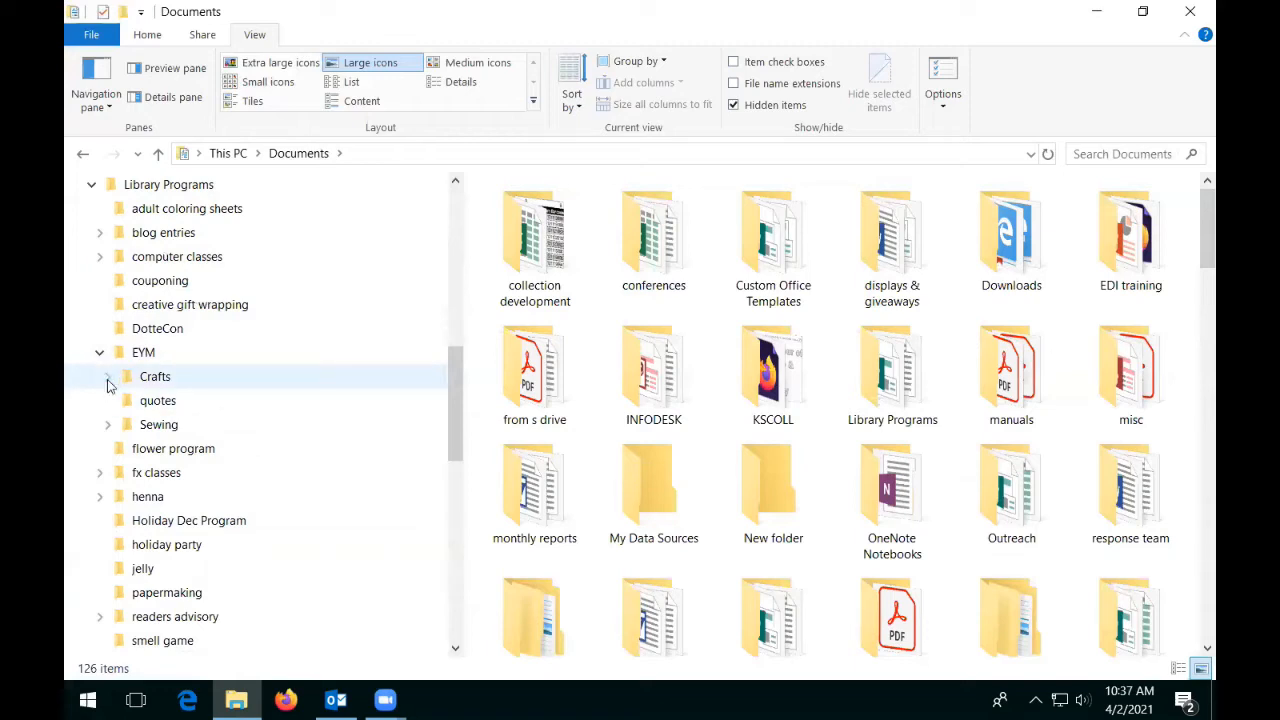
{"action": "left_click", "coordinate": [107, 378]}
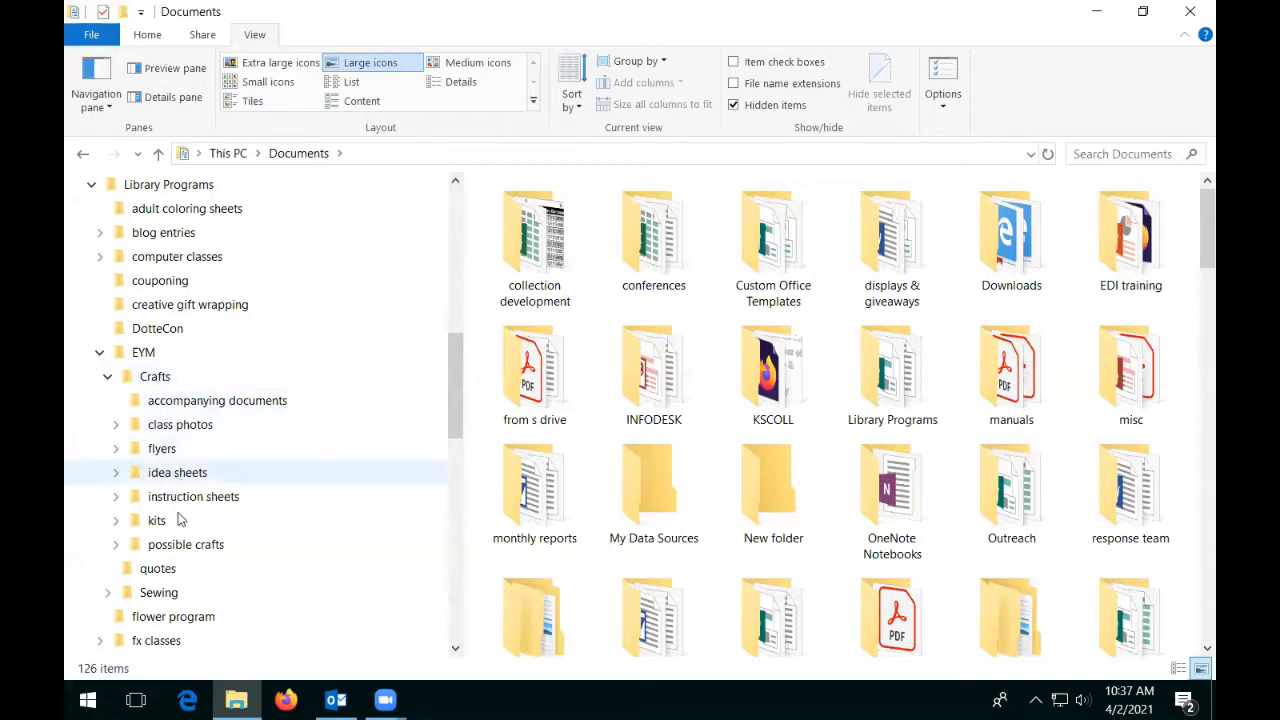
Open the class photos folder inside Crafts and look through its subfolders and pictures
{"action": "left_click", "coordinate": [160, 428]}
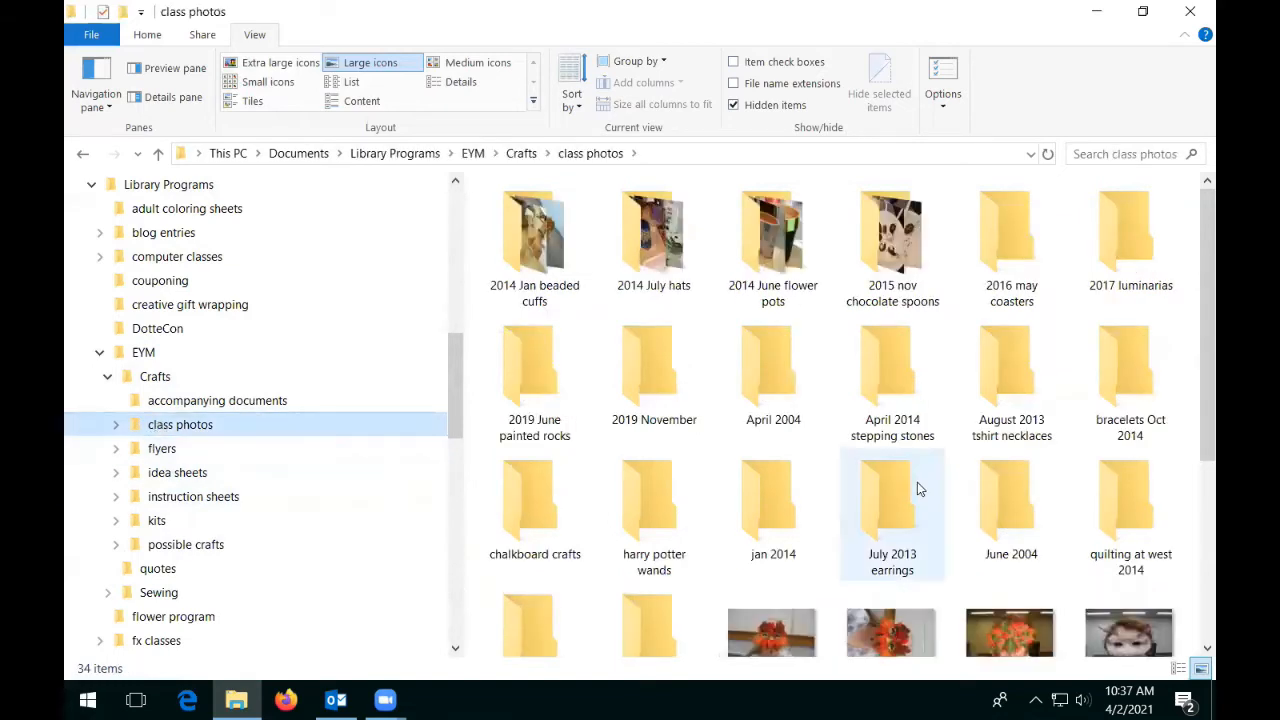
{"action": "scroll", "coordinate": [917, 482], "scroll_direction": "down", "scroll_amount": 3}
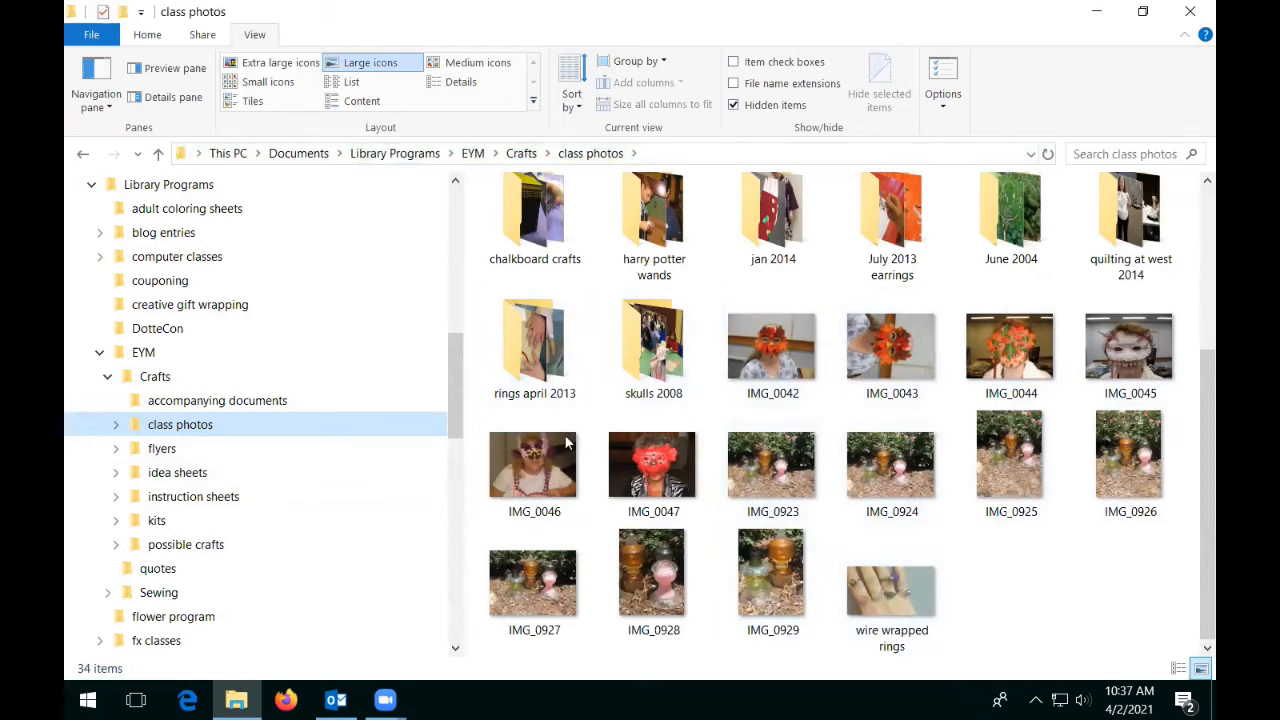
{"action": "scroll", "coordinate": [644, 378], "scroll_direction": "up", "scroll_amount": 2}
{"action": "scroll", "coordinate": [293, 320], "scroll_direction": "up", "scroll_amount": 3}
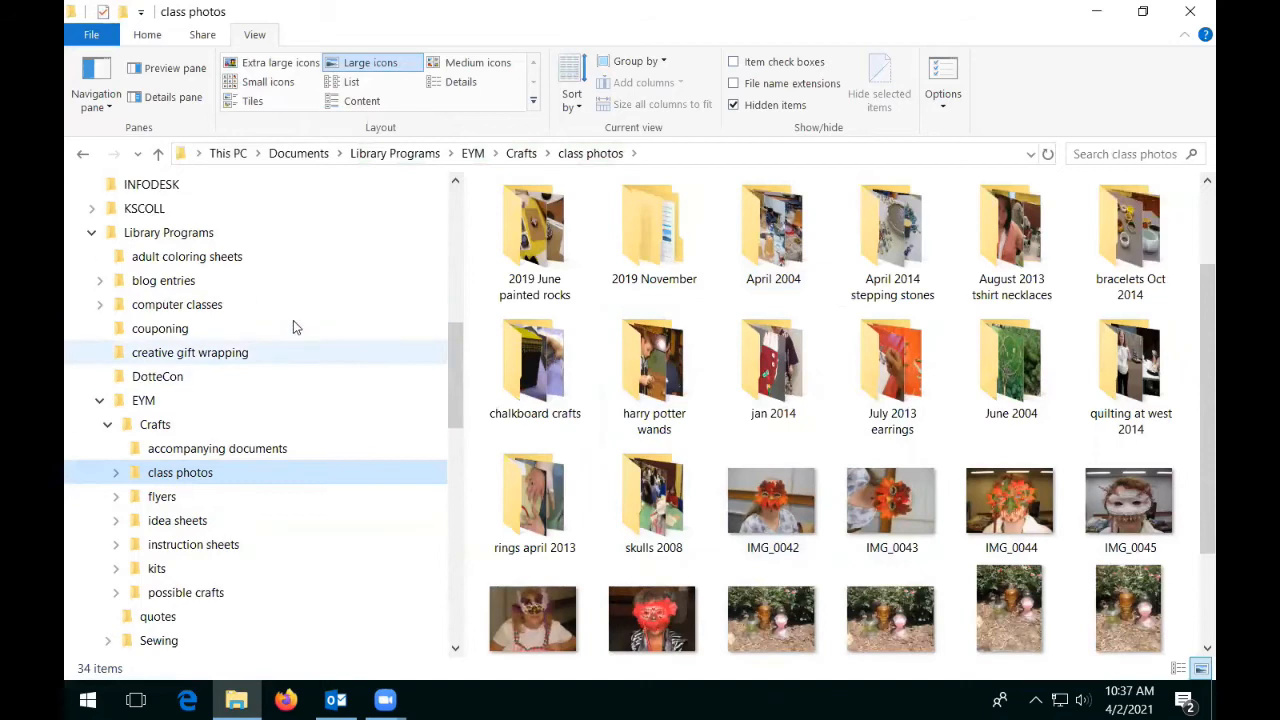
Trace the folder tree from Documents down to class photos, collapse Crafts, and review the remaining folders and drives
{"action": "scroll", "coordinate": [293, 327], "scroll_direction": "up", "scroll_amount": 3}
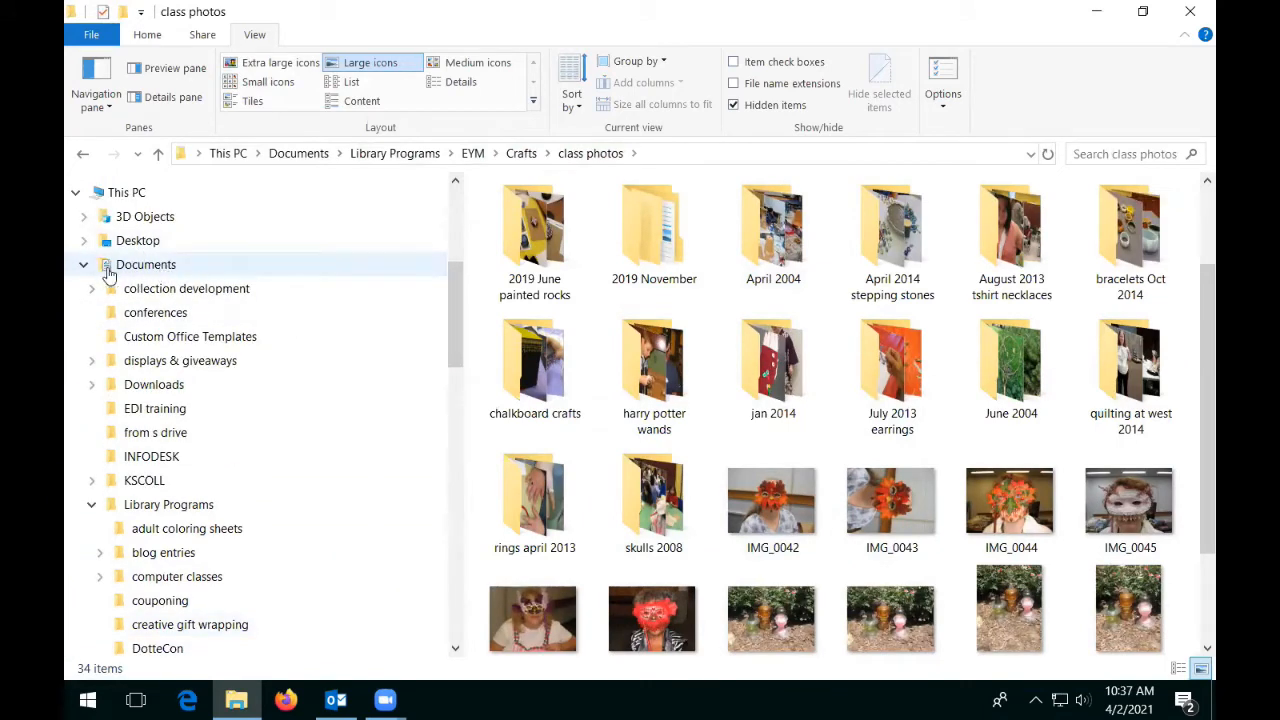
{"action": "scroll", "coordinate": [300, 440], "scroll_direction": "down", "scroll_amount": 2}
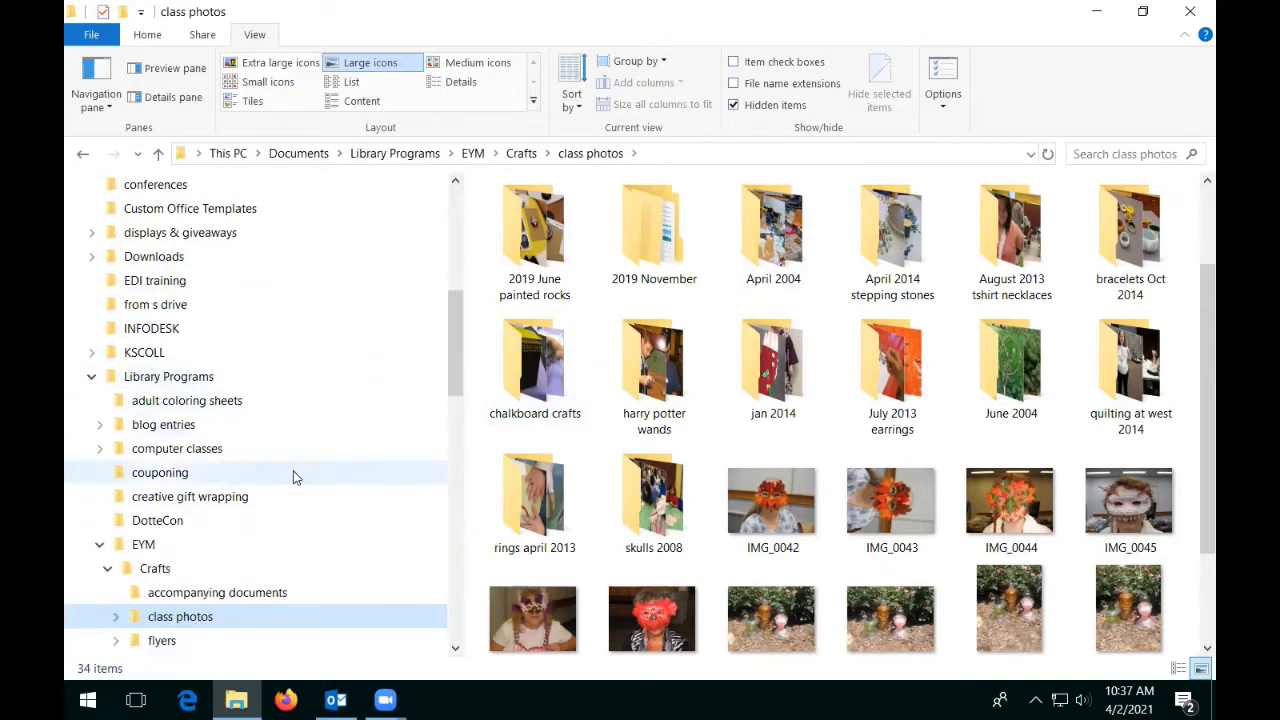
{"action": "scroll", "coordinate": [293, 475], "scroll_direction": "down", "scroll_amount": 1}
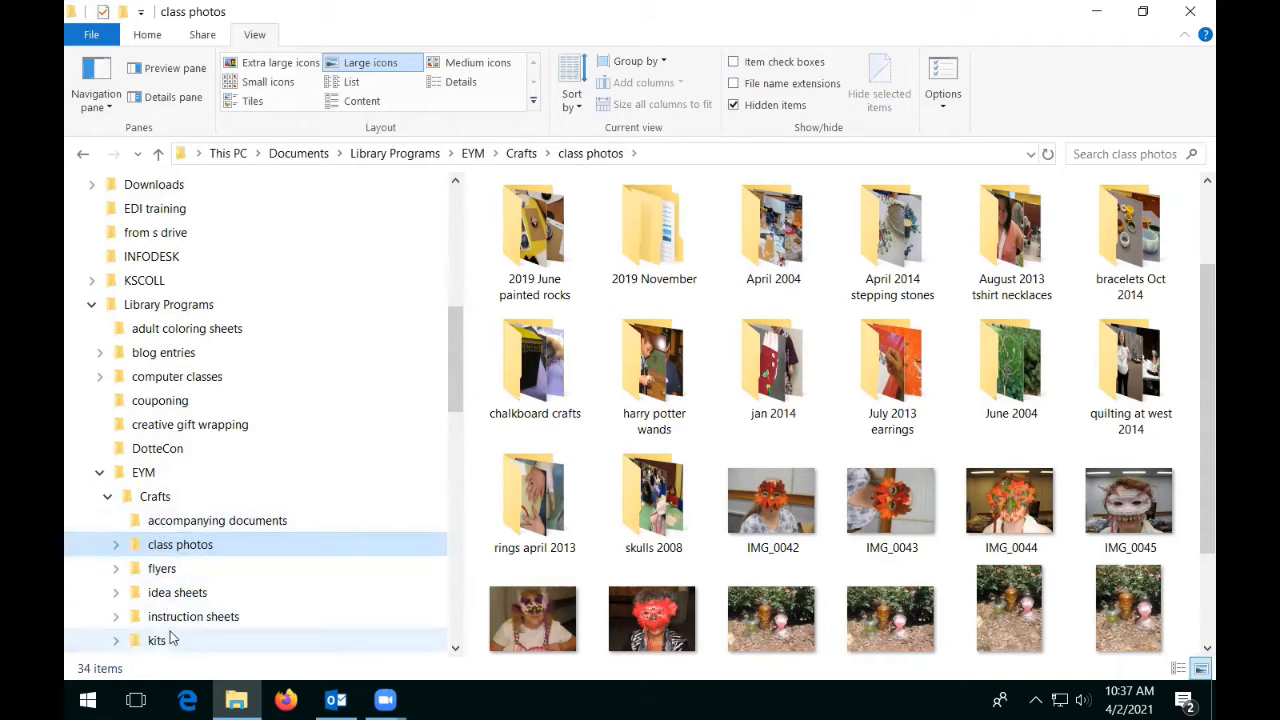
{"action": "left_click", "coordinate": [108, 497]}
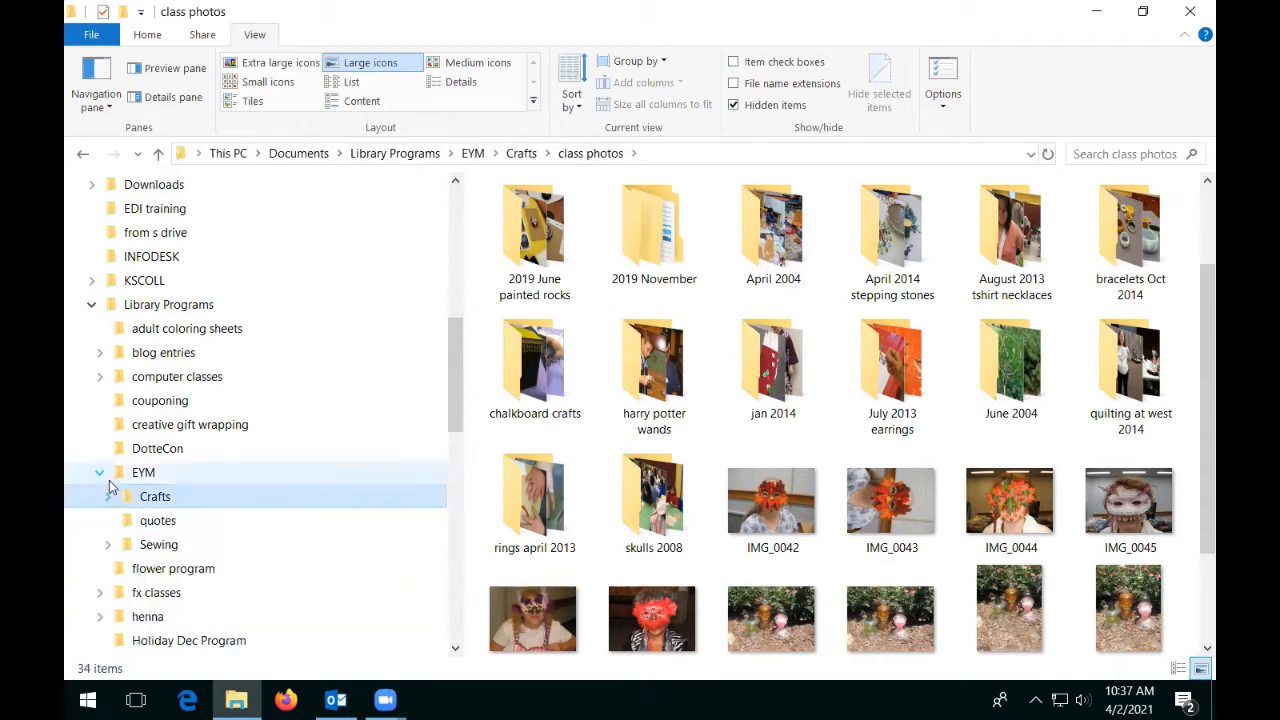
{"action": "scroll", "coordinate": [366, 514], "scroll_direction": "down", "scroll_amount": 3}
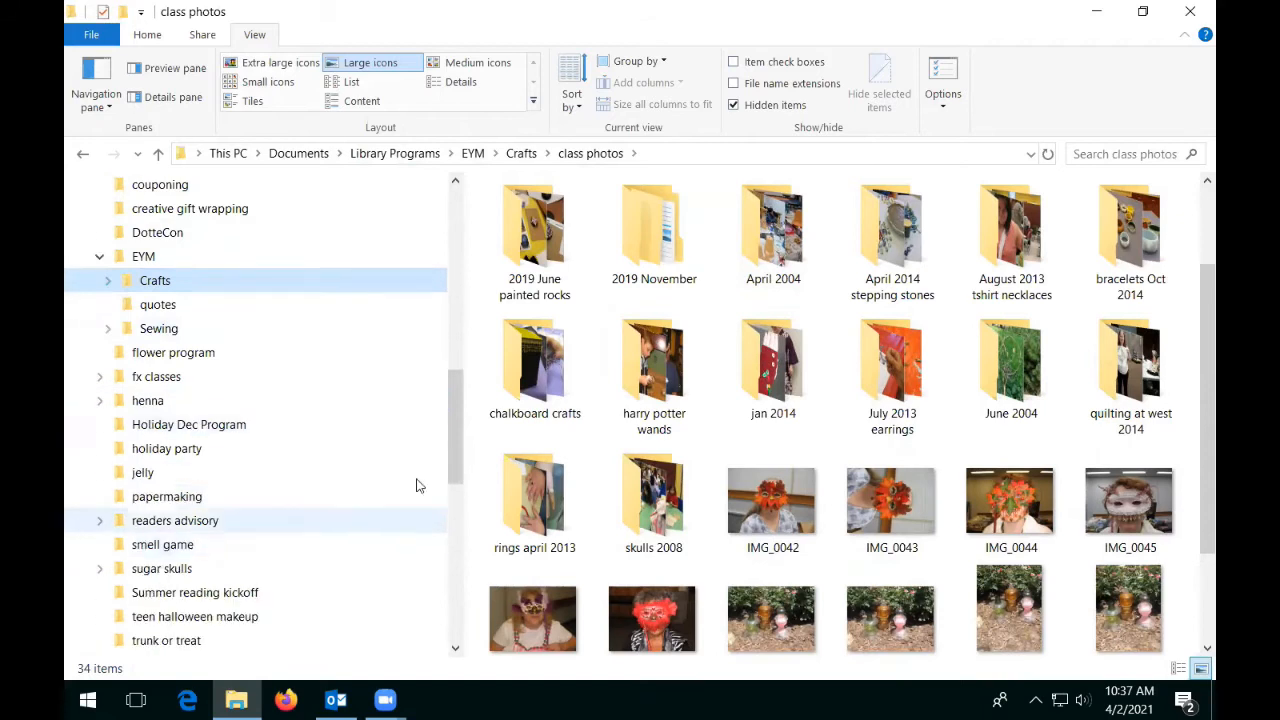
{"action": "scroll", "coordinate": [451, 559], "scroll_direction": "down", "scroll_amount": 6}
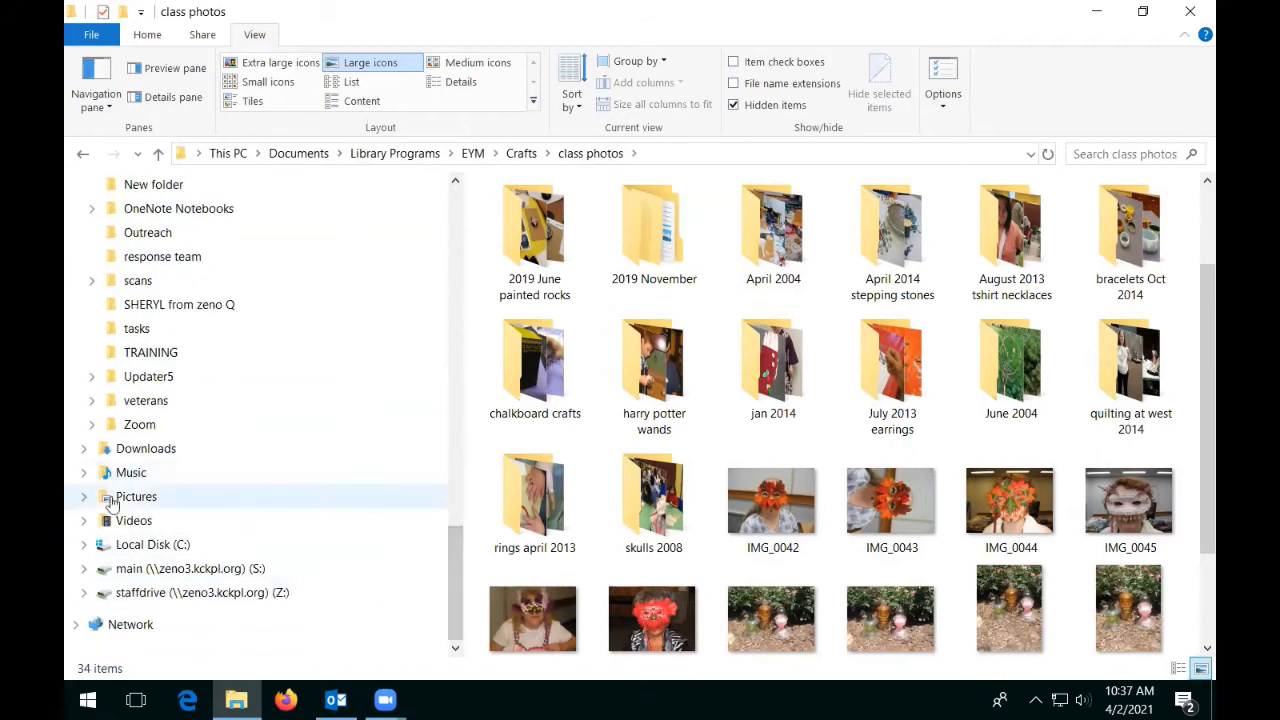
Collapse and re-expand Library Programs and EYM to demonstrate hiding subfolders, finishing with both folders collapsed
{"action": "left_click_drag", "start_coordinate": [450, 581], "coordinate": [445, 355]}
{"action": "left_click", "coordinate": [91, 401]}
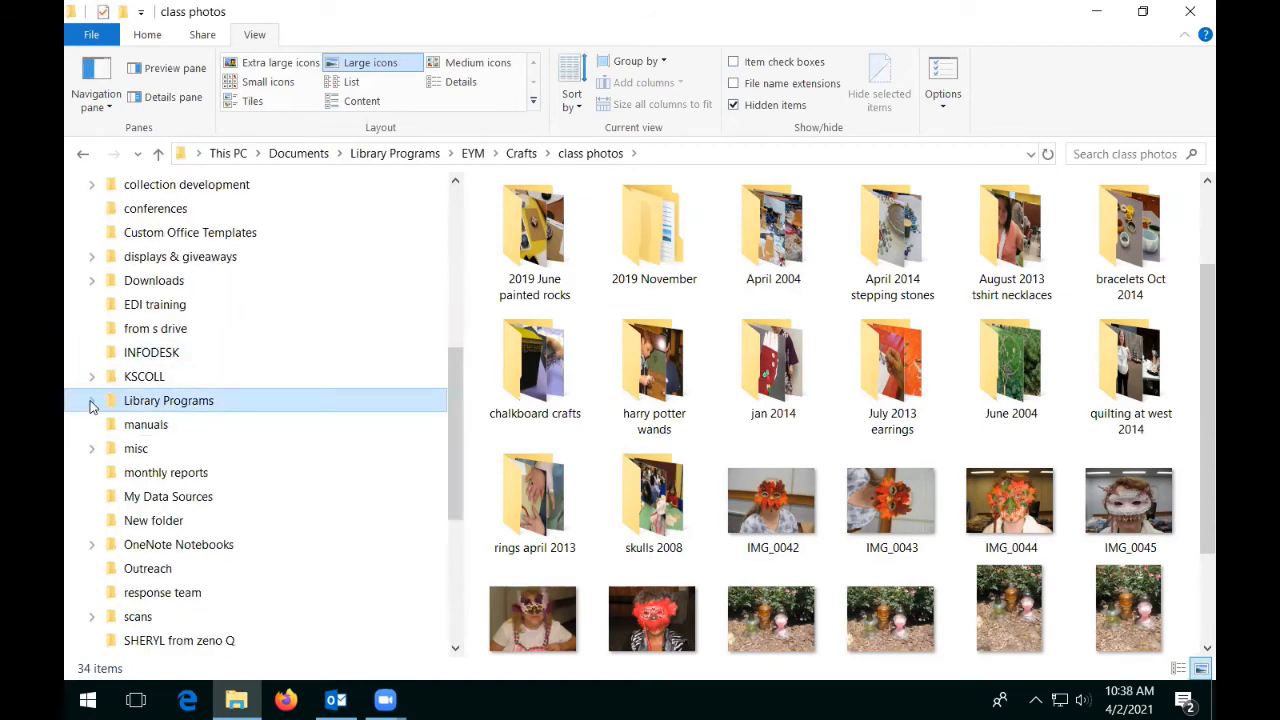
{"action": "left_click", "coordinate": [91, 401]}
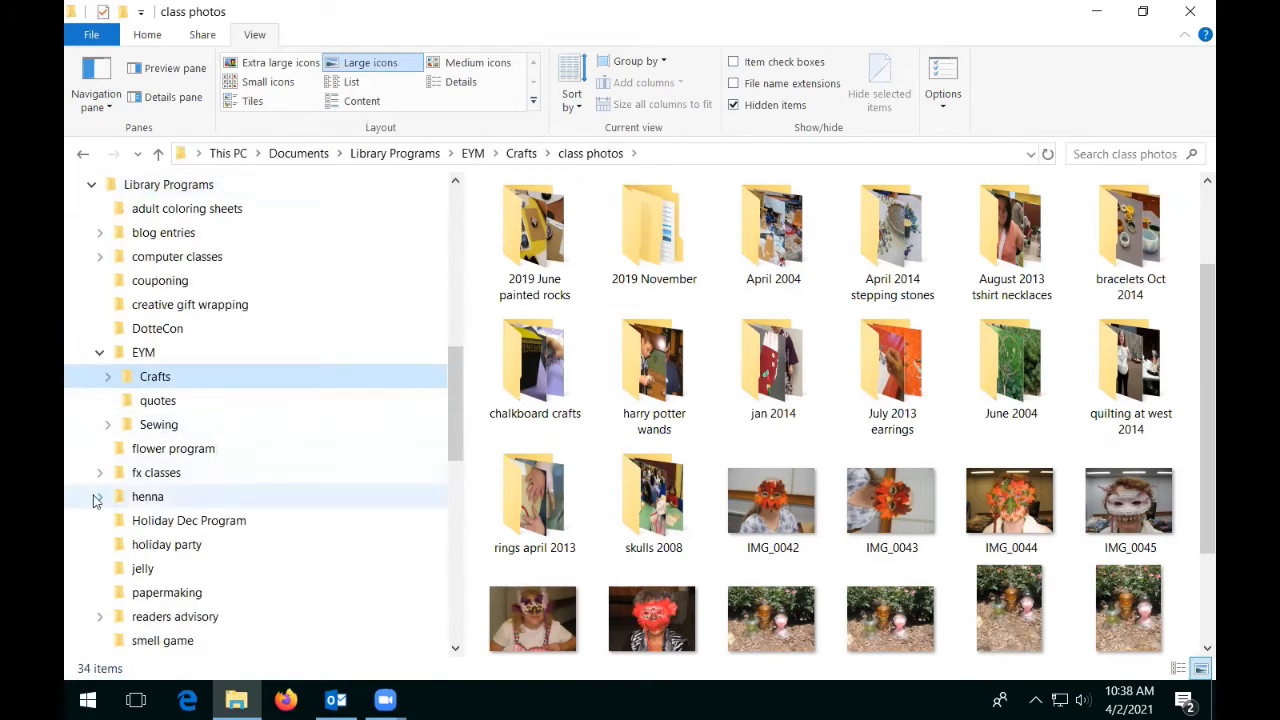
{"action": "left_click", "coordinate": [99, 354]}
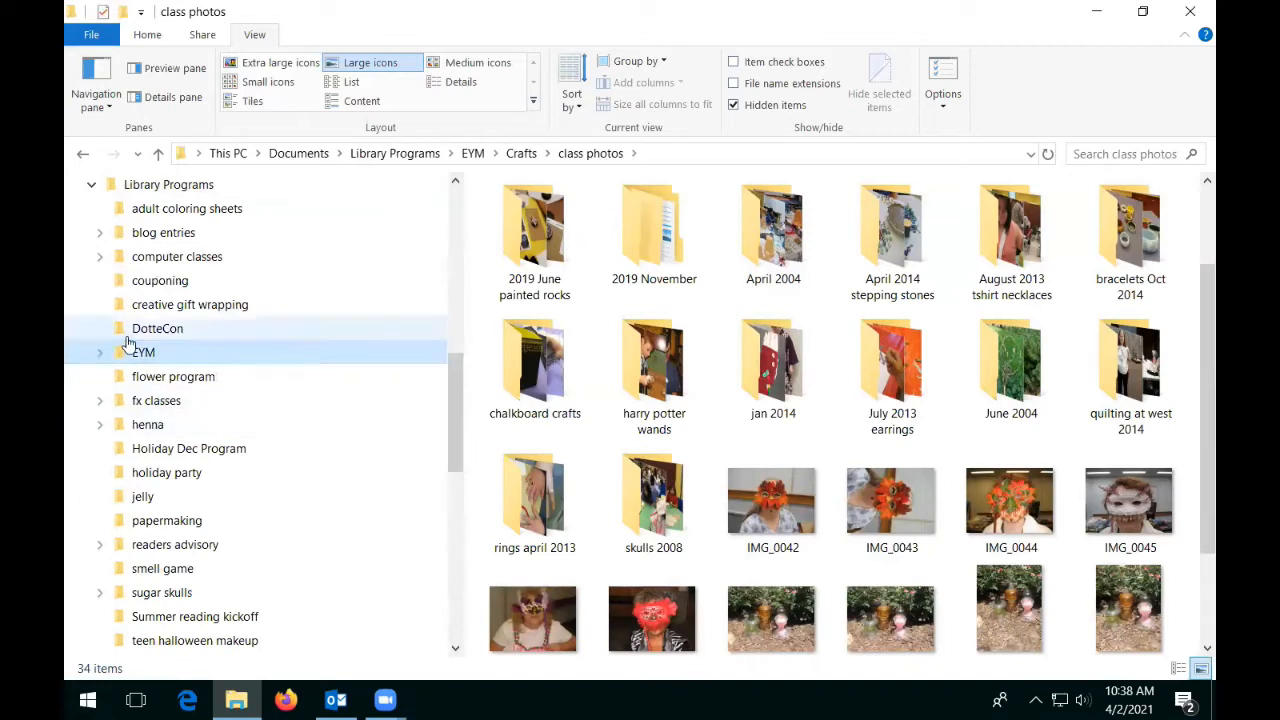
{"action": "left_click", "coordinate": [99, 354]}
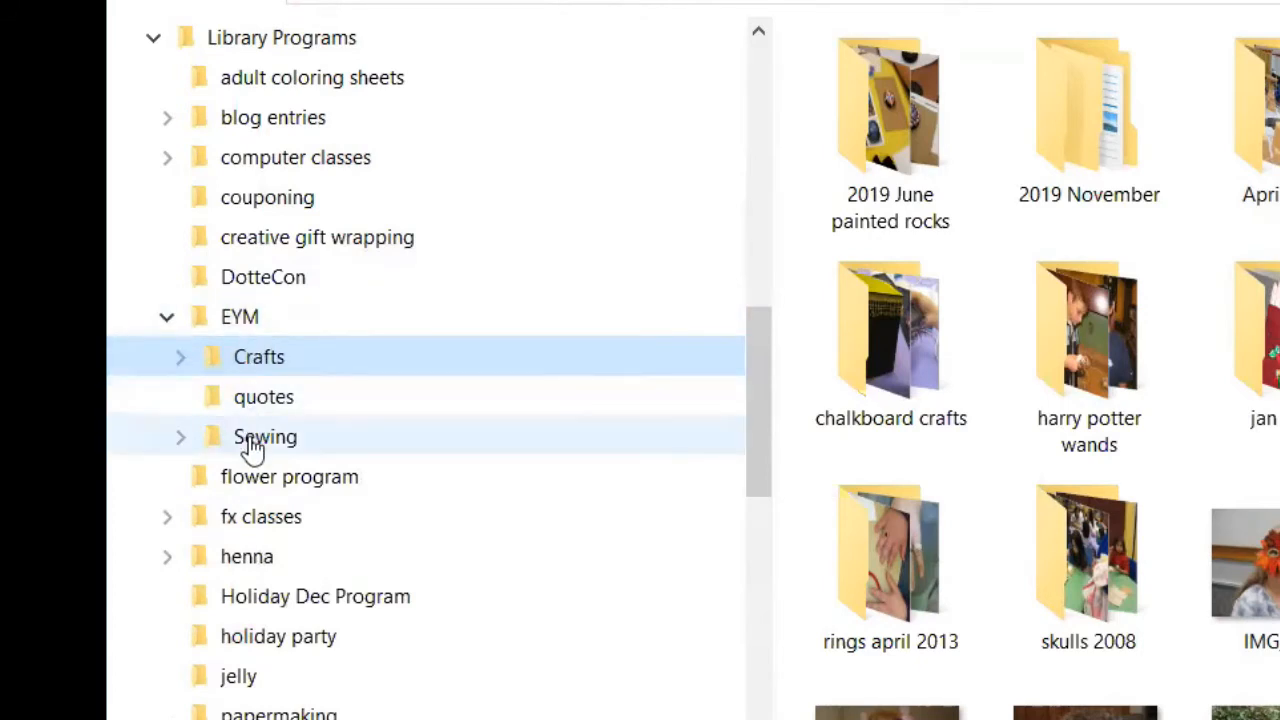
{"action": "left_click", "coordinate": [164, 317]}
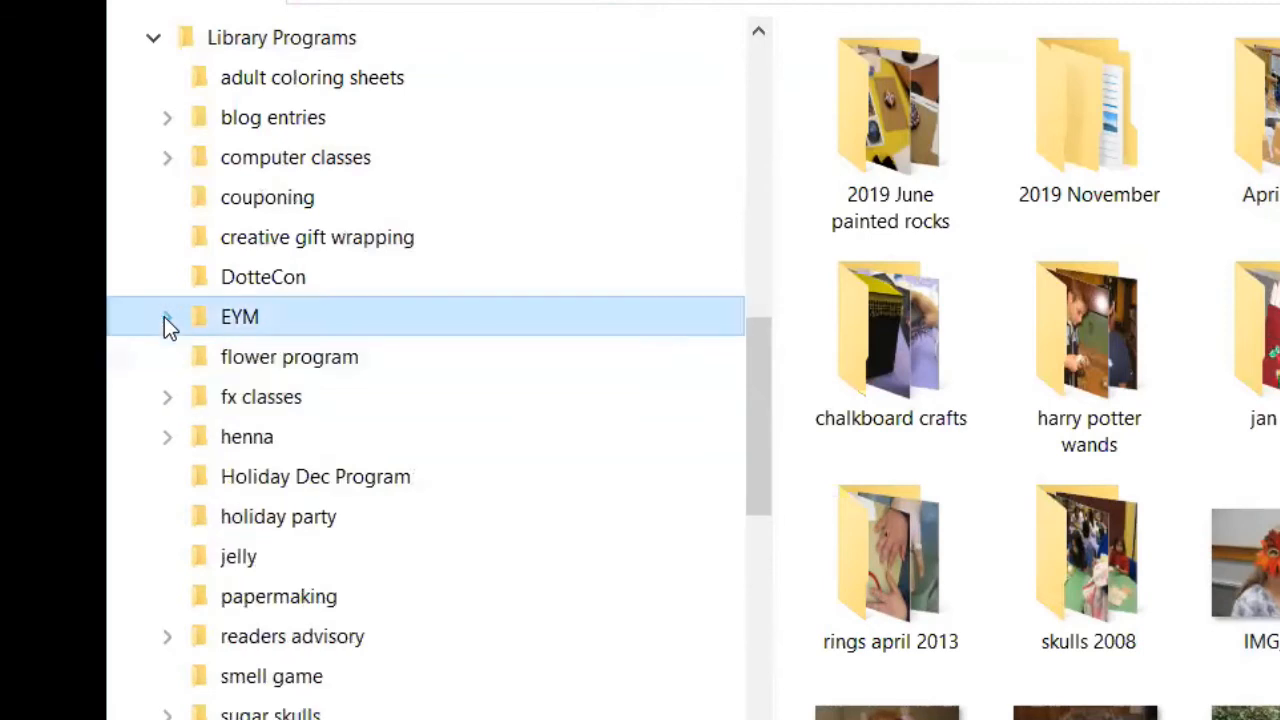
{"action": "scroll", "coordinate": [205, 363], "scroll_direction": "up", "scroll_amount": 1}
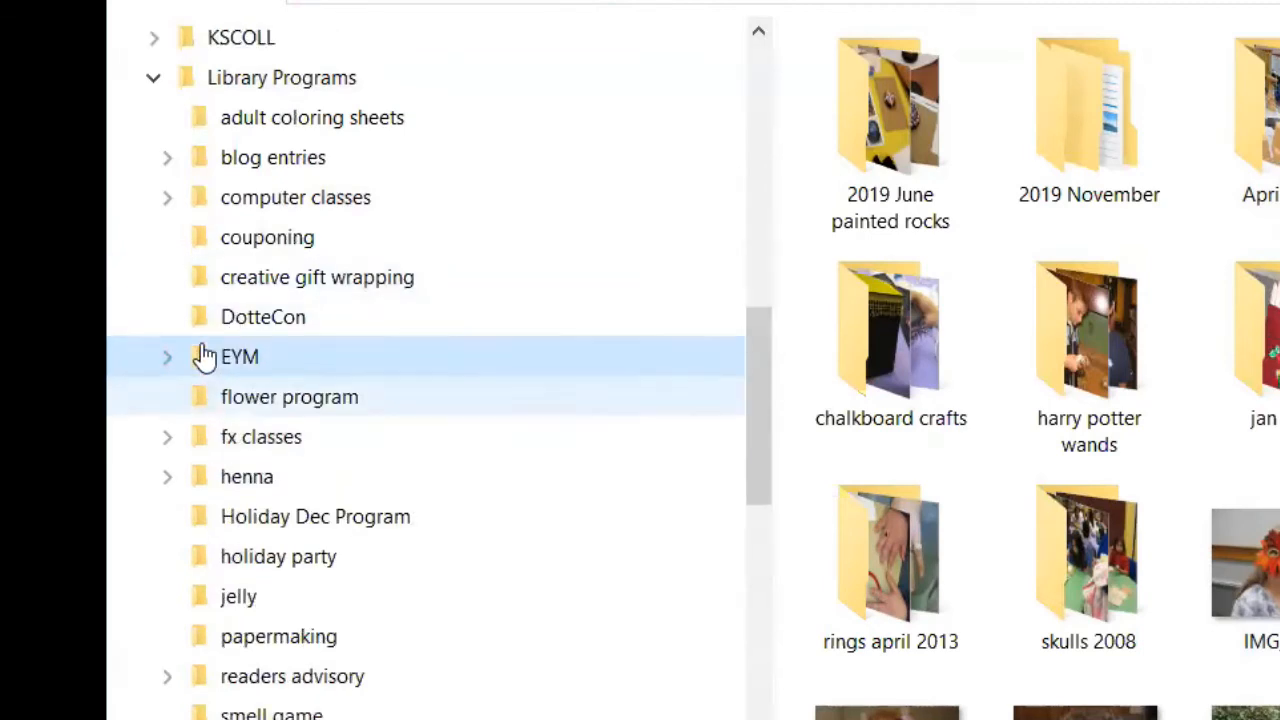
{"action": "left_click", "coordinate": [147, 170]}
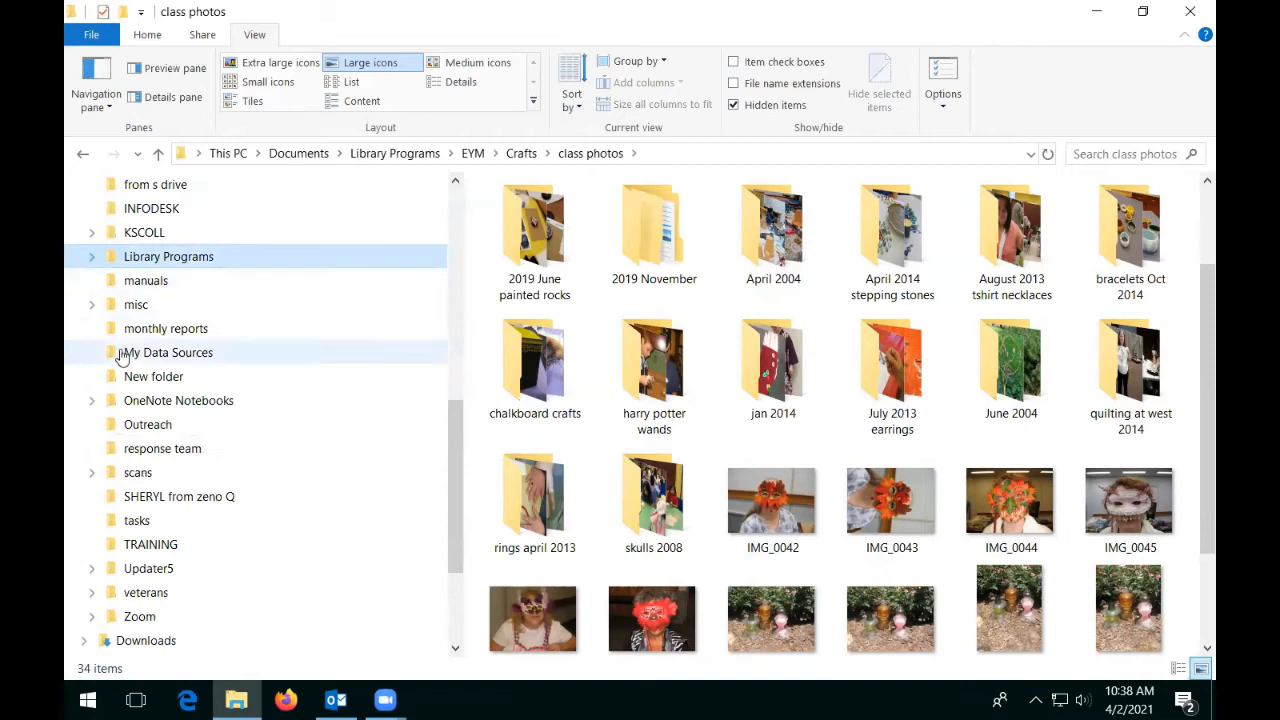
Review the subfolders of Documents, then expand Library Programs and its computer classes subfolder
{"action": "scroll", "coordinate": [130, 350], "scroll_direction": "up", "scroll_amount": 4}
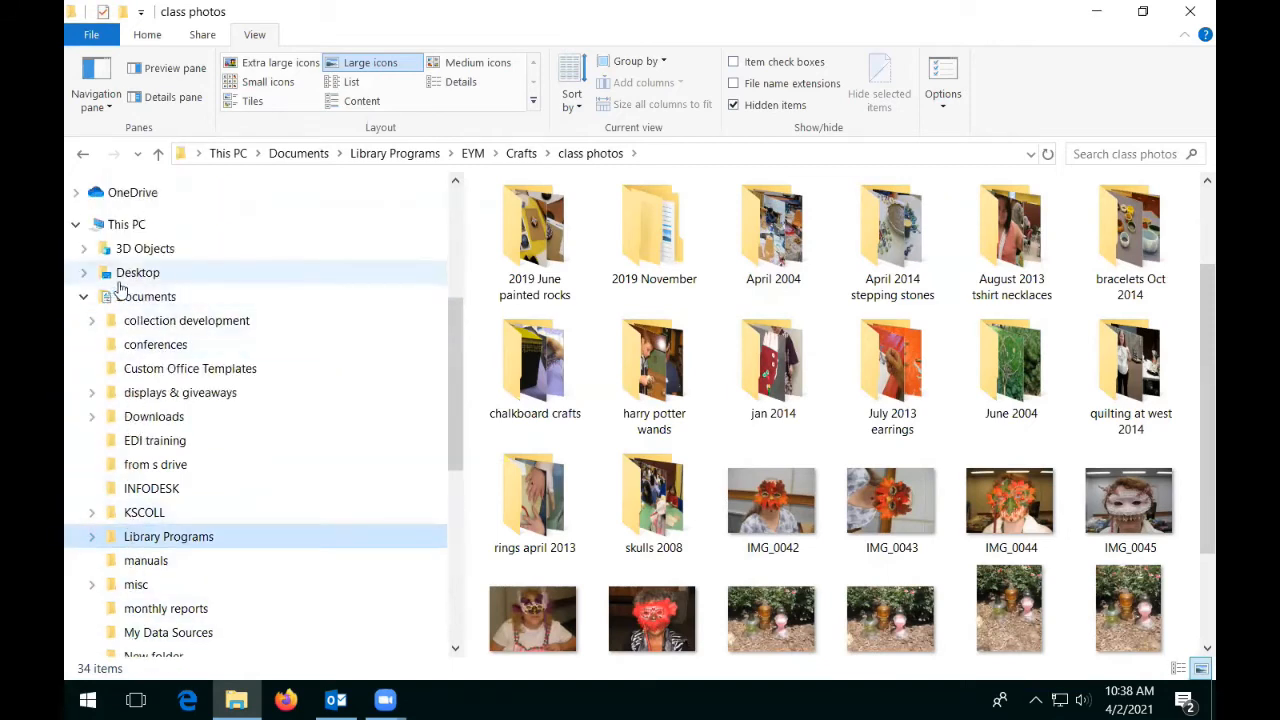
{"action": "scroll", "coordinate": [310, 601], "scroll_direction": "down", "scroll_amount": 2}
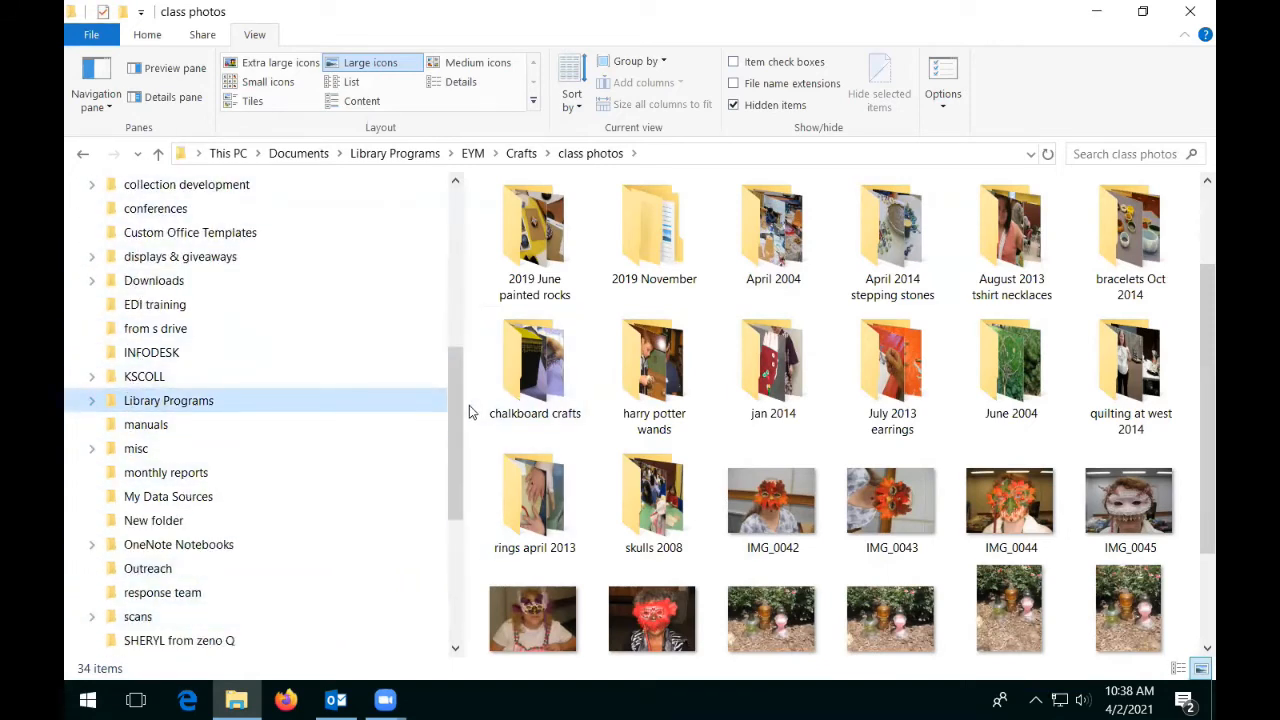
{"action": "left_click_drag", "start_coordinate": [462, 398], "coordinate": [435, 336]}
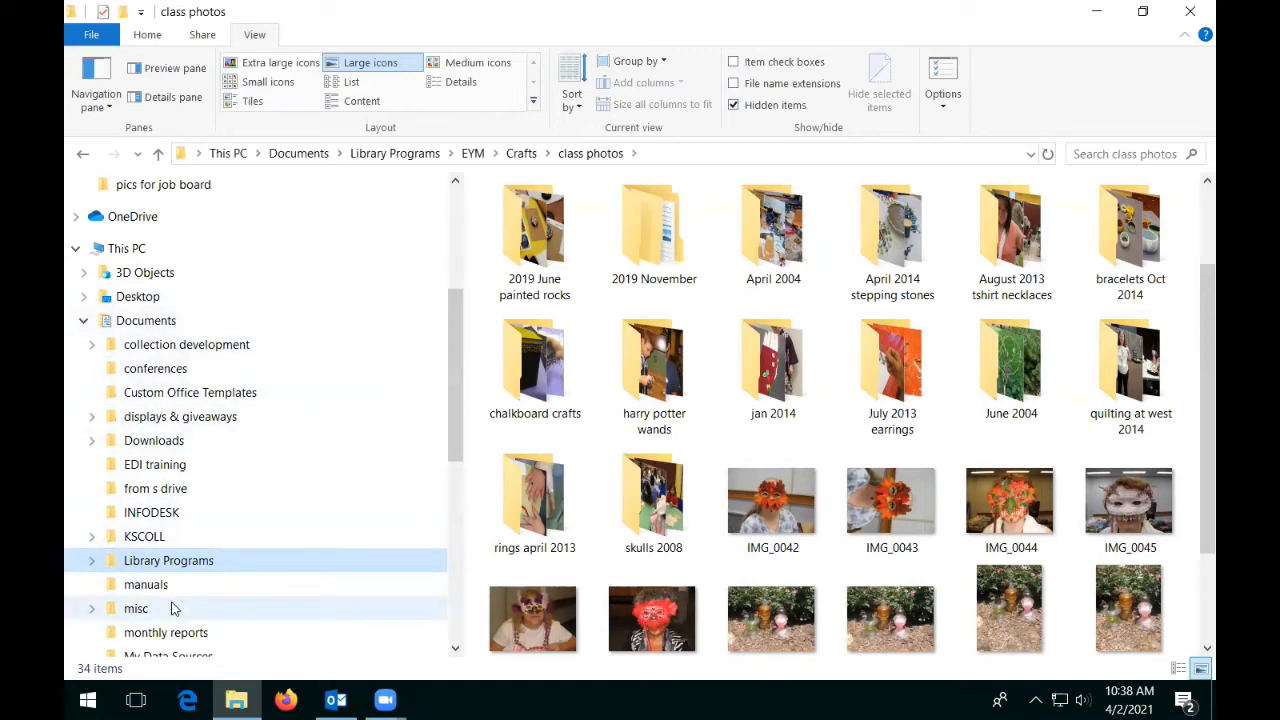
{"action": "scroll", "coordinate": [171, 600], "scroll_direction": "down", "scroll_amount": 3}
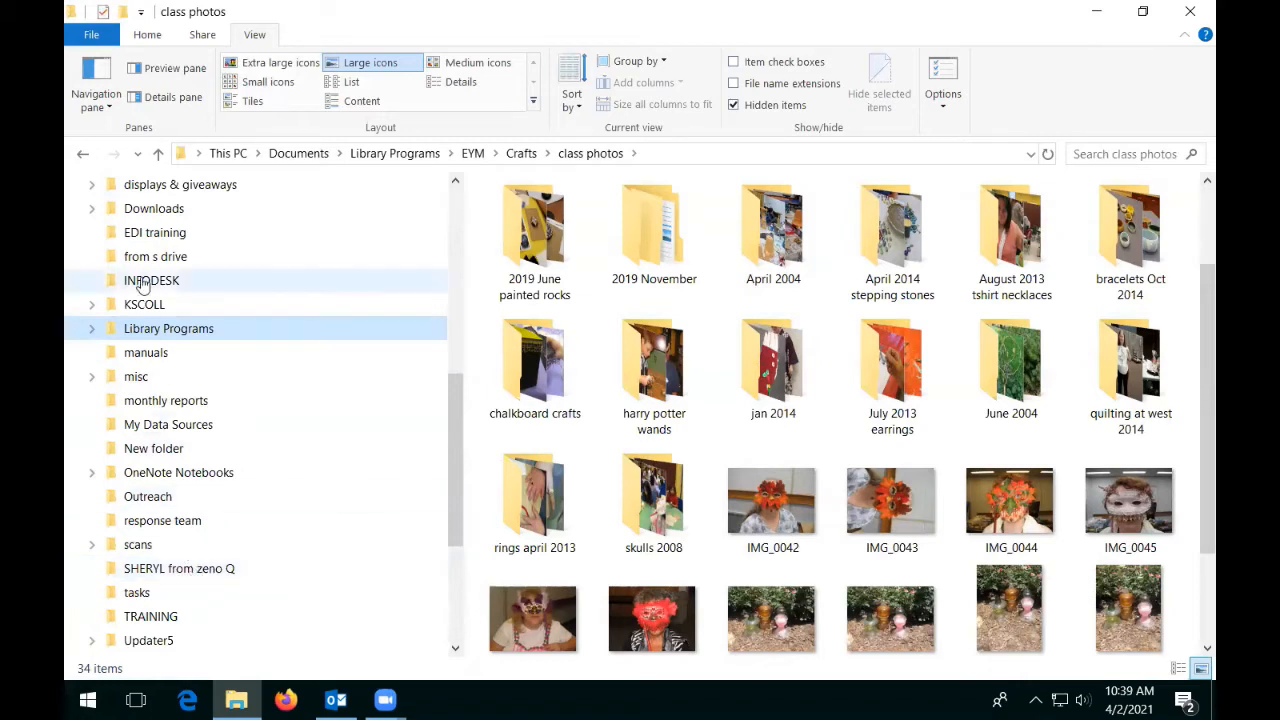
{"action": "scroll", "coordinate": [112, 305], "scroll_direction": "up", "scroll_amount": 1}
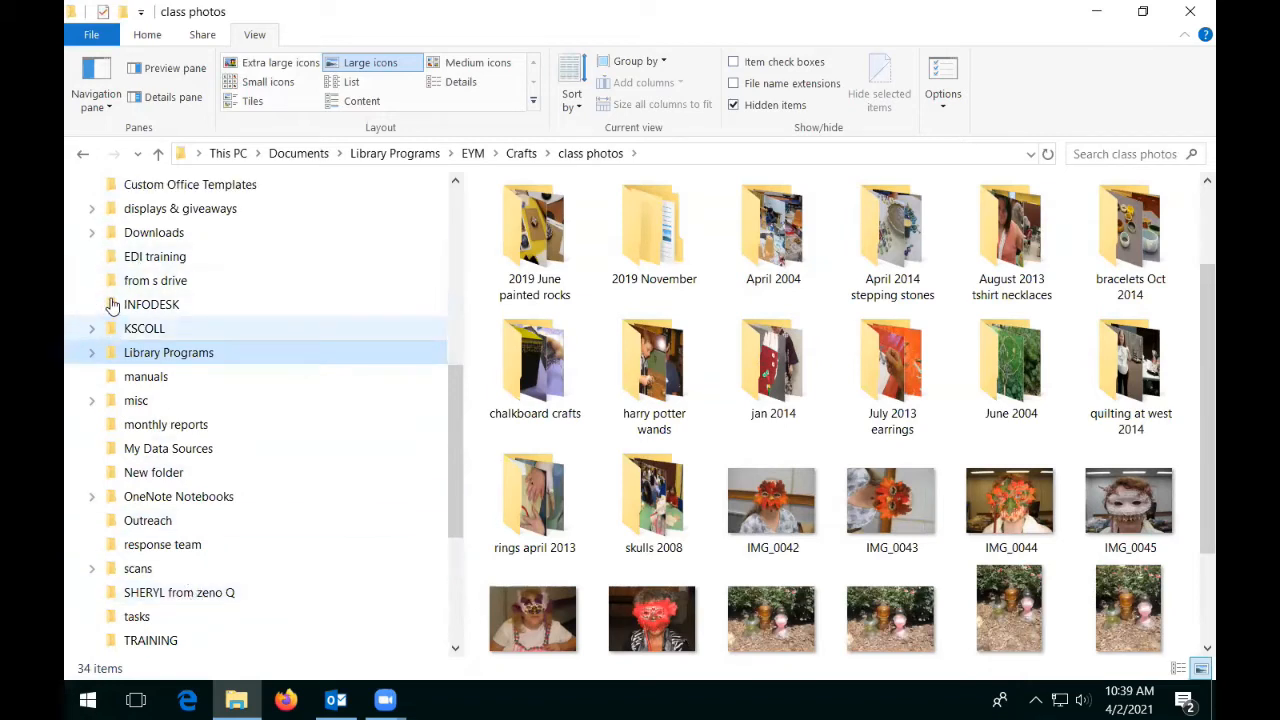
{"action": "left_click", "coordinate": [91, 356]}
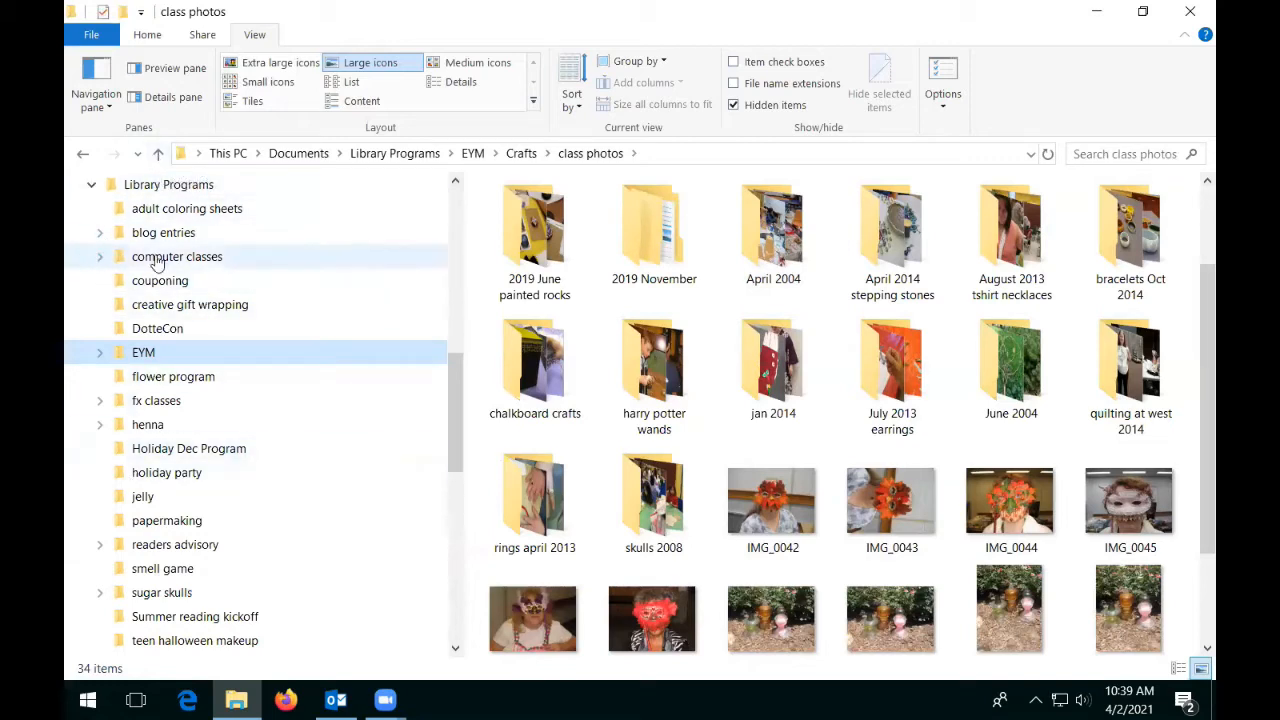
{"action": "left_click", "coordinate": [99, 260]}
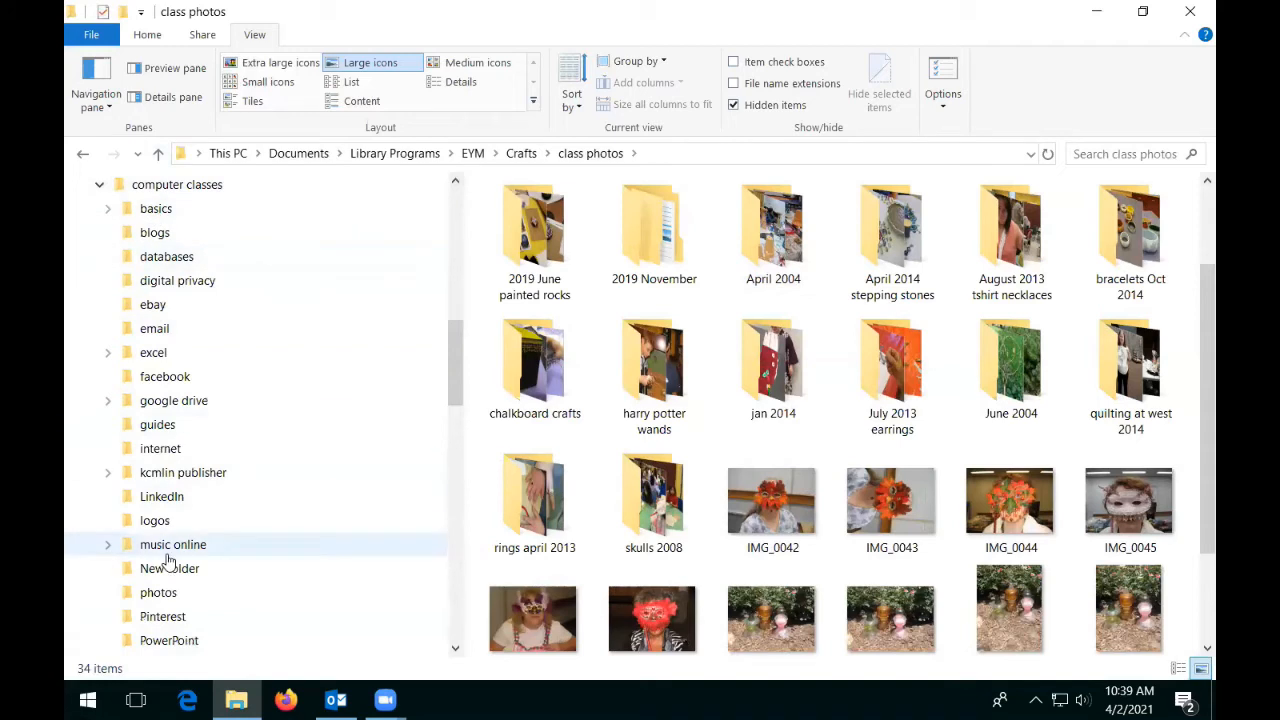
Open the computer classes folder and look through its subfolders and files
{"action": "left_click", "coordinate": [286, 184]}
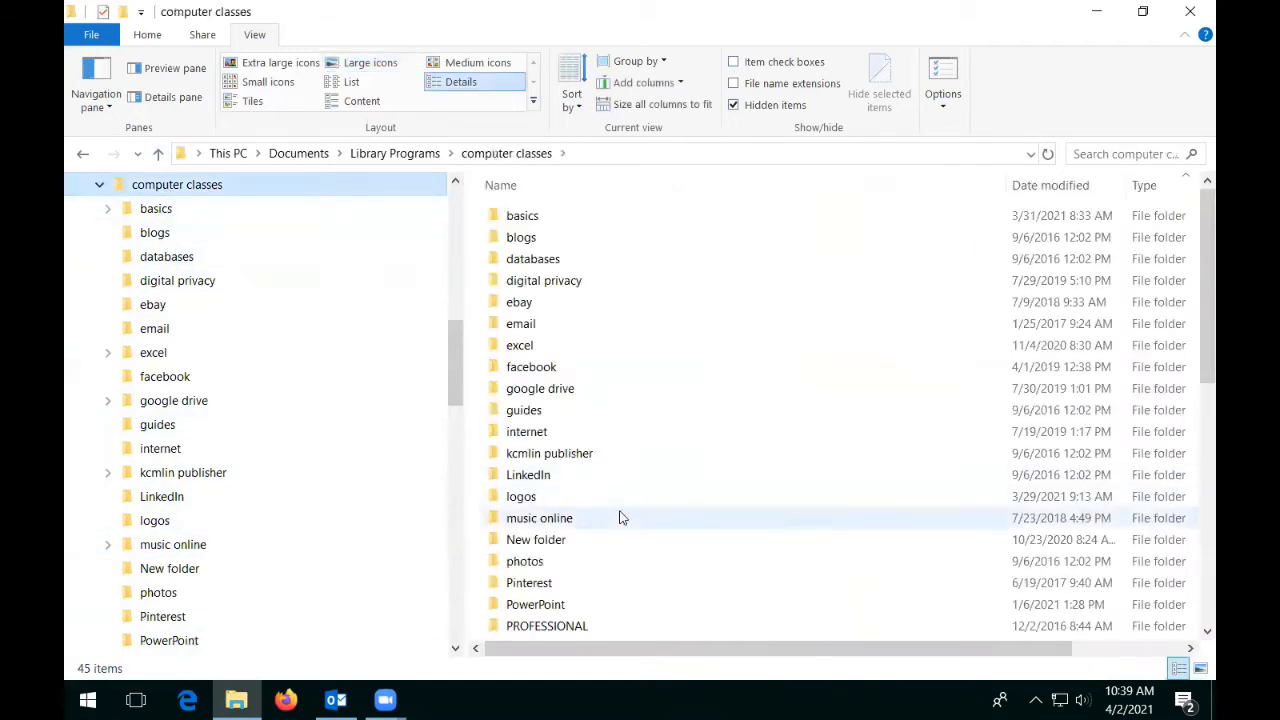
{"action": "scroll", "coordinate": [630, 522], "scroll_direction": "down", "scroll_amount": 7}
{"action": "scroll", "coordinate": [630, 522], "scroll_direction": "down", "scroll_amount": 2}
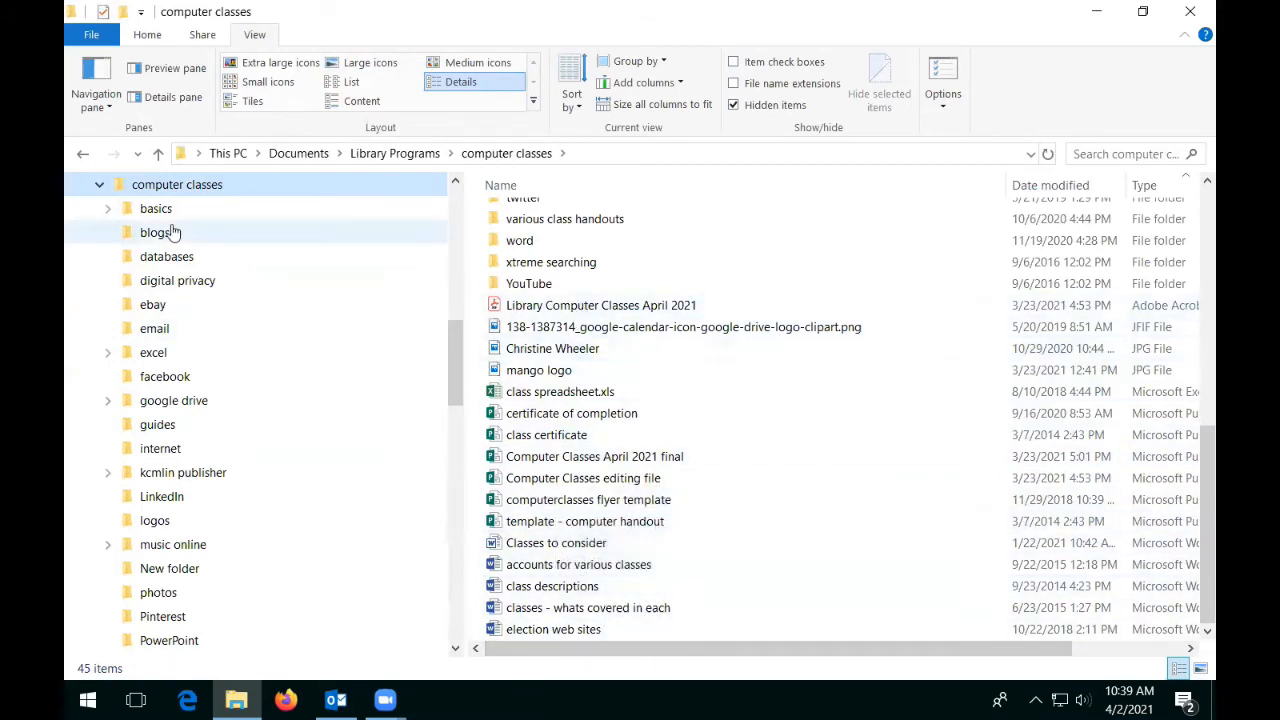
Collapse computer classes and Library Programs in the folder tree, and bring Quick access back into view
{"action": "scroll", "coordinate": [165, 234], "scroll_direction": "up", "scroll_amount": 1}
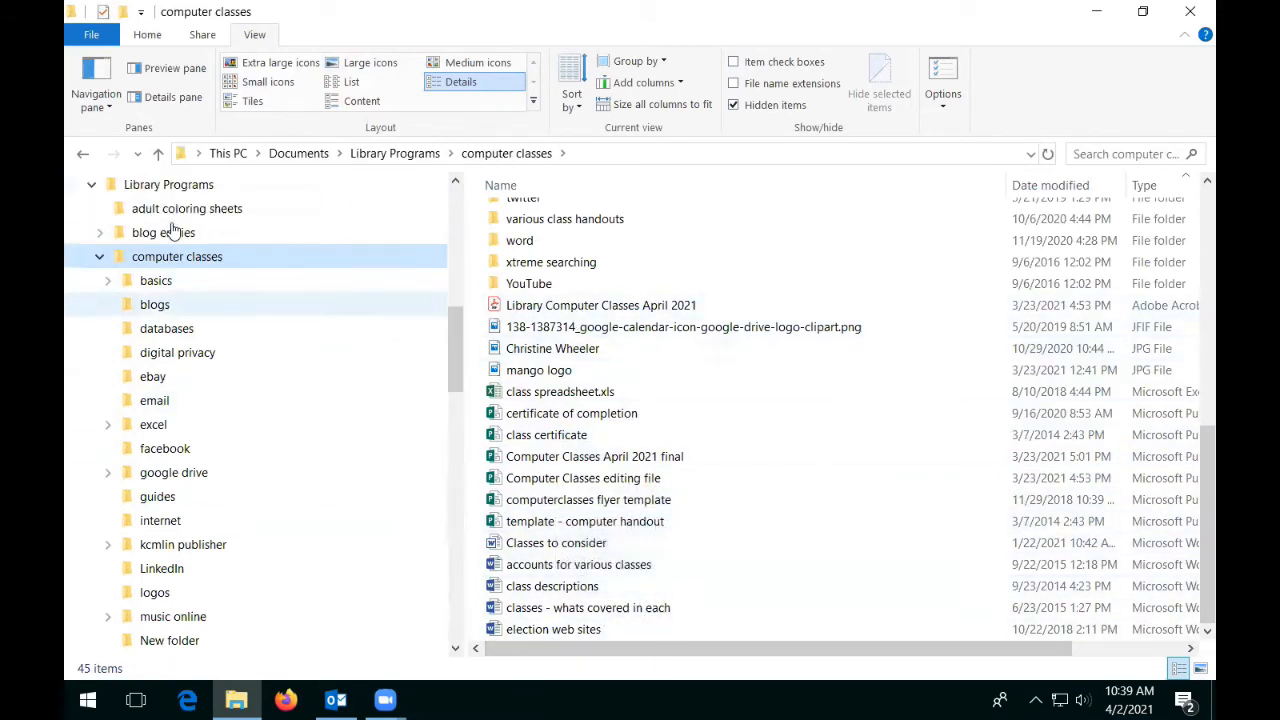
{"action": "left_click", "coordinate": [106, 257]}
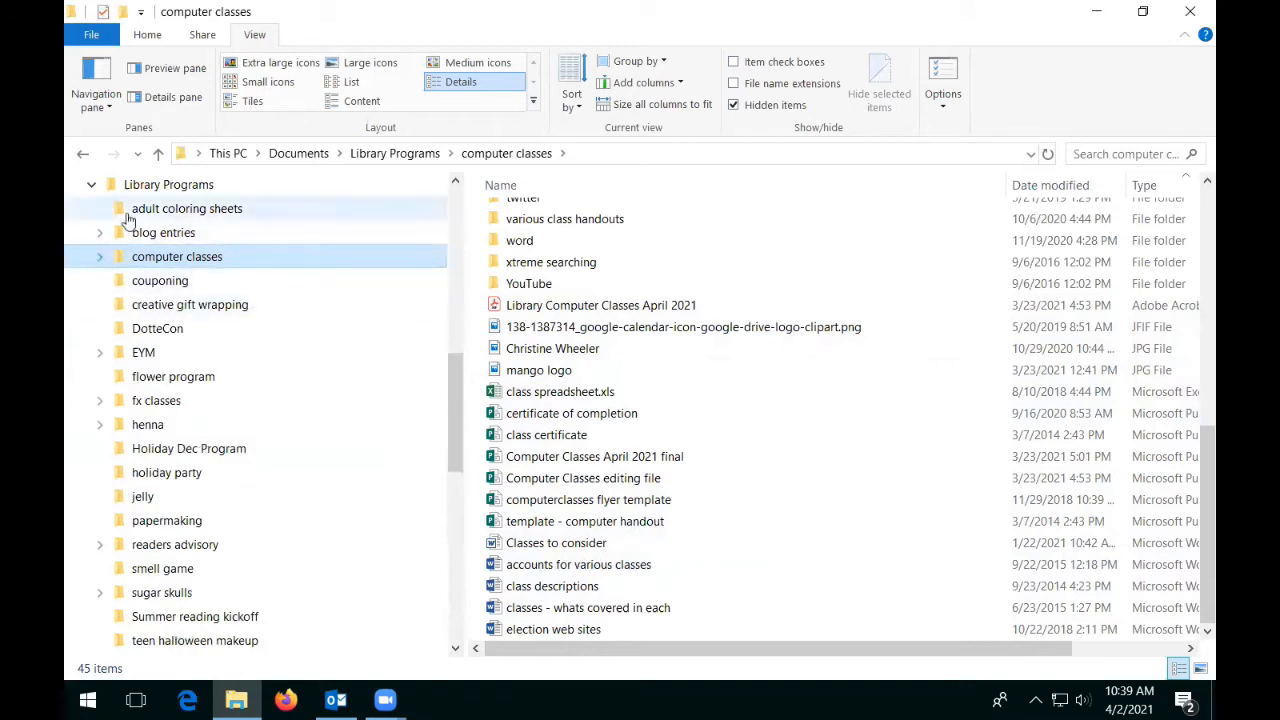
{"action": "left_click", "coordinate": [93, 187]}
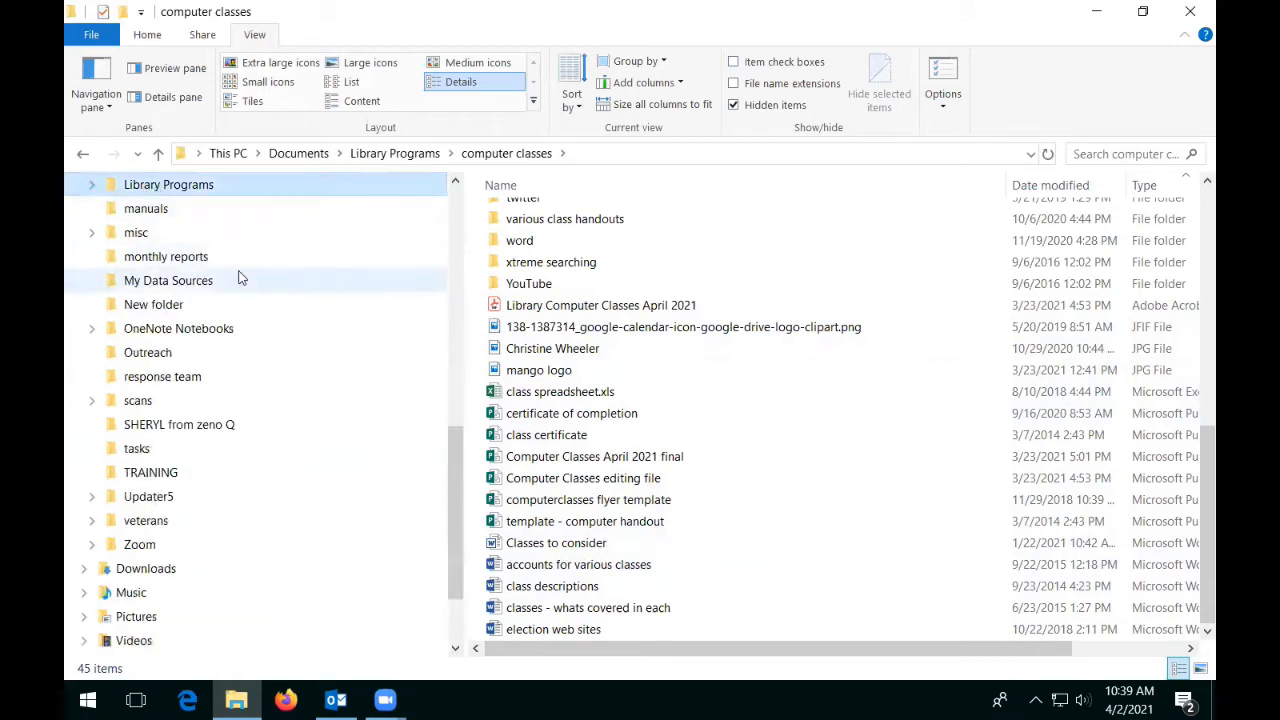
{"action": "scroll", "coordinate": [265, 276], "scroll_direction": "up", "scroll_amount": 2}
{"action": "scroll", "coordinate": [294, 317], "scroll_direction": "up", "scroll_amount": 2}
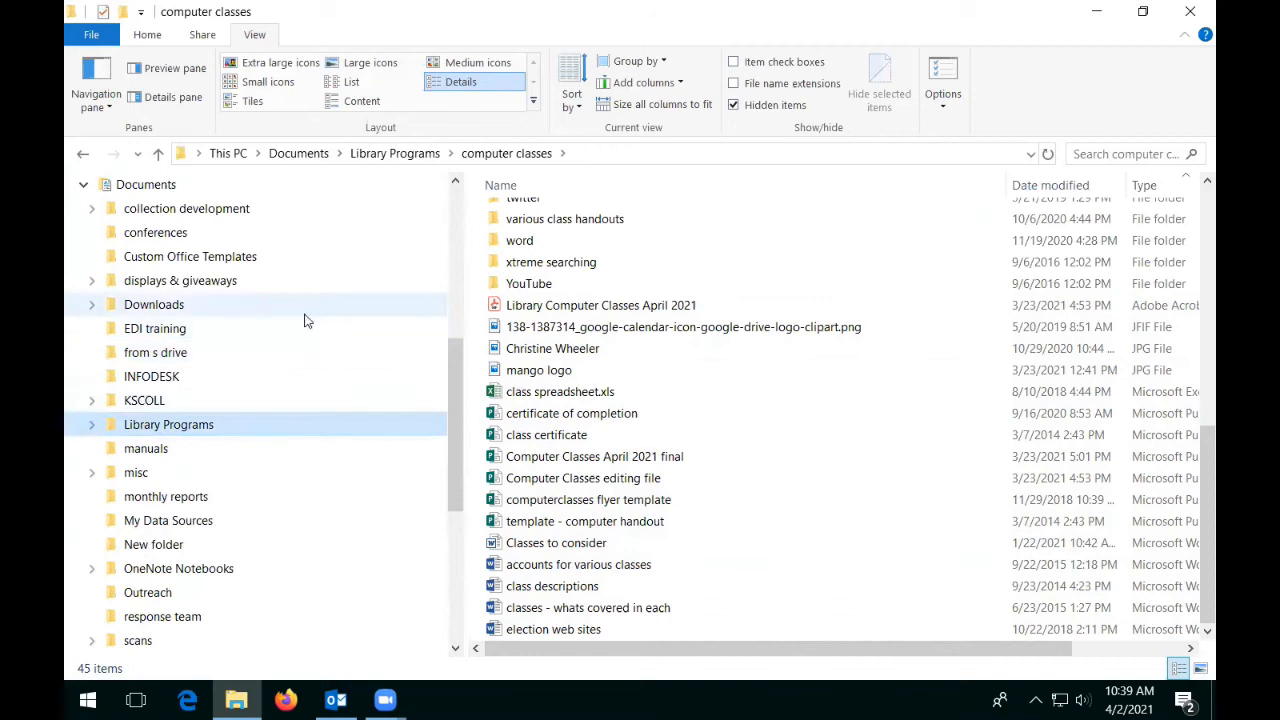
{"action": "scroll", "coordinate": [315, 305], "scroll_direction": "up", "scroll_amount": 1}
{"action": "scroll", "coordinate": [310, 272], "scroll_direction": "up", "scroll_amount": 5}
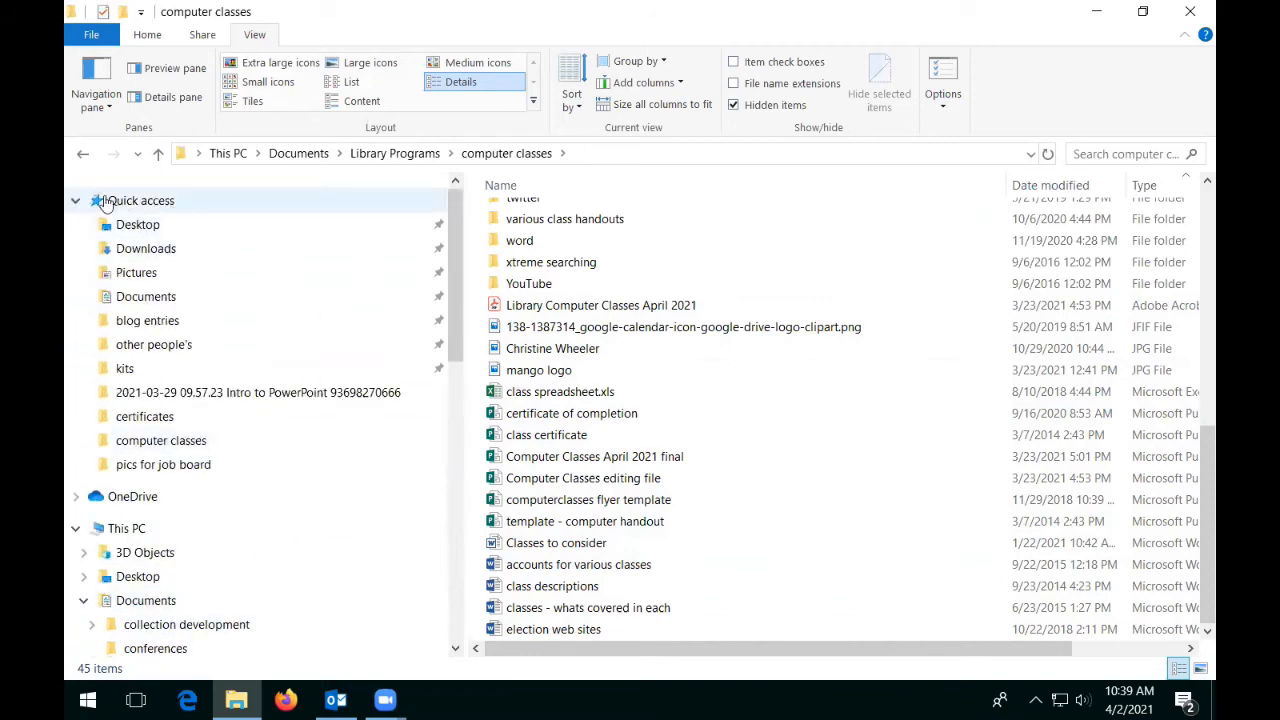
Show Quick access, then open the Downloads folder and look through its files
{"action": "left_click", "coordinate": [186, 202]}
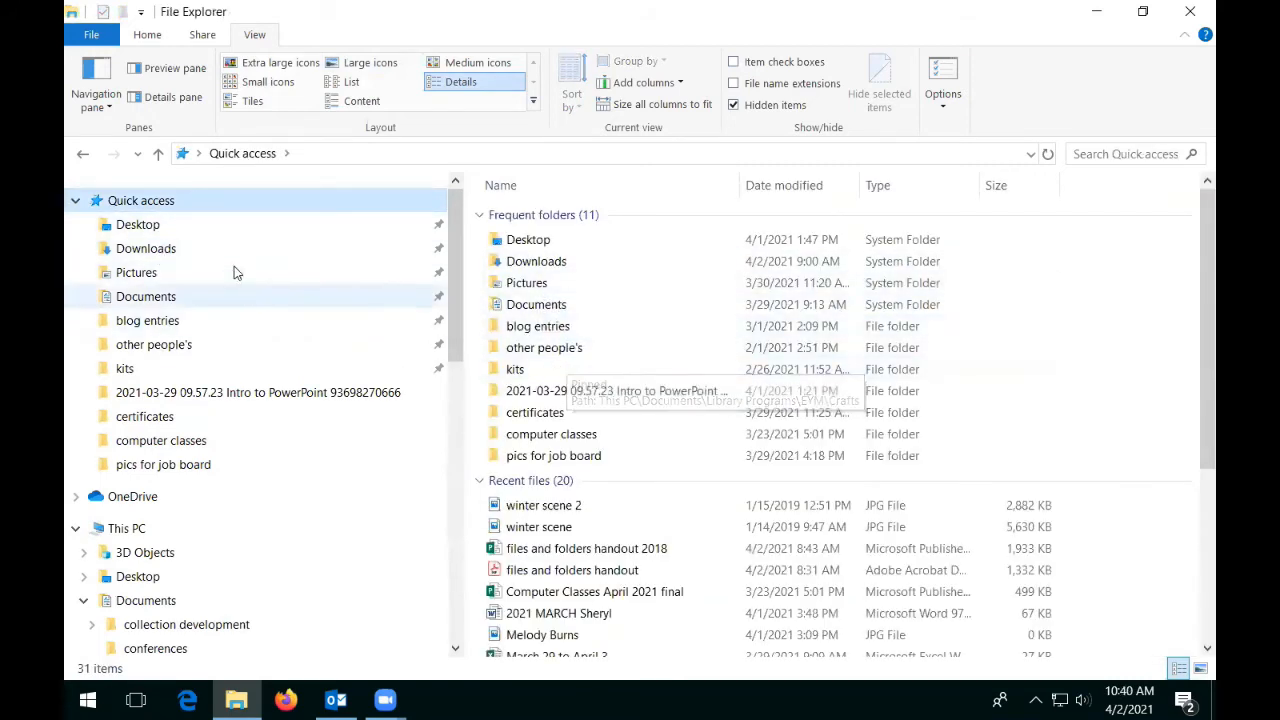
{"action": "left_click", "coordinate": [152, 254]}
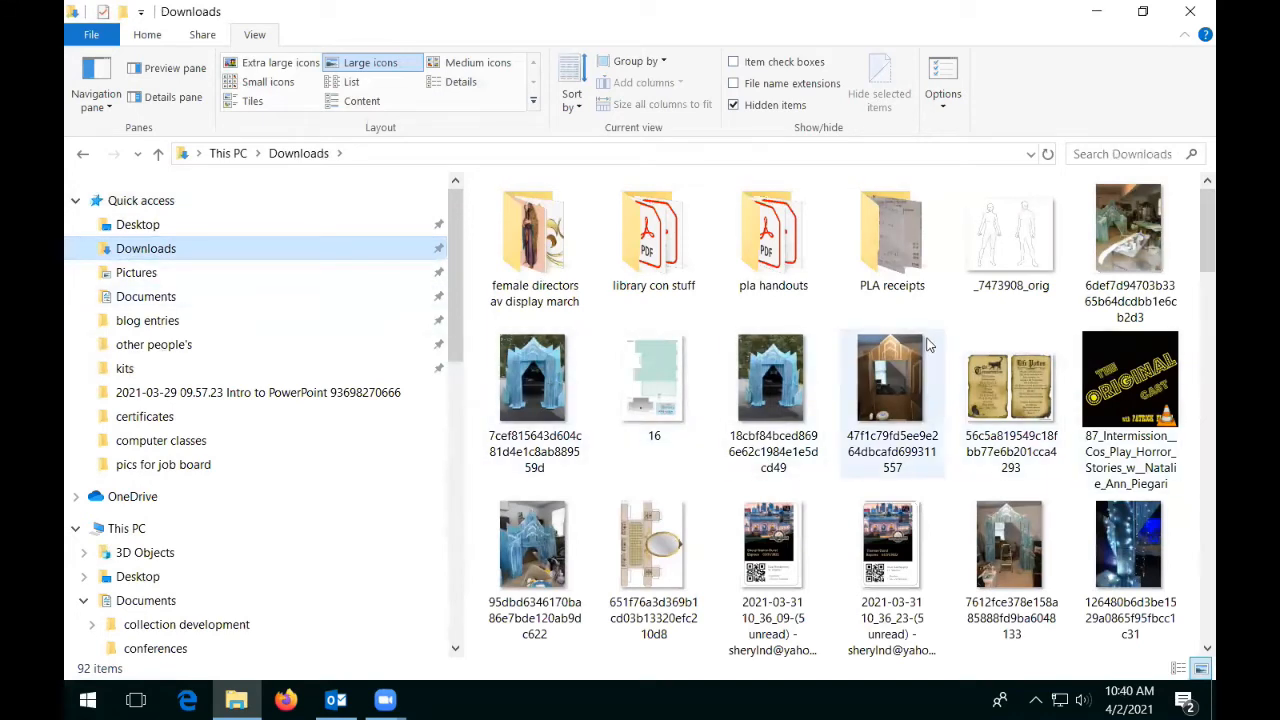
{"action": "scroll", "coordinate": [1005, 405], "scroll_direction": "down", "scroll_amount": 3}
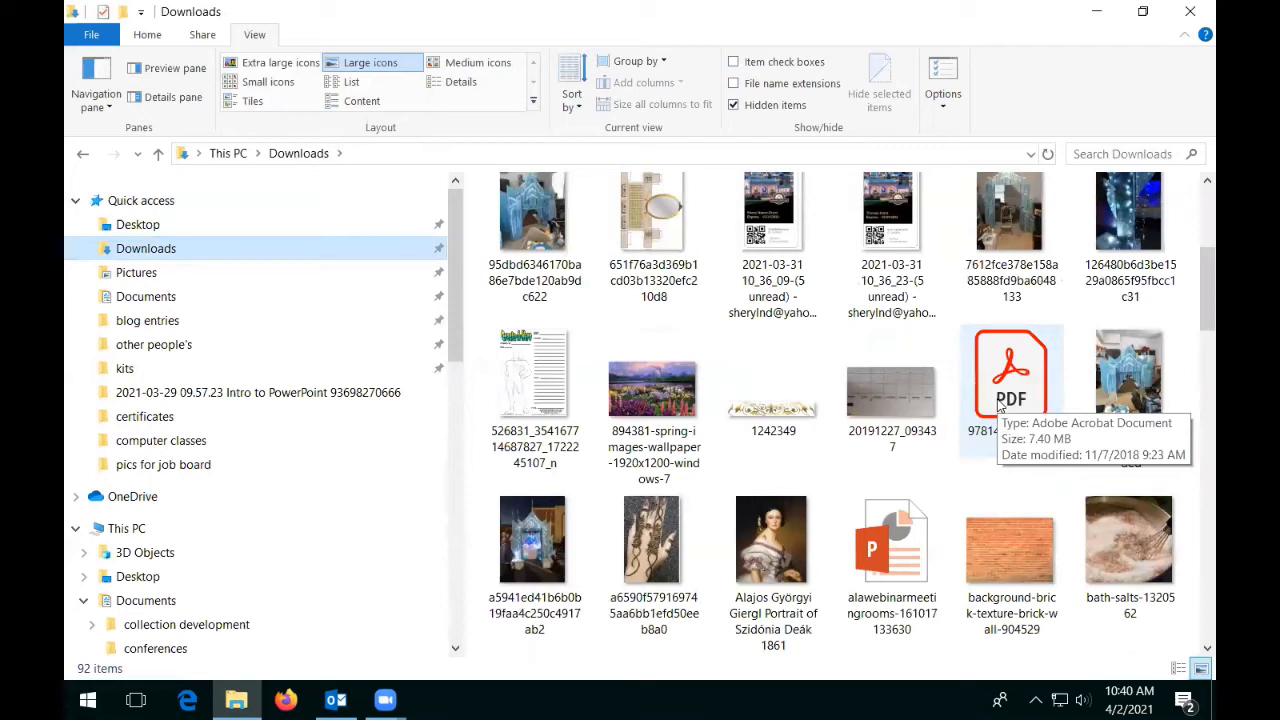
{"action": "scroll", "coordinate": [1000, 403], "scroll_direction": "up", "scroll_amount": 3}
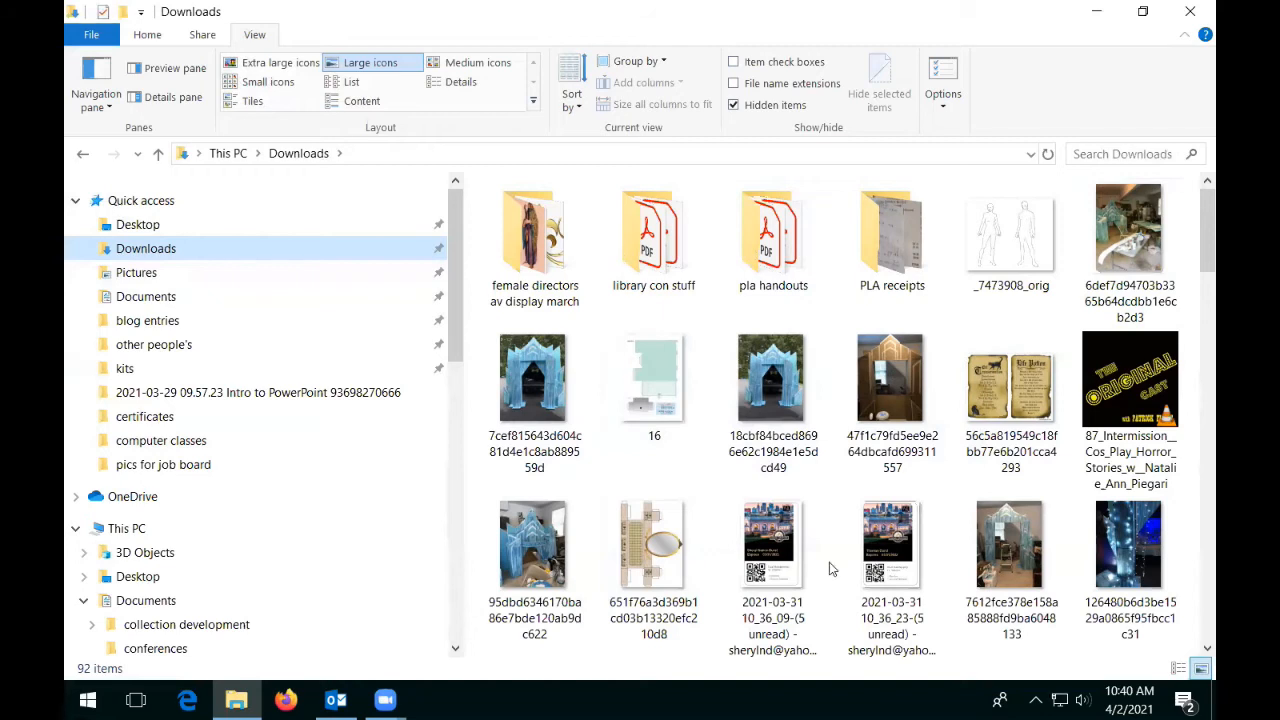
Delete the two image files dated 2021-03-31 from the Downloads folder
{"action": "left_click", "coordinate": [777, 531]}
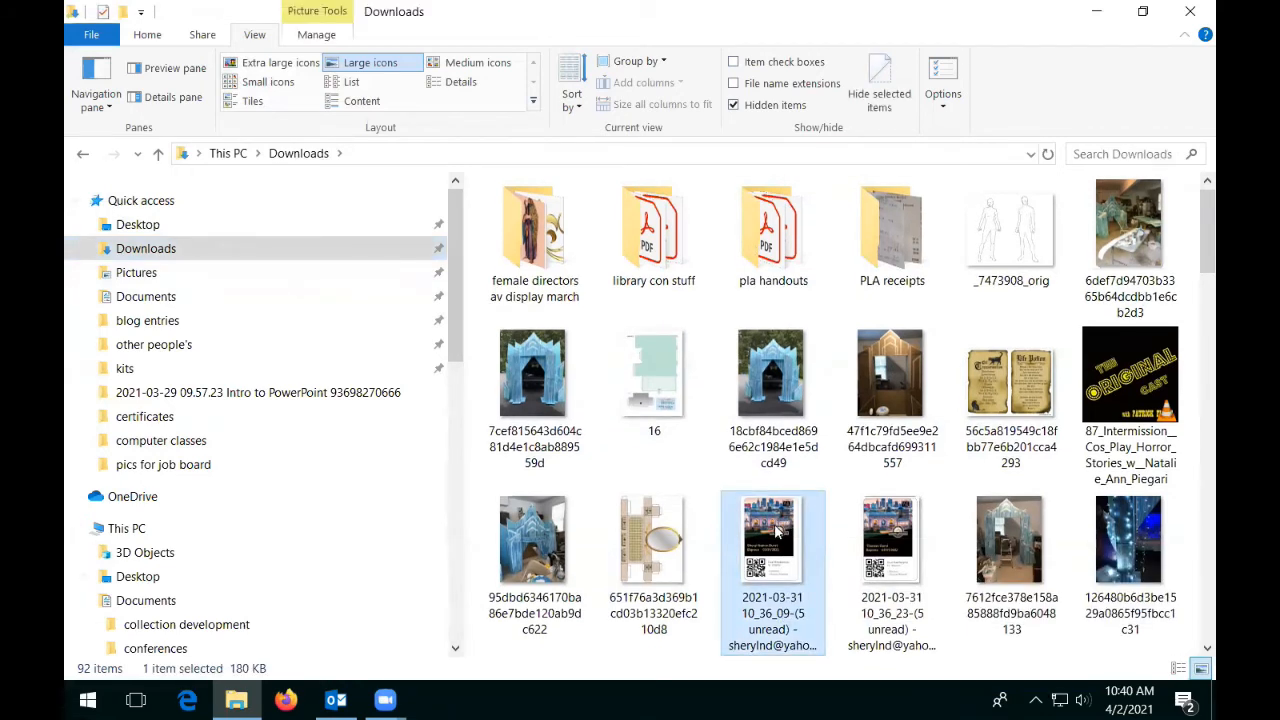
{"action": "key", "text": "Delete"}
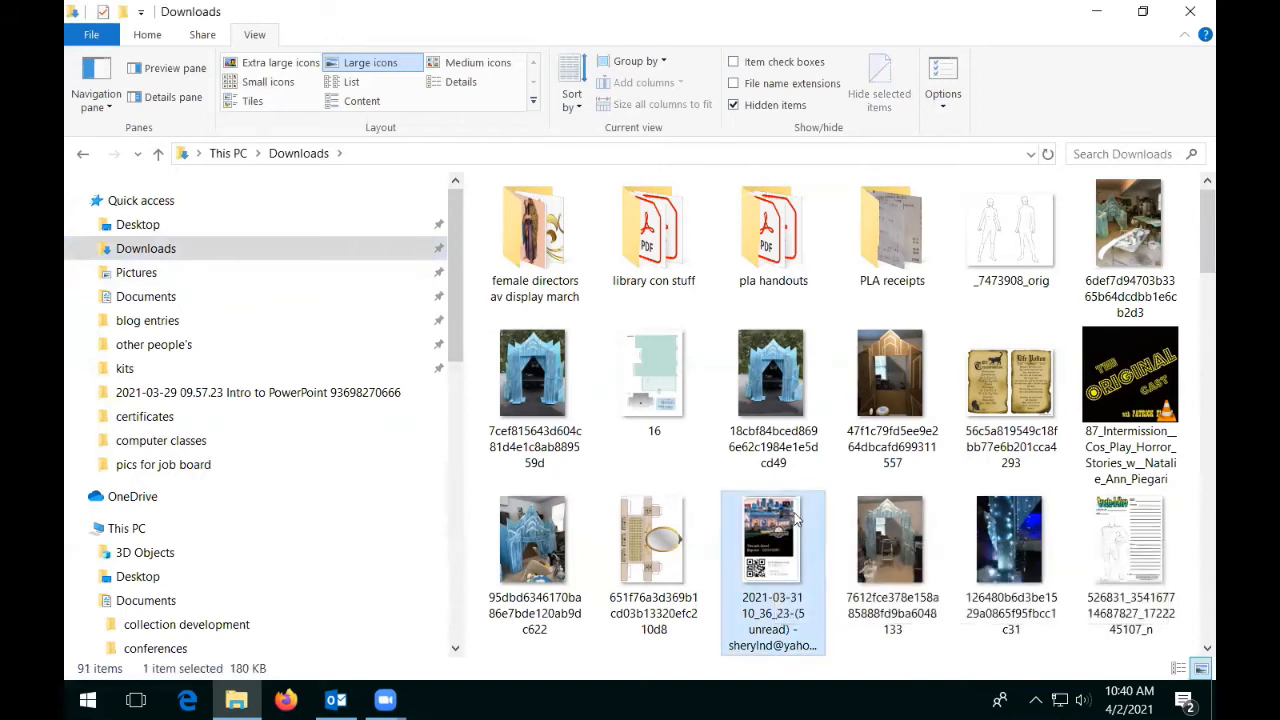
{"action": "key", "text": "Delete"}
{"action": "scroll", "coordinate": [893, 410], "scroll_direction": "down", "scroll_amount": 2}
{"action": "scroll", "coordinate": [893, 410], "scroll_direction": "up", "scroll_amount": 1}
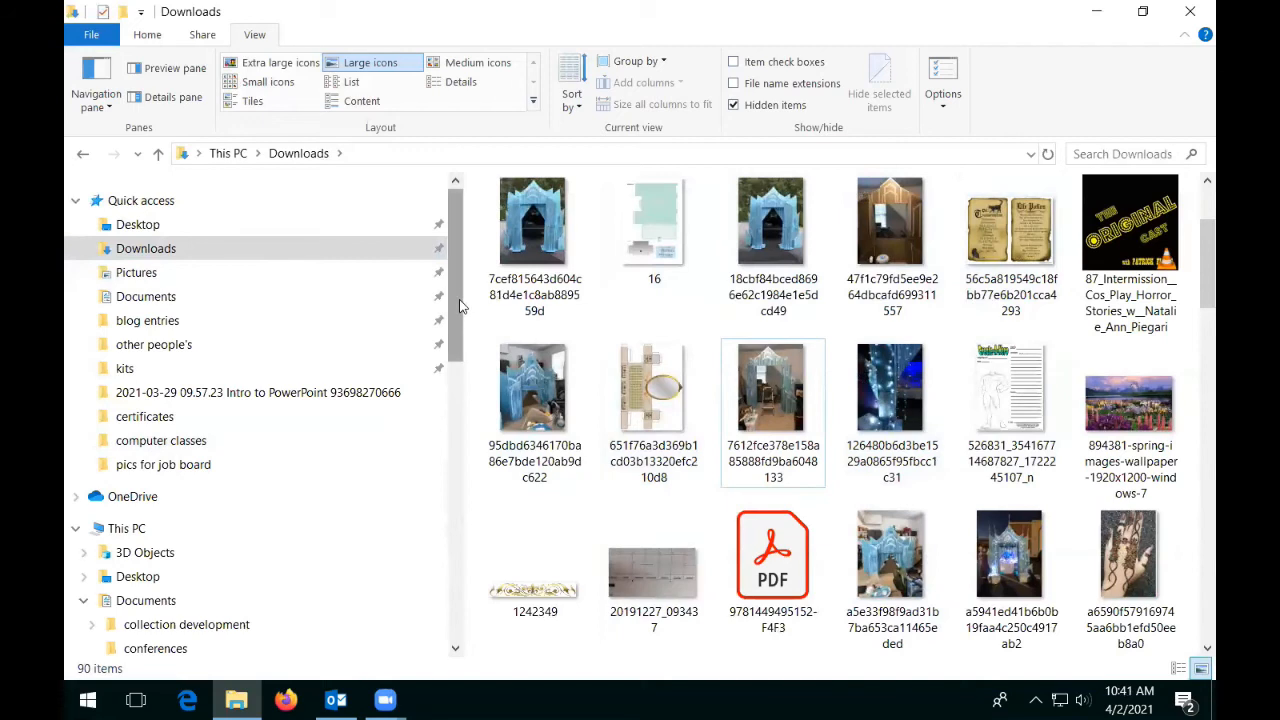
Collapse Documents and expand Pictures under This PC in the folder tree, keeping Downloads open
{"action": "scroll", "coordinate": [453, 380], "scroll_direction": "down", "scroll_amount": 3}
{"action": "scroll", "coordinate": [453, 380], "scroll_direction": "down", "scroll_amount": 2}
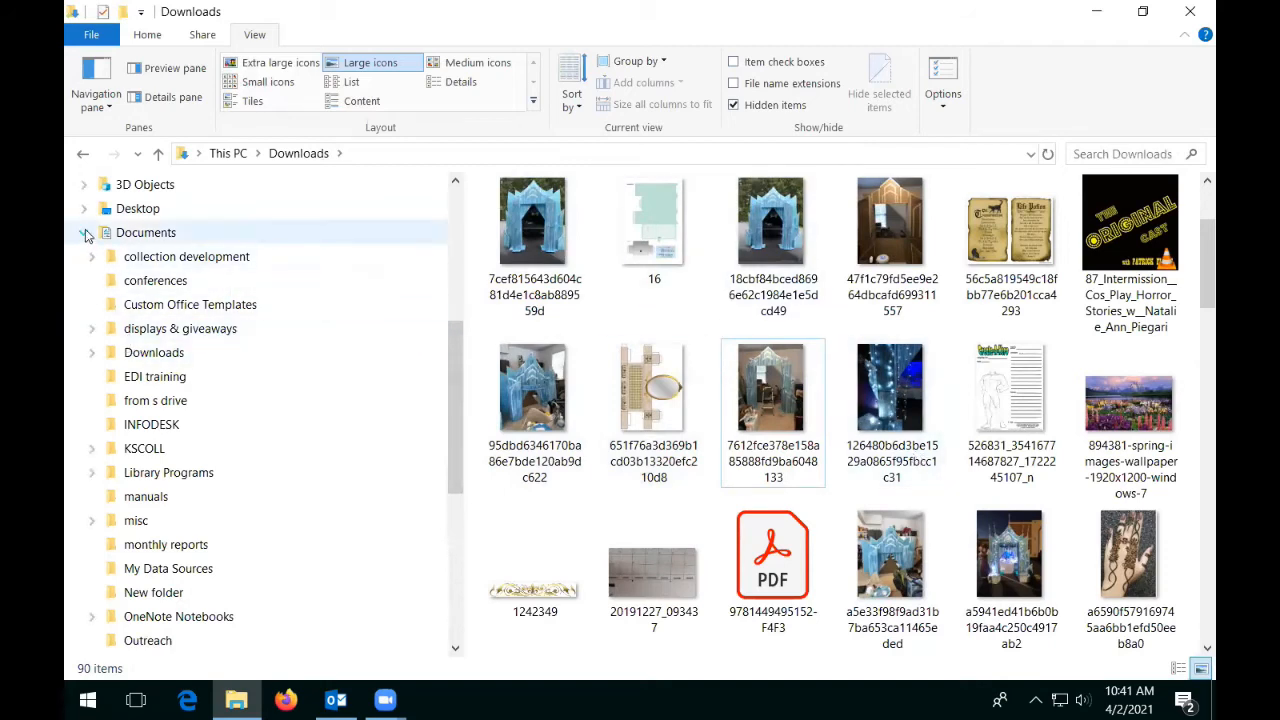
{"action": "left_click", "coordinate": [84, 232]}
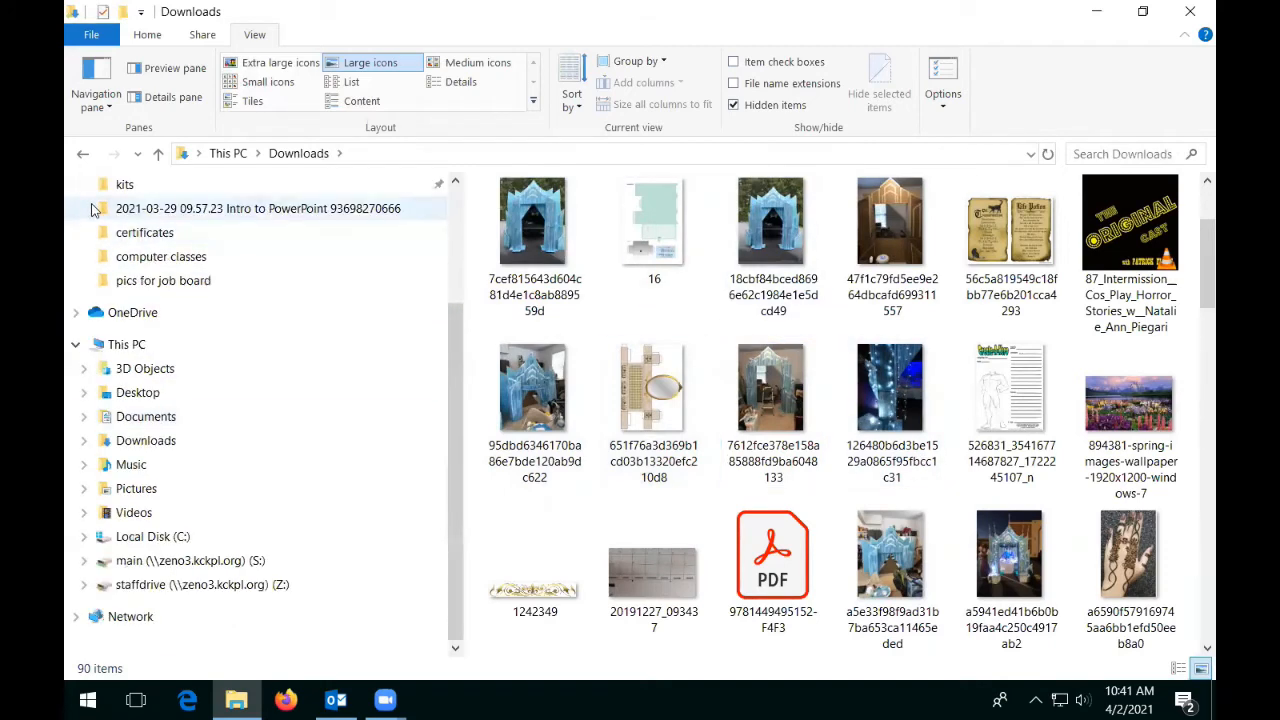
{"action": "left_click", "coordinate": [84, 489]}
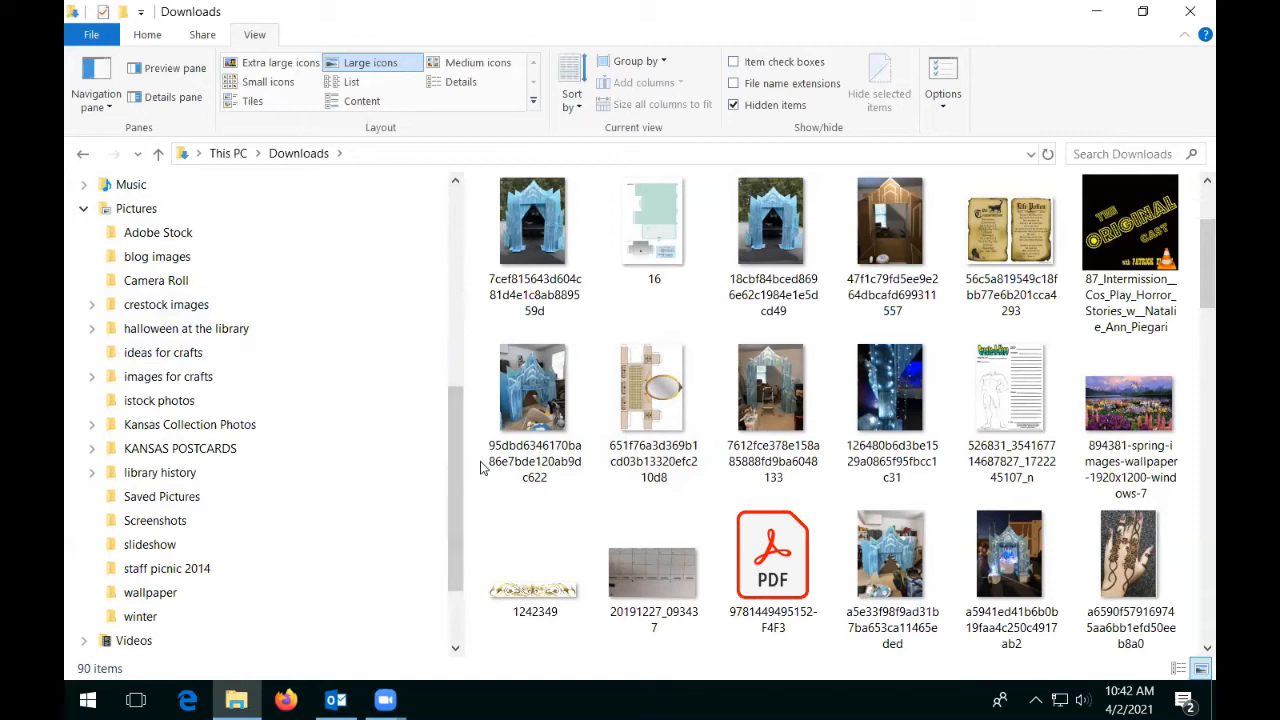
Move the blue castle image 7cef815643d604c81d4e1c8ab889559d from Downloads into the halloween at the library folder under Pictures
{"action": "left_click", "coordinate": [548, 224]}
{"action": "left_click_drag", "start_coordinate": [548, 224], "coordinate": [257, 333]}
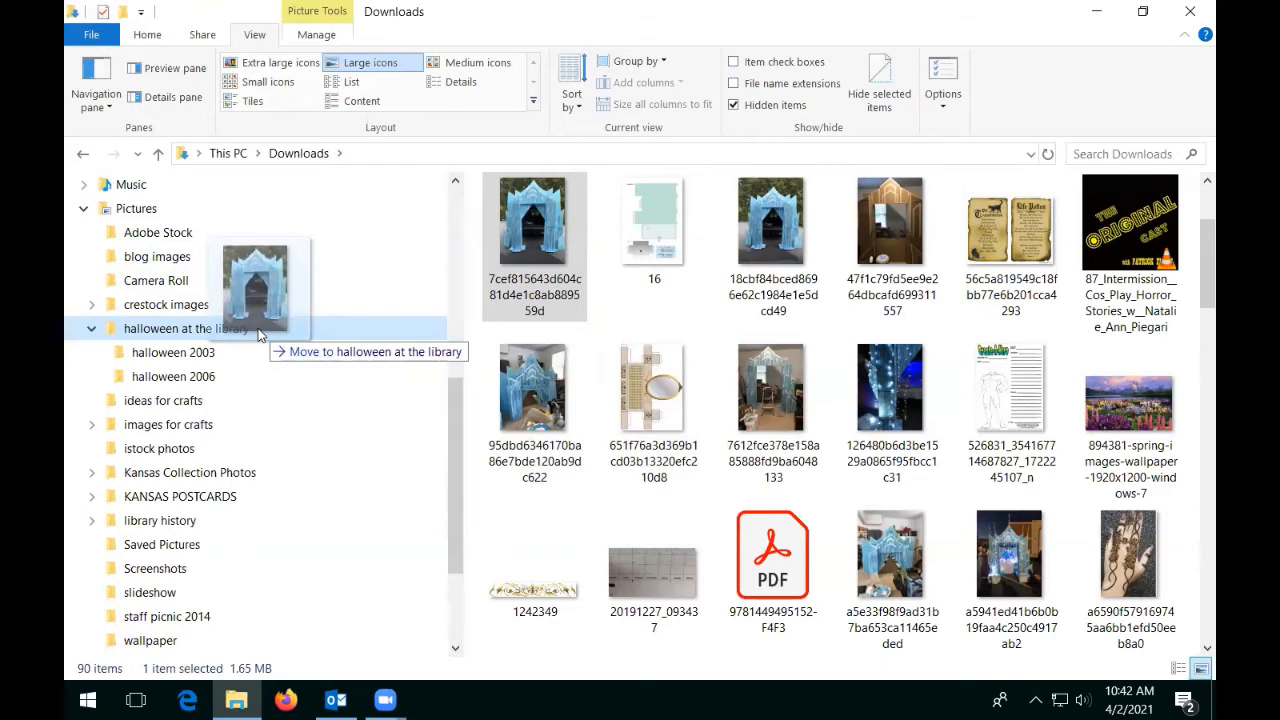
{"action": "left_click_drag", "start_coordinate": [258, 333], "coordinate": [258, 328]}
Open the halloween at the library folder and locate the moved castle image among its files
{"action": "left_click", "coordinate": [258, 328]}
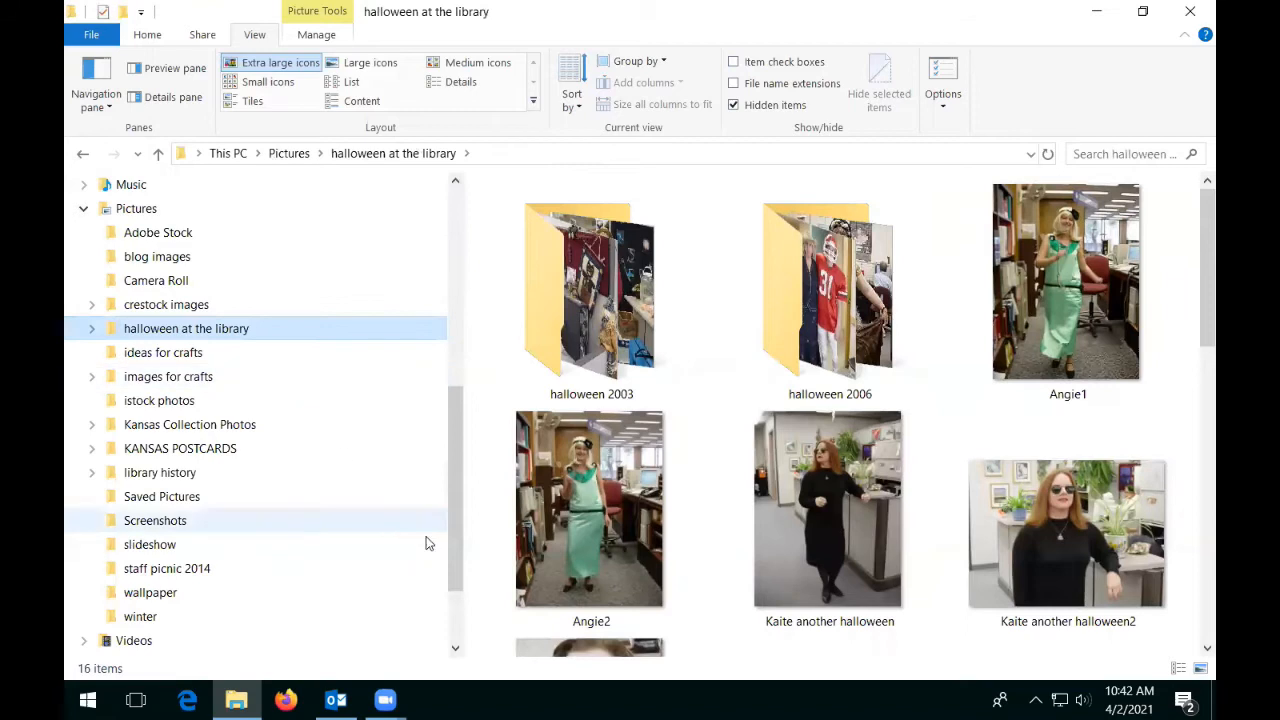
{"action": "scroll", "coordinate": [966, 516], "scroll_direction": "down", "scroll_amount": 5}
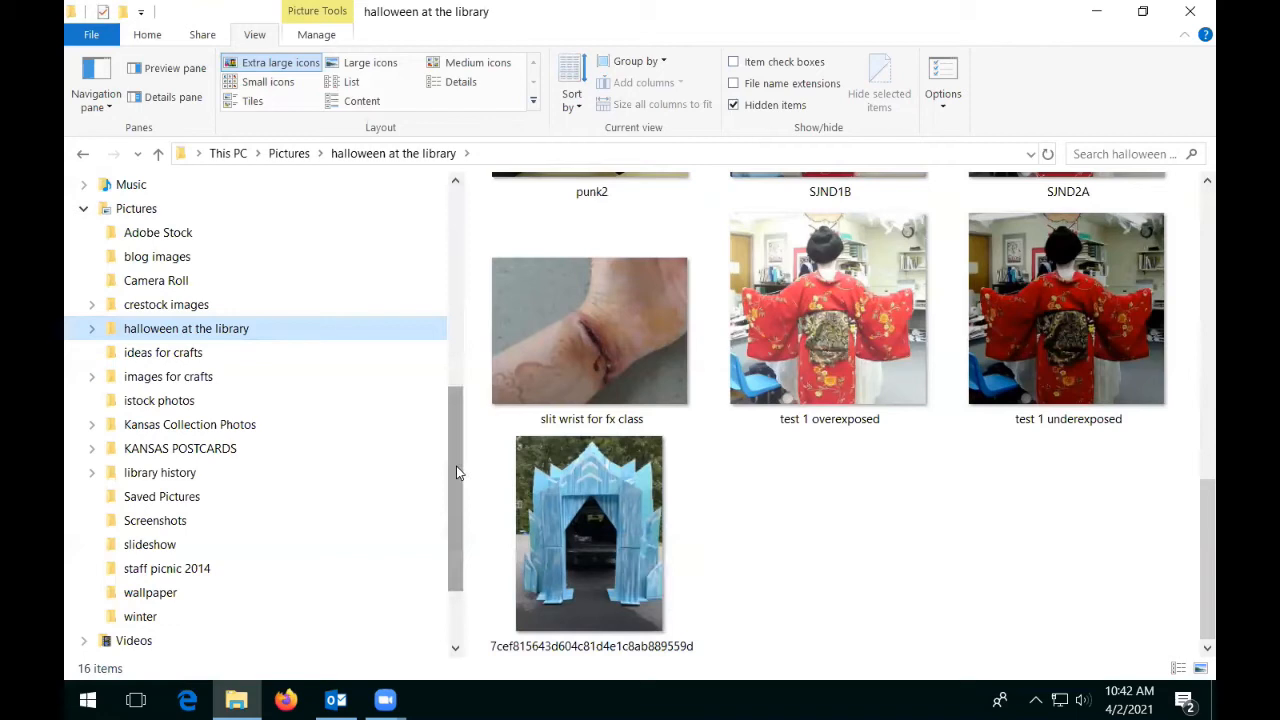
{"action": "scroll", "coordinate": [456, 463], "scroll_direction": "down", "scroll_amount": 1}
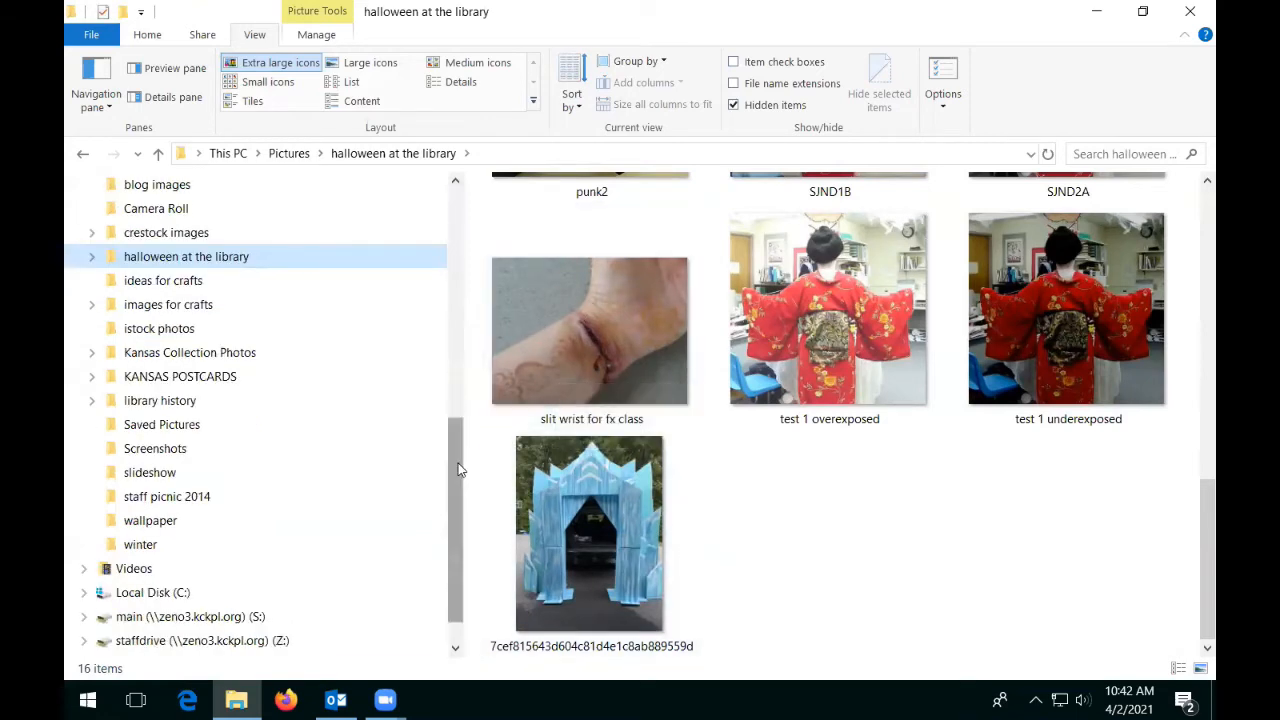
Return to Quick access and reopen the Downloads folder, with the Pictures subfolders in view in the folder tree
{"action": "scroll", "coordinate": [458, 400], "scroll_direction": "up", "scroll_amount": 2}
{"action": "scroll", "coordinate": [463, 298], "scroll_direction": "up", "scroll_amount": 5}
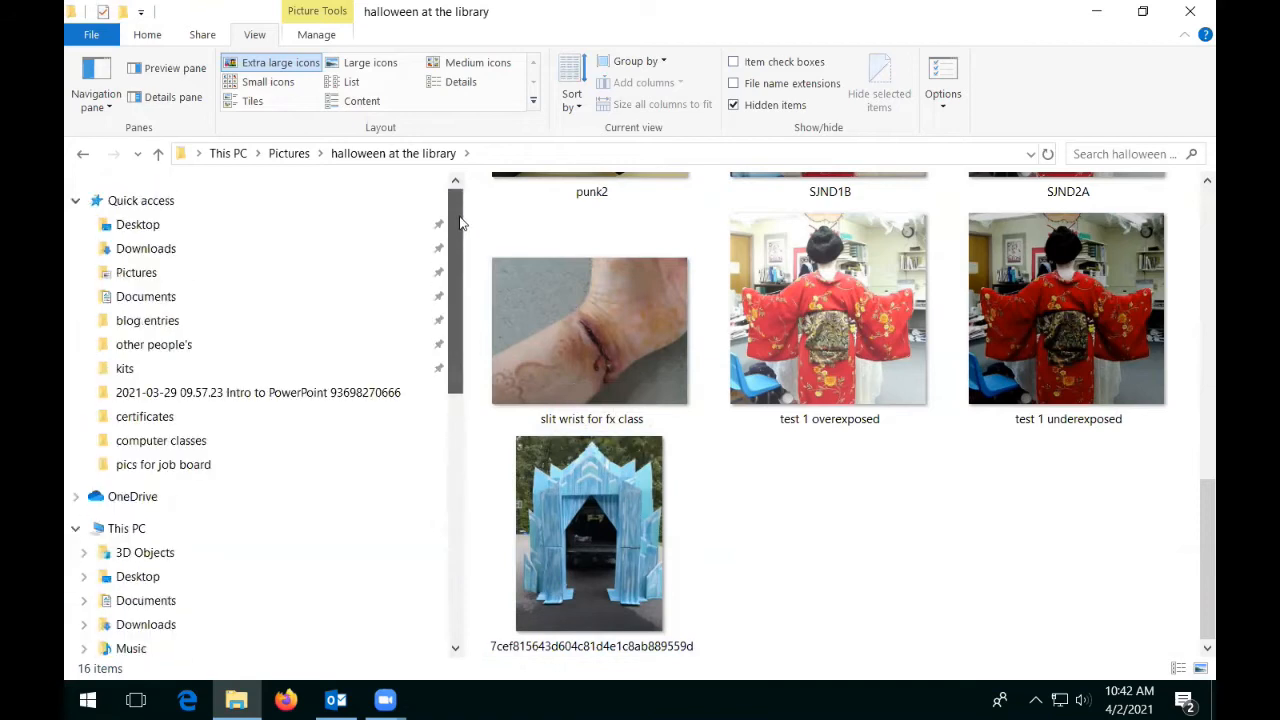
{"action": "left_click", "coordinate": [181, 202]}
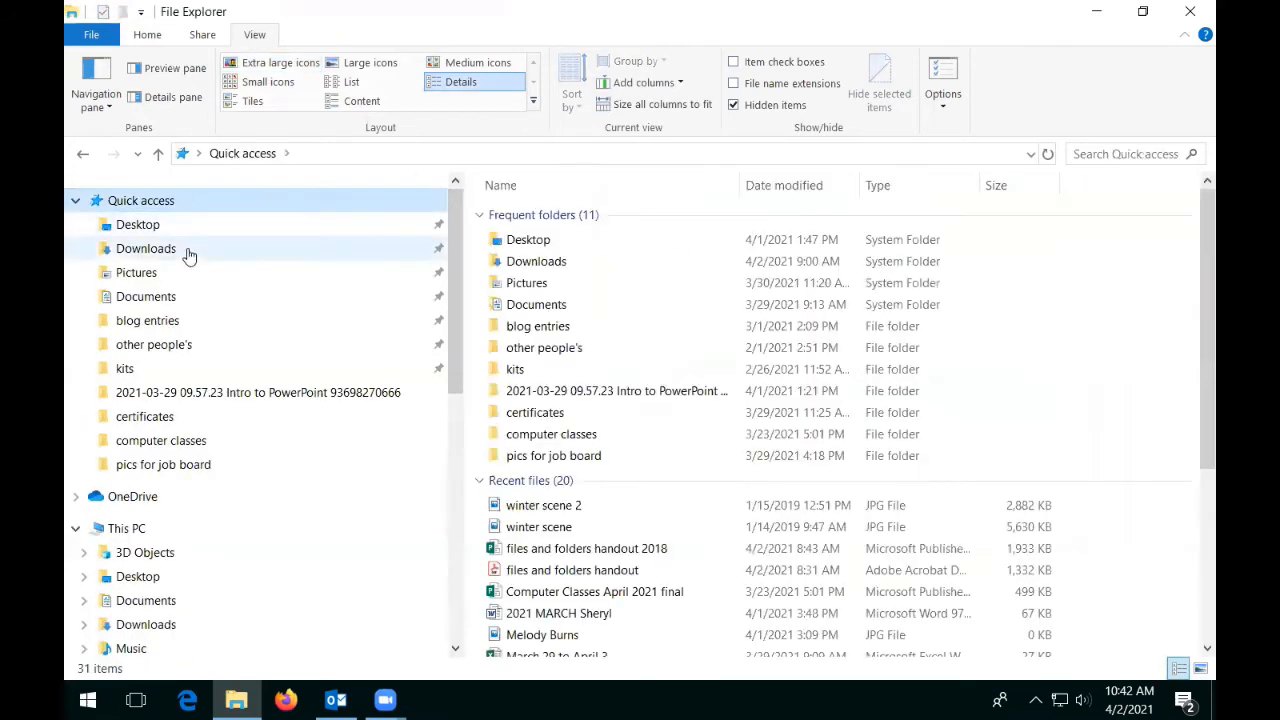
{"action": "left_click", "coordinate": [185, 249]}
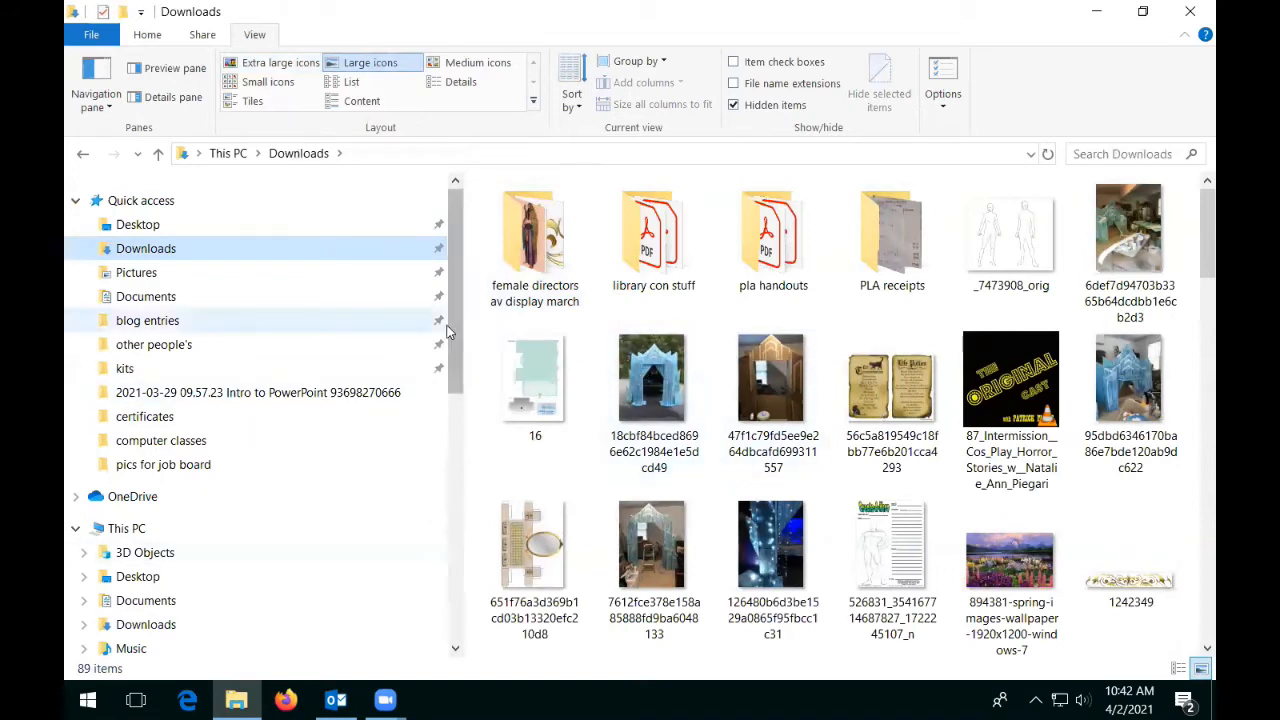
{"action": "scroll", "coordinate": [456, 335], "scroll_direction": "down", "scroll_amount": 4}
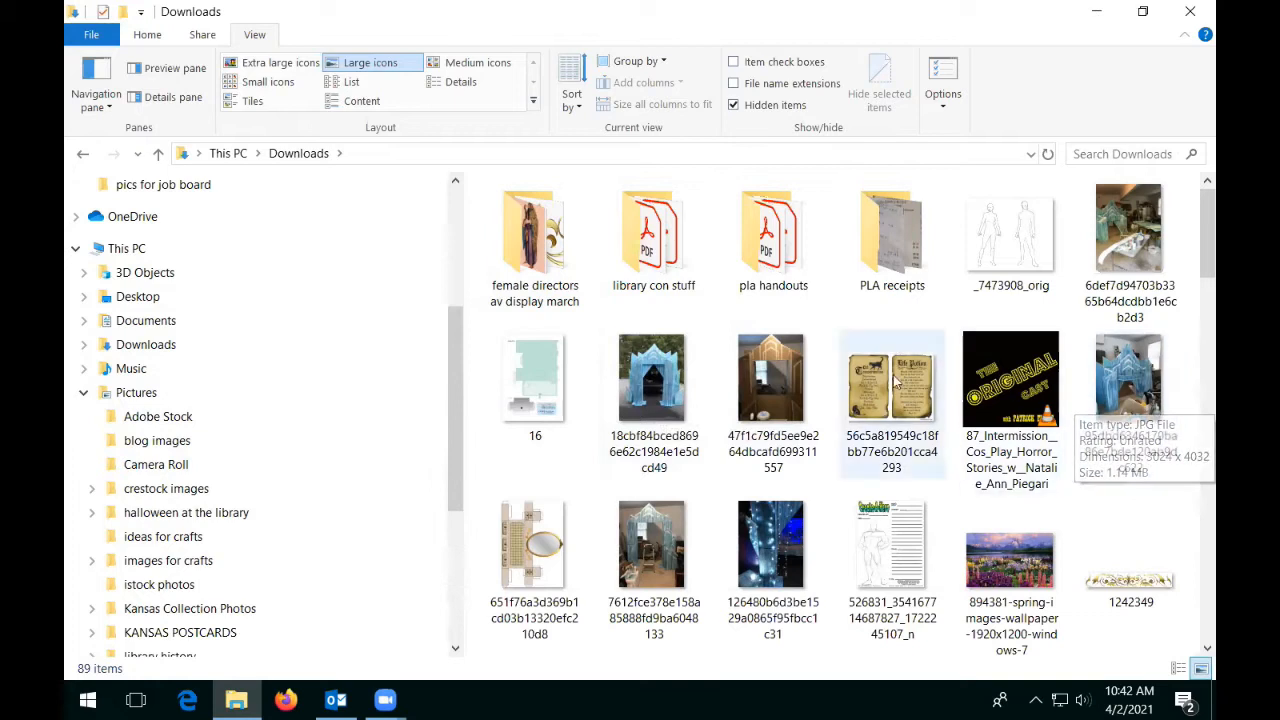
Select the continuous range of images from the blue castle 18cbf84bced8696e62c1984e1e5dcd49 through the lit curtain image in the row below
{"action": "left_click", "coordinate": [649, 390]}
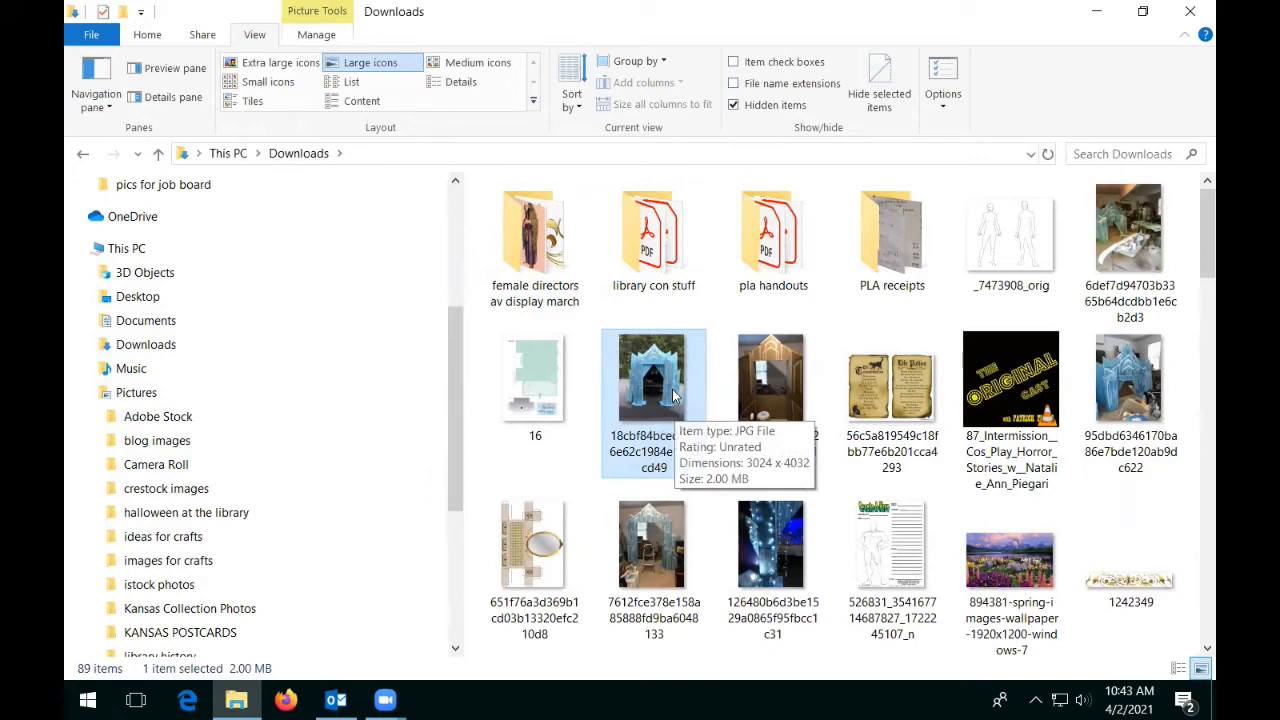
{"action": "left_click", "coordinate": [770, 515], "text": "shift"}
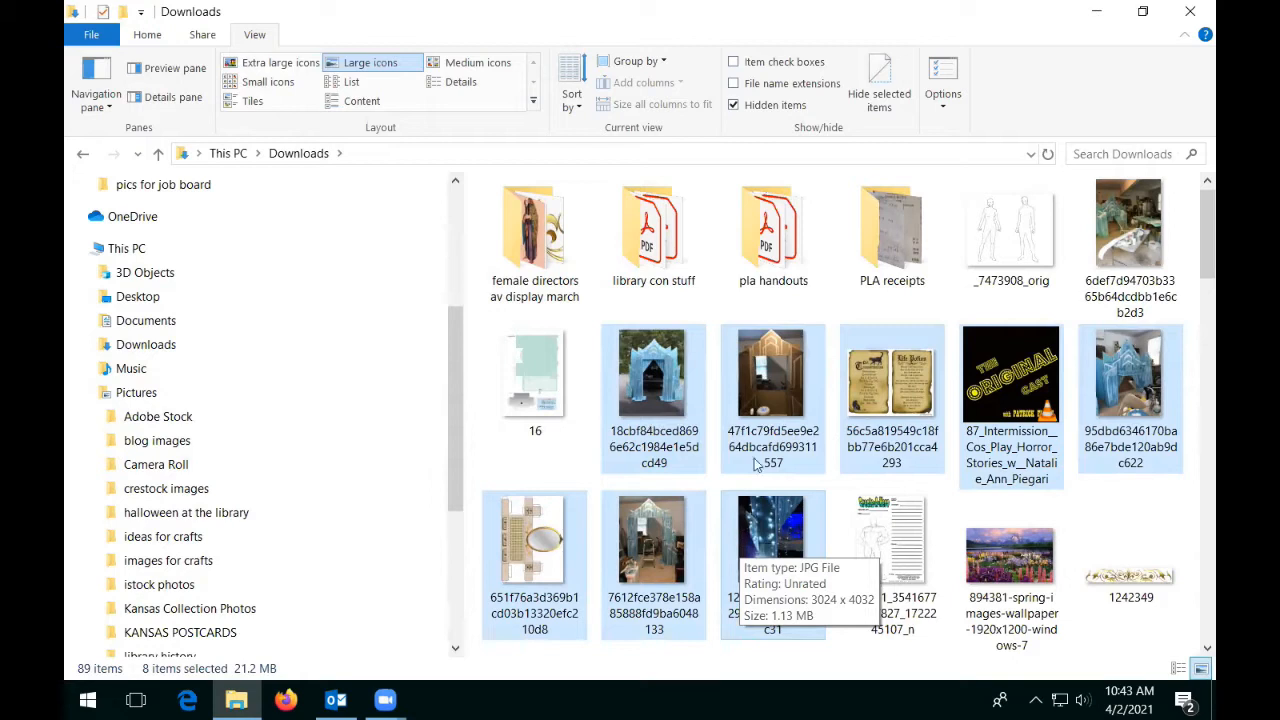
{"action": "left_click", "coordinate": [765, 157]}
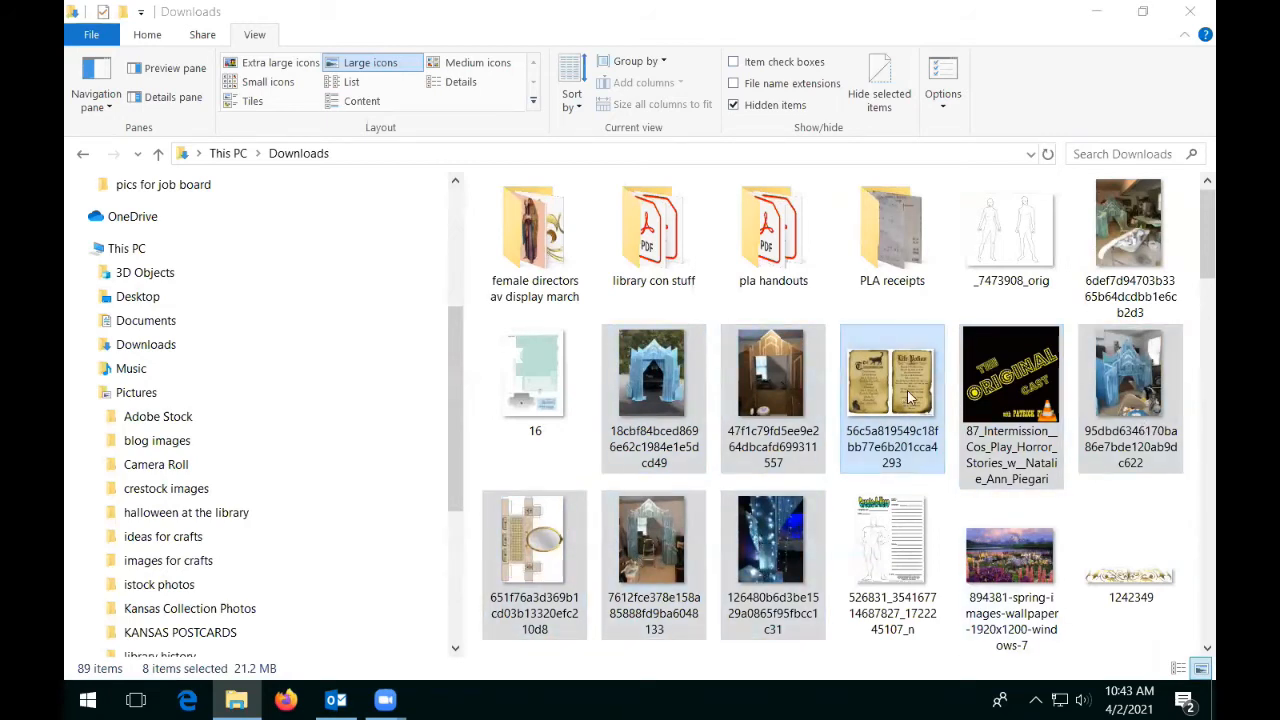
Select only the five castle and curtain images in the second and third rows of Downloads and move them together into halloween at the library
{"action": "left_click", "coordinate": [662, 393]}
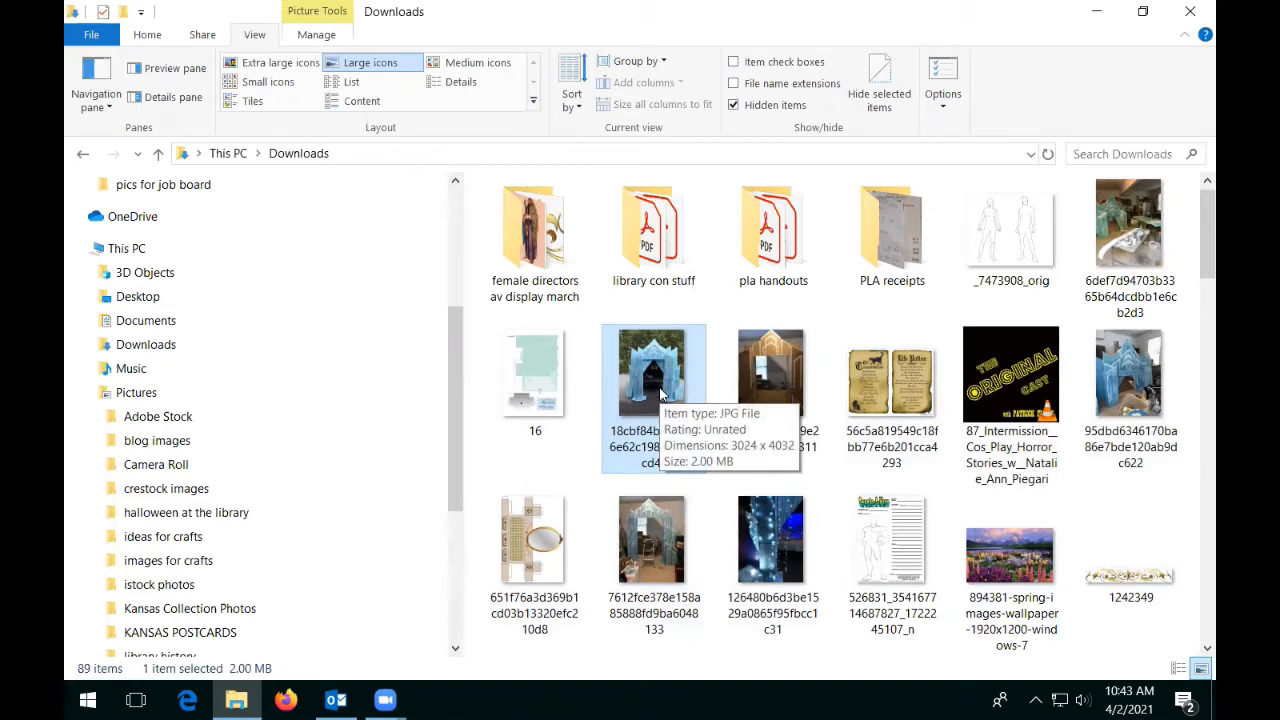
{"action": "left_click", "coordinate": [748, 390], "text": "ctrl"}
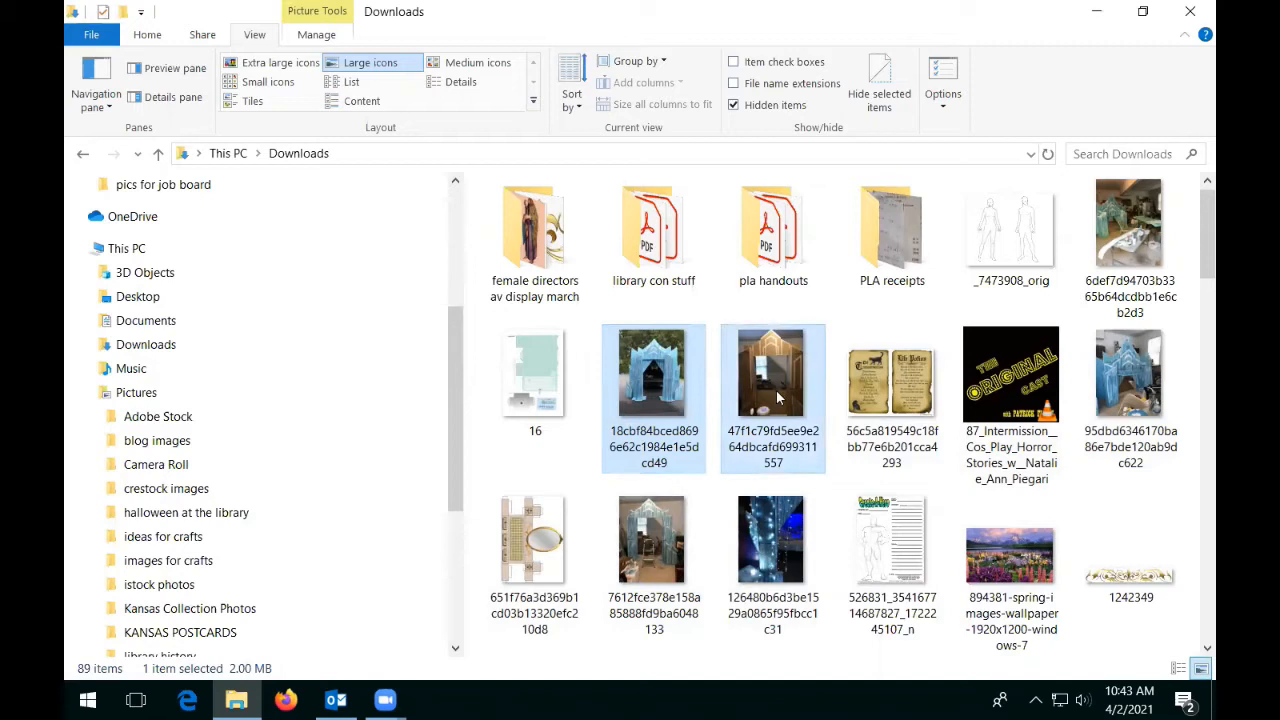
{"action": "left_click", "coordinate": [1131, 399], "text": "ctrl"}
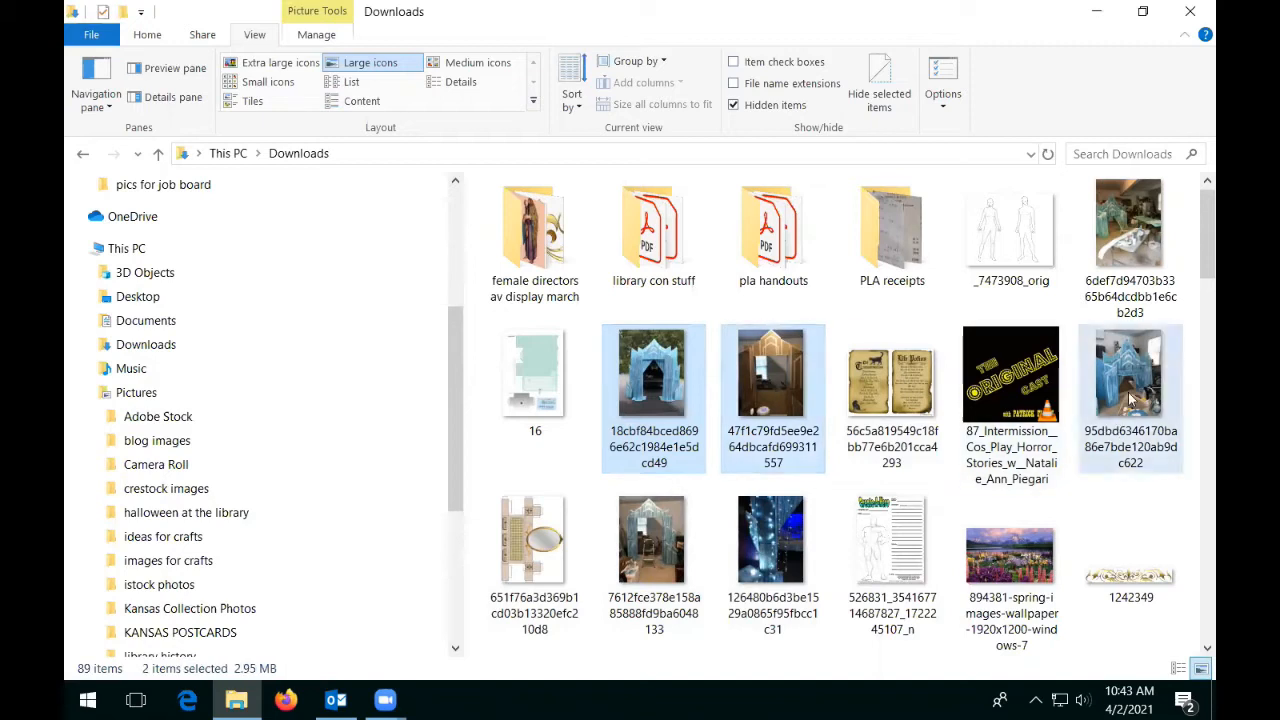
{"action": "left_click", "coordinate": [670, 550], "text": "ctrl"}
{"action": "left_click", "coordinate": [797, 551], "text": "ctrl"}
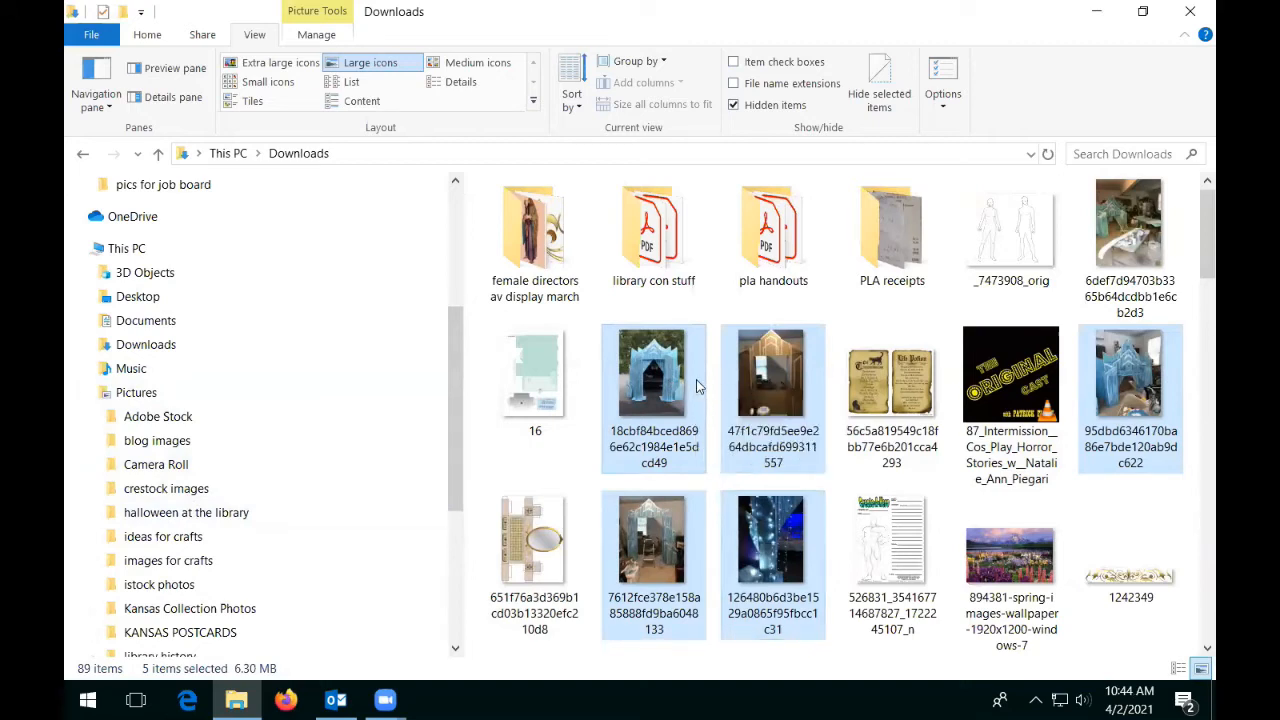
{"action": "left_click_drag", "start_coordinate": [696, 379], "coordinate": [365, 515]}
{"action": "left_click_drag", "start_coordinate": [578, 497], "coordinate": [566, 502]}
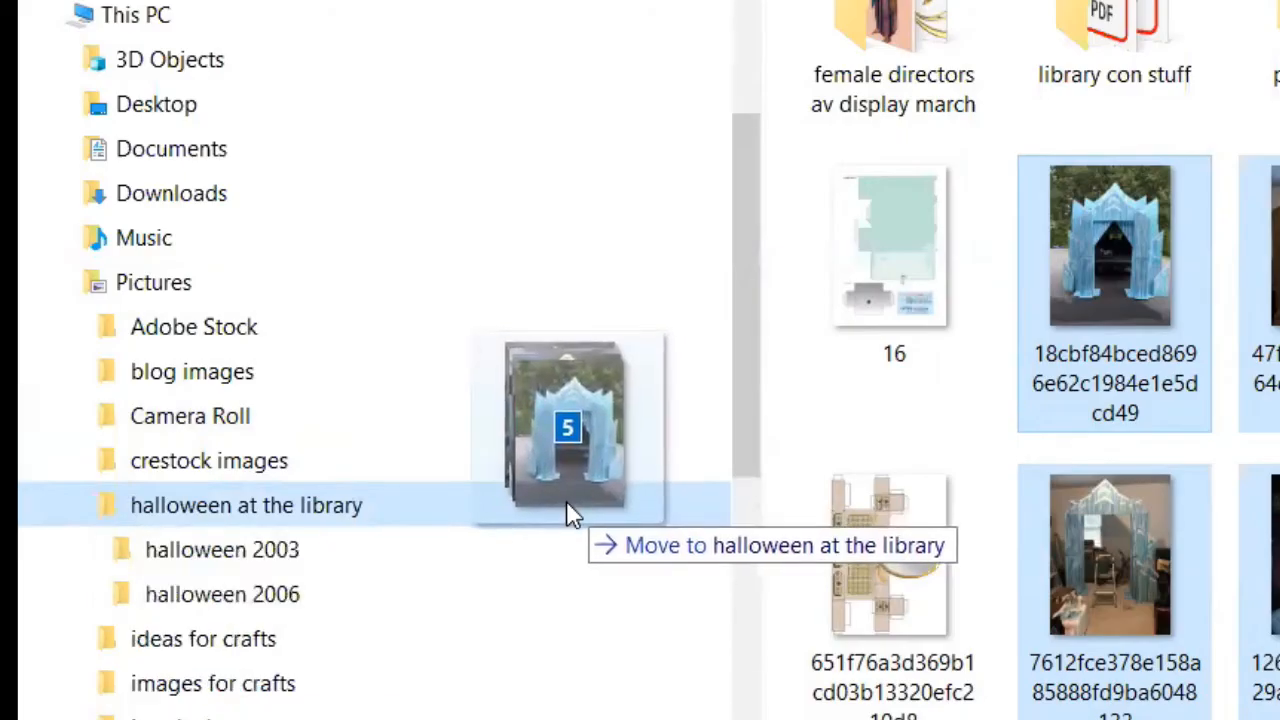
{"action": "left_click_drag", "start_coordinate": [566, 502], "coordinate": [566, 504]}
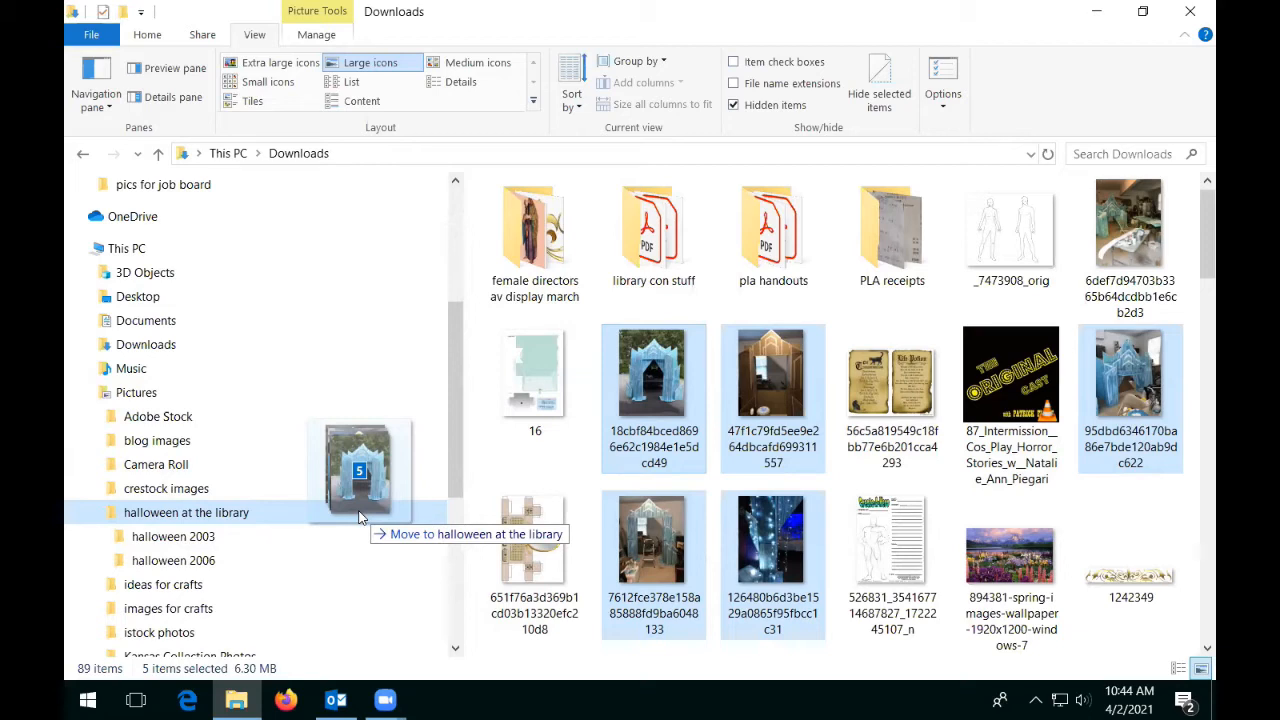
{"action": "left_click_drag", "start_coordinate": [360, 517], "coordinate": [364, 513]}
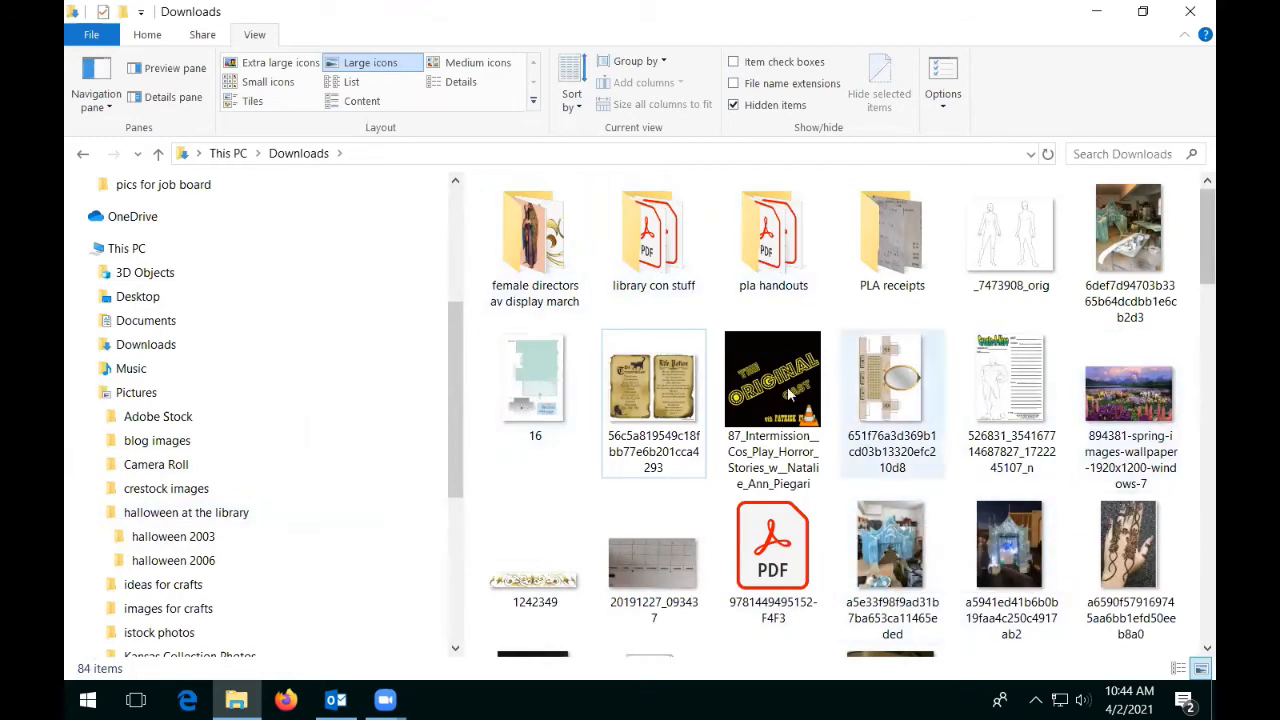
Select the range from image 16 through the 894381 spring wallpaper, then reselect from 16 through the castle image a5941ed41b6b0b19faa4c250c4917ab2
{"action": "left_click", "coordinate": [525, 378]}
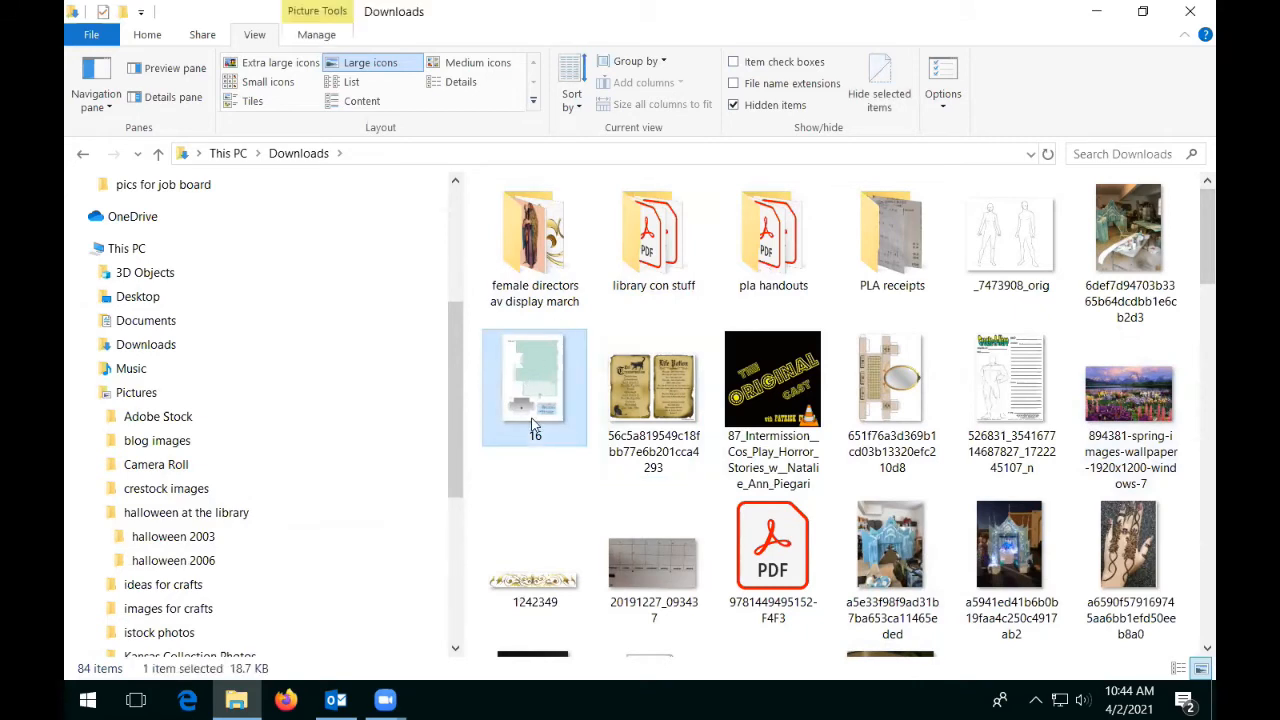
{"action": "left_click", "coordinate": [1145, 393], "text": "shift"}
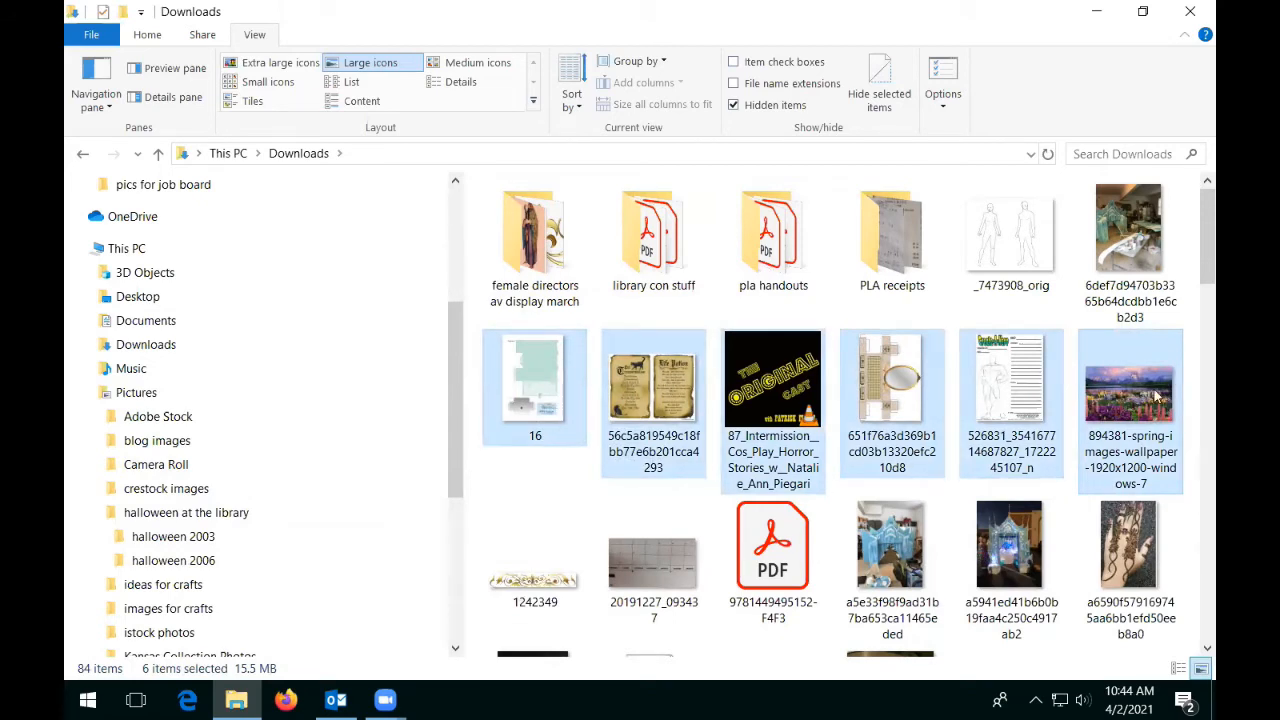
{"action": "scroll", "coordinate": [967, 393], "scroll_direction": "down", "scroll_amount": 3}
{"action": "scroll", "coordinate": [967, 393], "scroll_direction": "up", "scroll_amount": 3}
{"action": "left_click", "coordinate": [510, 390]}
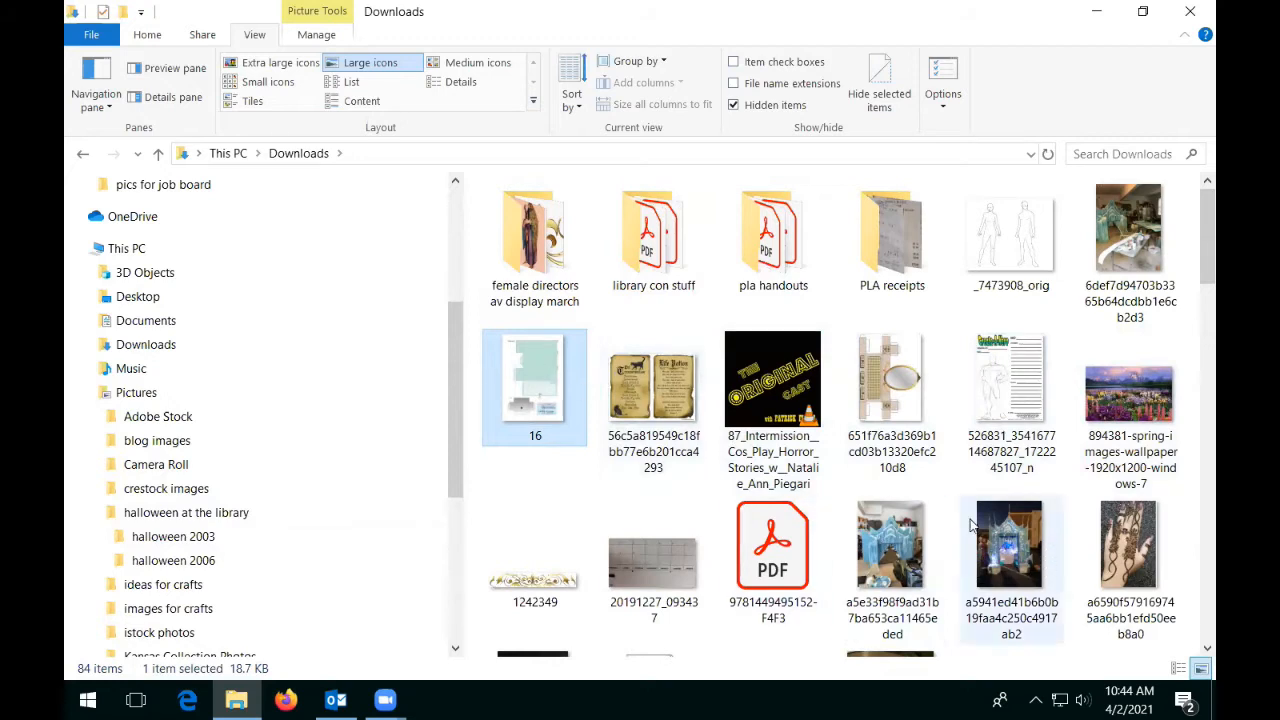
{"action": "left_click", "coordinate": [1022, 556], "text": "shift"}
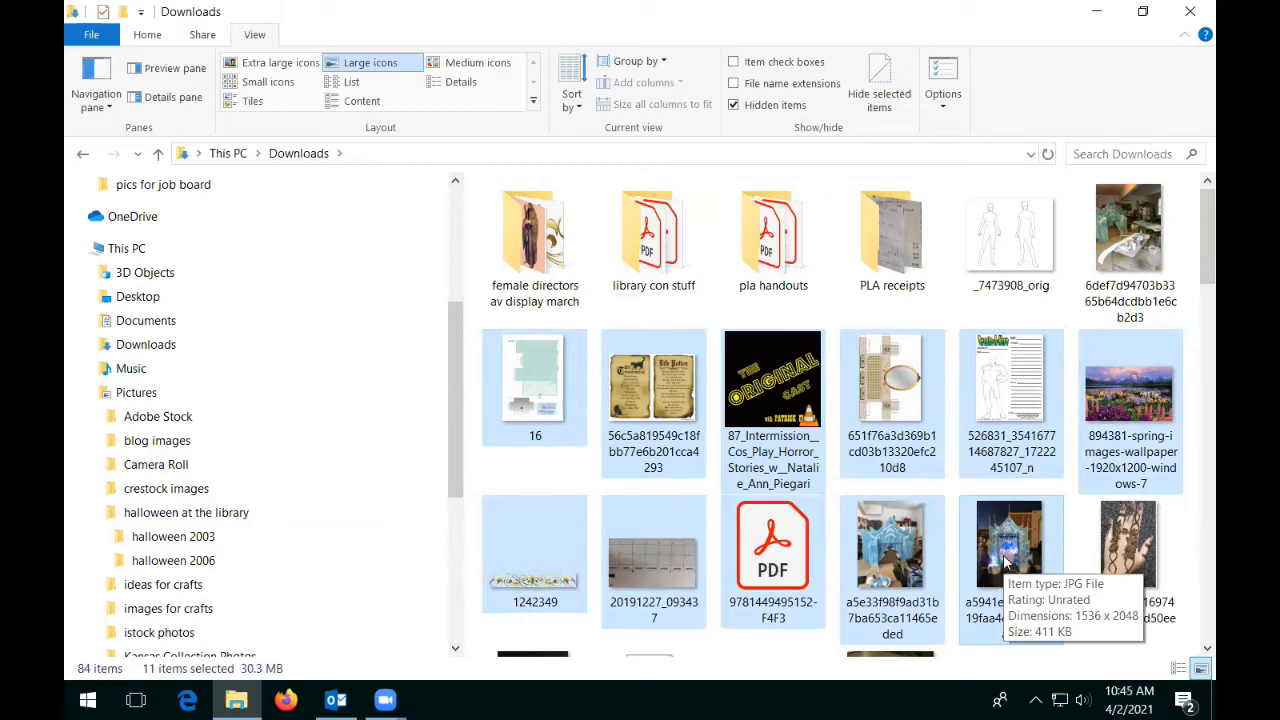
Select just image 16 and the castle image a5941ed41b6b0b19faa4c250c4917ab2 without the files between them, then select only image 16
{"action": "left_click", "coordinate": [565, 389]}
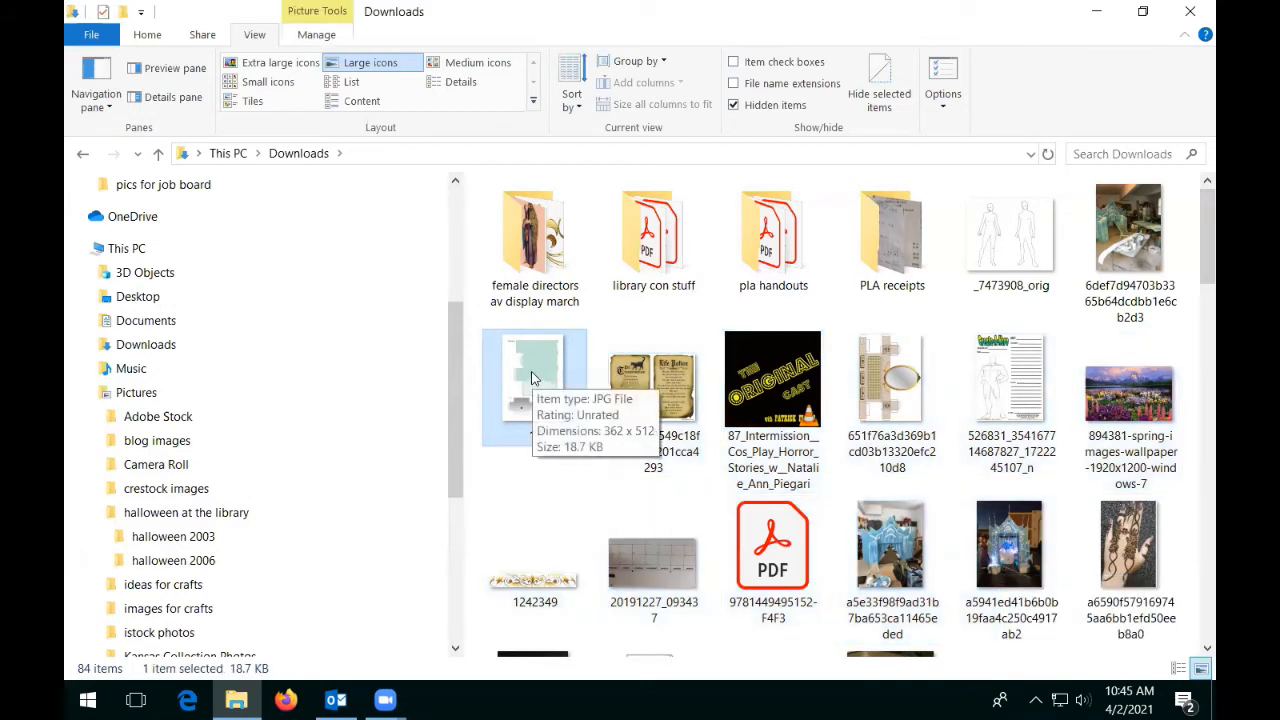
{"action": "left_click", "coordinate": [1008, 545], "text": "ctrl"}
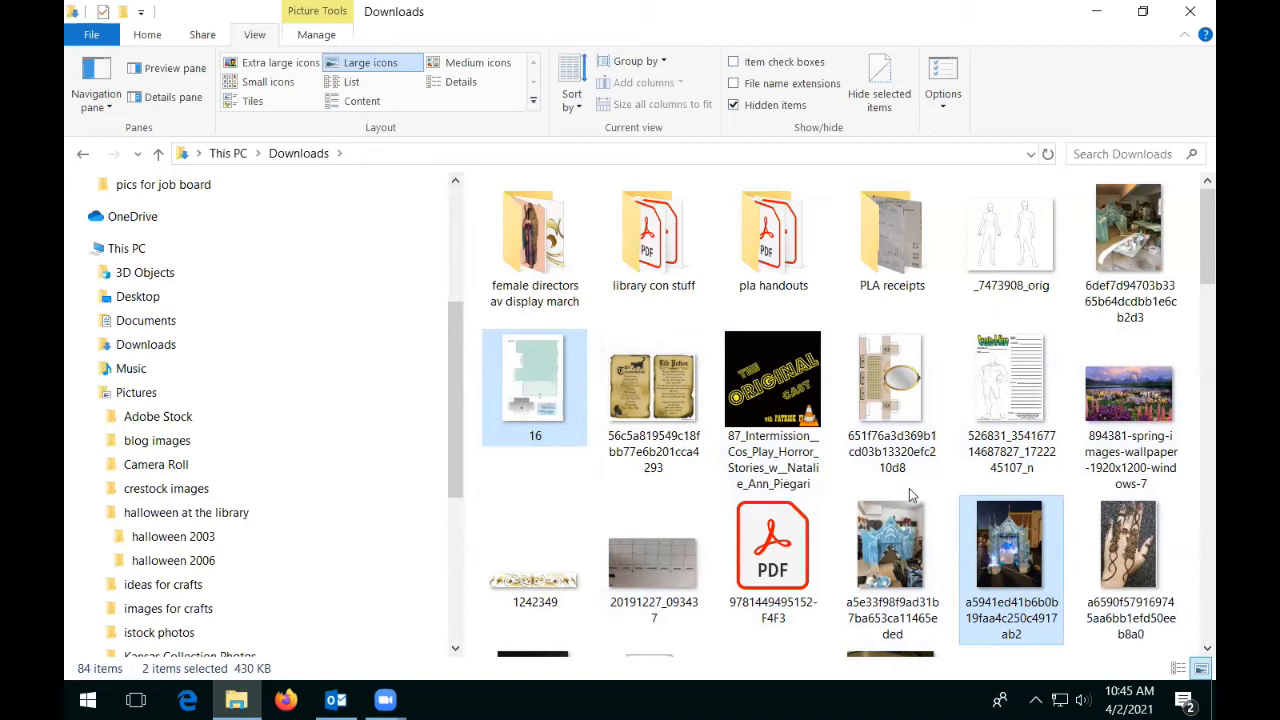
{"action": "left_click", "coordinate": [585, 423]}
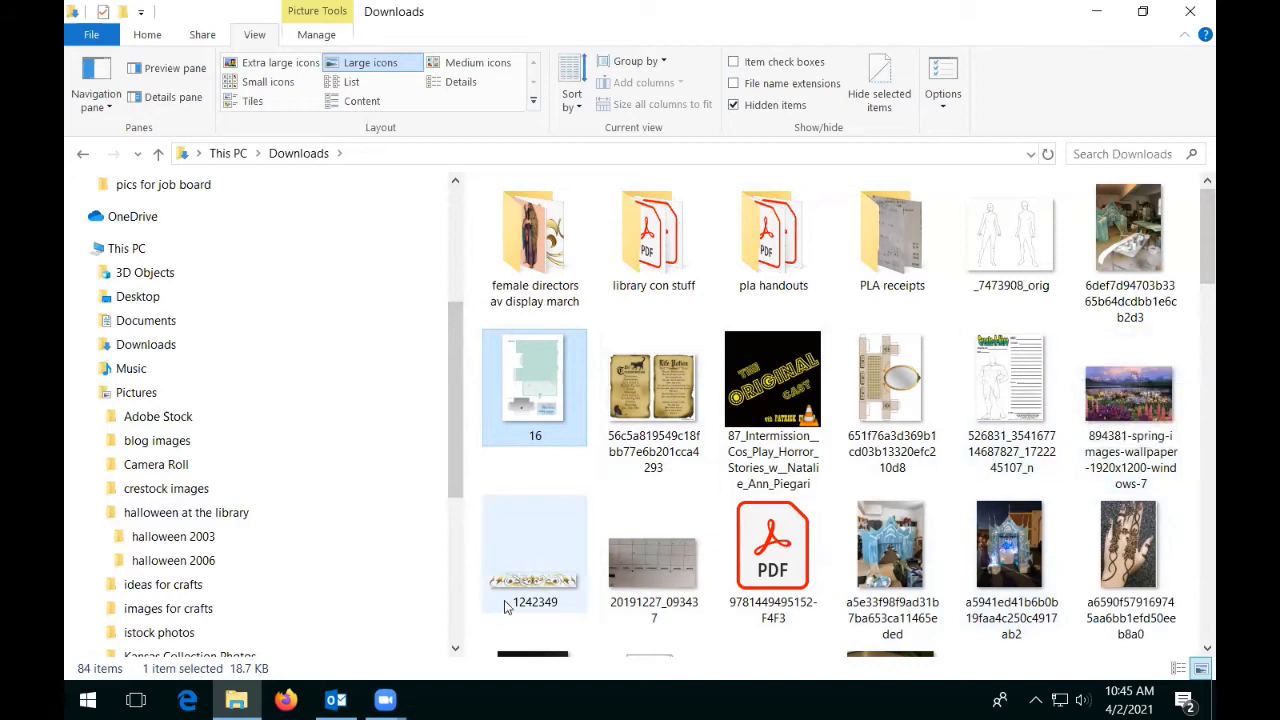
Display the Downloads folder in the Details layout and select library con stuff, the image 6def7d94703b3365b64dcdbb1e6cb2d3, and finally pla handouts
{"action": "mouse_move", "coordinate": [1160, 566]}
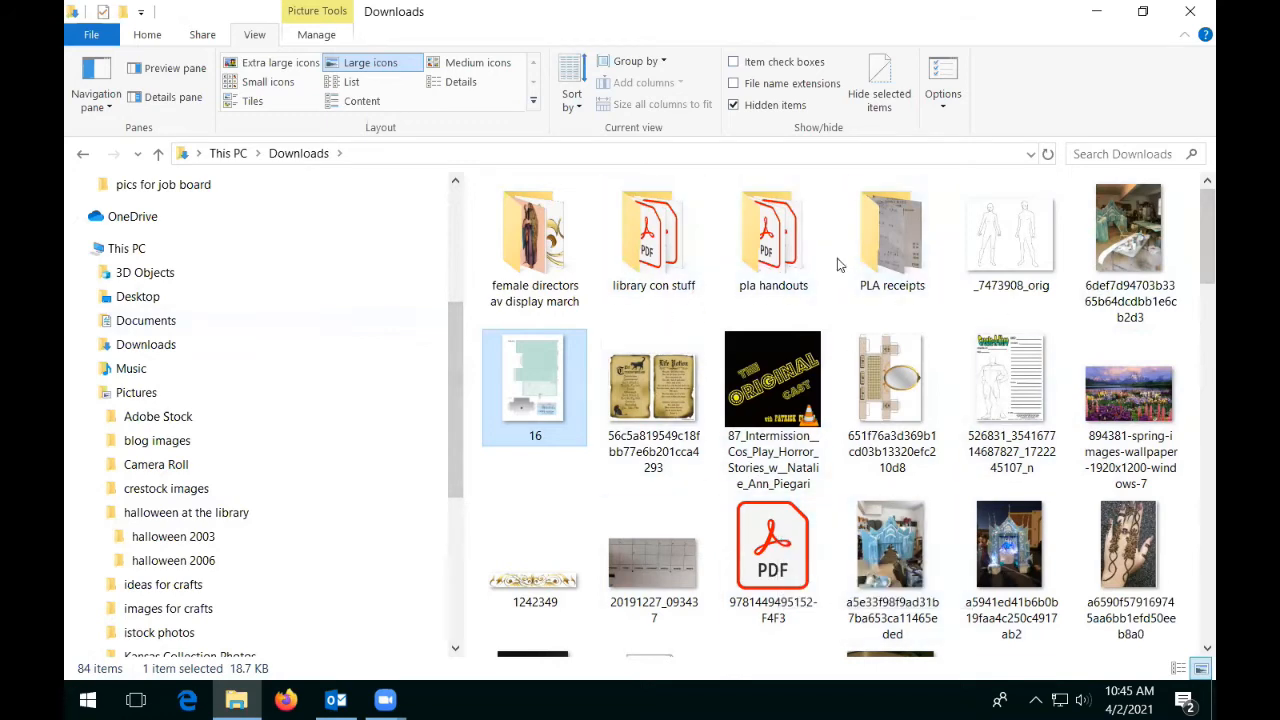
{"action": "left_click", "coordinate": [460, 82]}
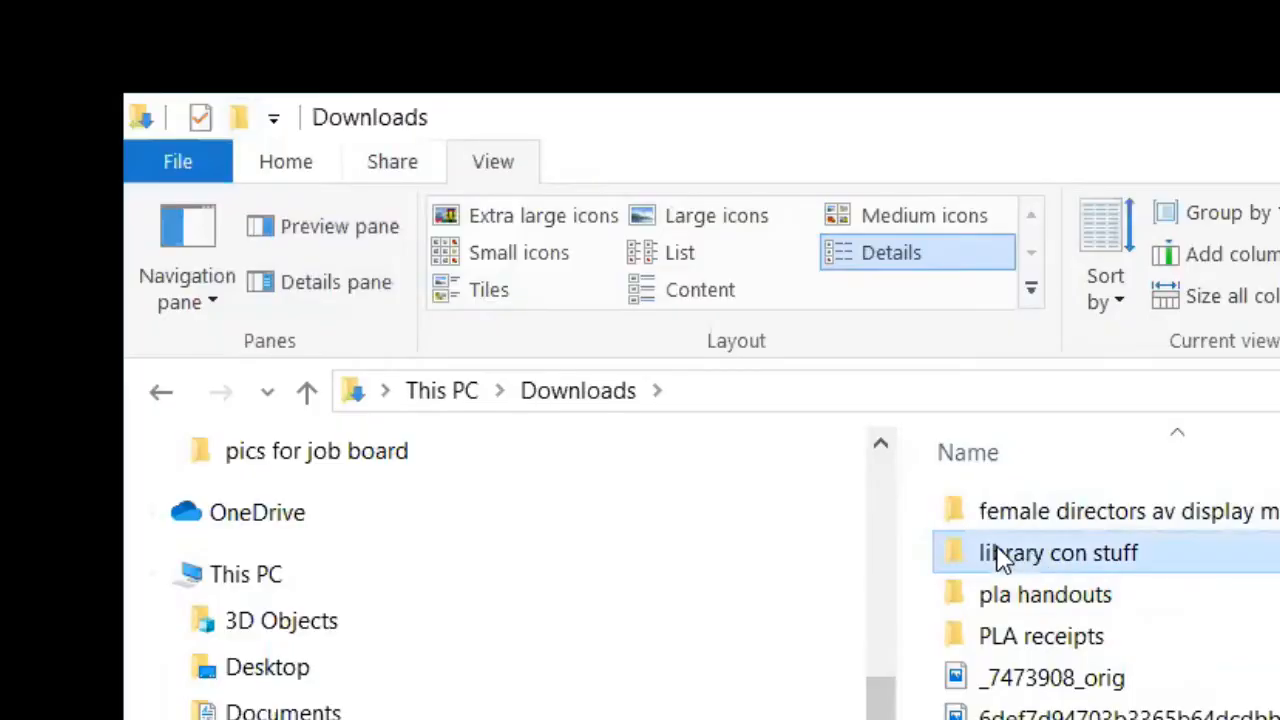
{"action": "left_click", "coordinate": [525, 239]}
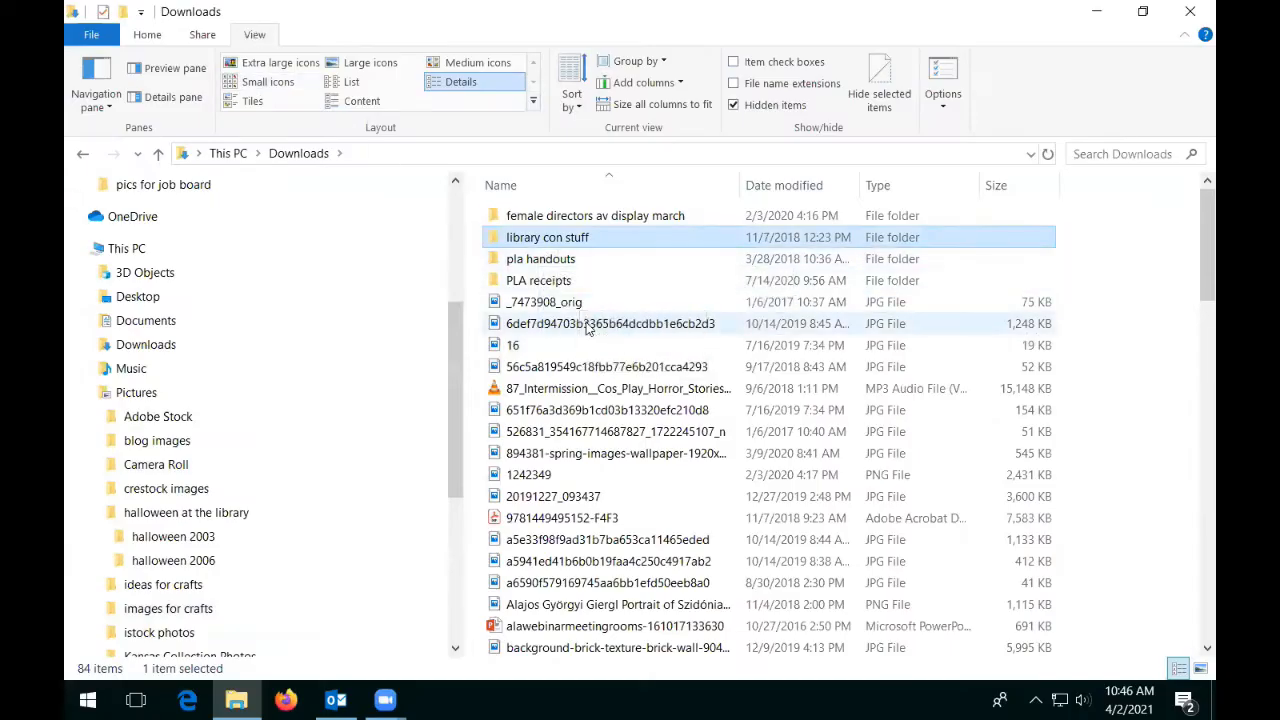
{"action": "left_click", "coordinate": [587, 327]}
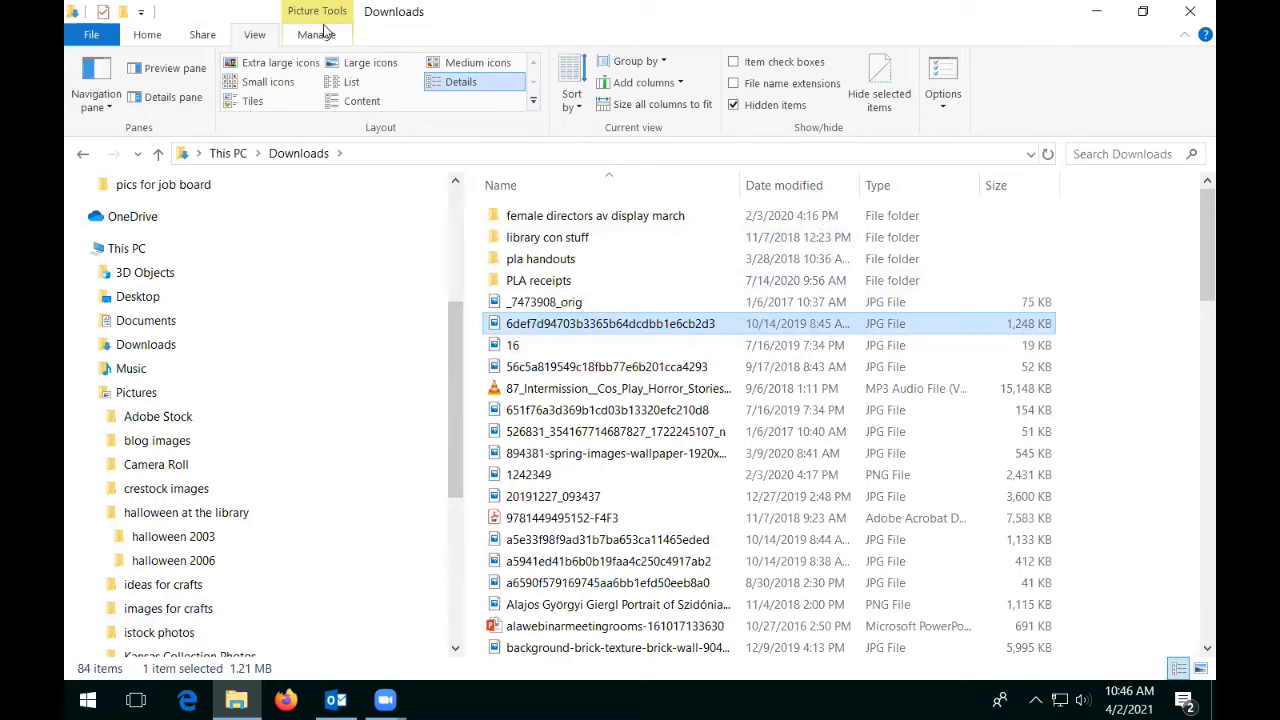
{"action": "left_click", "coordinate": [530, 258]}
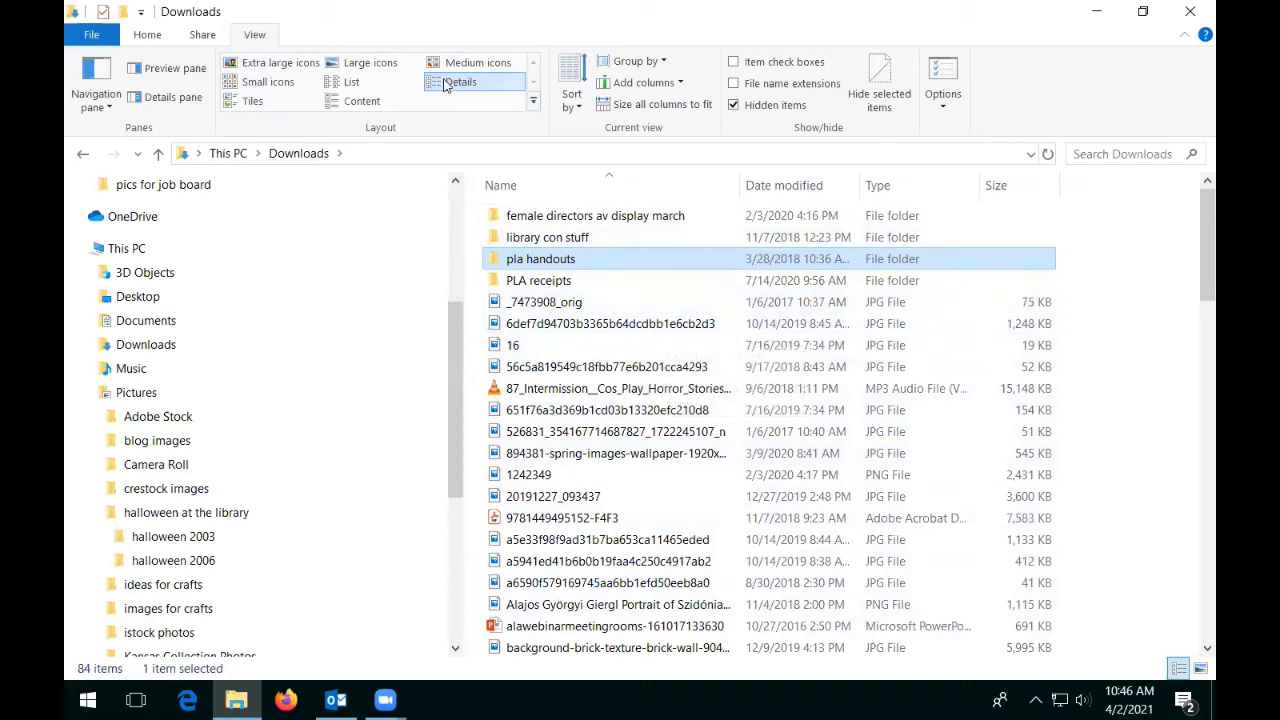
View the Downloads contents as Large icons, Extra large icons, Large icons, Medium icons, Small icons and List in turn
{"action": "left_click", "coordinate": [343, 62]}
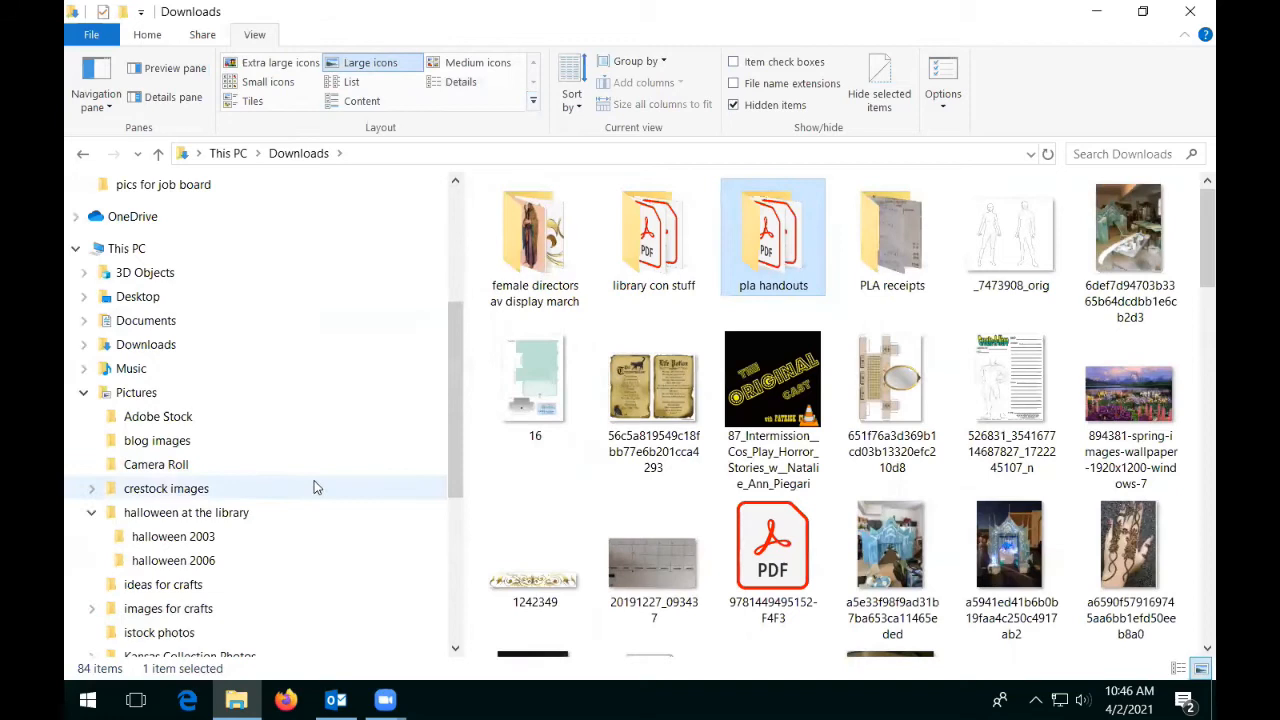
{"action": "left_click", "coordinate": [268, 62]}
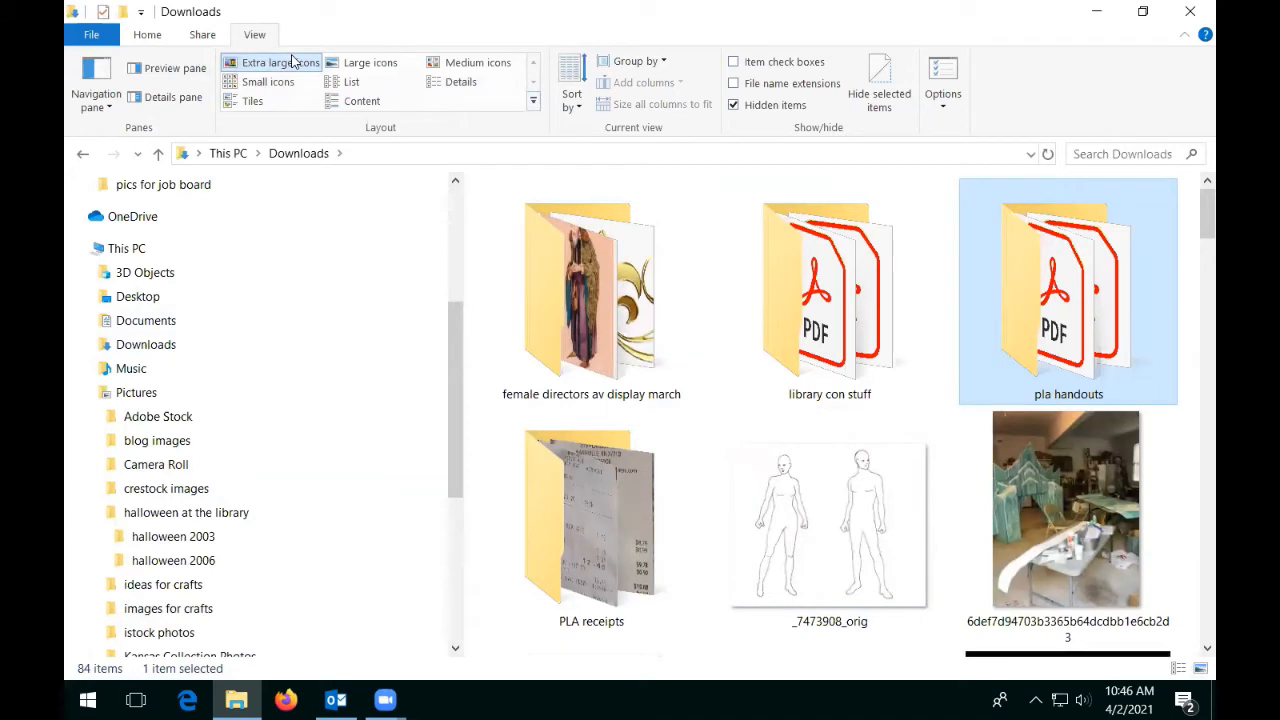
{"action": "mouse_move", "coordinate": [1194, 237]}
{"action": "left_mouse_down"}
{"action": "mouse_move", "coordinate": [1193, 305]}
{"action": "mouse_move", "coordinate": [1195, 215]}
{"action": "left_mouse_up"}
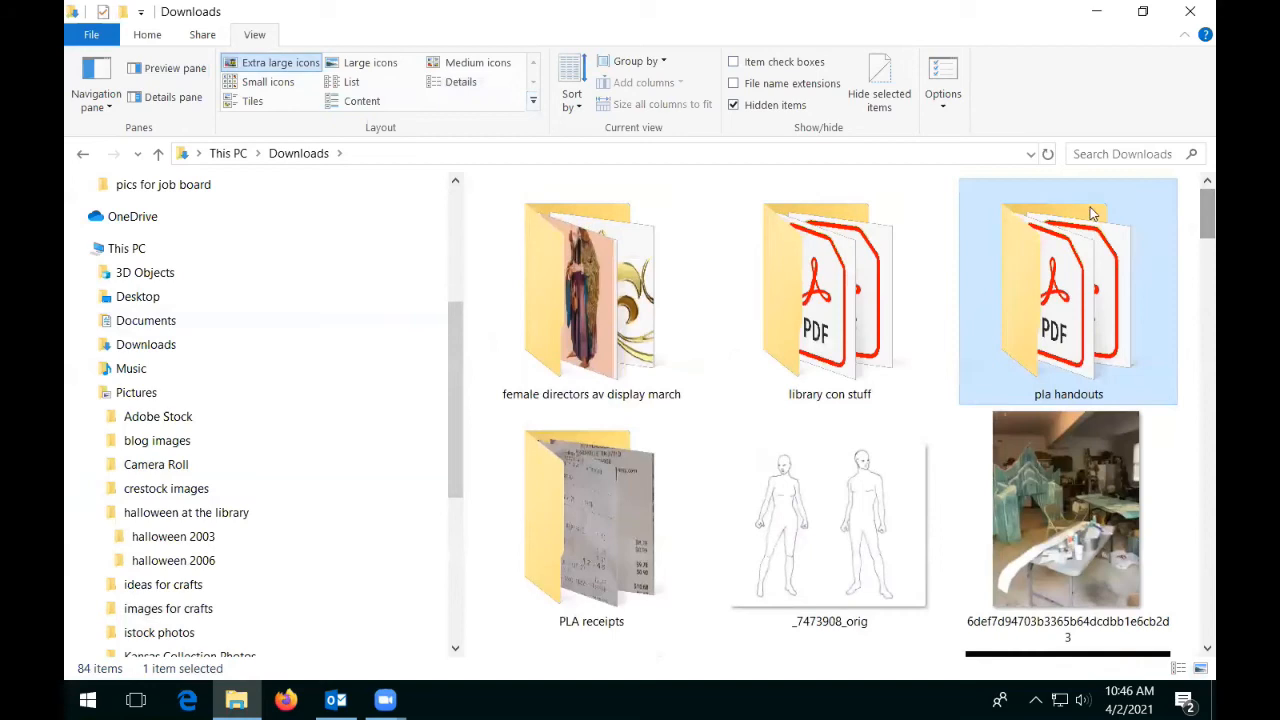
{"action": "left_click", "coordinate": [373, 65]}
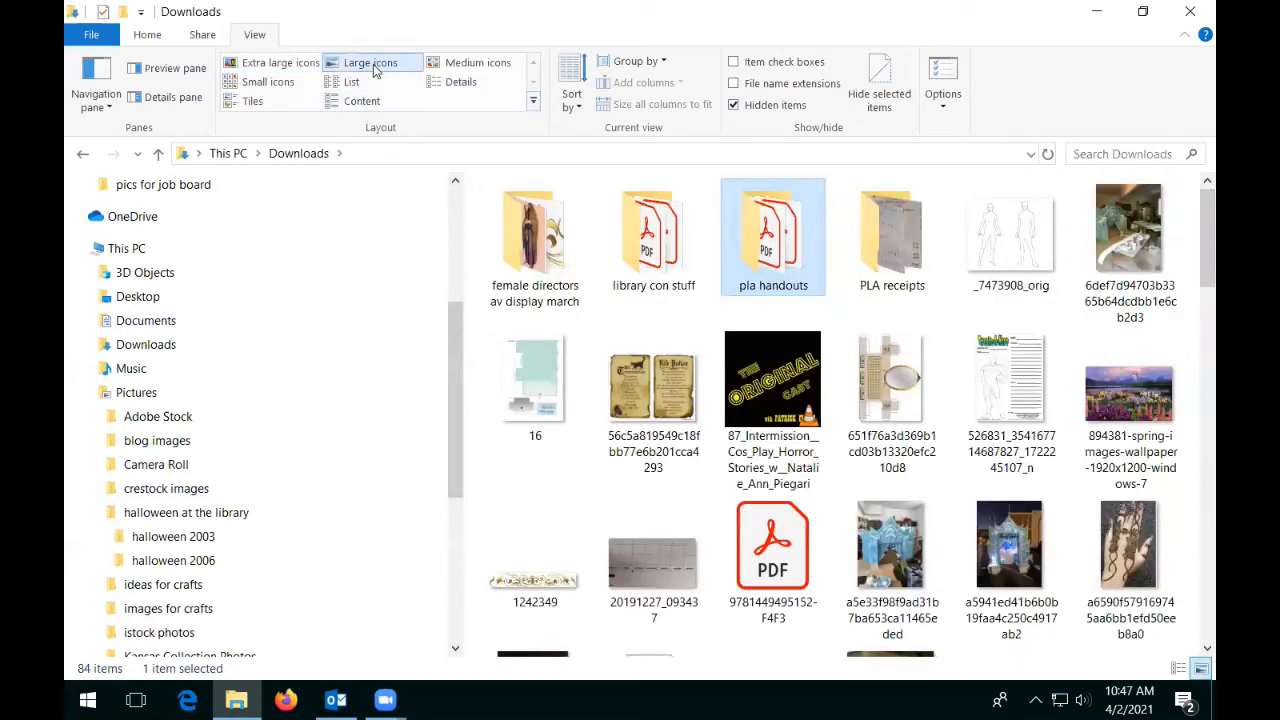
{"action": "left_click", "coordinate": [480, 63]}
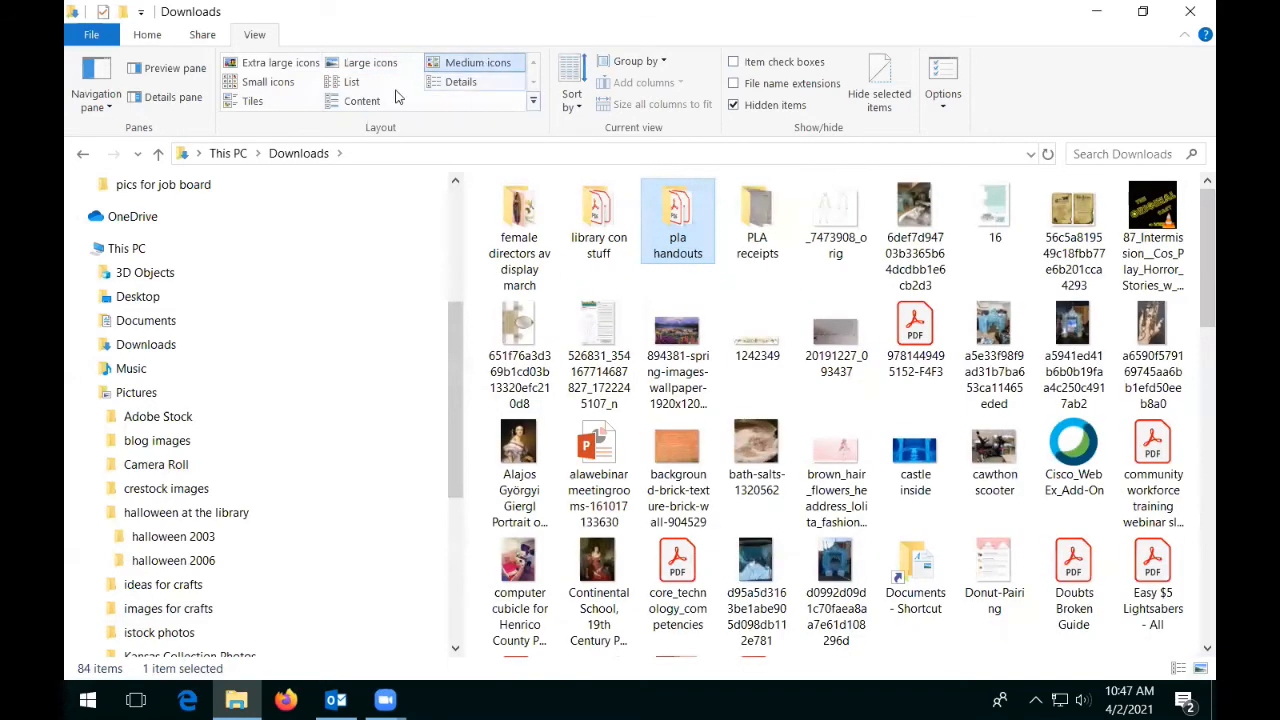
{"action": "left_click", "coordinate": [257, 84]}
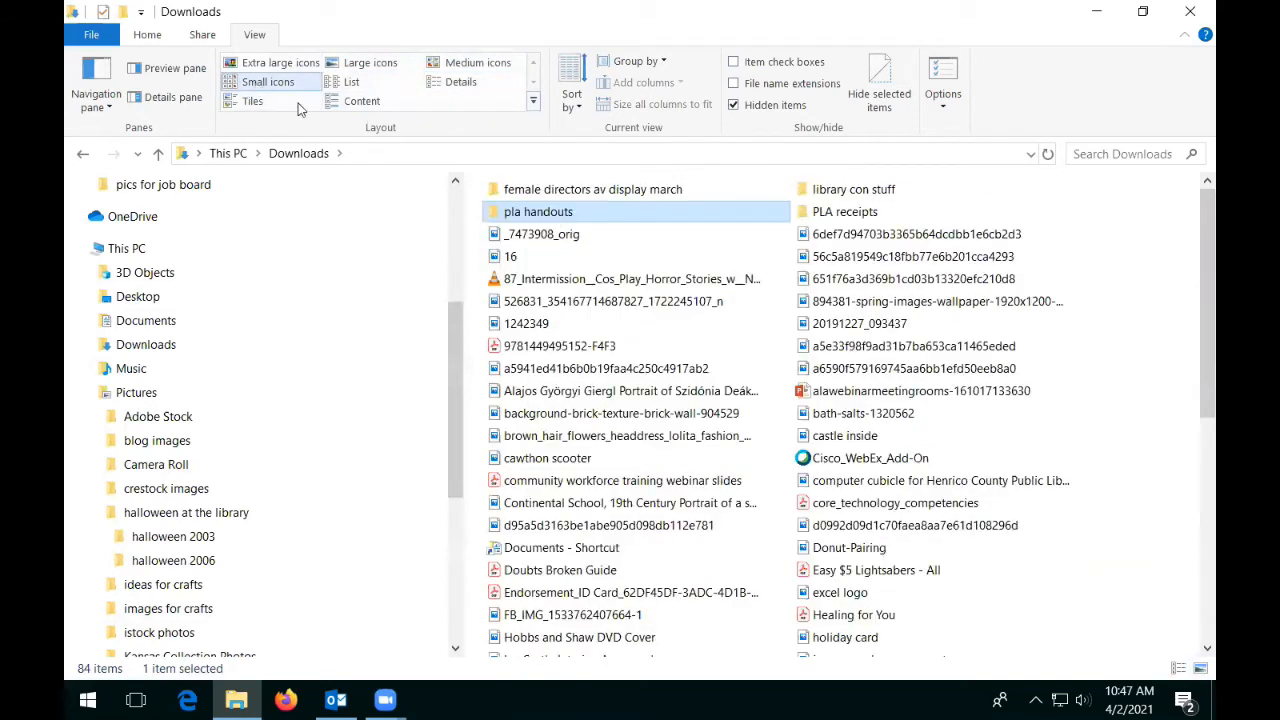
{"action": "left_click", "coordinate": [359, 85]}
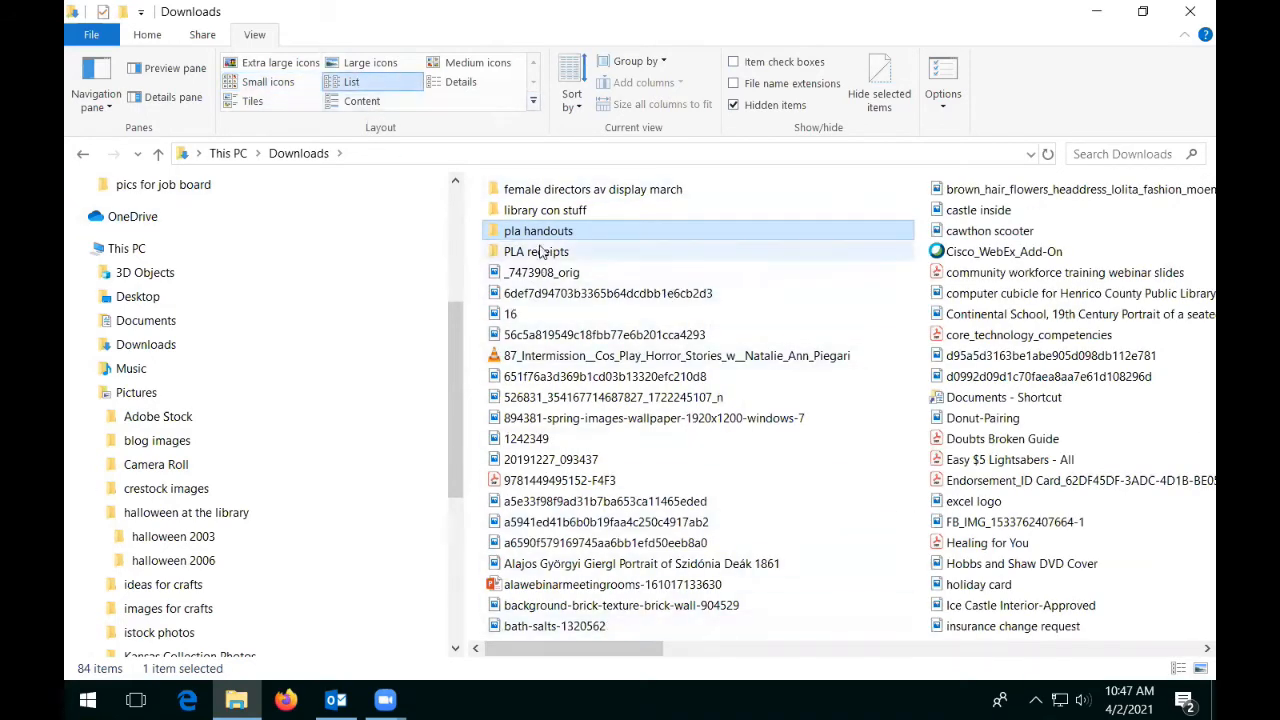
Compare the Extra large, Small and Medium icon layouts on the Downloads folder, ending on Medium icons
{"action": "left_click", "coordinate": [270, 82]}
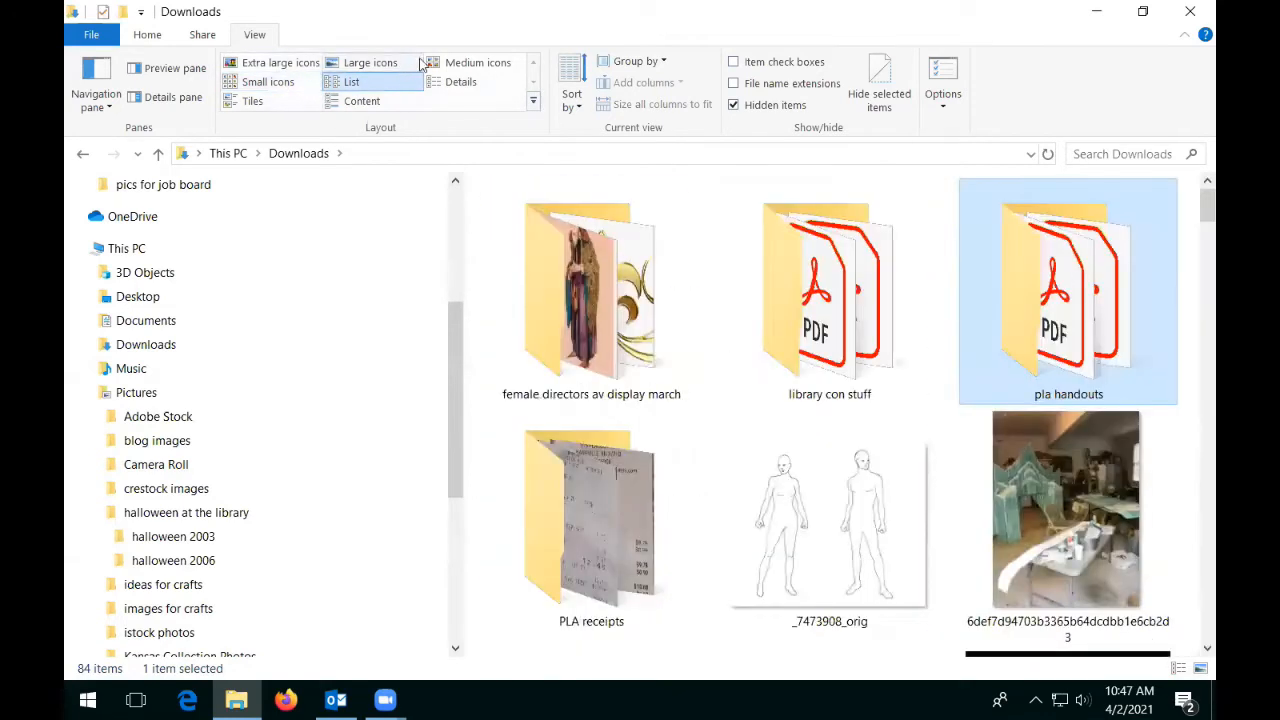
{"action": "left_click", "coordinate": [290, 84]}
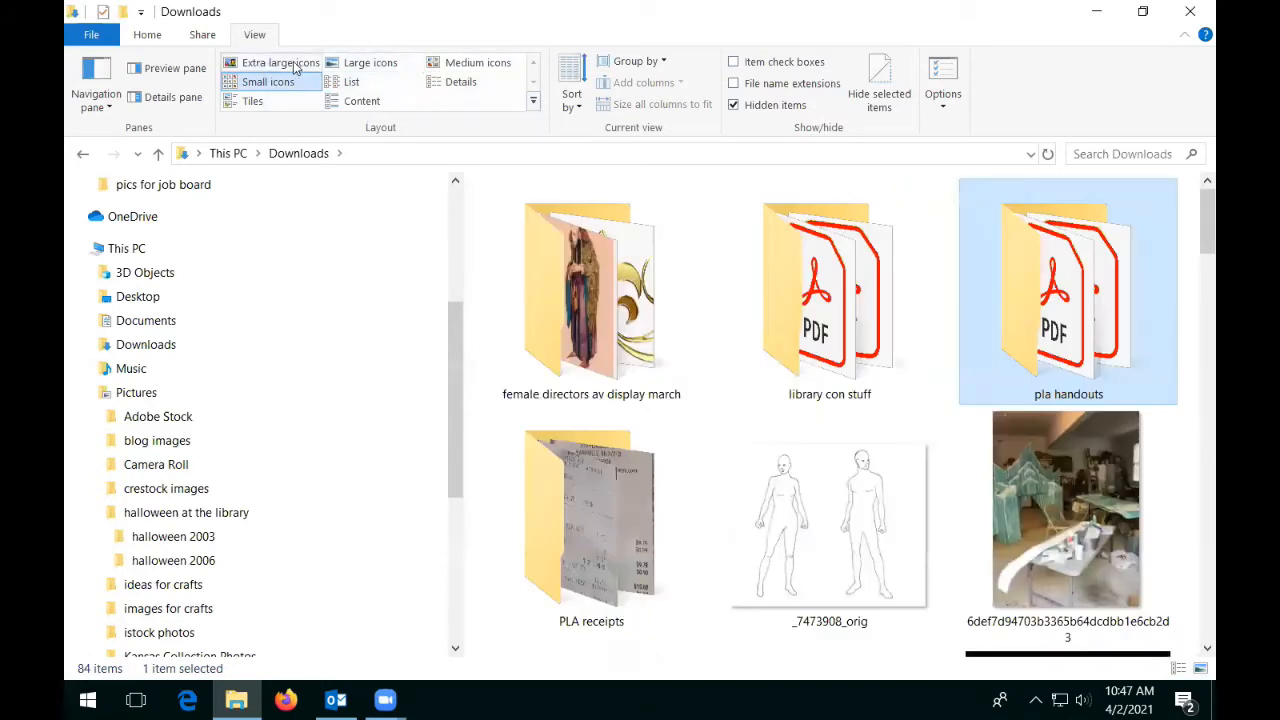
{"action": "left_click", "coordinate": [478, 63]}
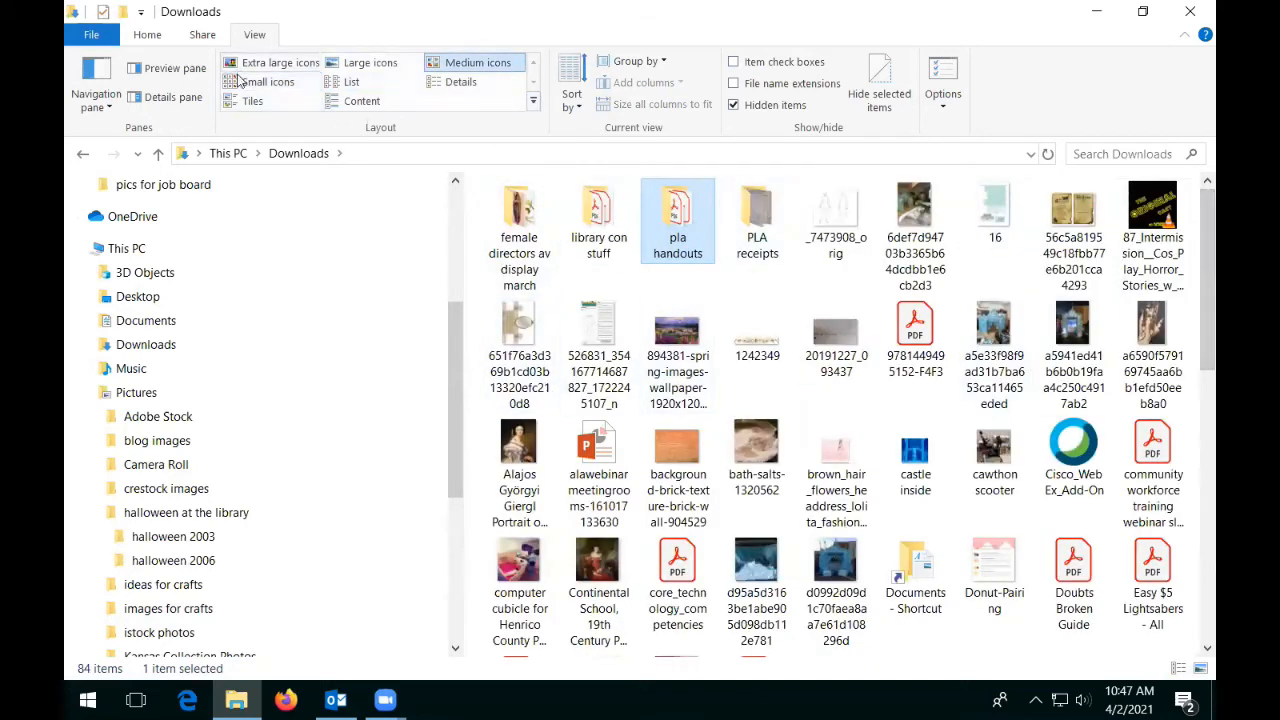
Alternate the Downloads folder between the Small icons and List layouts to compare them, ending on List
{"action": "left_click", "coordinate": [274, 88]}
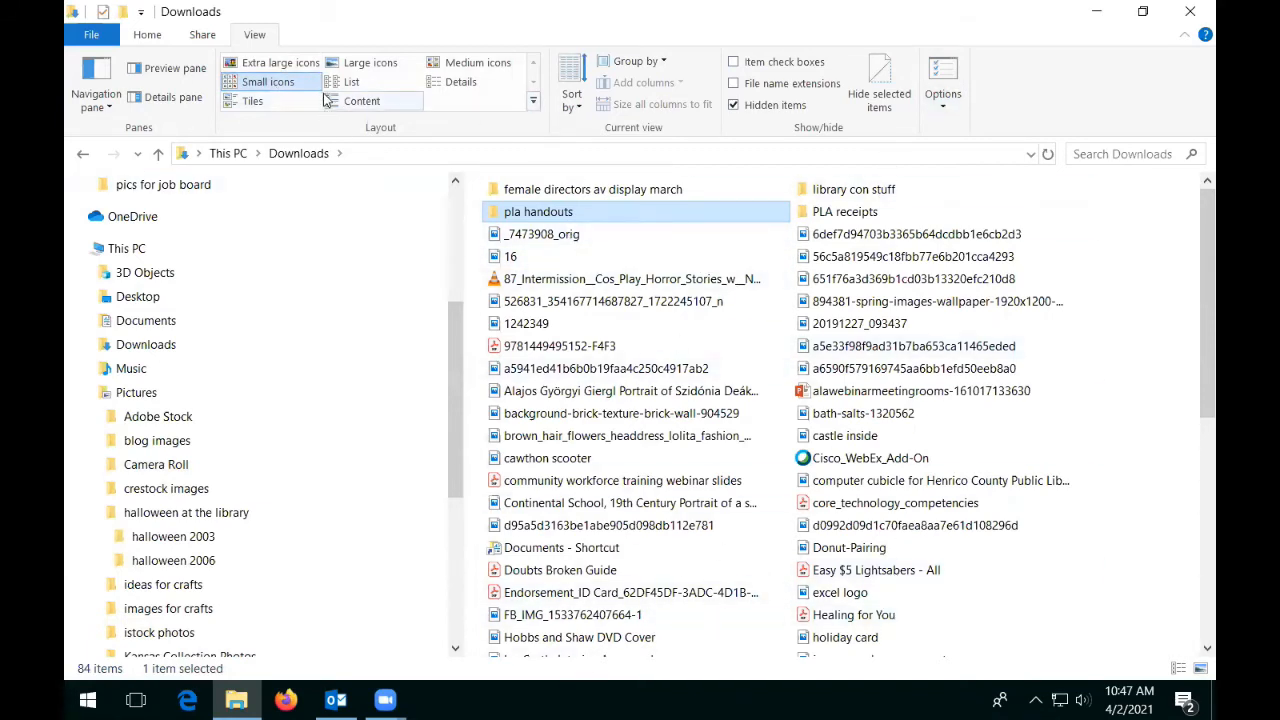
{"action": "left_click", "coordinate": [351, 81]}
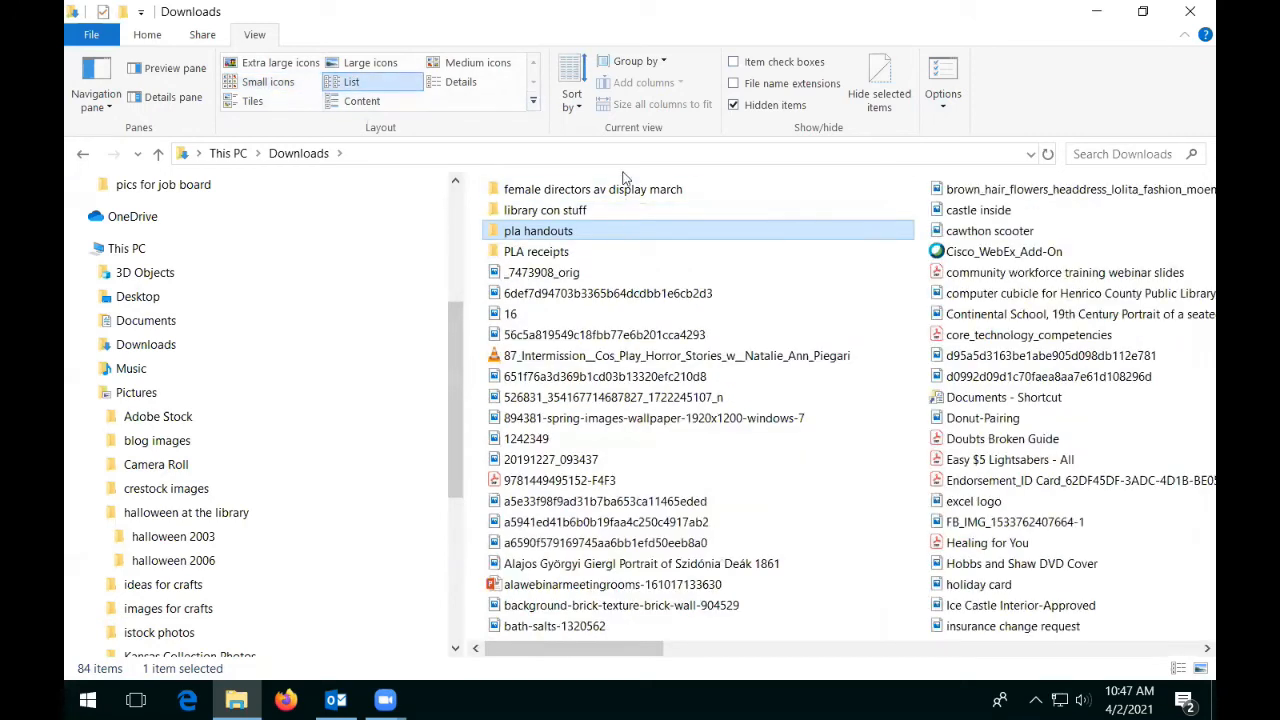
{"action": "left_click", "coordinate": [277, 85]}
{"action": "left_click", "coordinate": [350, 84]}
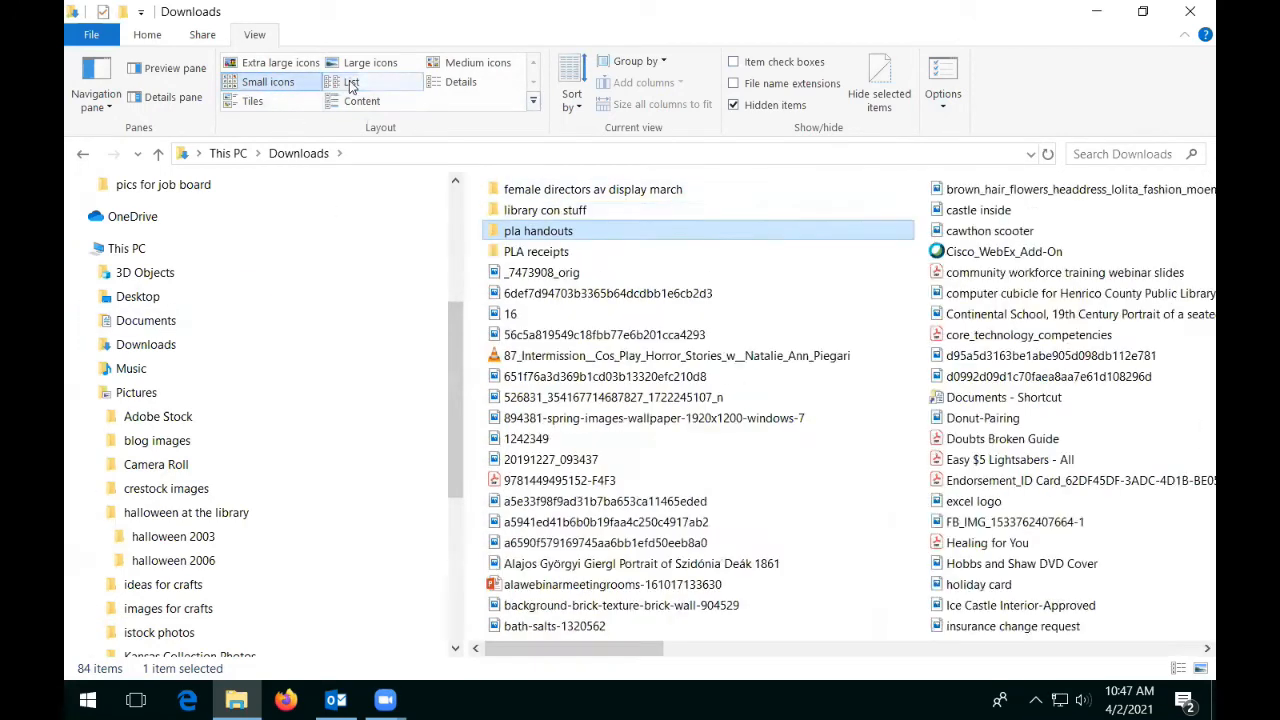
{"action": "left_click", "coordinate": [271, 88]}
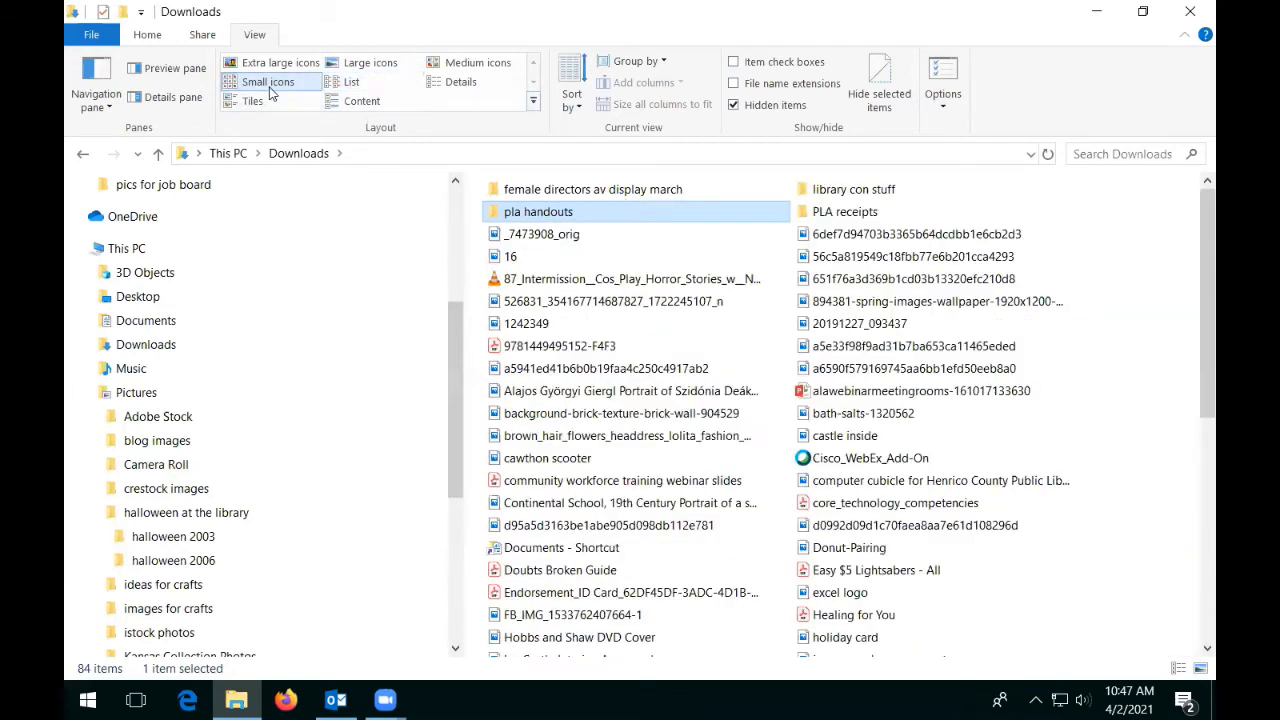
{"action": "left_click", "coordinate": [350, 82]}
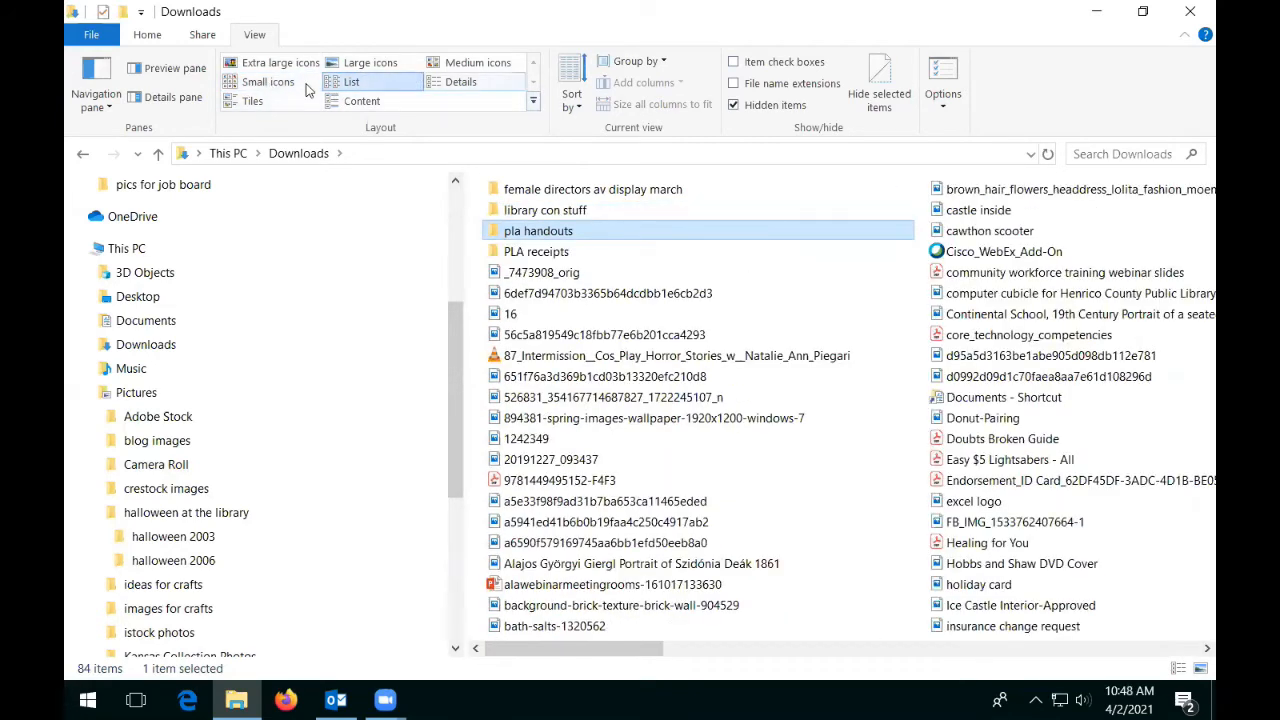
Switch Downloads to the Details layout, select the image 56c5a819549c18fbb77e6b201cca4293 and look over the file types
{"action": "left_click", "coordinate": [460, 82]}
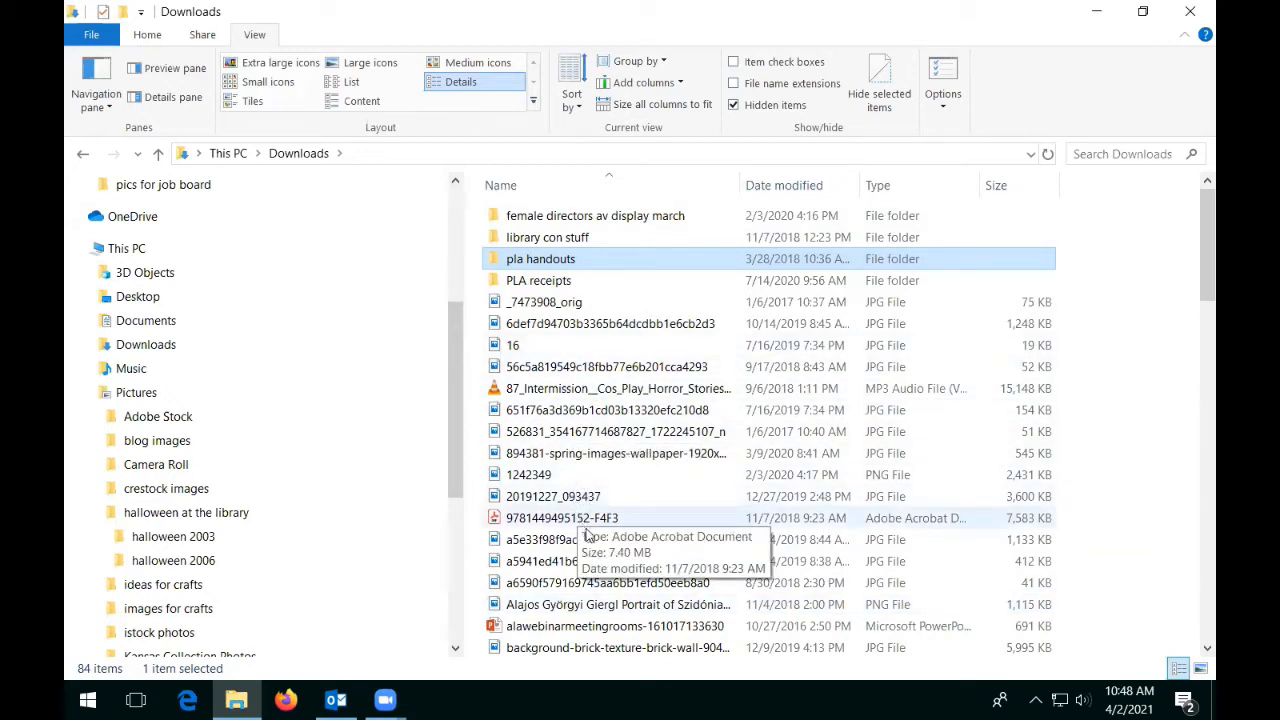
{"action": "left_click", "coordinate": [610, 369]}
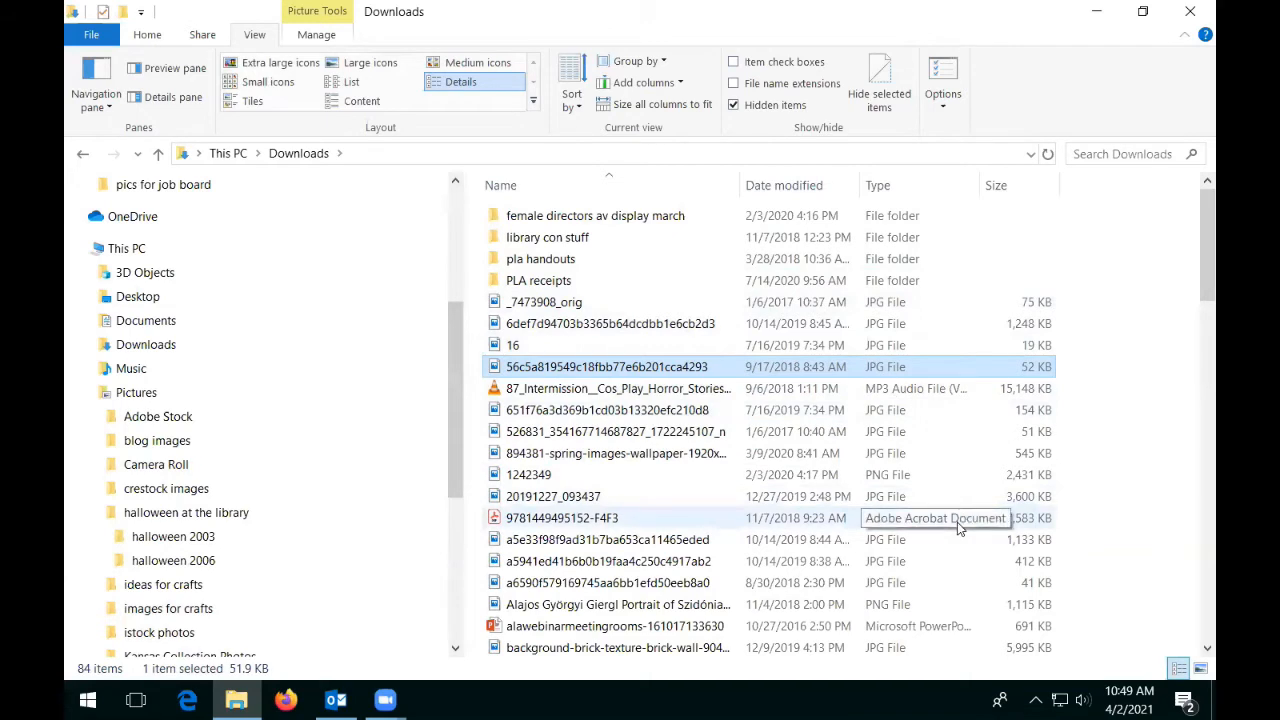
{"action": "scroll", "coordinate": [958, 528], "scroll_direction": "down", "scroll_amount": 1}
{"action": "scroll", "coordinate": [958, 528], "scroll_direction": "down", "scroll_amount": 3}
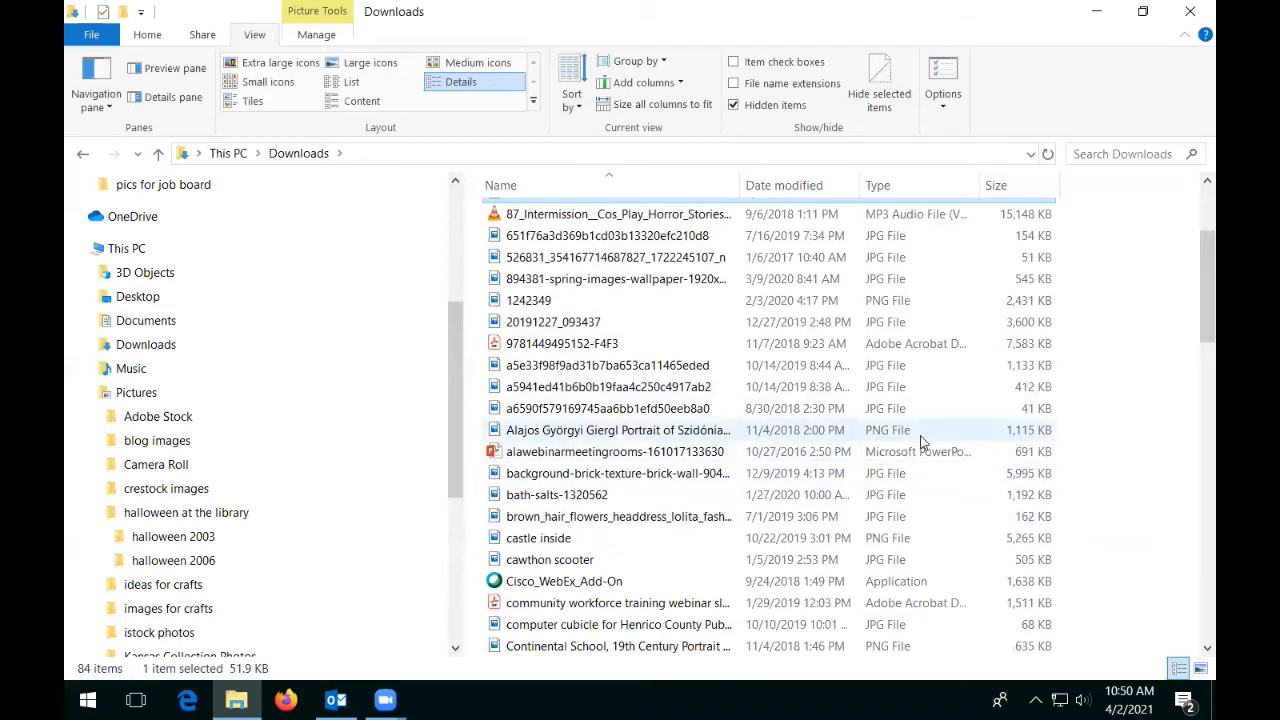
{"action": "scroll", "coordinate": [920, 435], "scroll_direction": "up", "scroll_amount": 3}
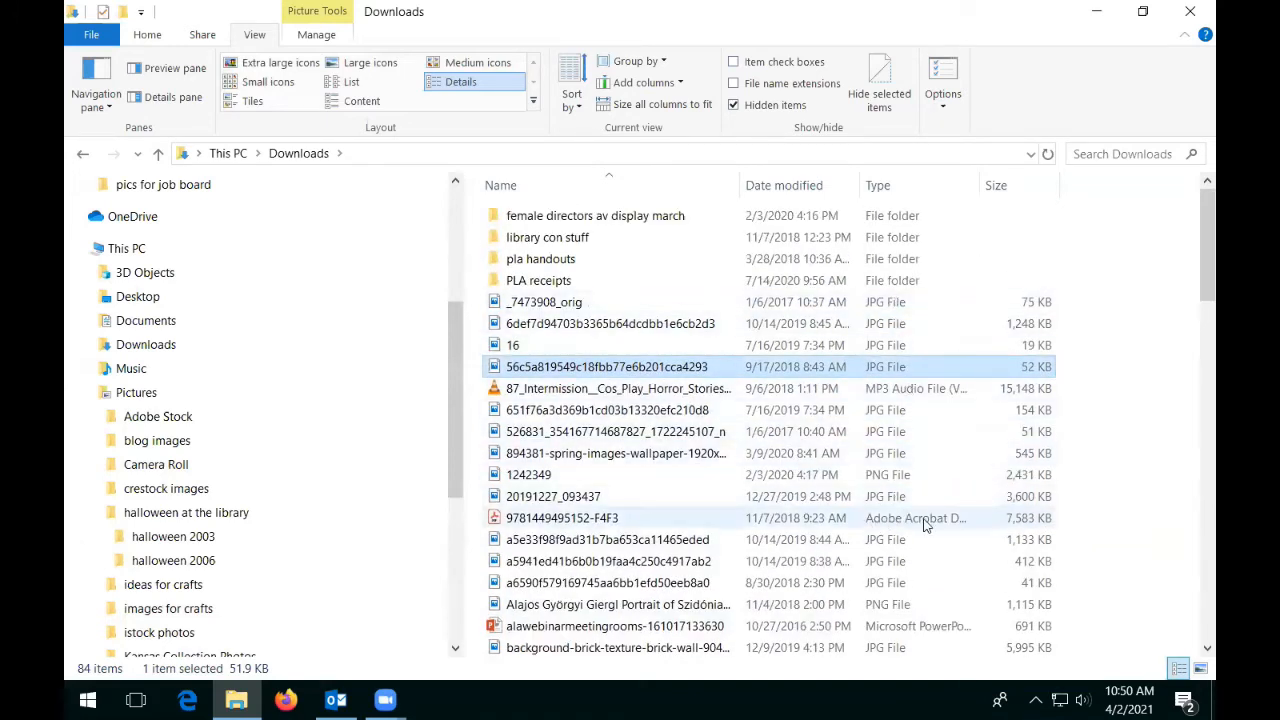
Review the file sizes in Downloads, selecting image 16 and then the 87_Intermission MP3 audio file
{"action": "scroll", "coordinate": [940, 520], "scroll_direction": "down", "scroll_amount": 1}
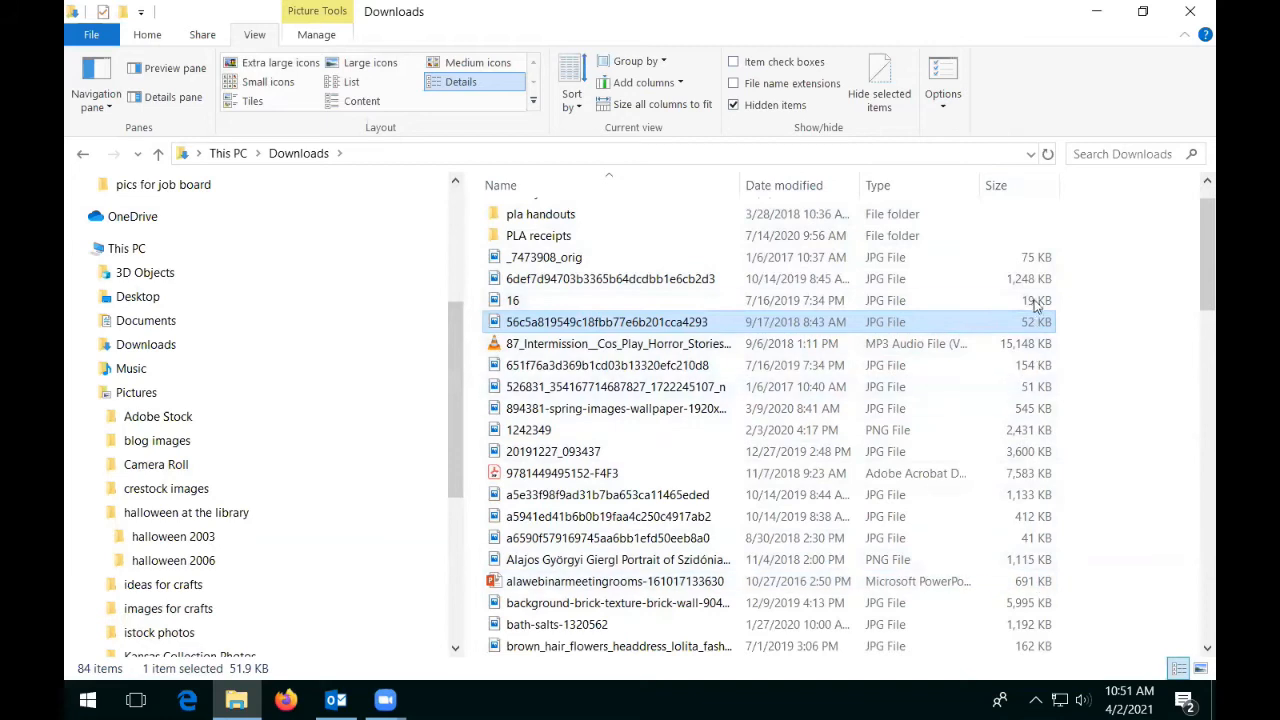
{"action": "scroll", "coordinate": [1045, 315], "scroll_direction": "up", "scroll_amount": 1}
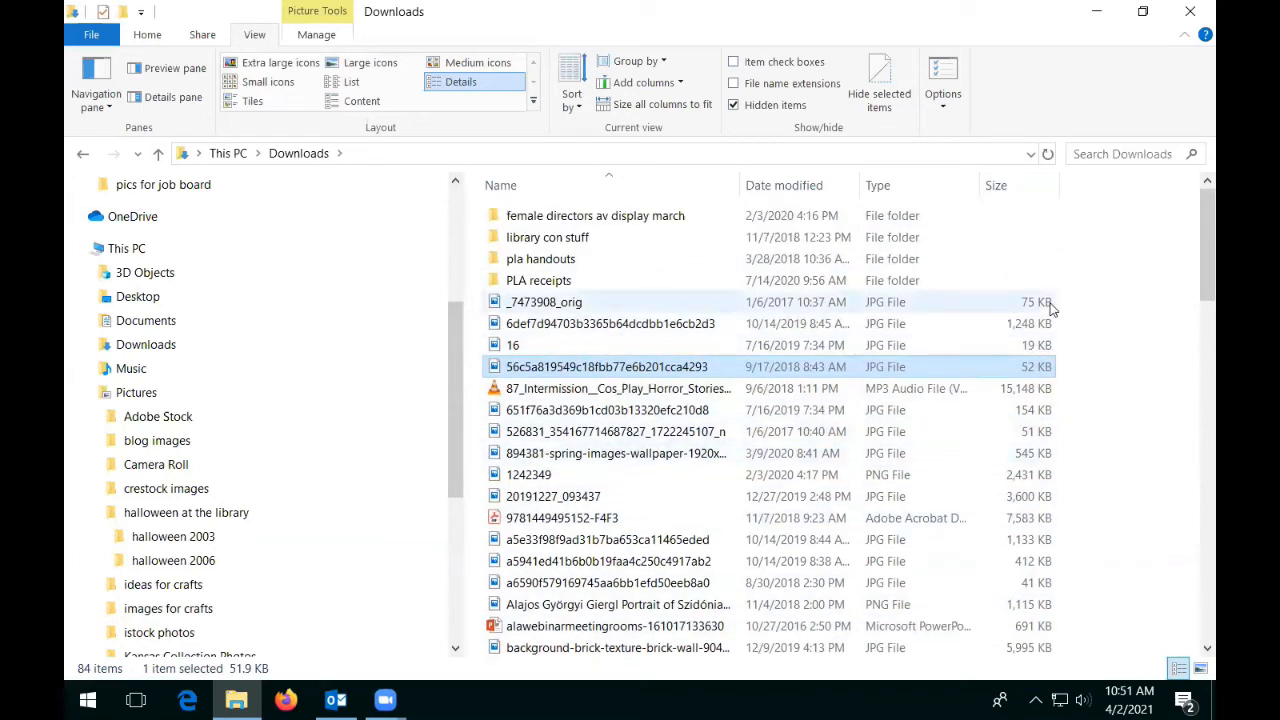
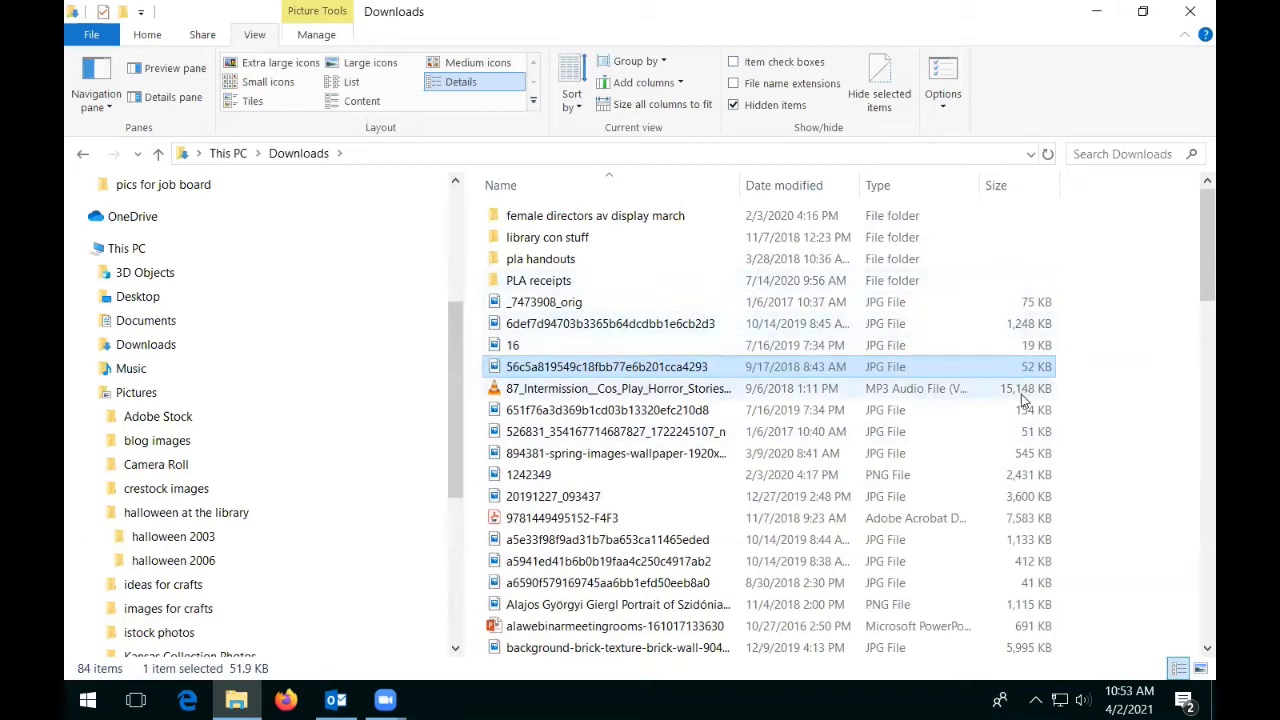
{"action": "left_click", "coordinate": [1030, 350]}
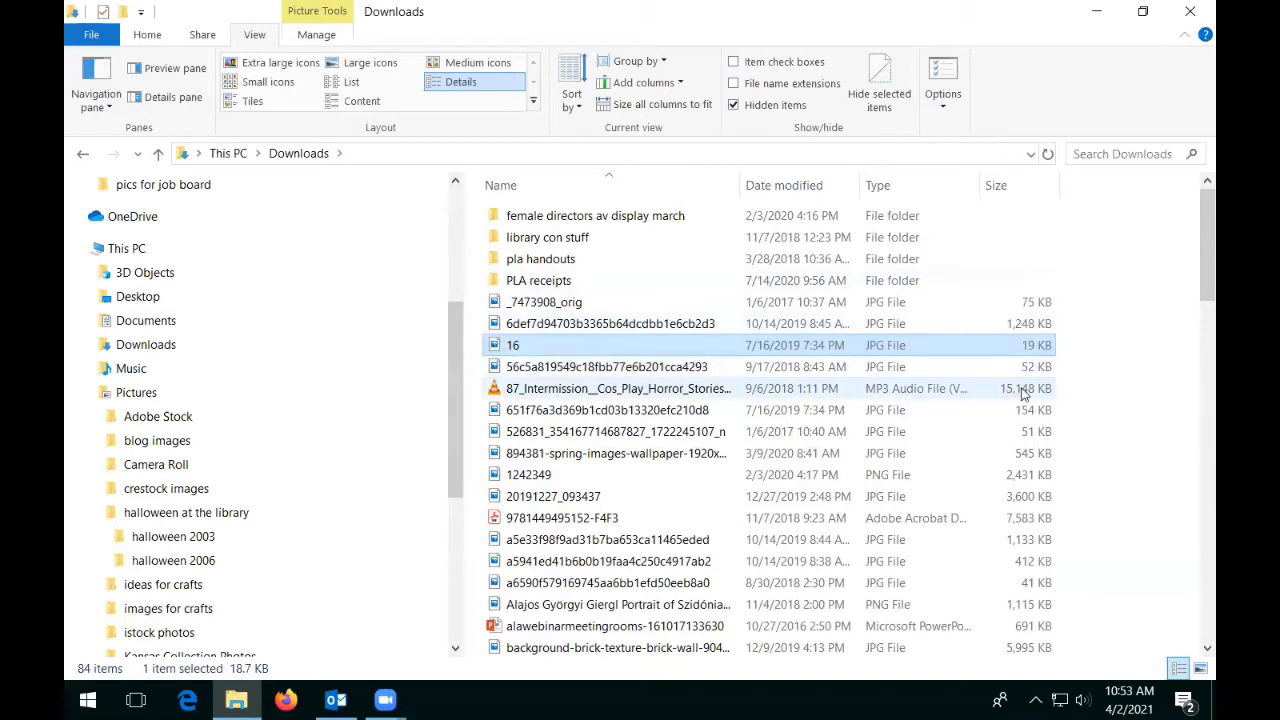
{"action": "left_click", "coordinate": [855, 388]}
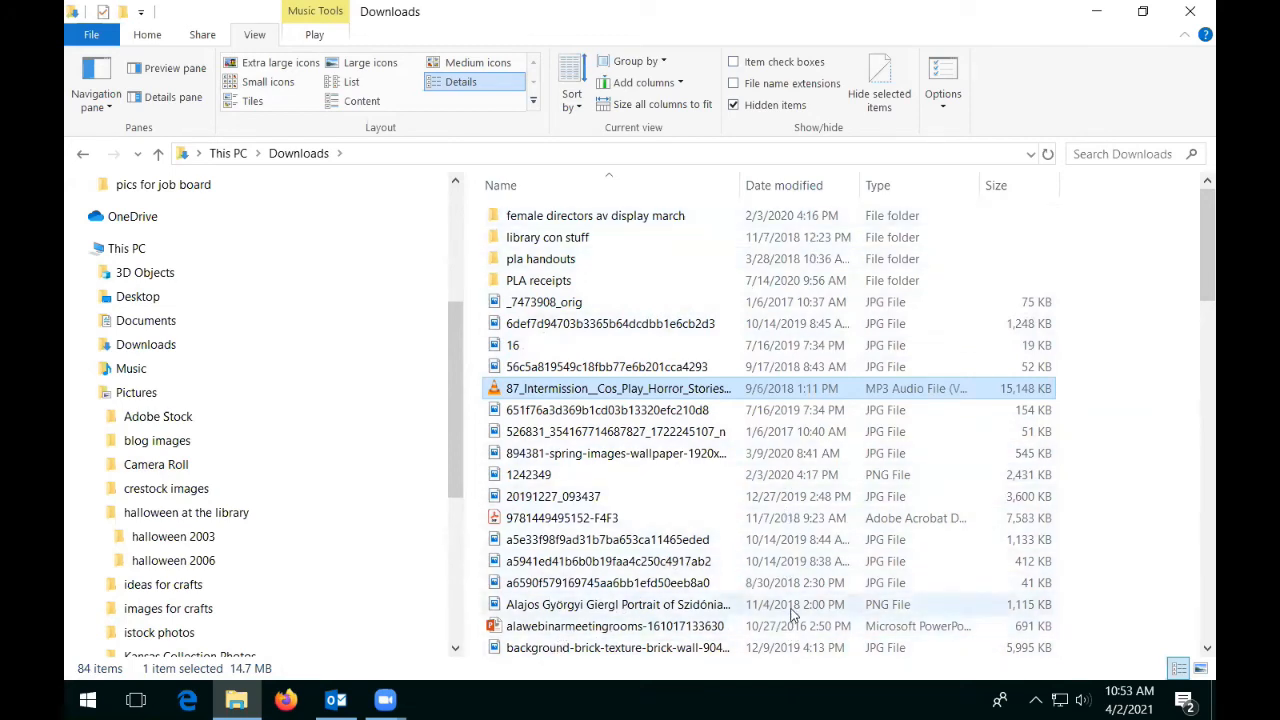
Sort the Downloads files by date modified with the newest first, then reverse the order to oldest first
{"action": "left_click", "coordinate": [797, 185]}
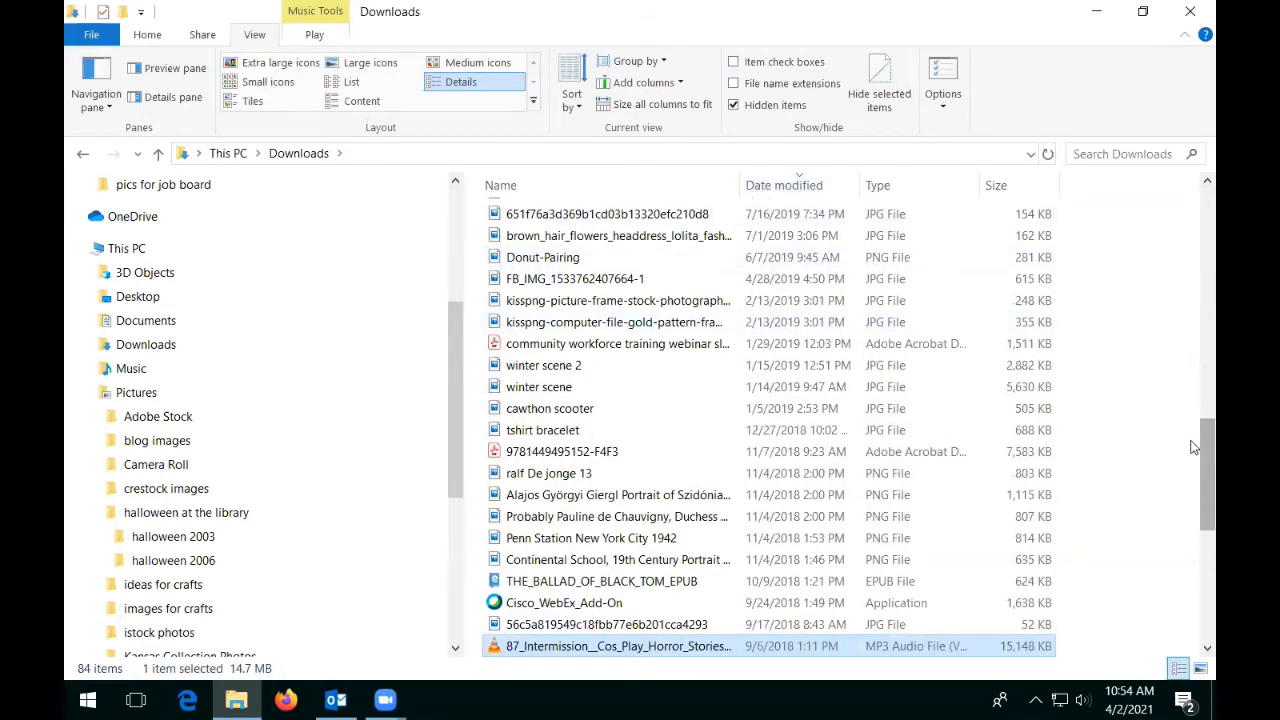
{"action": "scroll", "coordinate": [1192, 335], "scroll_direction": "up", "scroll_amount": 2}
{"action": "scroll", "coordinate": [1192, 335], "scroll_direction": "up", "scroll_amount": 10}
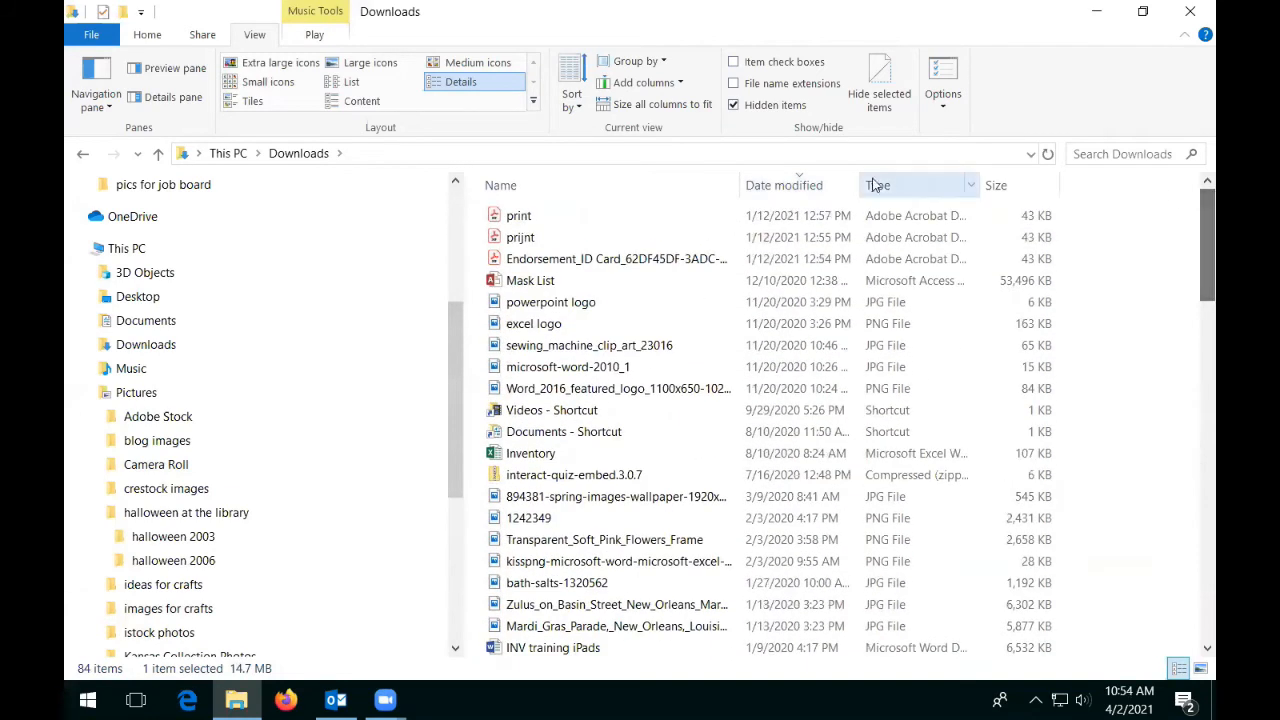
{"action": "left_click", "coordinate": [785, 187]}
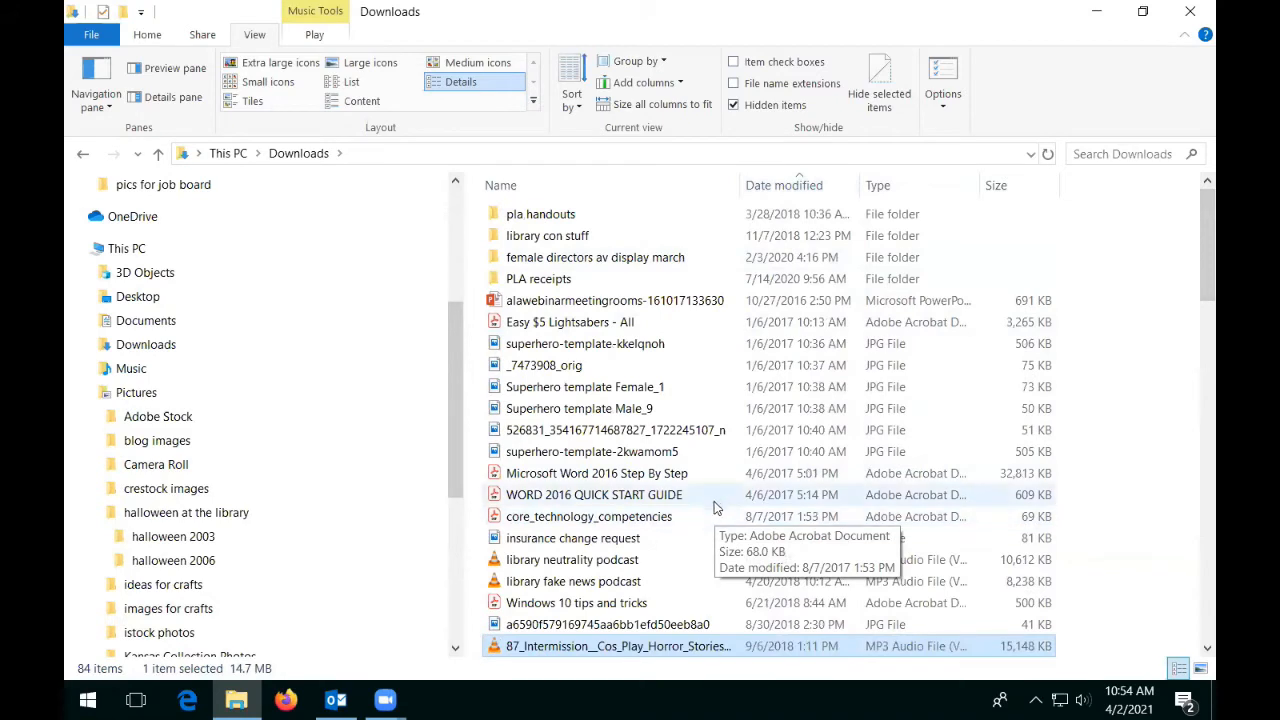
{"action": "left_click", "coordinate": [781, 191]}
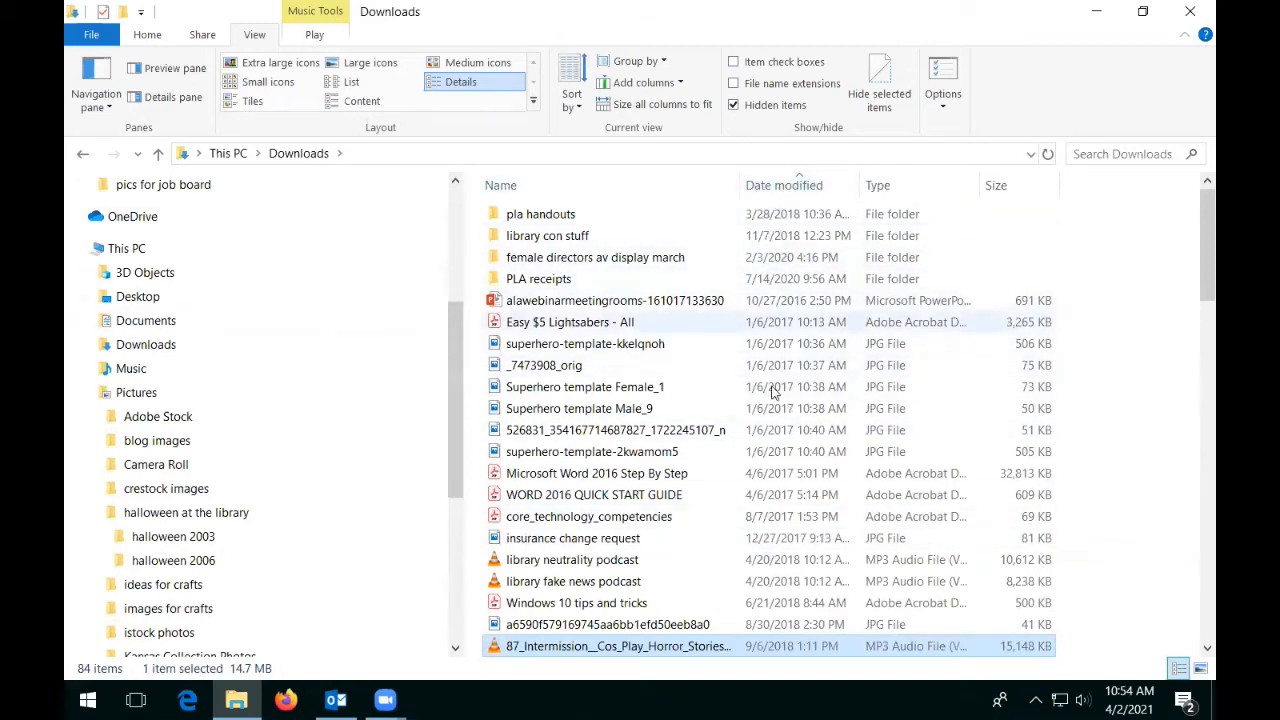
Sort Downloads by date modified with the newest files first and select the print file
{"action": "left_click", "coordinate": [782, 186]}
{"action": "scroll", "coordinate": [815, 285], "scroll_direction": "up", "scroll_amount": 6}
{"action": "scroll", "coordinate": [826, 288], "scroll_direction": "up", "scroll_amount": 8}
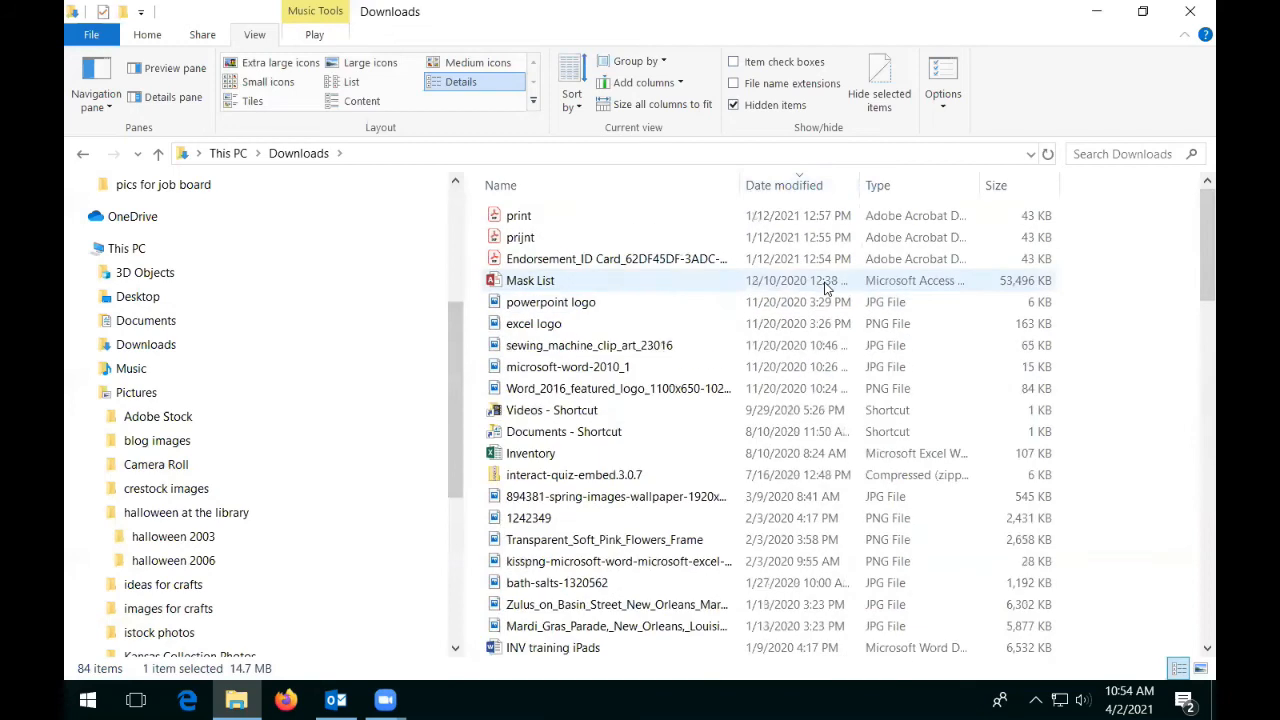
{"action": "left_click", "coordinate": [519, 216]}
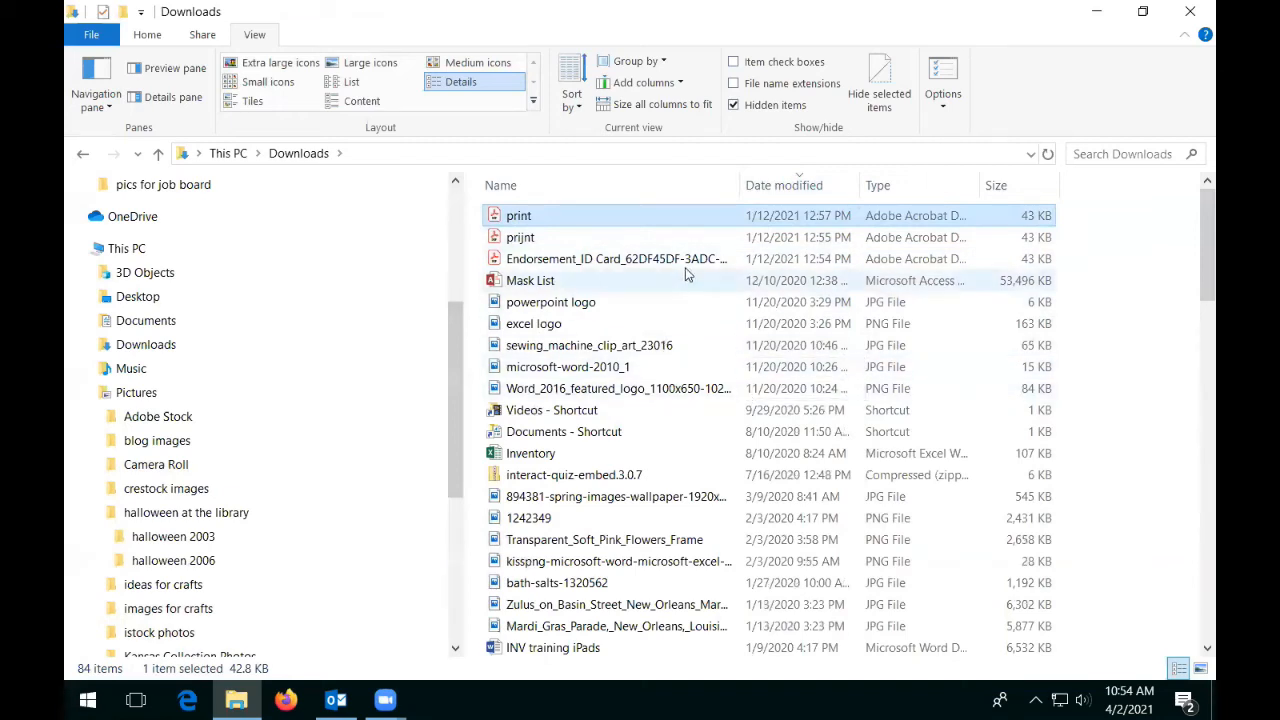
Sort the Downloads files by name in ascending order and look over the alphabetical list
{"action": "left_click", "coordinate": [505, 186]}
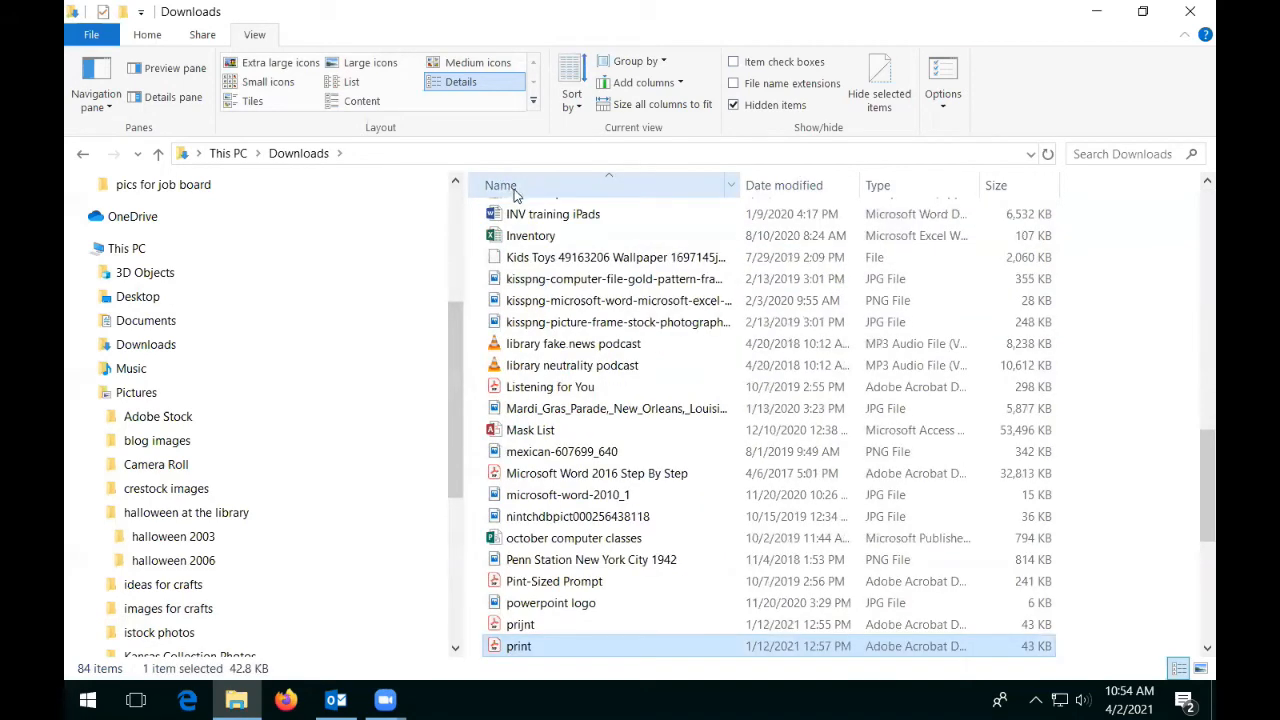
{"action": "scroll", "coordinate": [515, 193], "scroll_direction": "up", "scroll_amount": 10}
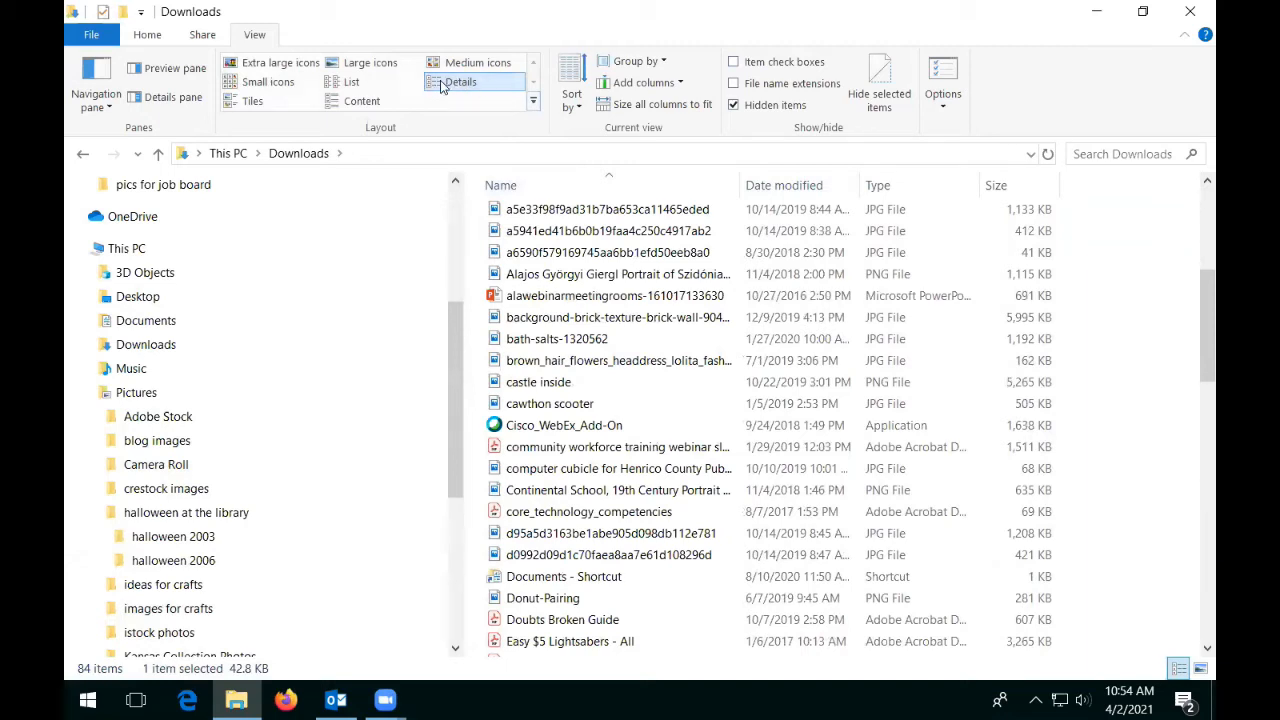
Compare the List, Tiles and Small icons layouts in Downloads, and check the available sorting options
{"action": "left_click", "coordinate": [378, 83]}
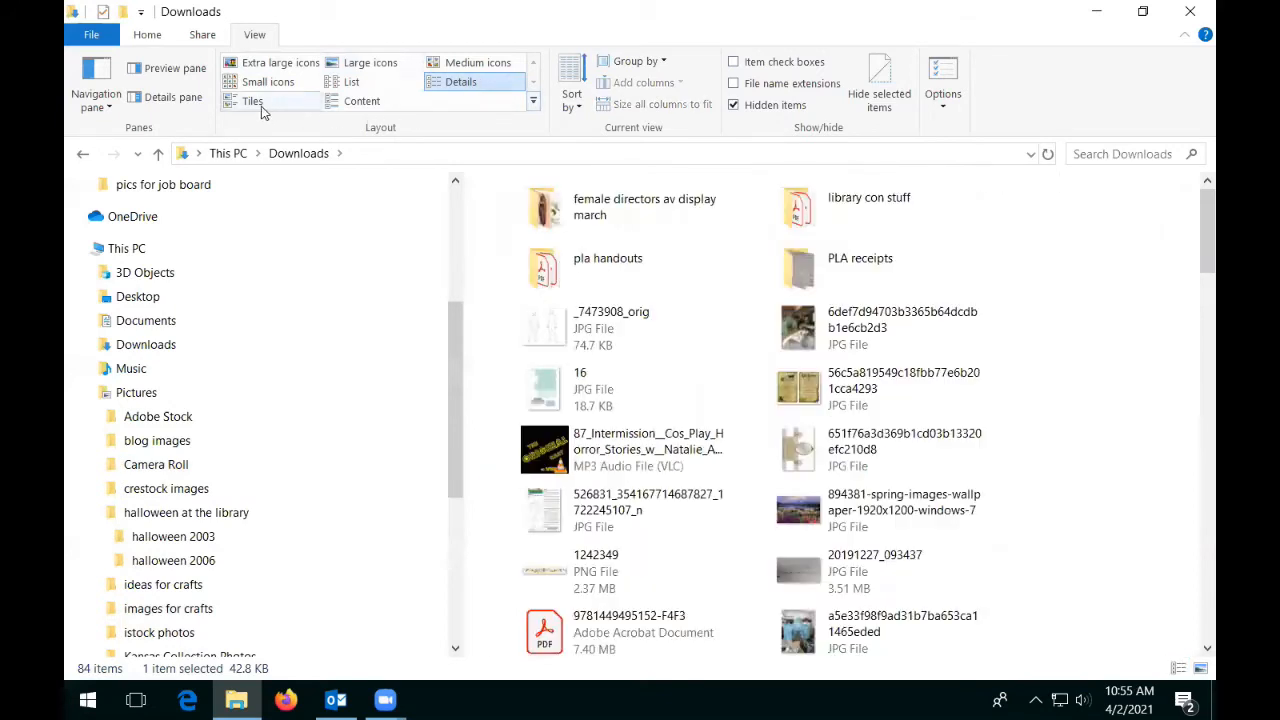
{"action": "left_click", "coordinate": [262, 108]}
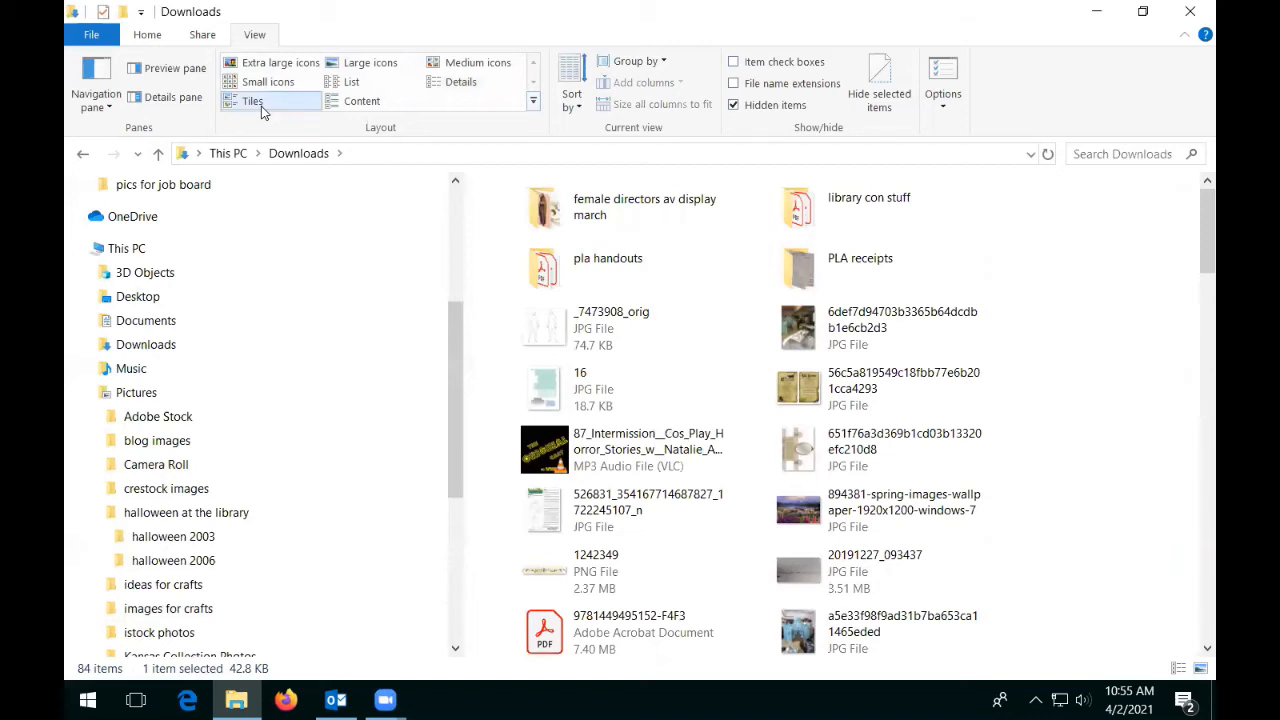
{"action": "left_click", "coordinate": [348, 86]}
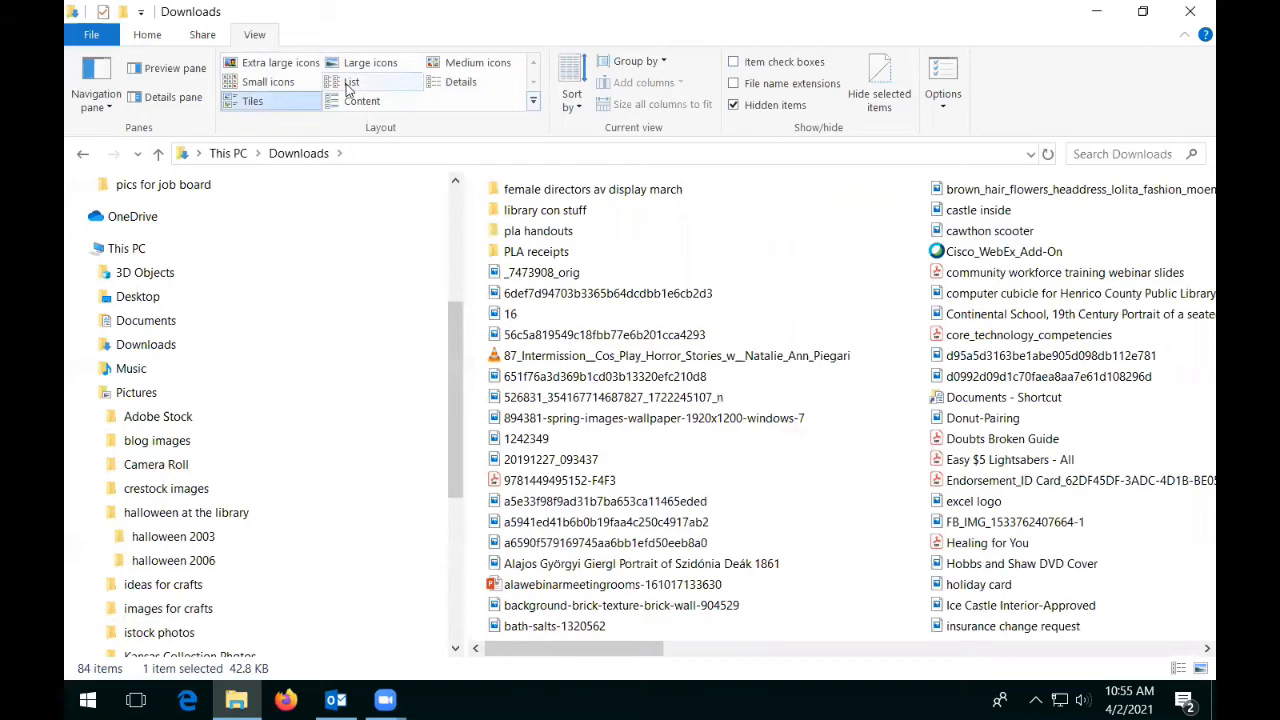
{"action": "left_click", "coordinate": [296, 106]}
{"action": "left_click", "coordinate": [282, 88]}
{"action": "left_click", "coordinate": [458, 84]}
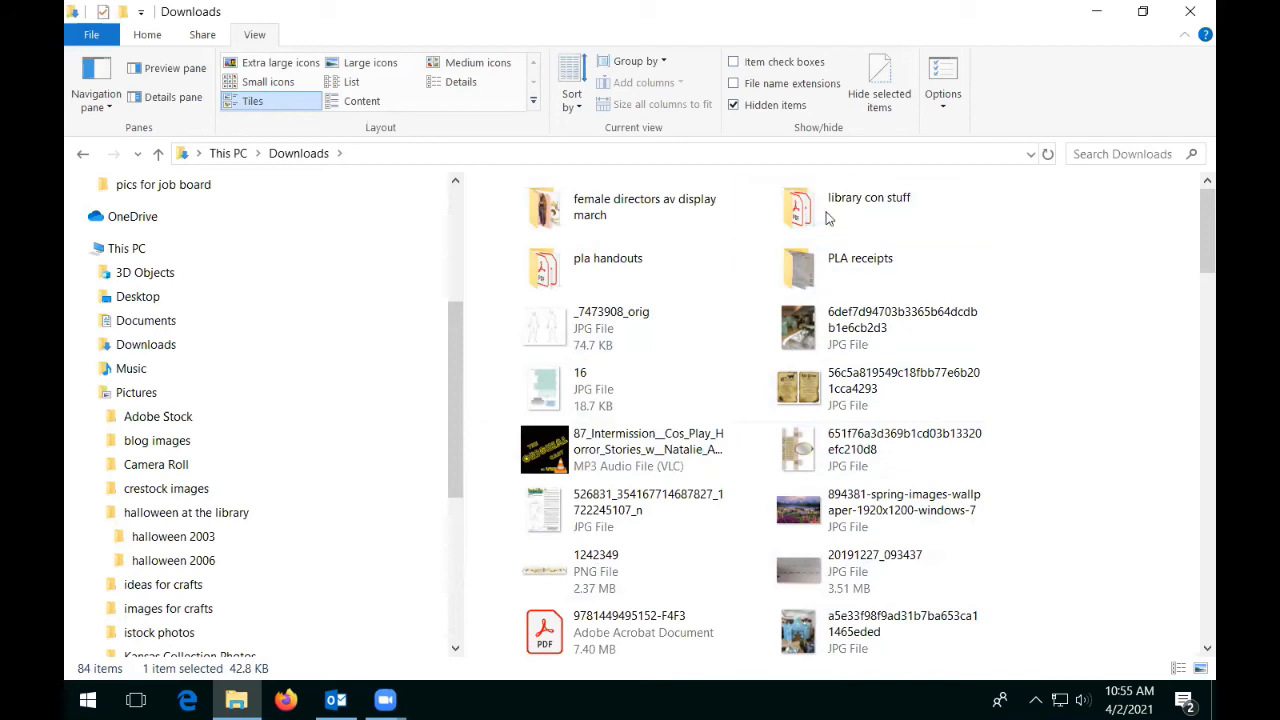
{"action": "left_click", "coordinate": [575, 92]}
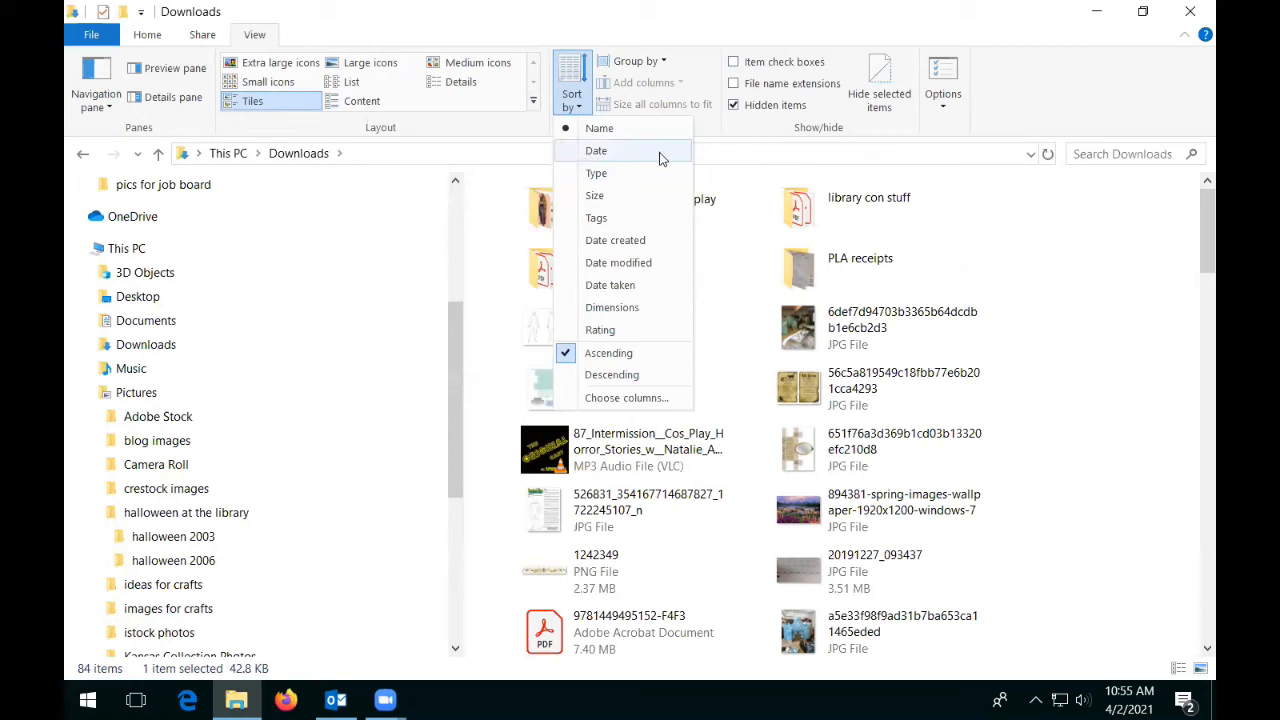
{"action": "left_click", "coordinate": [575, 66]}
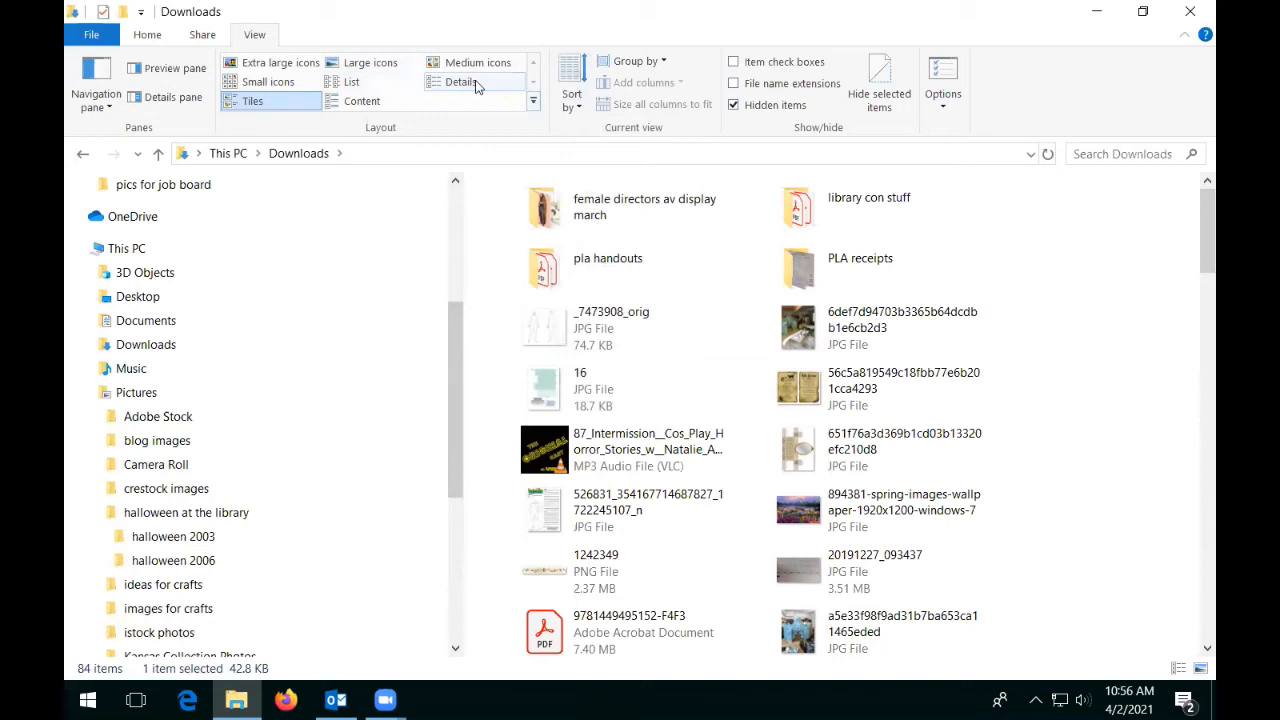
Compare the Content and Details layouts in Downloads, looking through the file information and finishing in Details
{"action": "left_click", "coordinate": [477, 80]}
{"action": "left_click", "coordinate": [359, 104]}
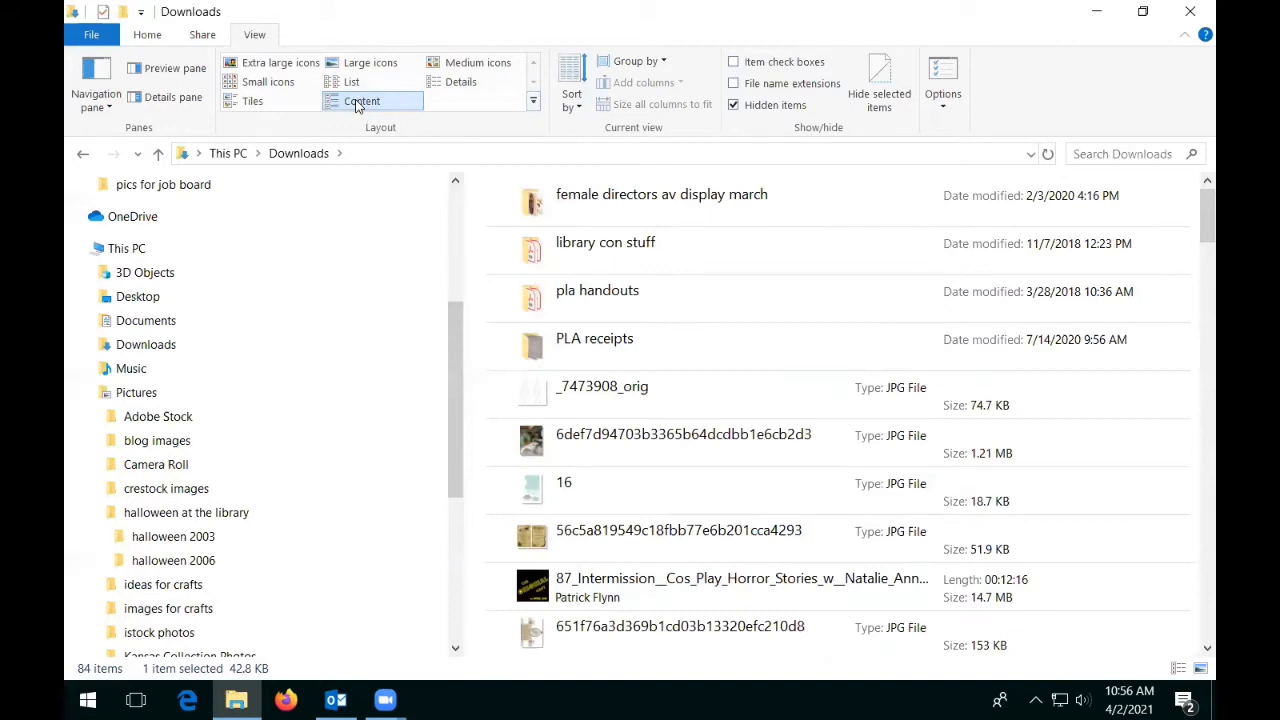
{"action": "left_click", "coordinate": [452, 83]}
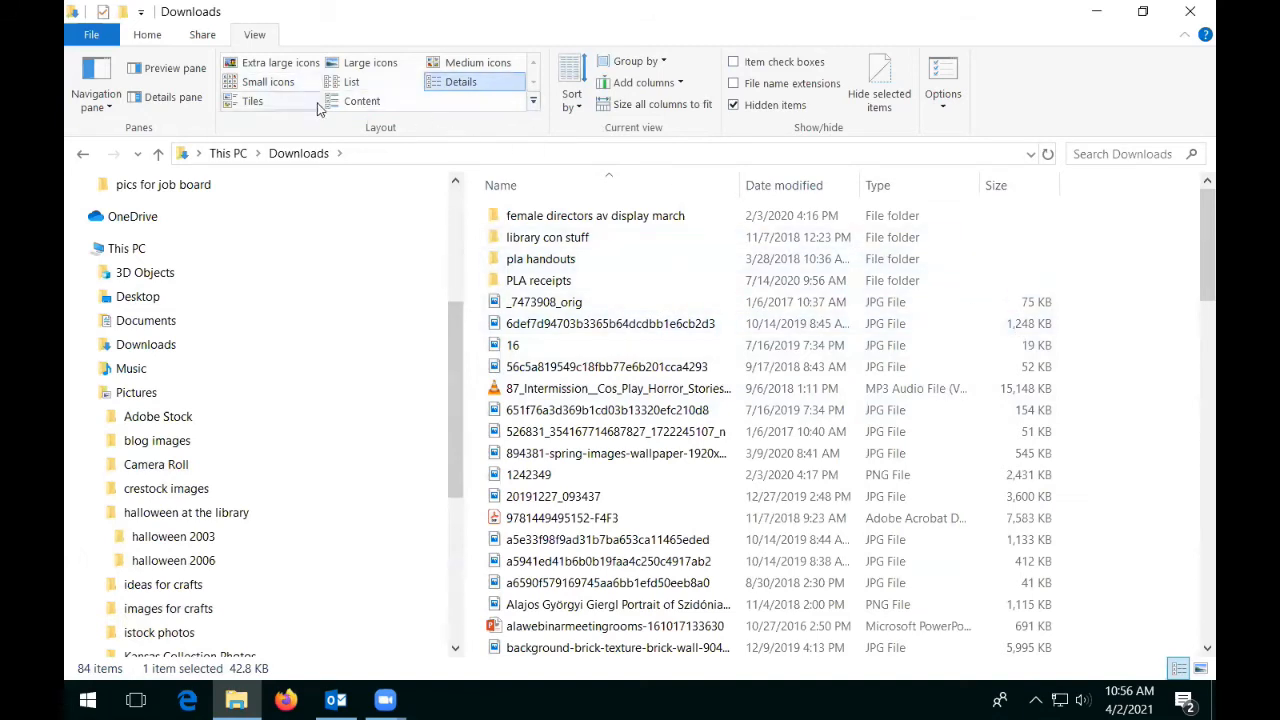
{"action": "left_click", "coordinate": [362, 104]}
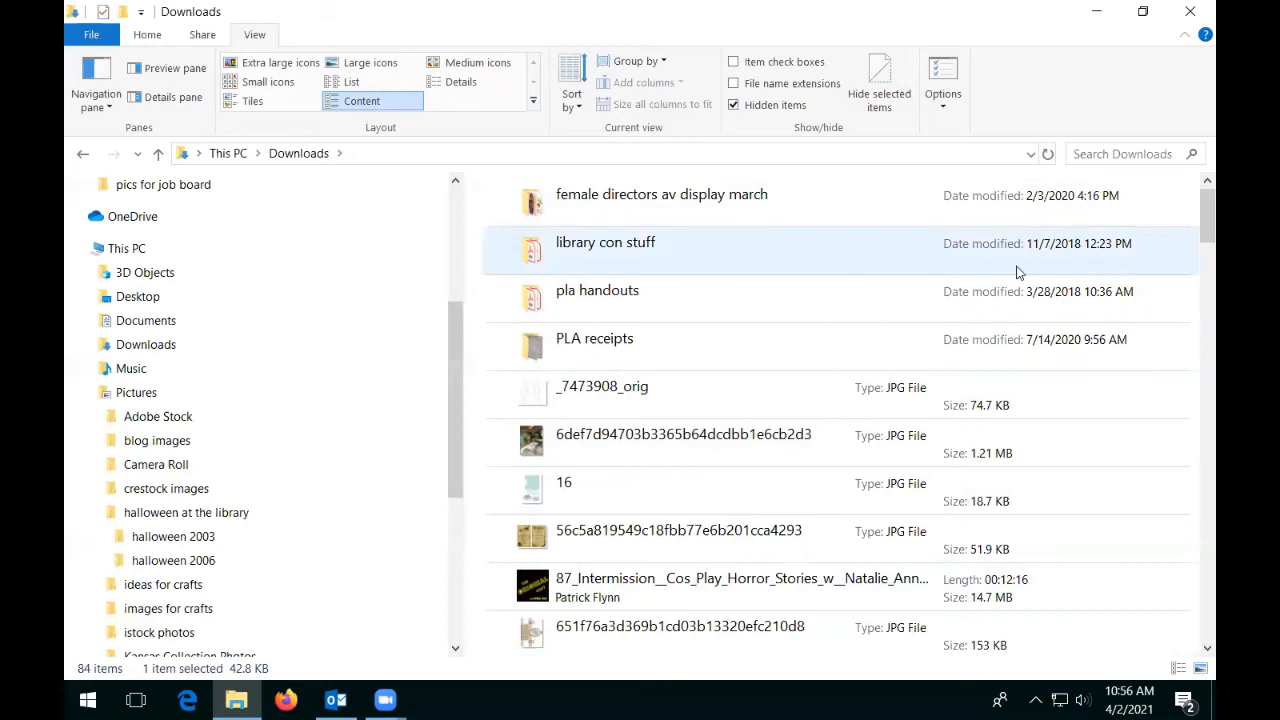
{"action": "scroll", "coordinate": [1193, 230], "scroll_direction": "down", "scroll_amount": 4}
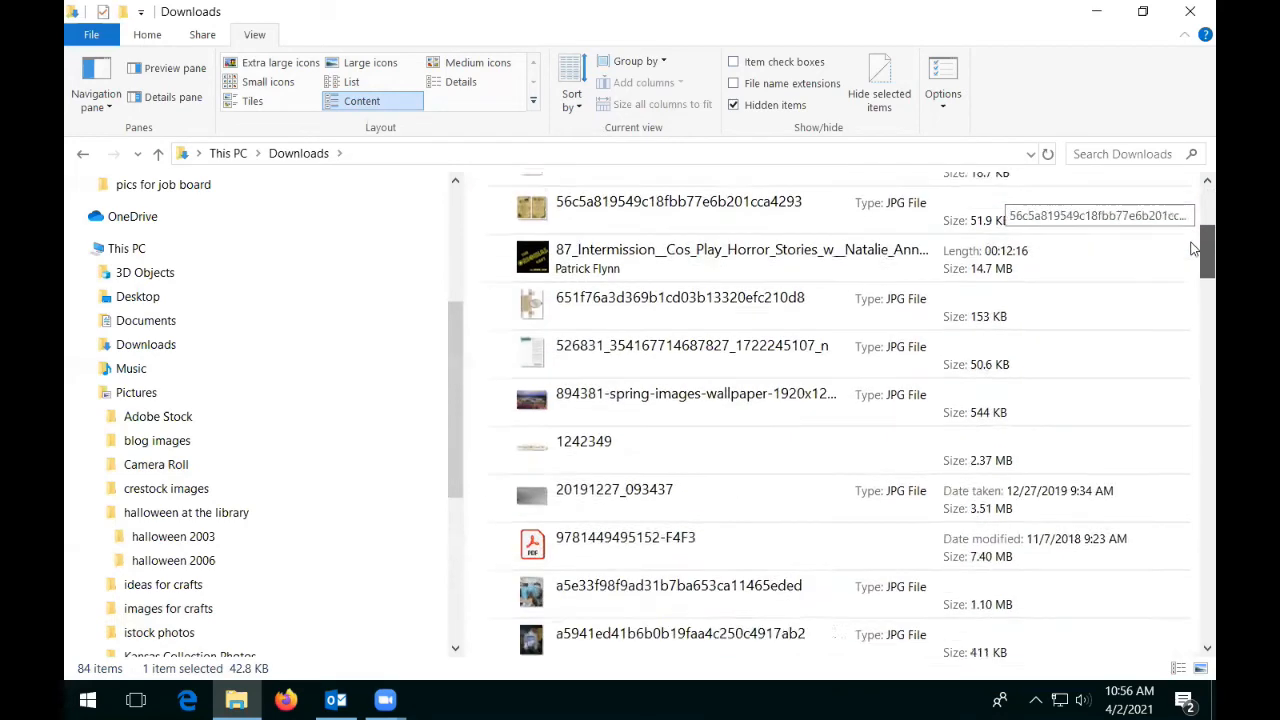
{"action": "scroll", "coordinate": [1195, 262], "scroll_direction": "up", "scroll_amount": 4}
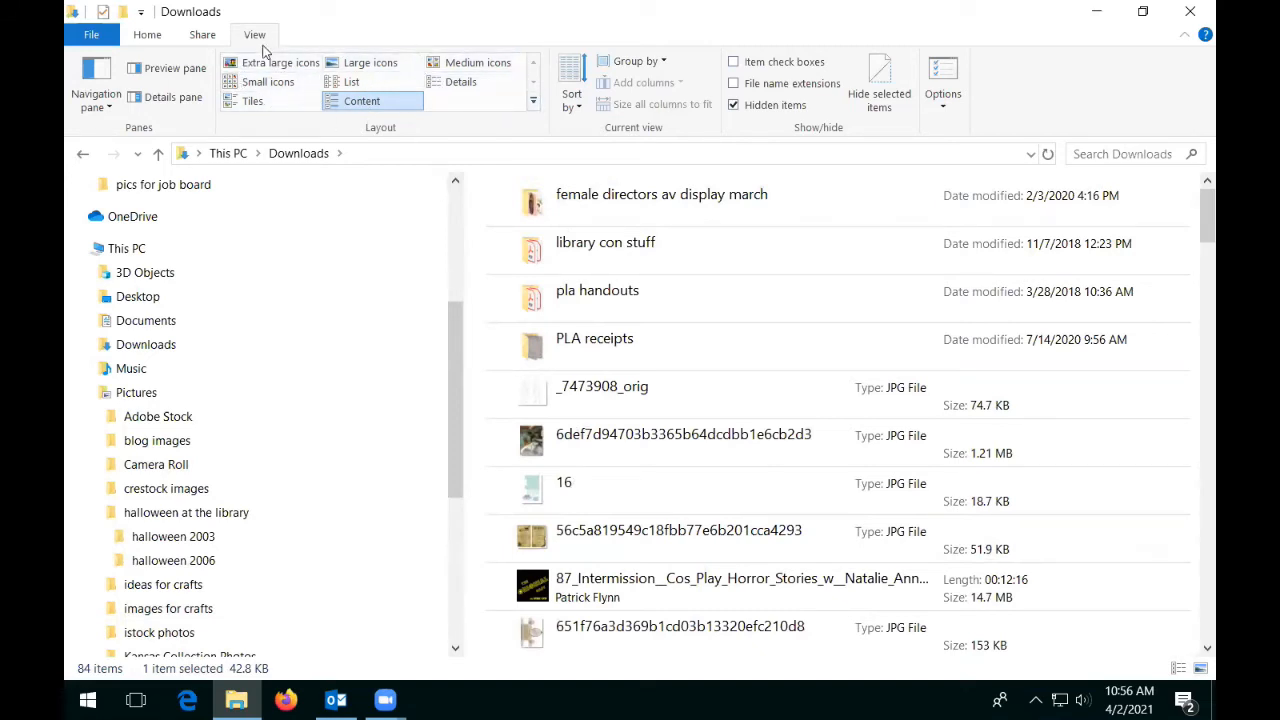
{"action": "left_click", "coordinate": [458, 84]}
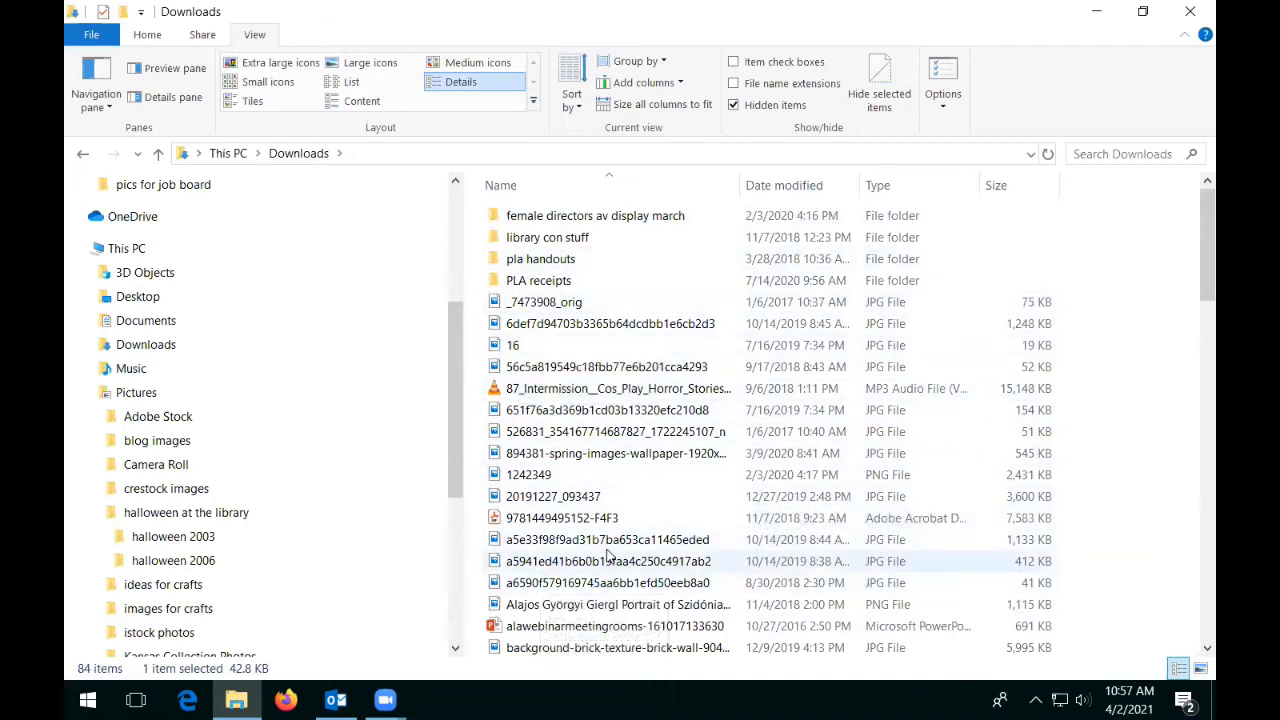
Show Downloads as Large icons and rename the image 56c5a819549c18fbb77e6b201cca4293 as "Halloween pages for craft project"
{"action": "left_click", "coordinate": [355, 62]}
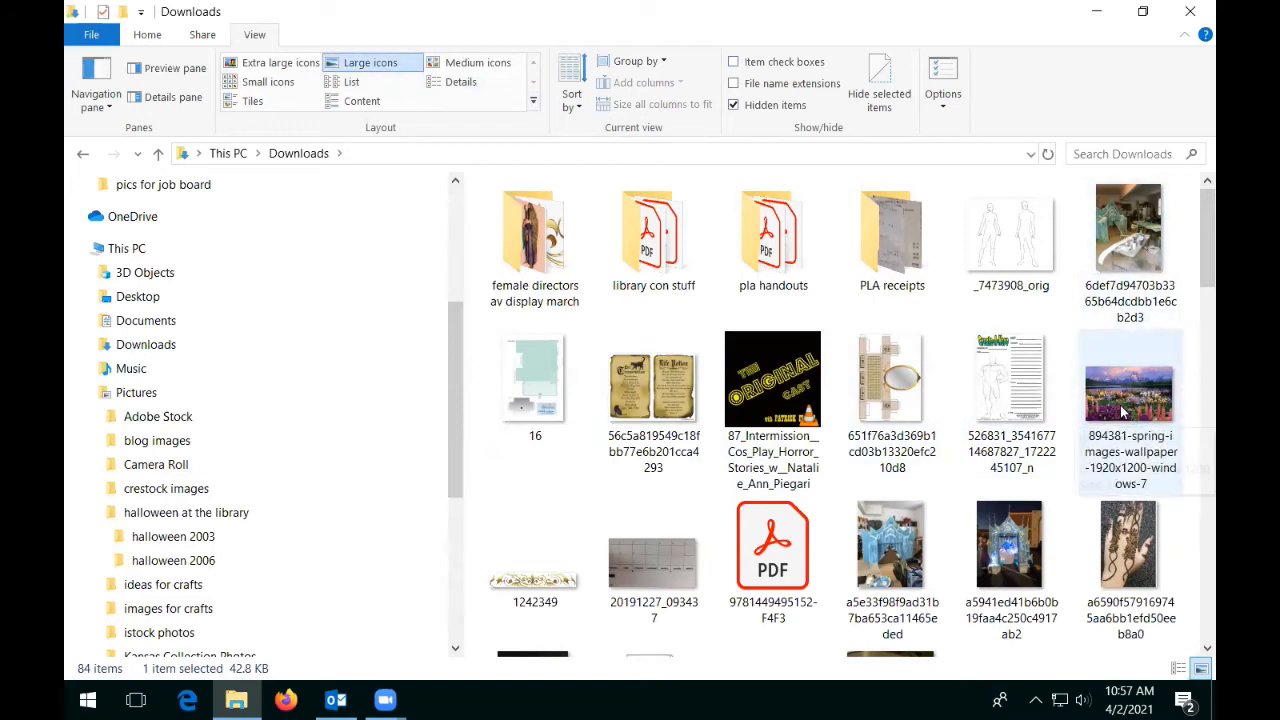
{"action": "mouse_move", "coordinate": [1116, 407]}
{"action": "mouse_move", "coordinate": [682, 438]}
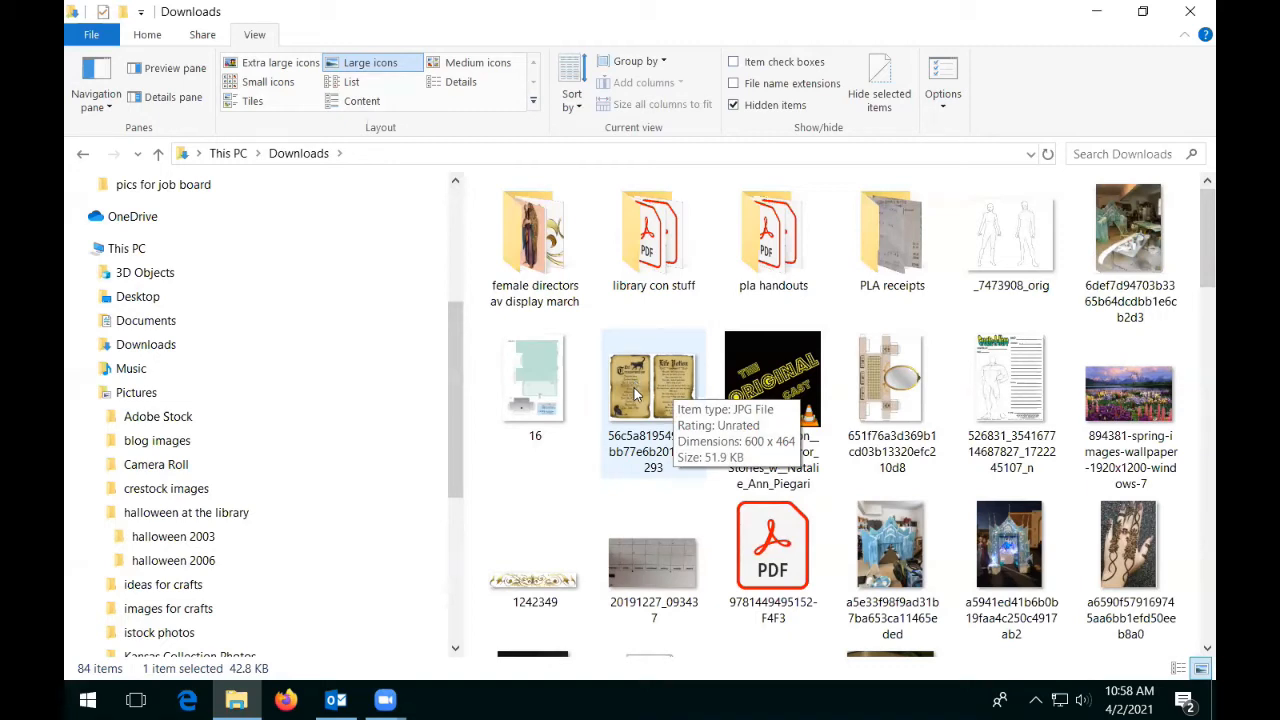
{"action": "left_click", "coordinate": [648, 452]}
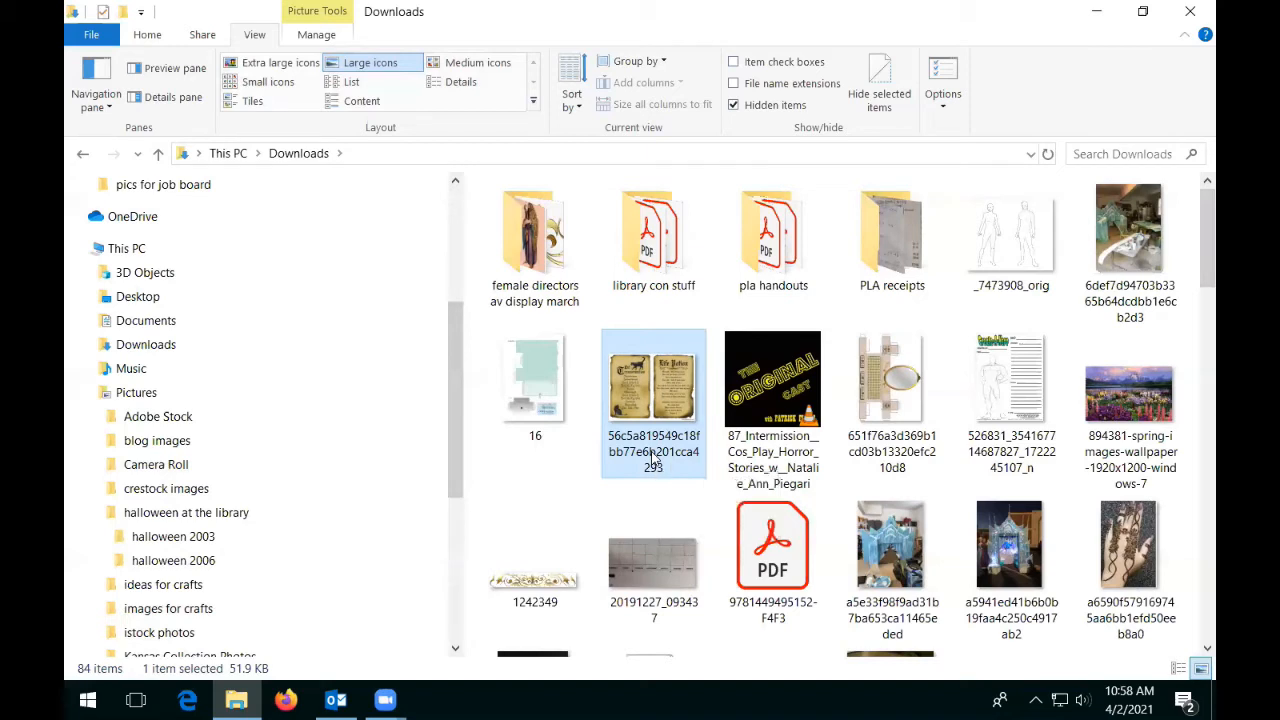
{"action": "left_click", "coordinate": [652, 455]}
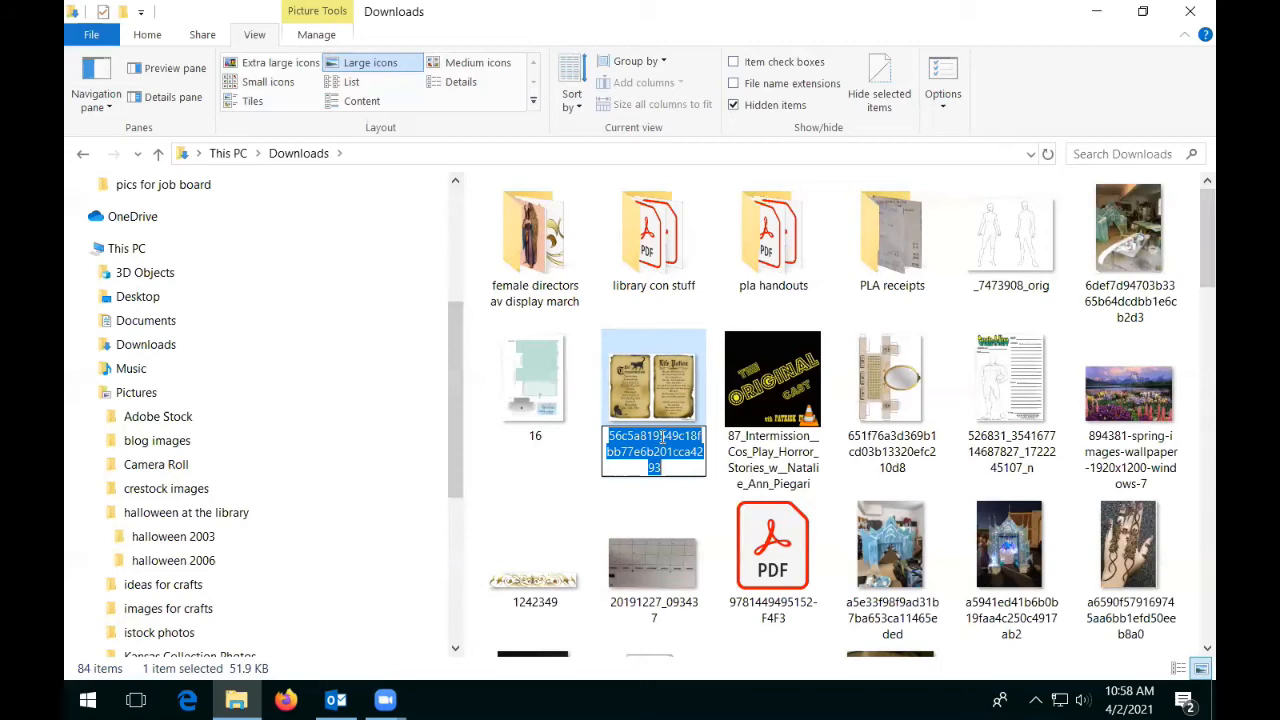
{"action": "key", "text": "BackSpace"}
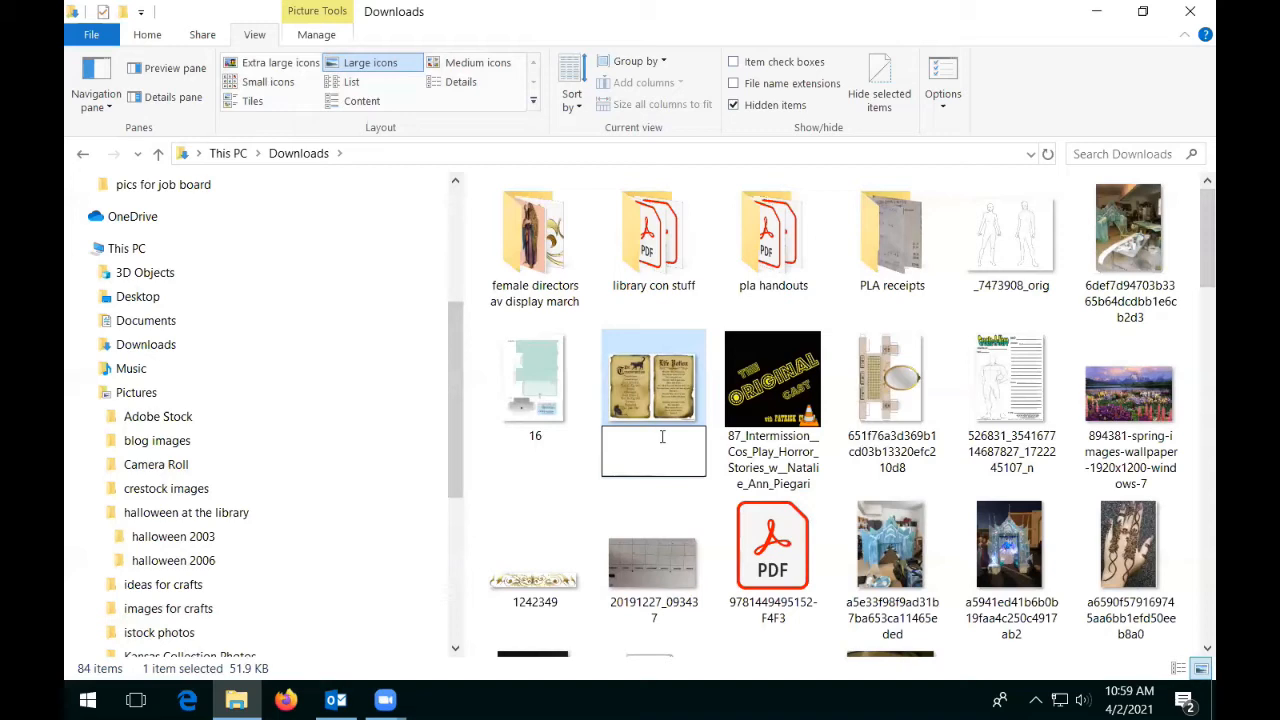
{"action": "type", "text": "Halloween pages for craft project"}
{"action": "key", "text": "Return"}
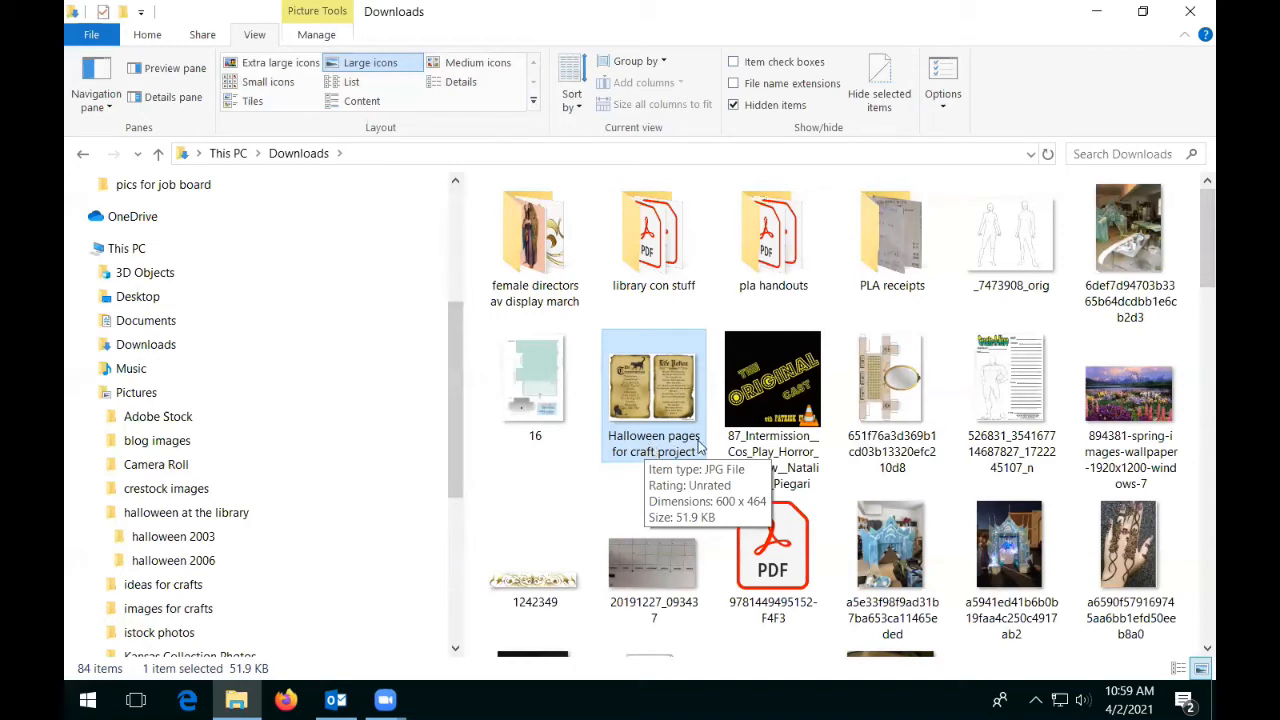
Edit the Halloween image's file name, replacing "for" with a hyphen so it reads "Halloween pages - craft project"
{"action": "left_click", "coordinate": [642, 455]}
{"action": "left_click", "coordinate": [628, 450]}
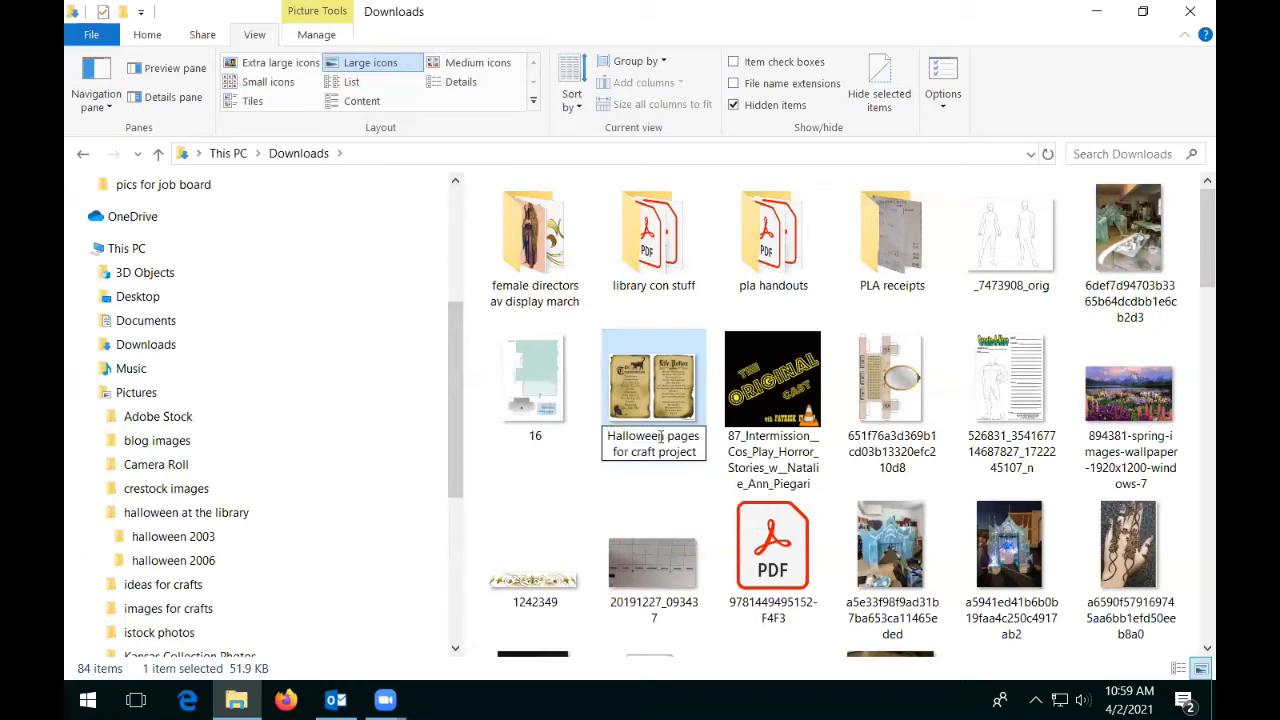
{"action": "key", "text": "BackSpace"}
{"action": "key", "text": "BackSpace"}
{"action": "key", "text": "BackSpace"}
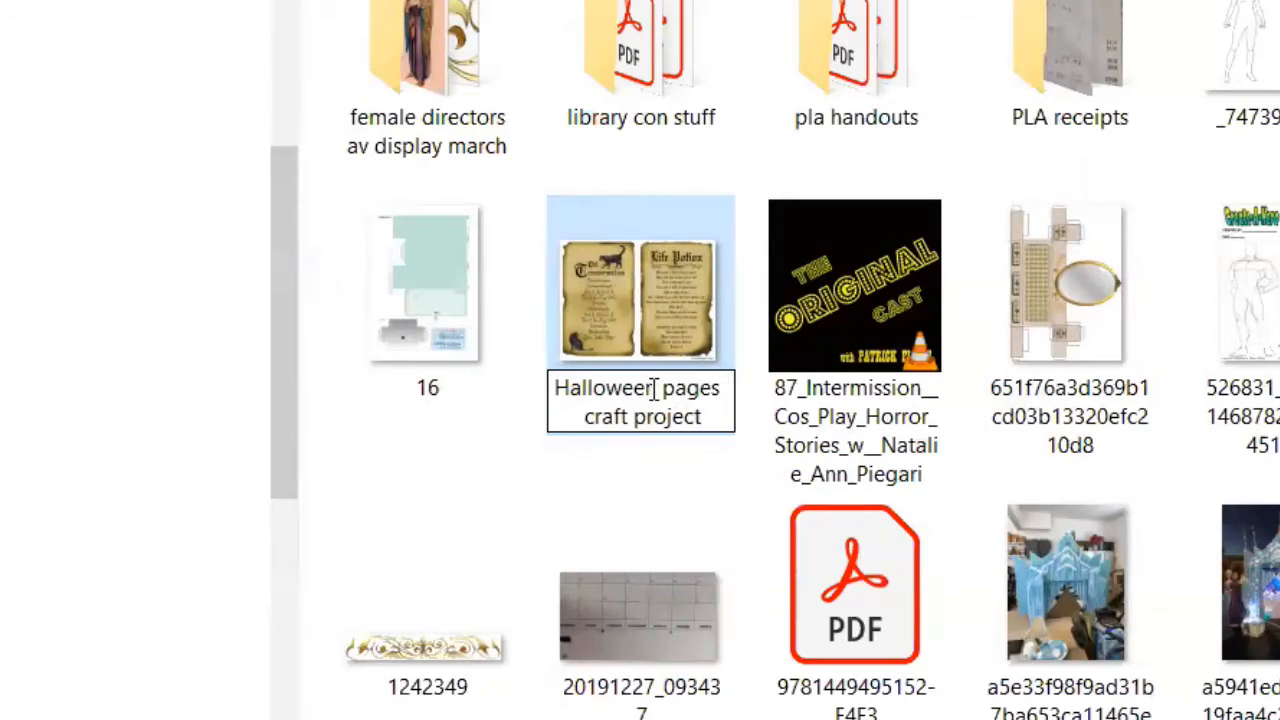
{"action": "type", "text": "-"}
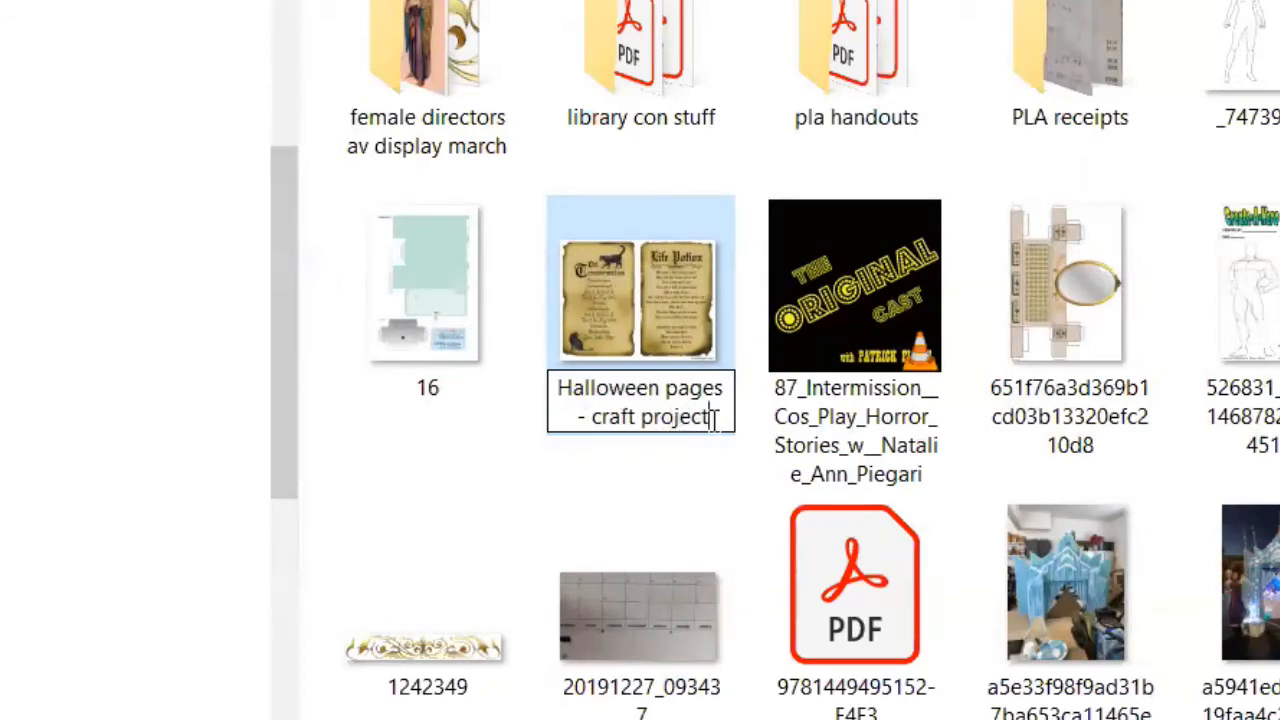
{"action": "key", "text": "End"}
{"action": "key", "text": "Return"}
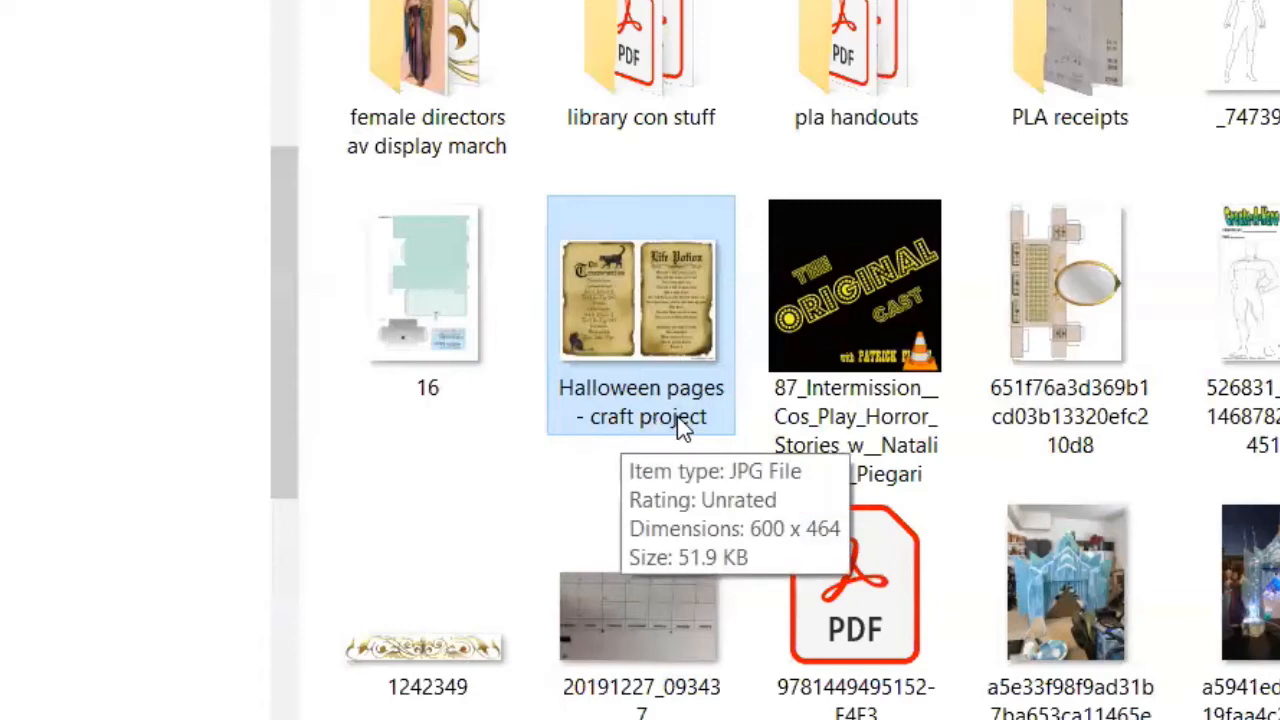
Add the date 04-02-21 in front of the Halloween image's file name, and dismiss the Outlook notification
{"action": "left_click", "coordinate": [714, 424]}
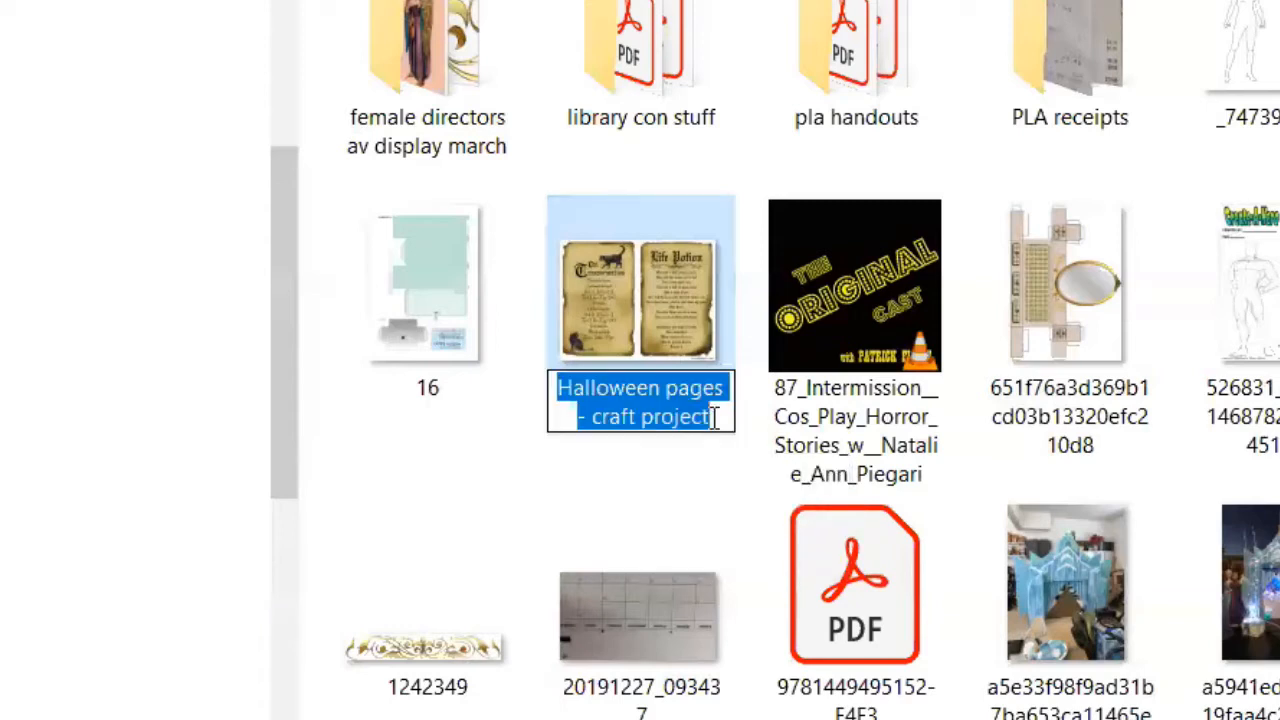
{"action": "left_click", "coordinate": [714, 414]}
{"action": "left_click", "coordinate": [563, 387]}
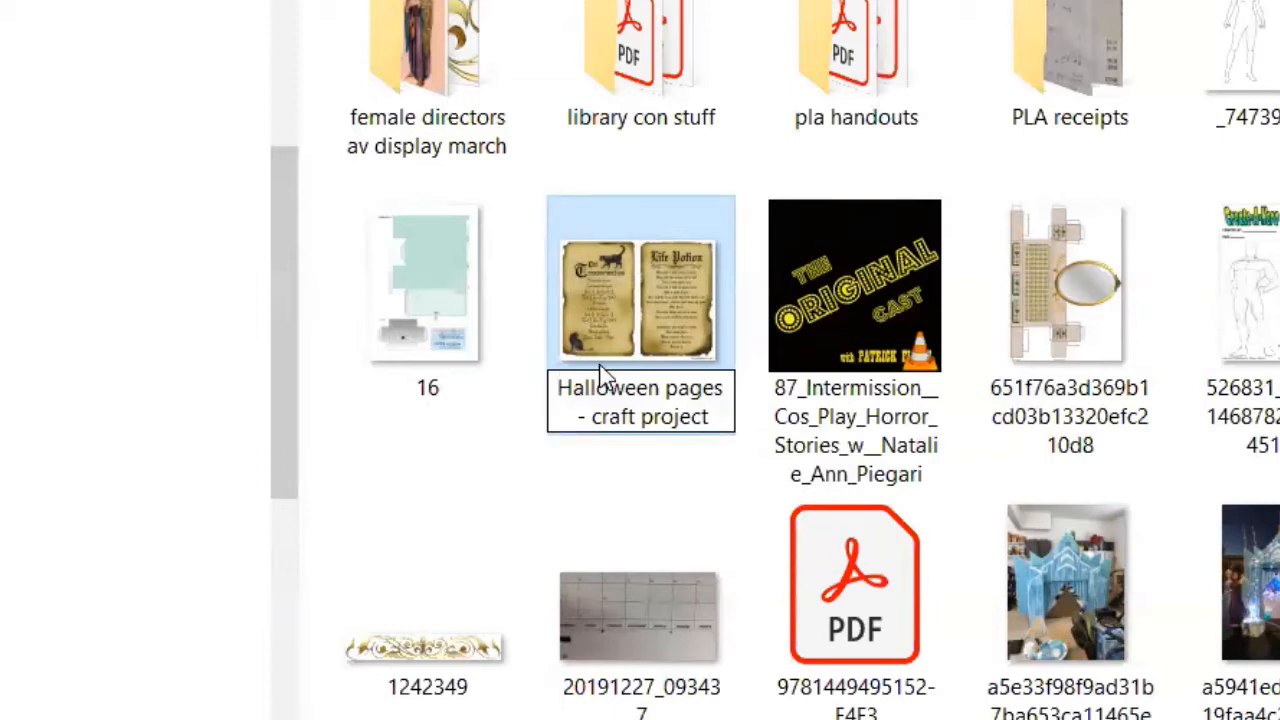
{"action": "type", "text": "03"}
{"action": "type", "text": "/"}
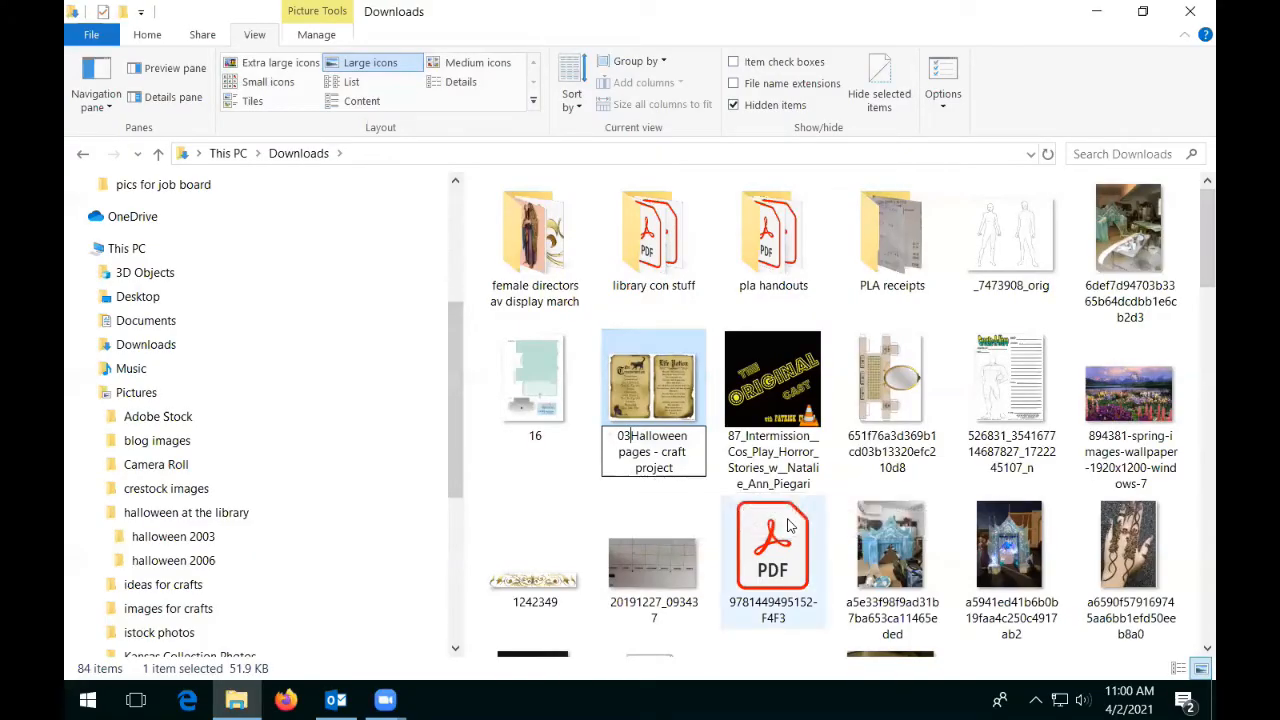
{"action": "type", "text": "-"}
{"action": "type", "text": "4-"}
{"action": "type", "text": "02-21"}
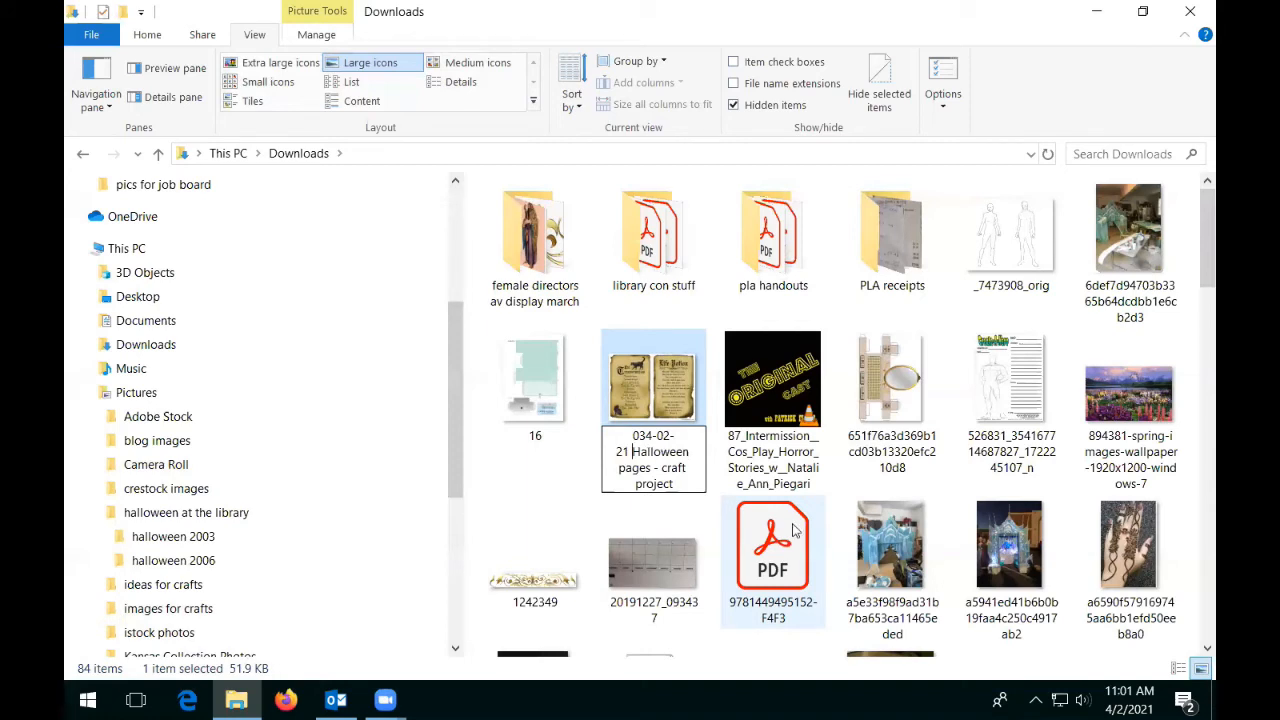
{"action": "left_click", "coordinate": [645, 436]}
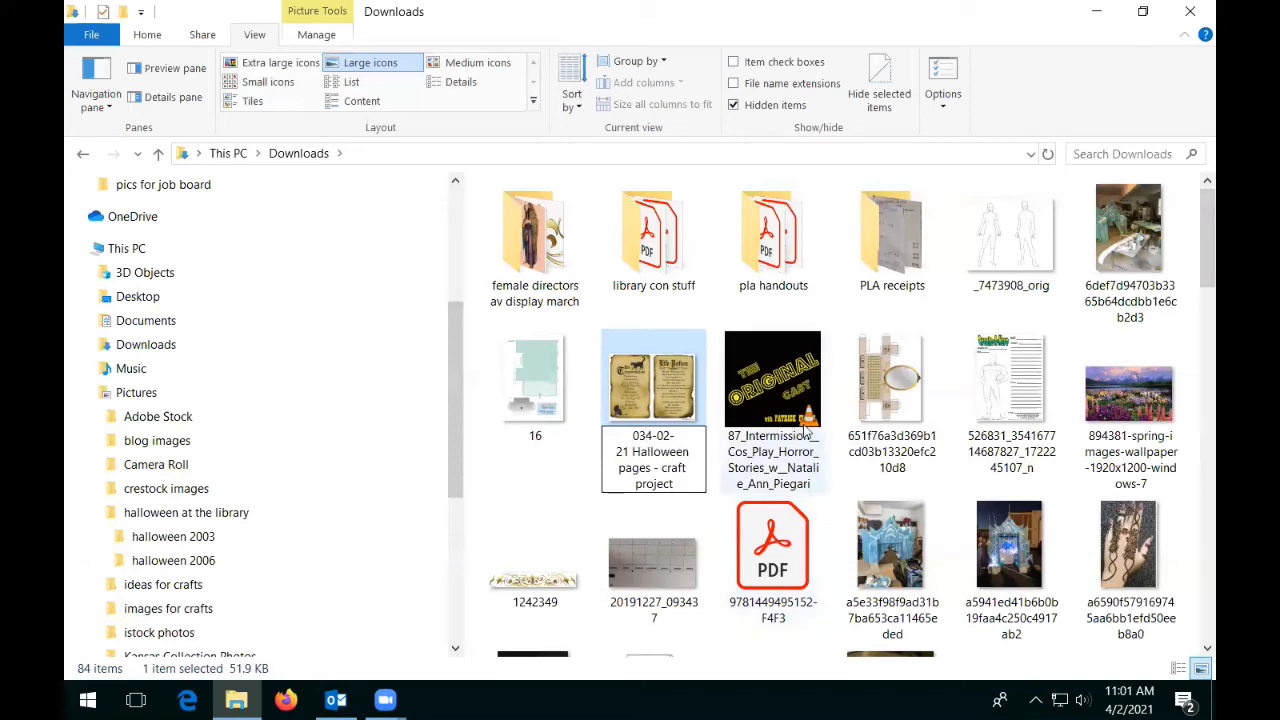
{"action": "key", "text": "BackSpace"}
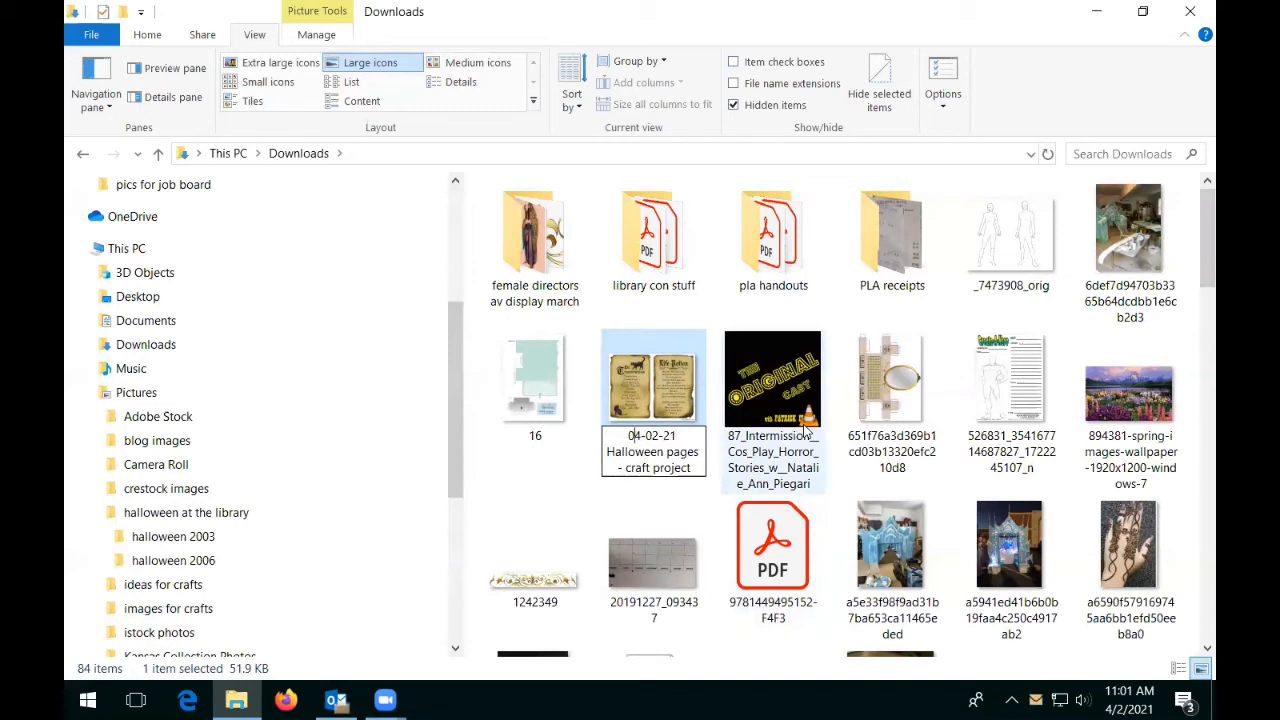
{"action": "key", "text": "Return"}
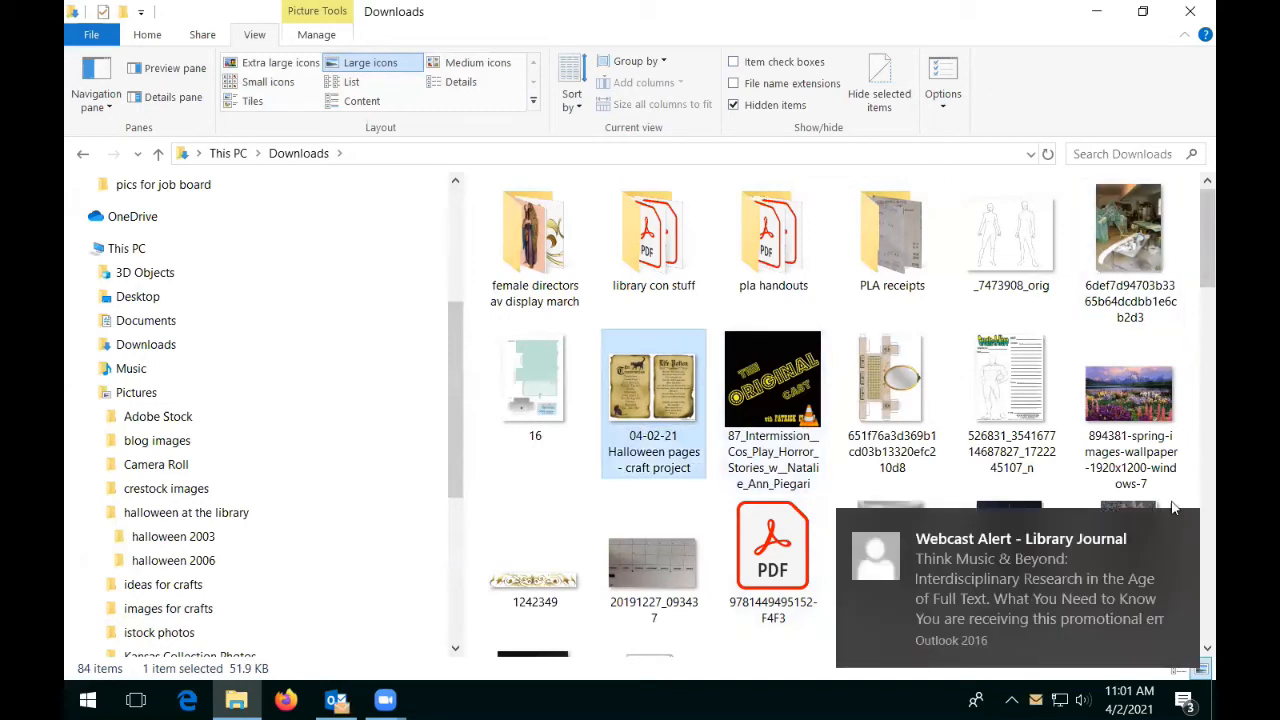
{"action": "left_click", "coordinate": [1182, 526]}
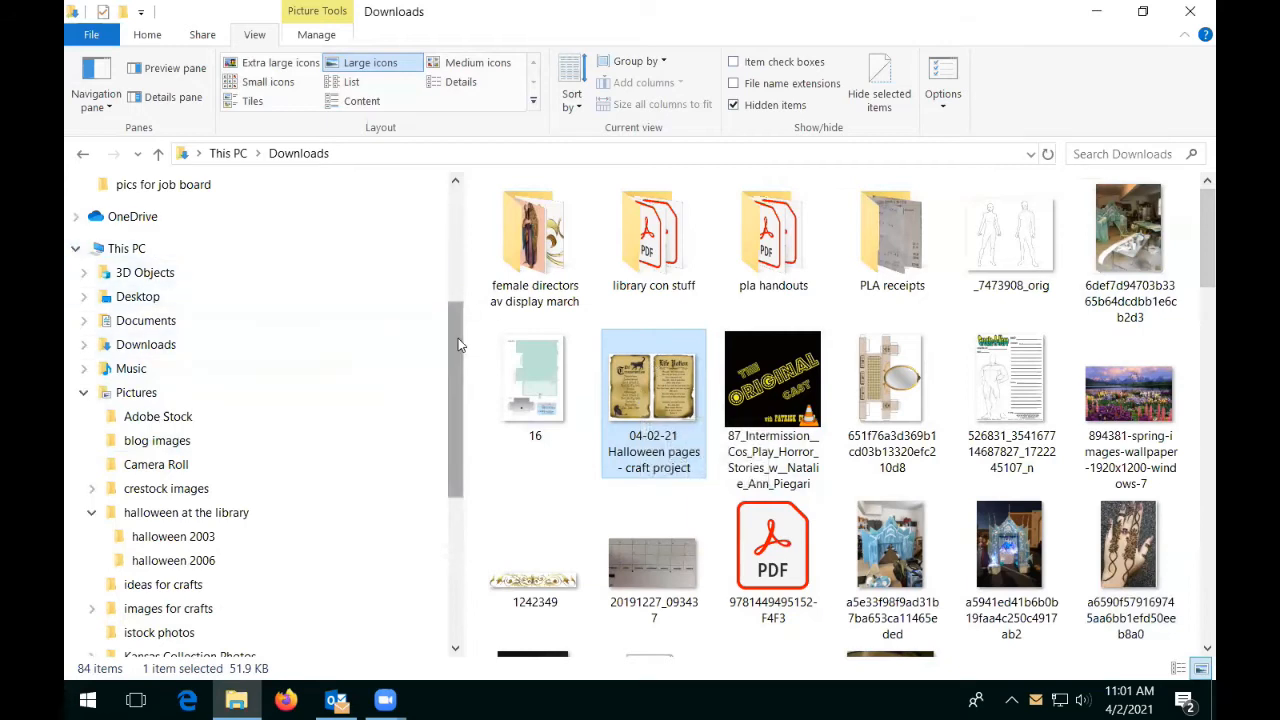
Bring the folders under This PC into view and try to move the "04-02-21 Halloween pages - craft project" image
{"action": "left_click_drag", "start_coordinate": [458, 338], "coordinate": [469, 293]}
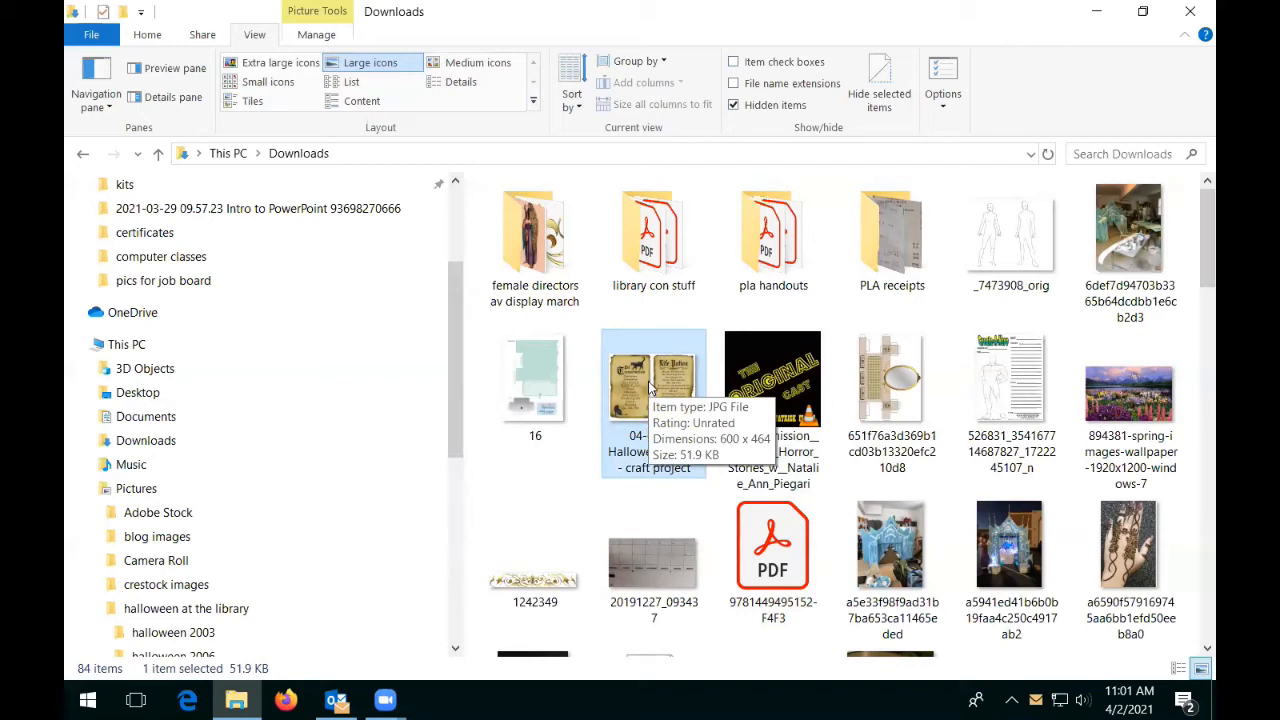
{"action": "mouse_move", "coordinate": [648, 381]}
{"action": "left_mouse_down"}
{"action": "mouse_move", "coordinate": [437, 366]}
{"action": "mouse_move", "coordinate": [240, 389]}
{"action": "mouse_move", "coordinate": [643, 375]}
{"action": "mouse_move", "coordinate": [634, 394]}
{"action": "mouse_move", "coordinate": [185, 338]}
{"action": "mouse_move", "coordinate": [187, 398]}
{"action": "mouse_move", "coordinate": [629, 395]}
{"action": "left_mouse_up"}
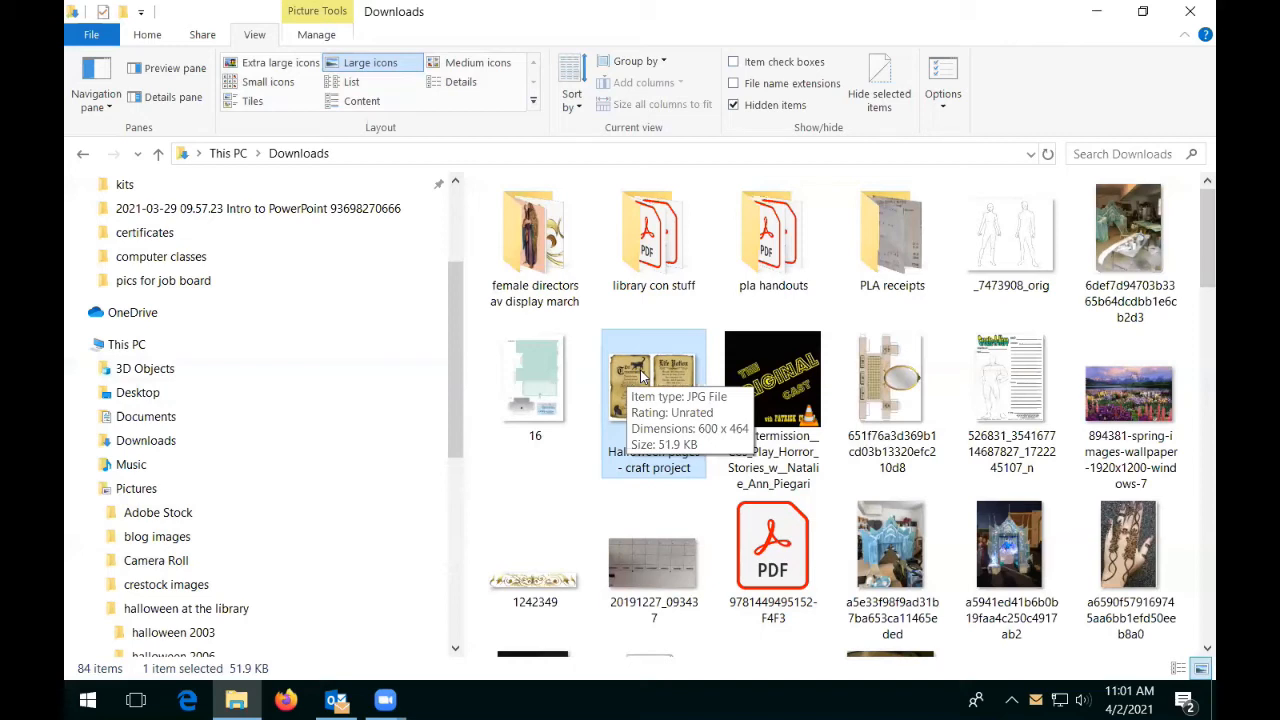
{"action": "left_click_drag", "start_coordinate": [642, 376], "coordinate": [624, 425]}
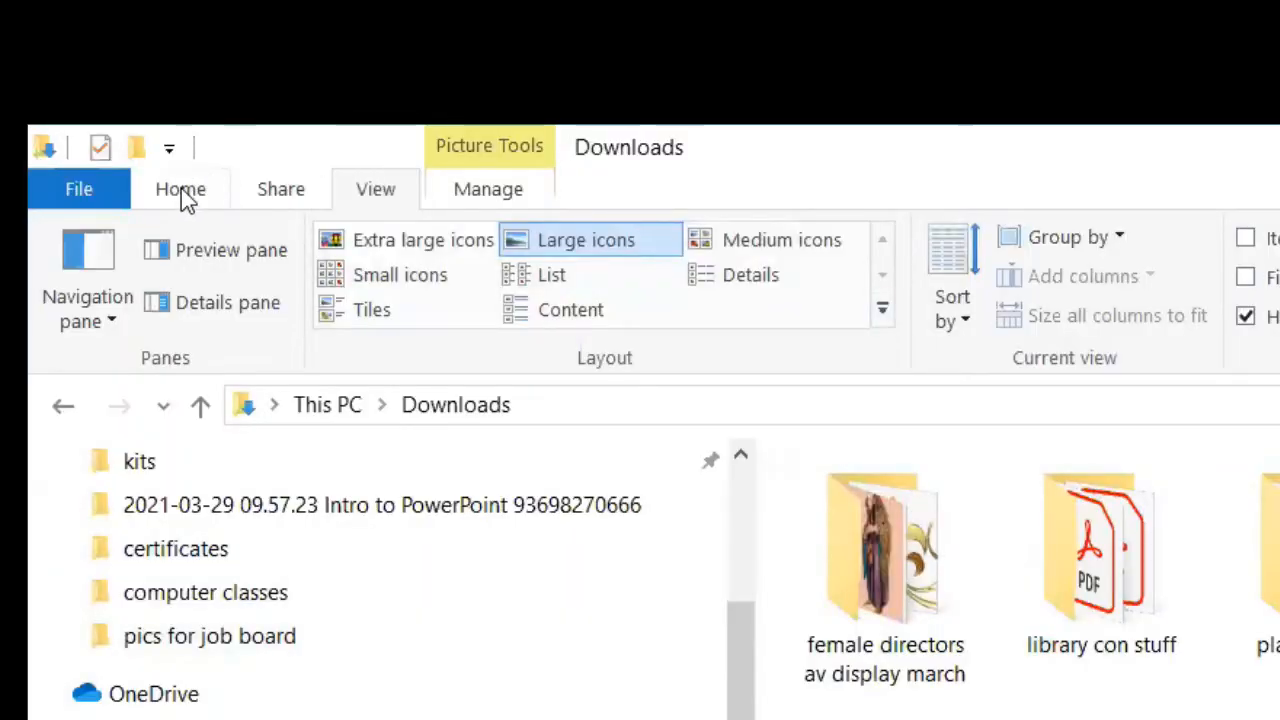
Browse the Move to destinations for the "04-02-21 Halloween pages - craft project" image, and open the dialog for choosing another location
{"action": "left_click", "coordinate": [181, 188]}
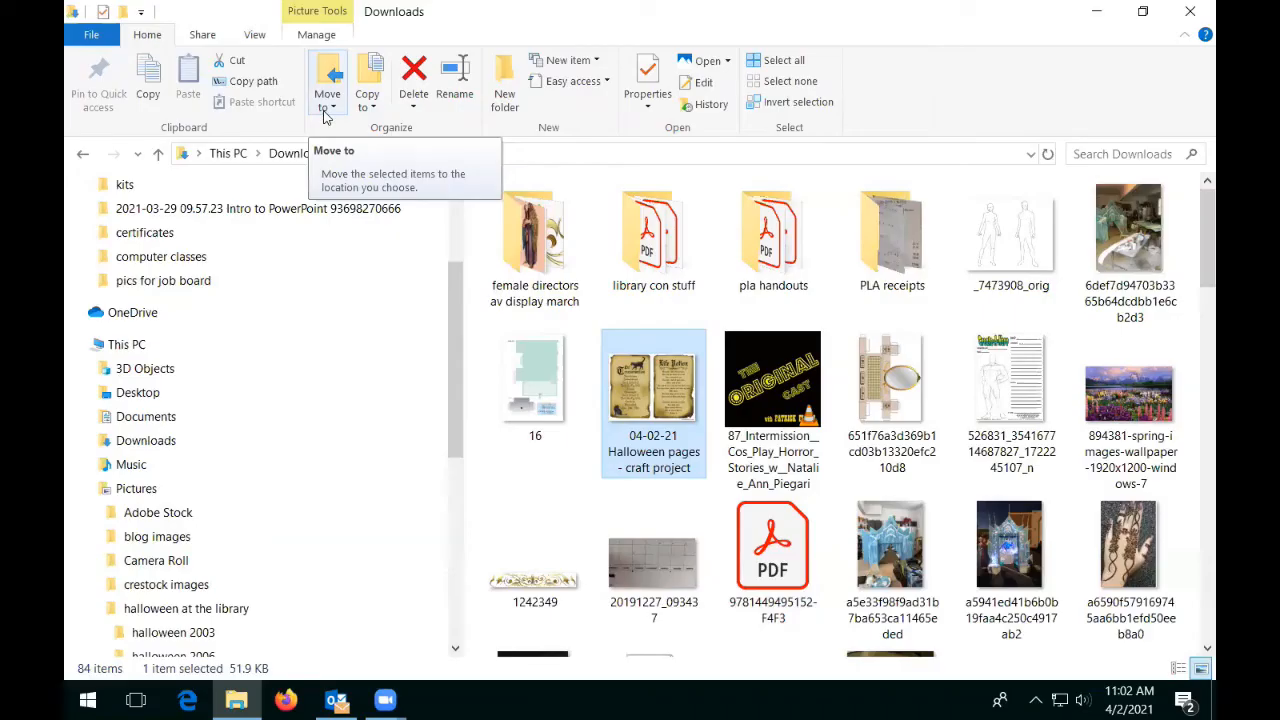
{"action": "left_click", "coordinate": [327, 100]}
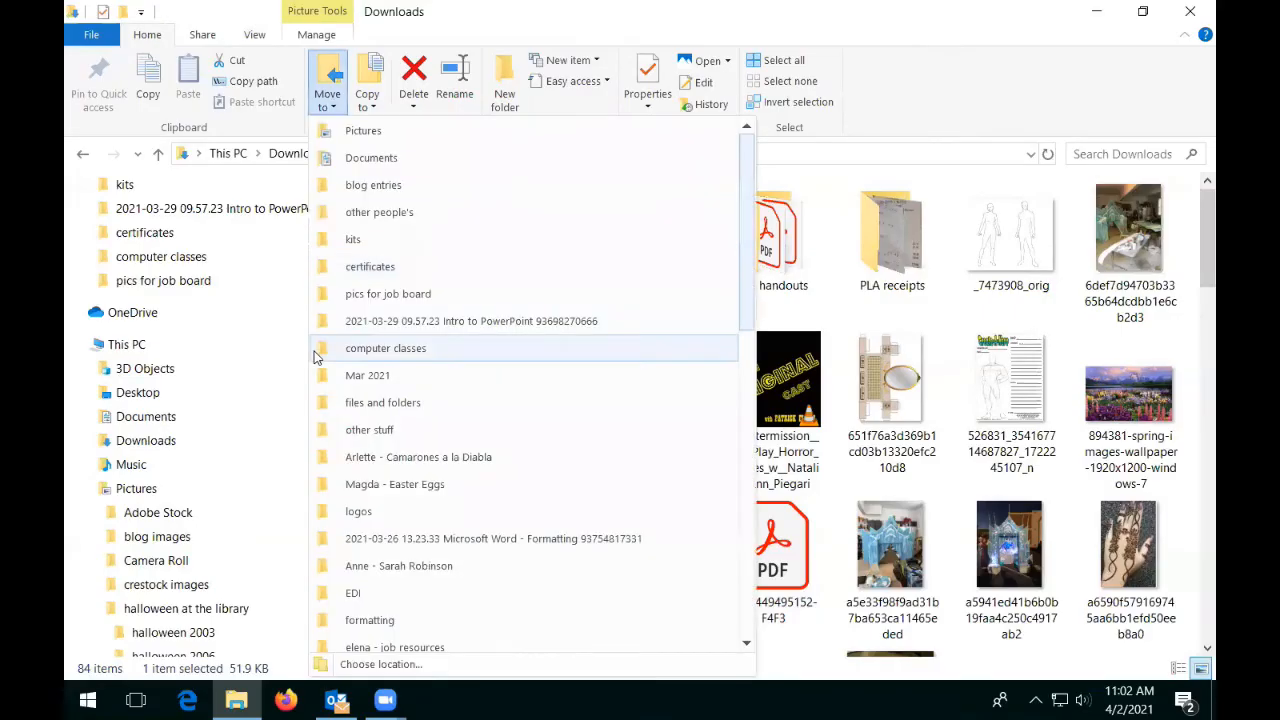
{"action": "scroll", "coordinate": [395, 410], "scroll_direction": "down", "scroll_amount": 10}
{"action": "scroll", "coordinate": [350, 366], "scroll_direction": "up", "scroll_amount": 9}
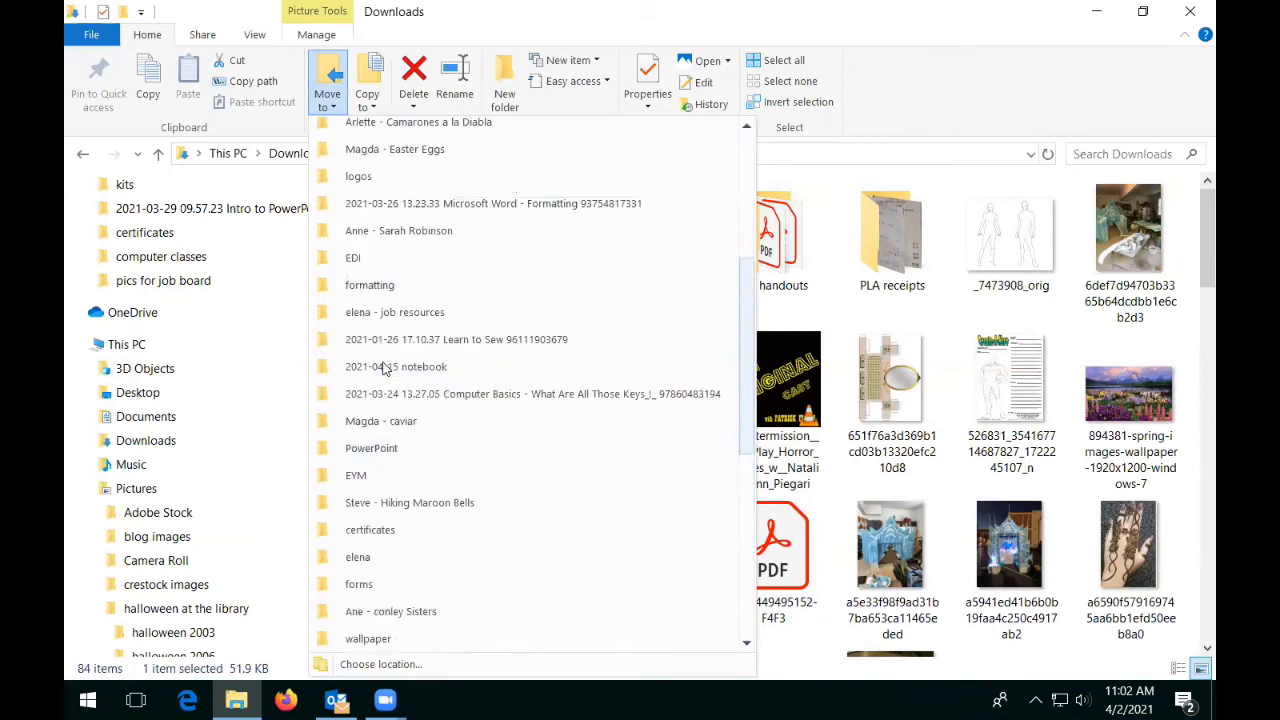
{"action": "scroll", "coordinate": [415, 203], "scroll_direction": "up", "scroll_amount": 1}
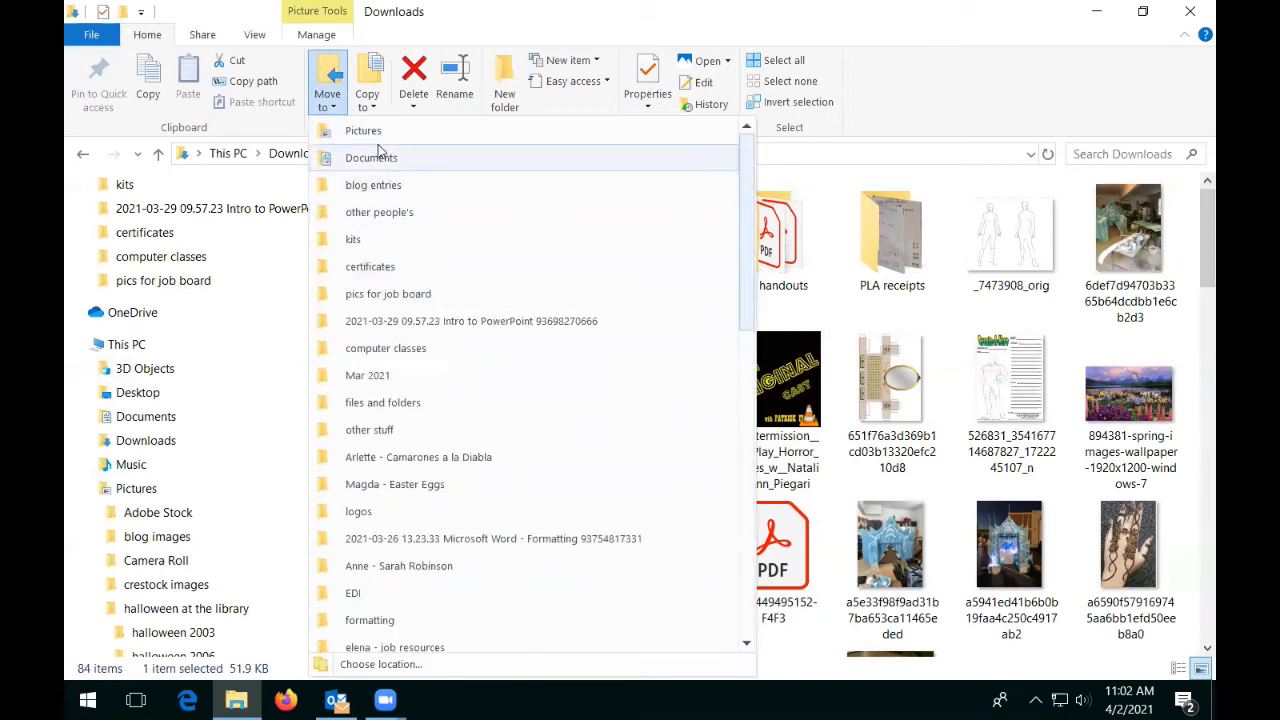
{"action": "scroll", "coordinate": [420, 356], "scroll_direction": "down", "scroll_amount": 5}
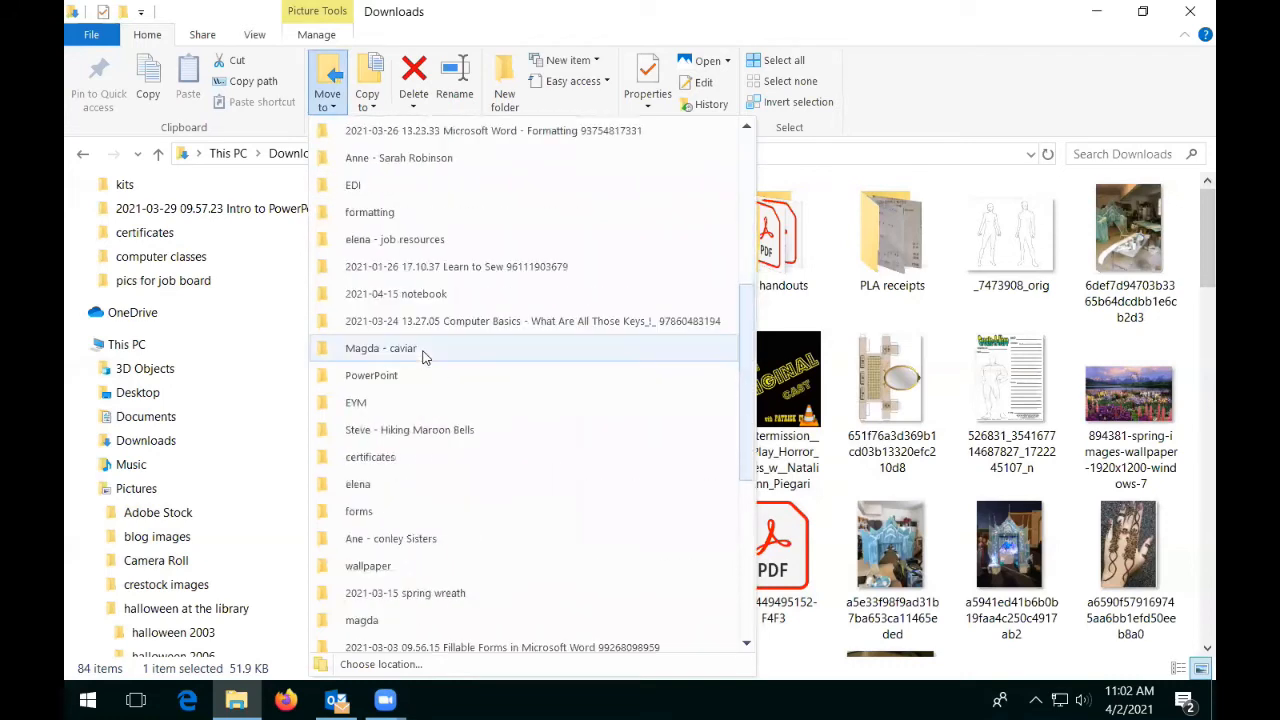
{"action": "scroll", "coordinate": [422, 356], "scroll_direction": "down", "scroll_amount": 5}
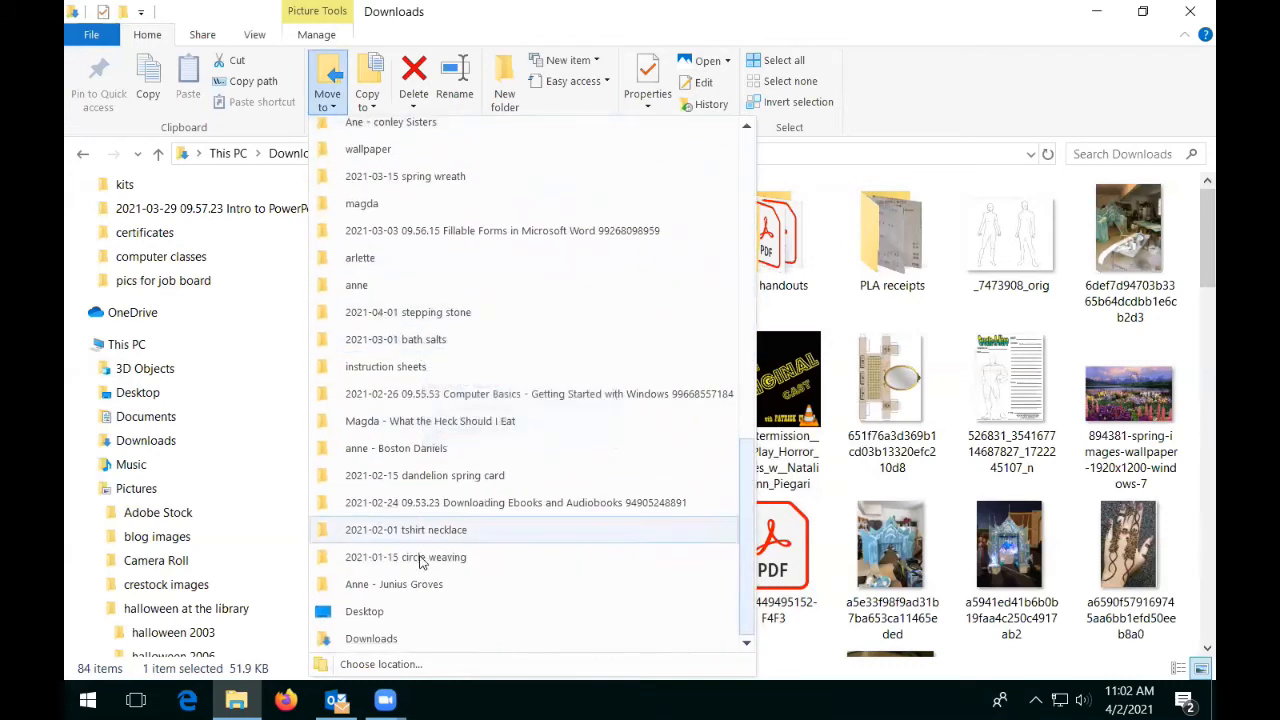
{"action": "left_click", "coordinate": [352, 665]}
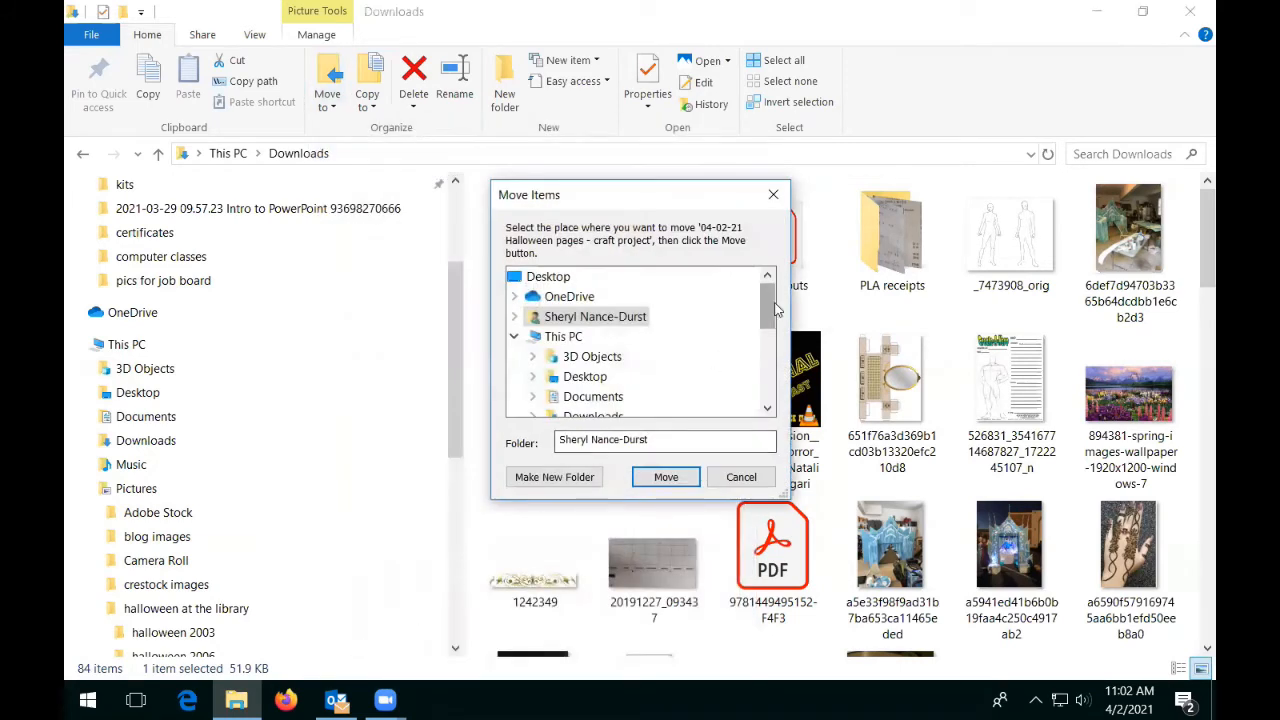
Expand Pictures in the Move Items dialog and look at its crestock images and halloween at the library subfolders
{"action": "scroll", "coordinate": [658, 402], "scroll_direction": "down", "scroll_amount": 2}
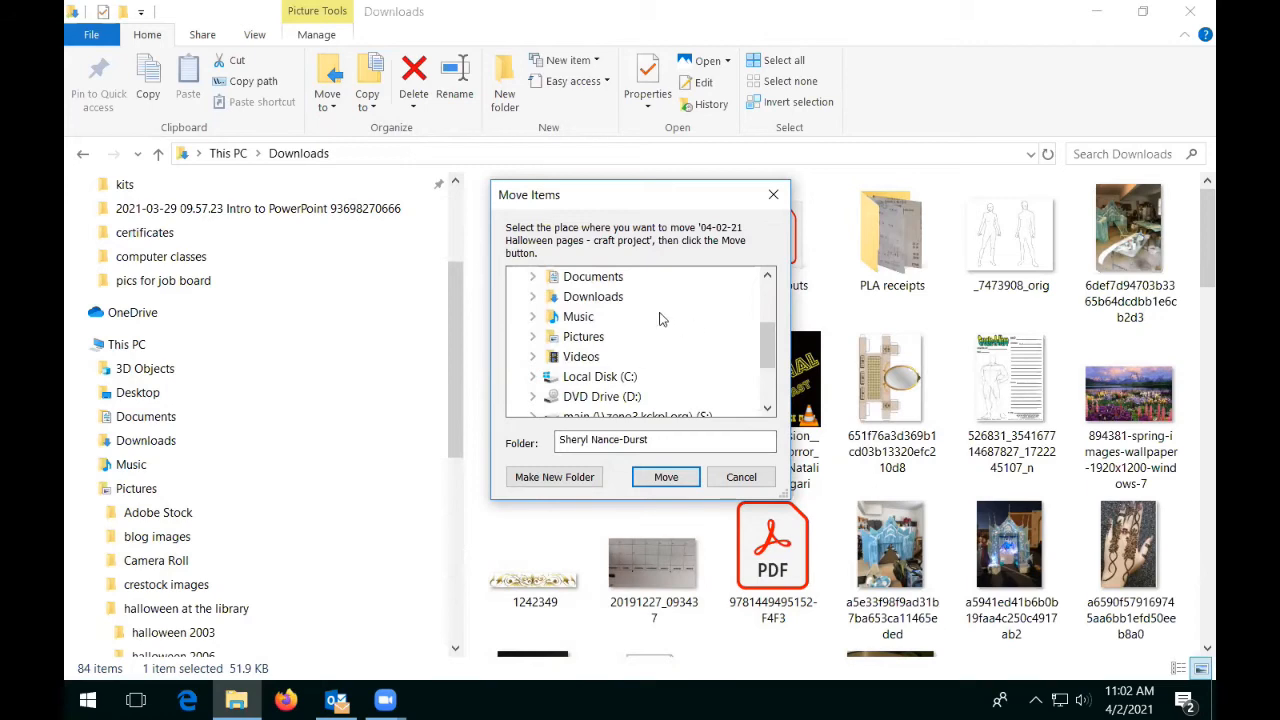
{"action": "left_click", "coordinate": [533, 337]}
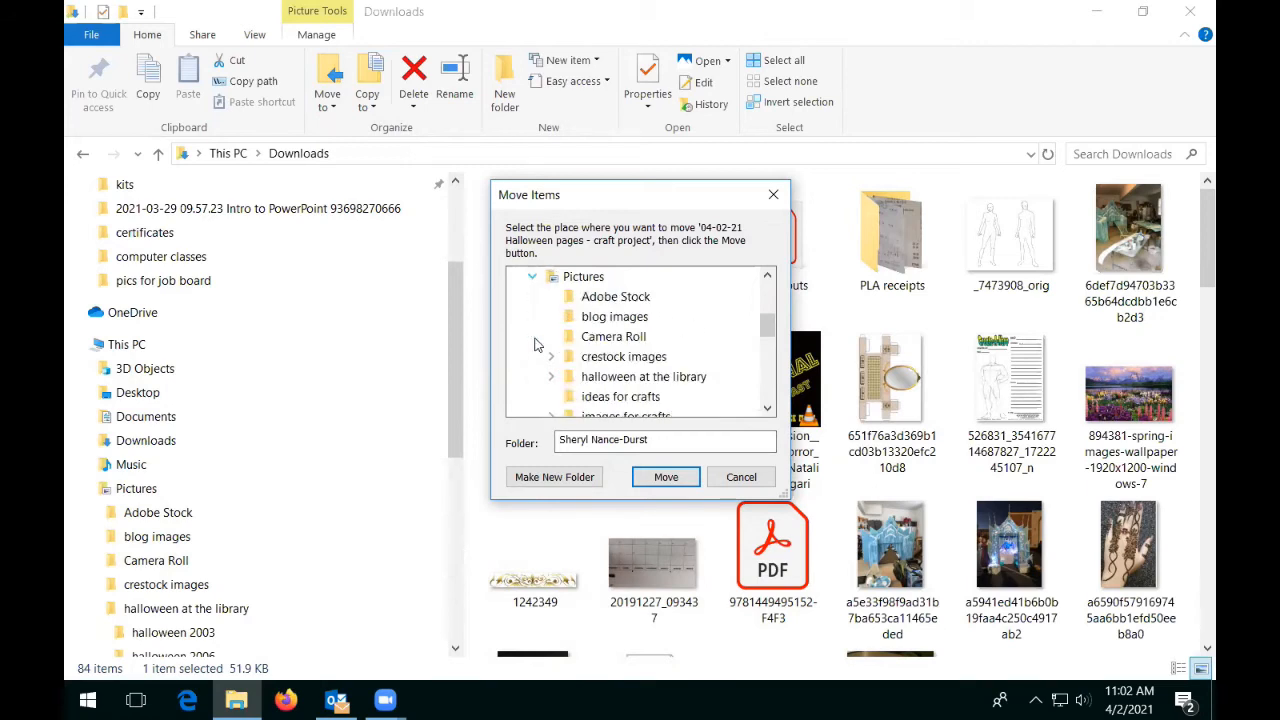
{"action": "left_click", "coordinate": [551, 376]}
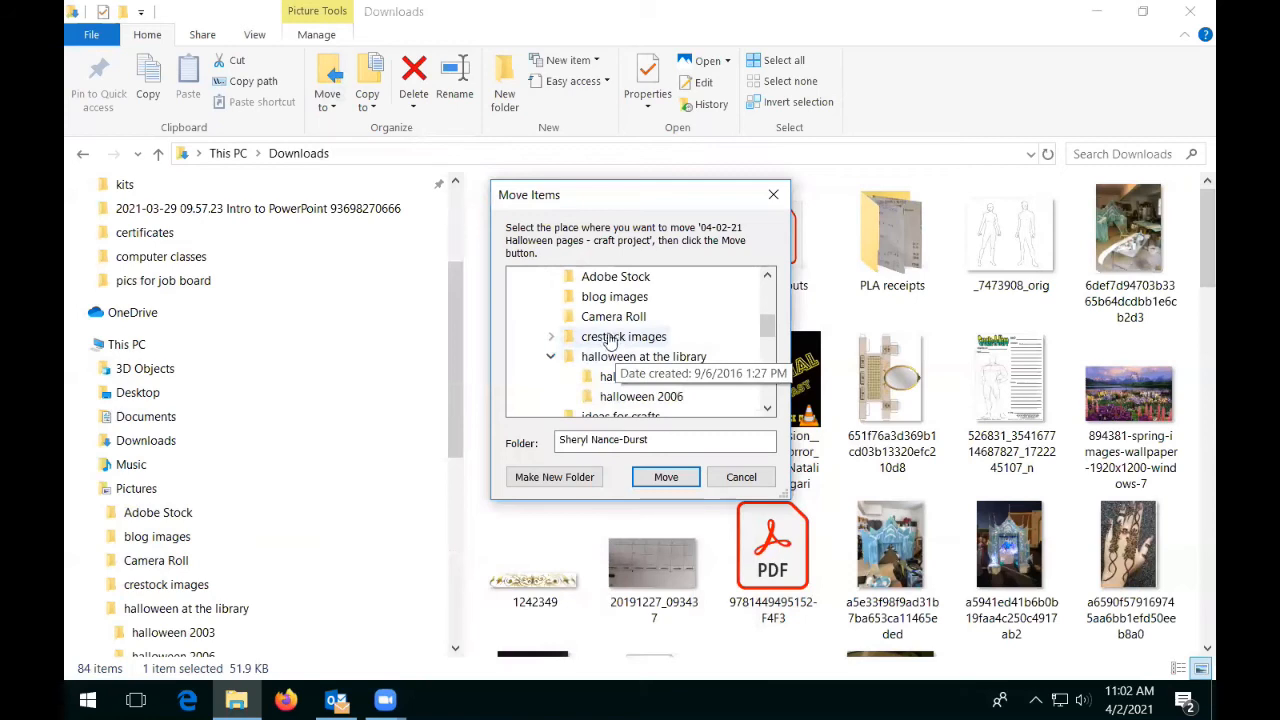
{"action": "left_click", "coordinate": [550, 336]}
{"action": "left_click", "coordinate": [631, 362]}
{"action": "left_click", "coordinate": [622, 337]}
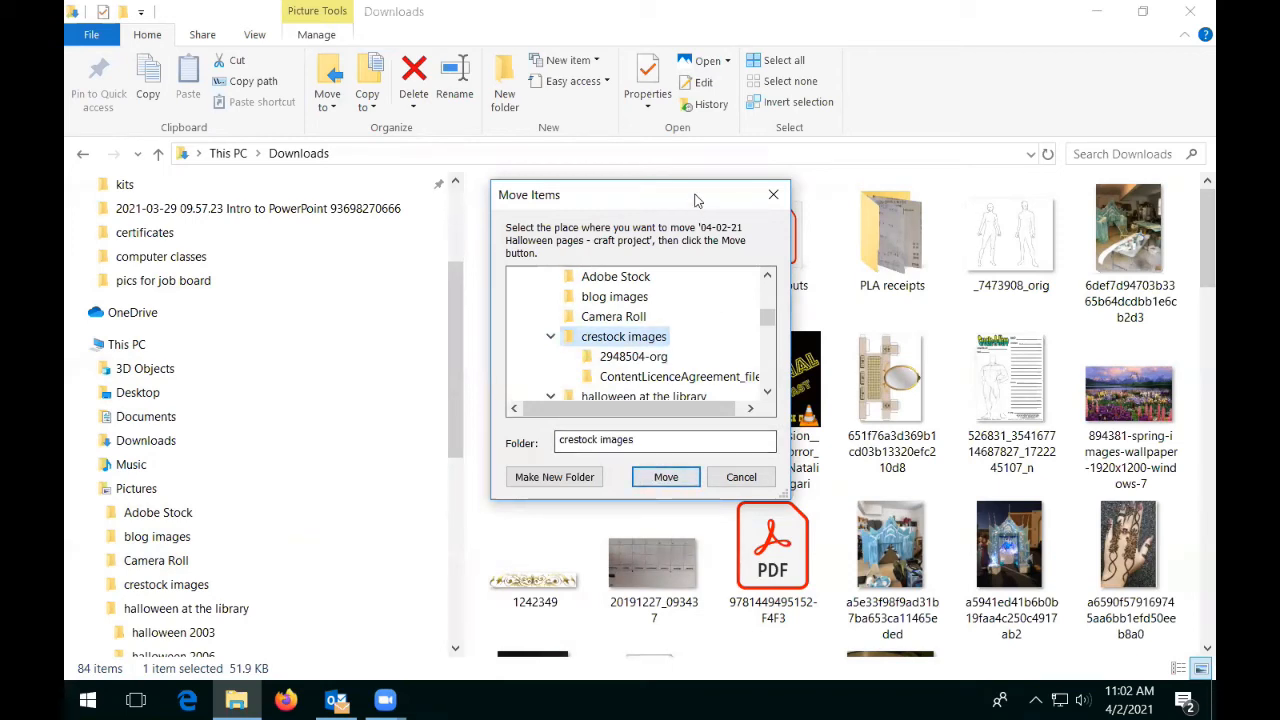
Reposition the Move Items dialog away from the Halloween image and collapse the crestock images and Pictures folders
{"action": "left_click_drag", "start_coordinate": [697, 201], "coordinate": [518, 187]}
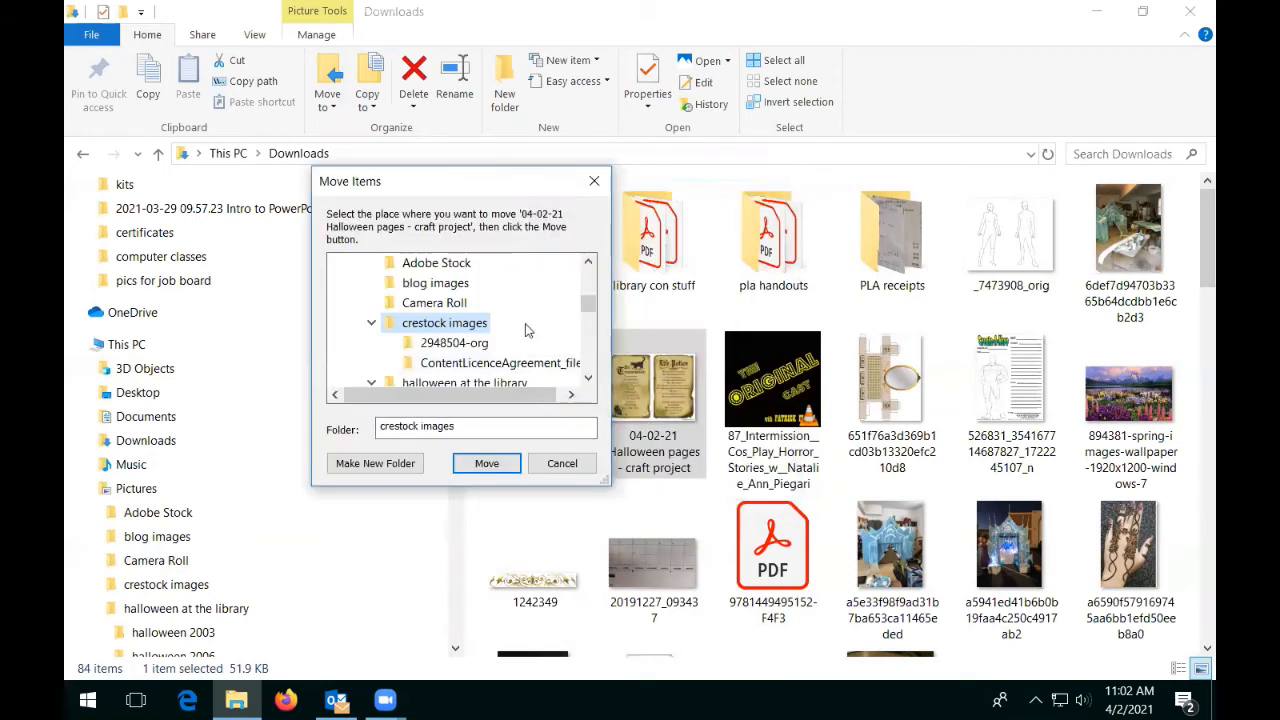
{"action": "left_click", "coordinate": [371, 322]}
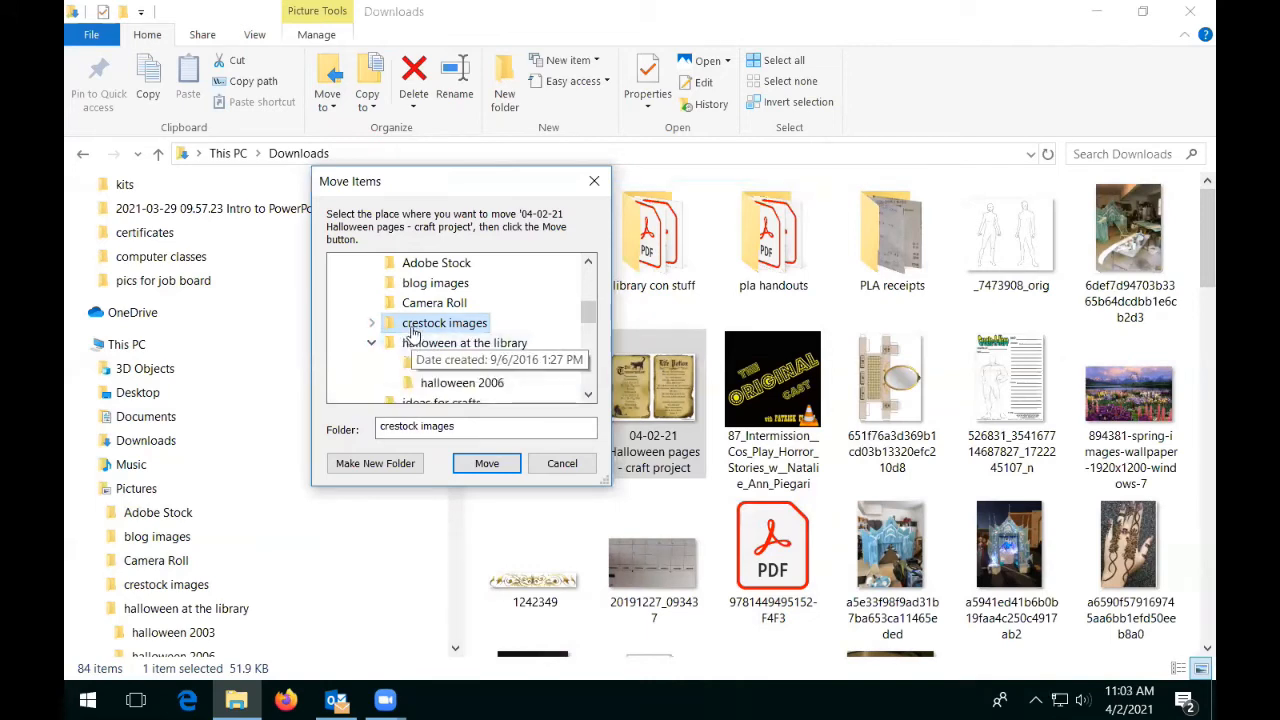
{"action": "scroll", "coordinate": [484, 366], "scroll_direction": "up", "scroll_amount": 1}
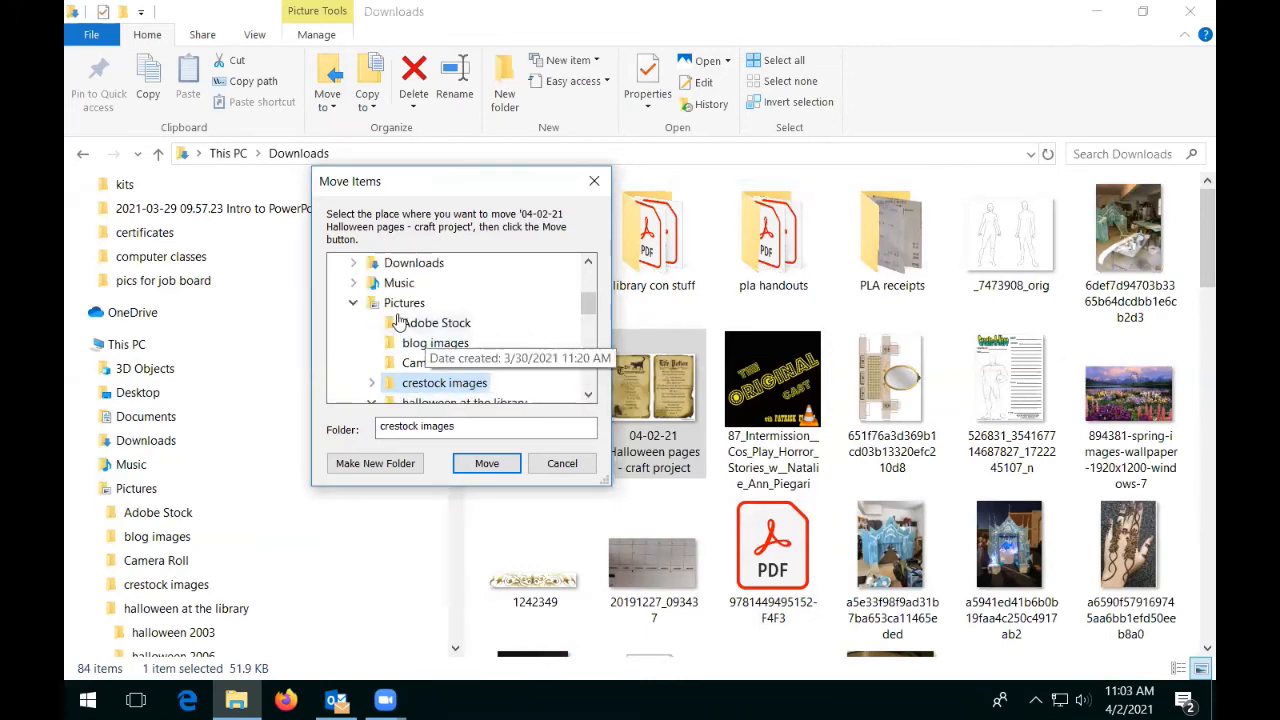
{"action": "left_click", "coordinate": [352, 302]}
{"action": "scroll", "coordinate": [367, 320], "scroll_direction": "up", "scroll_amount": 1}
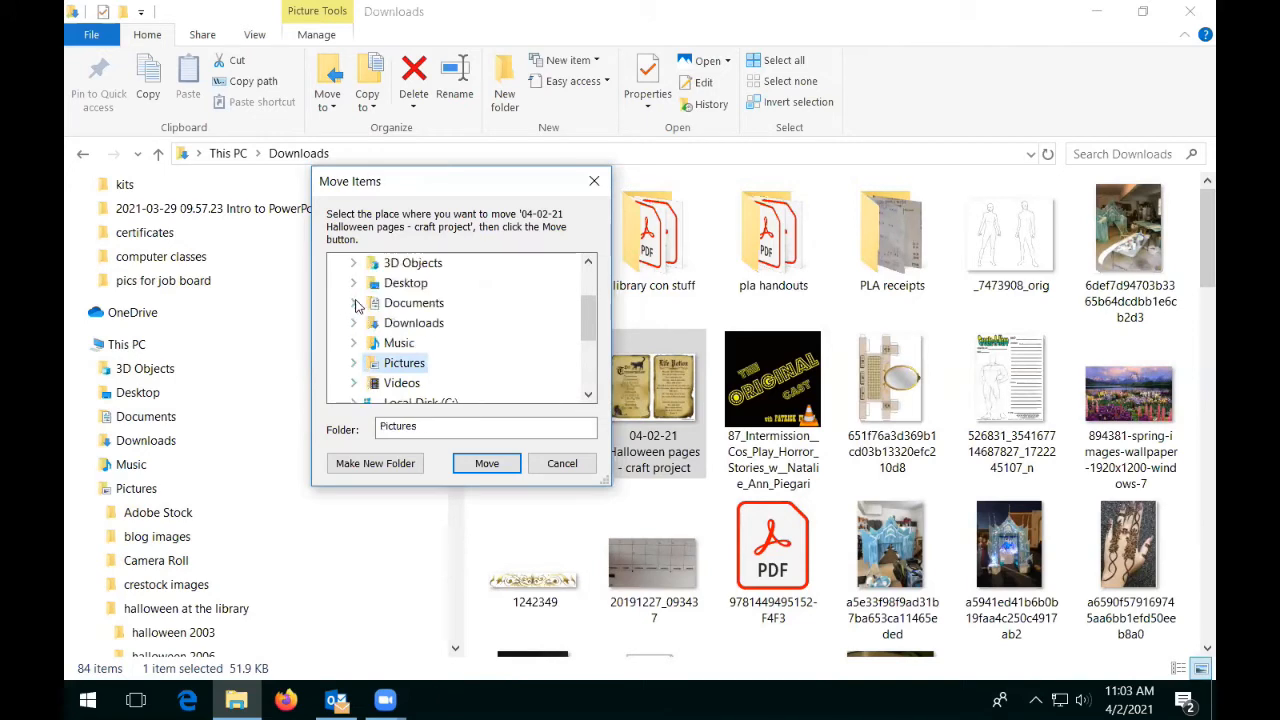
Move the Halloween image into Documents > Library Programs > EYM > Crafts > idea sheets
{"action": "left_click", "coordinate": [353, 303]}
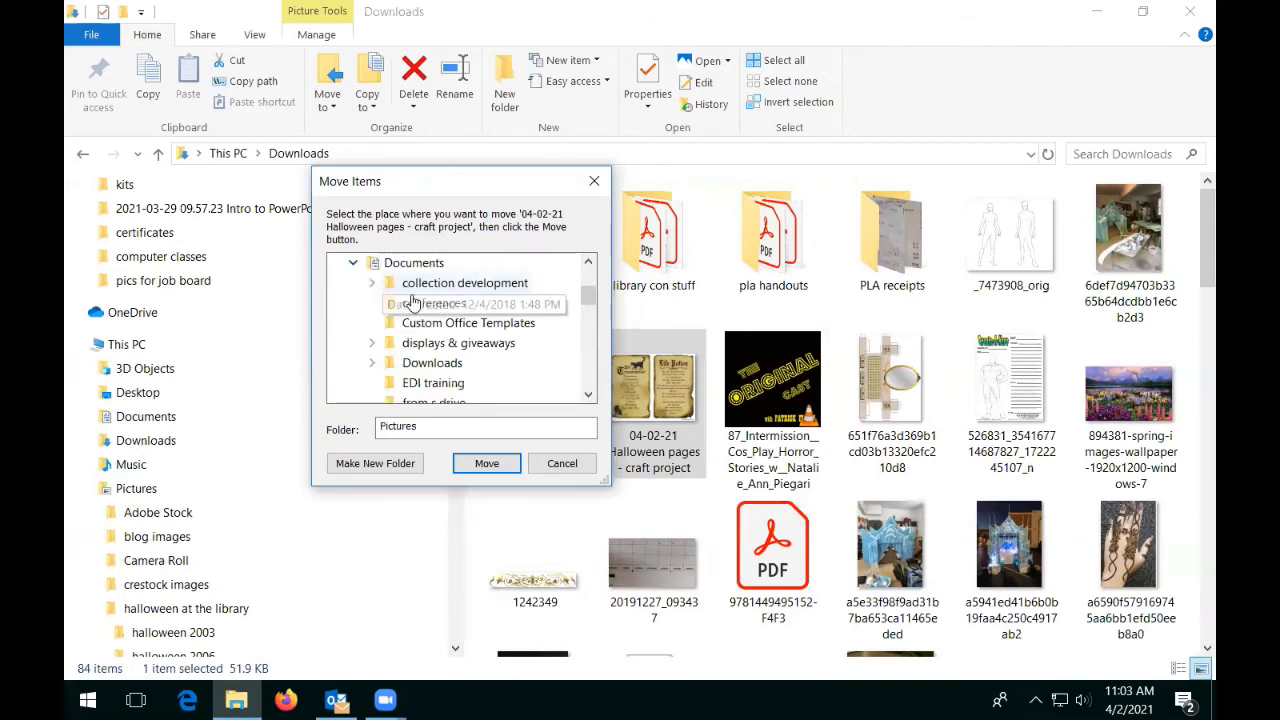
{"action": "scroll", "coordinate": [370, 290], "scroll_direction": "down", "scroll_amount": 2}
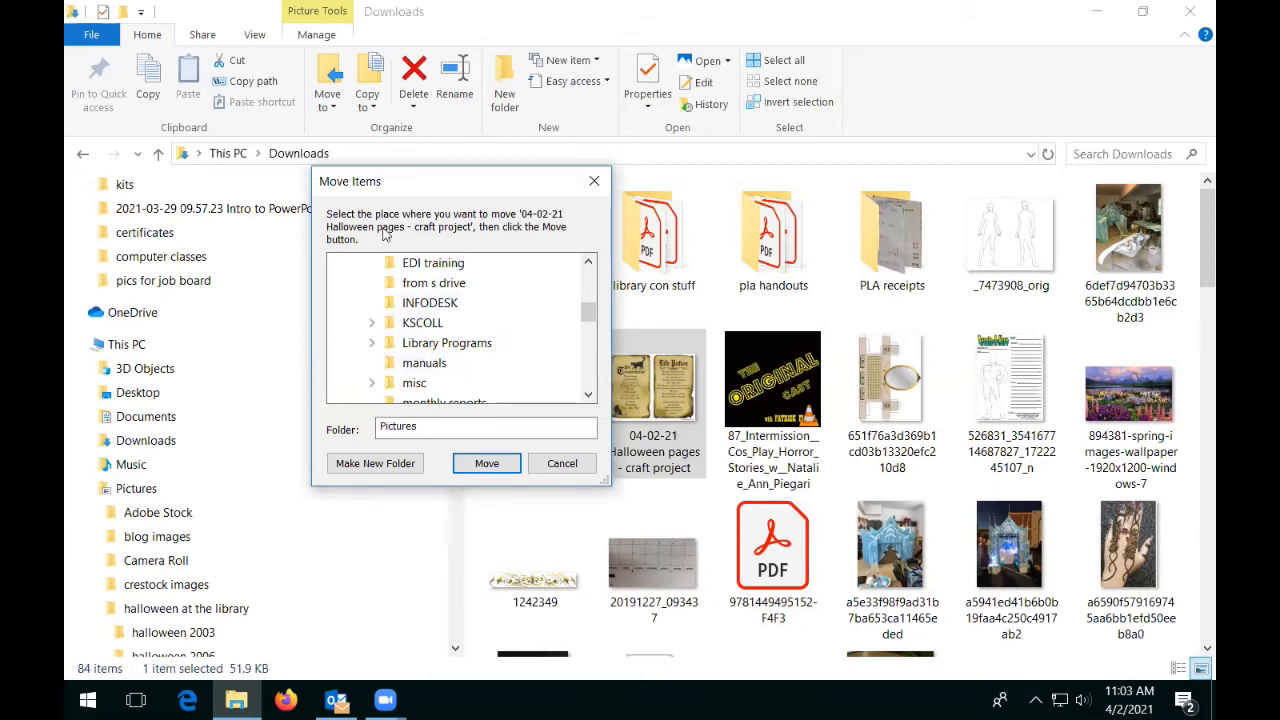
{"action": "left_click", "coordinate": [370, 344]}
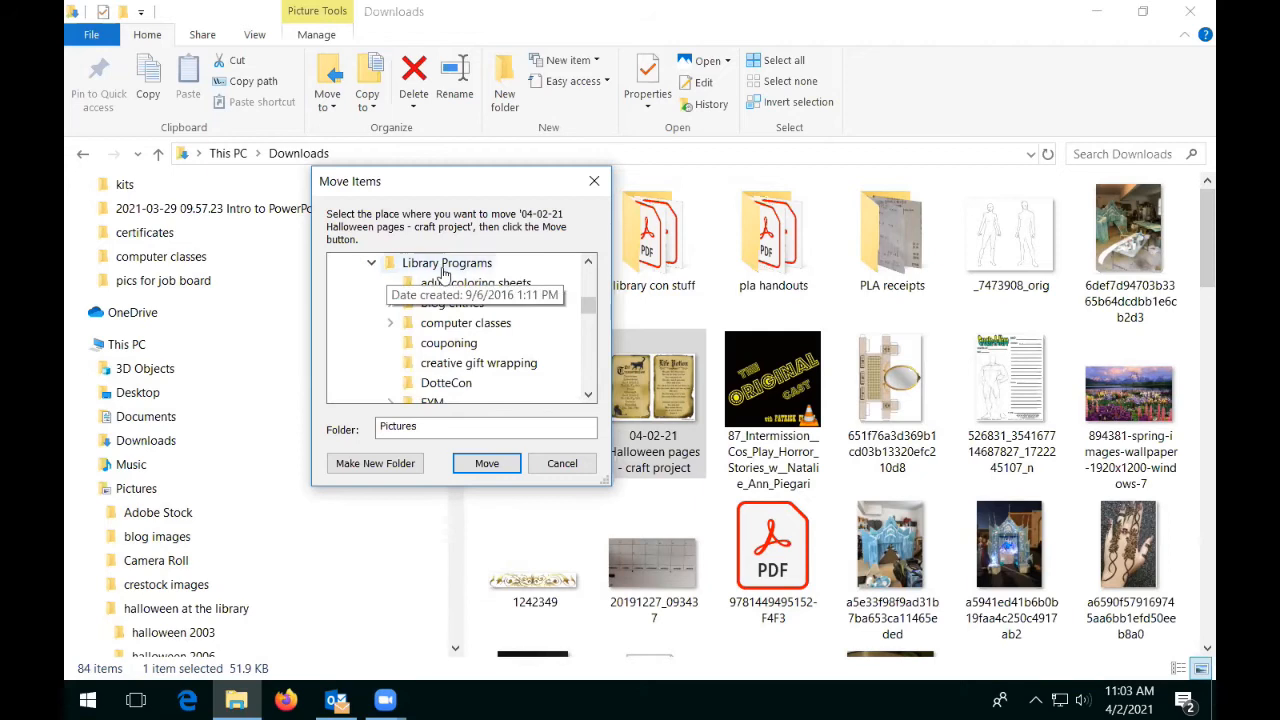
{"action": "scroll", "coordinate": [400, 300], "scroll_direction": "down", "scroll_amount": 2}
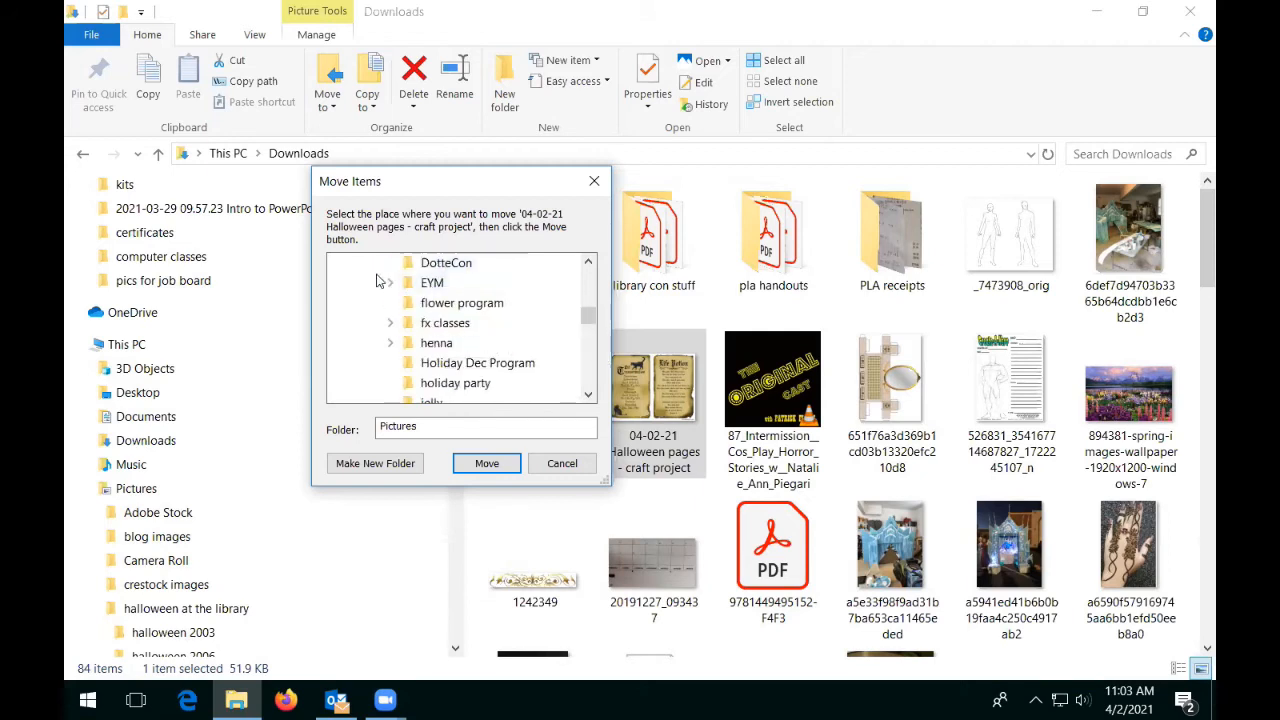
{"action": "left_click", "coordinate": [390, 285]}
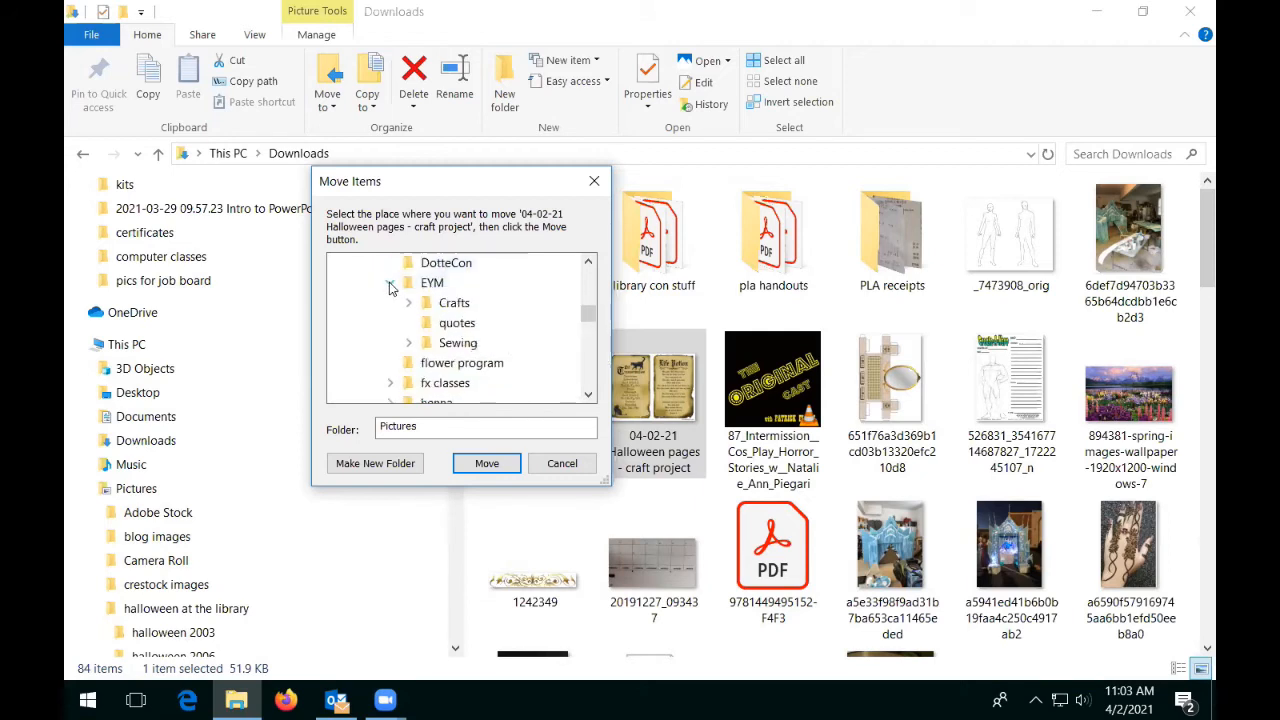
{"action": "double_click", "coordinate": [467, 308]}
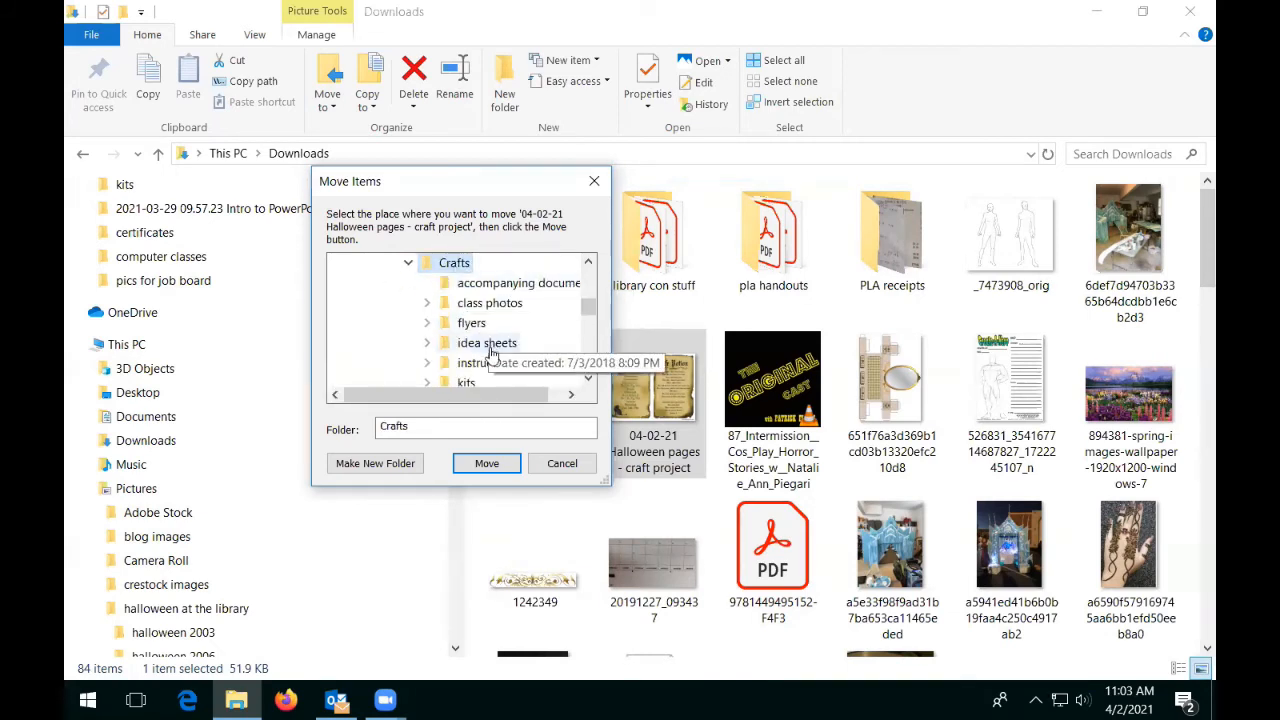
{"action": "double_click", "coordinate": [486, 343]}
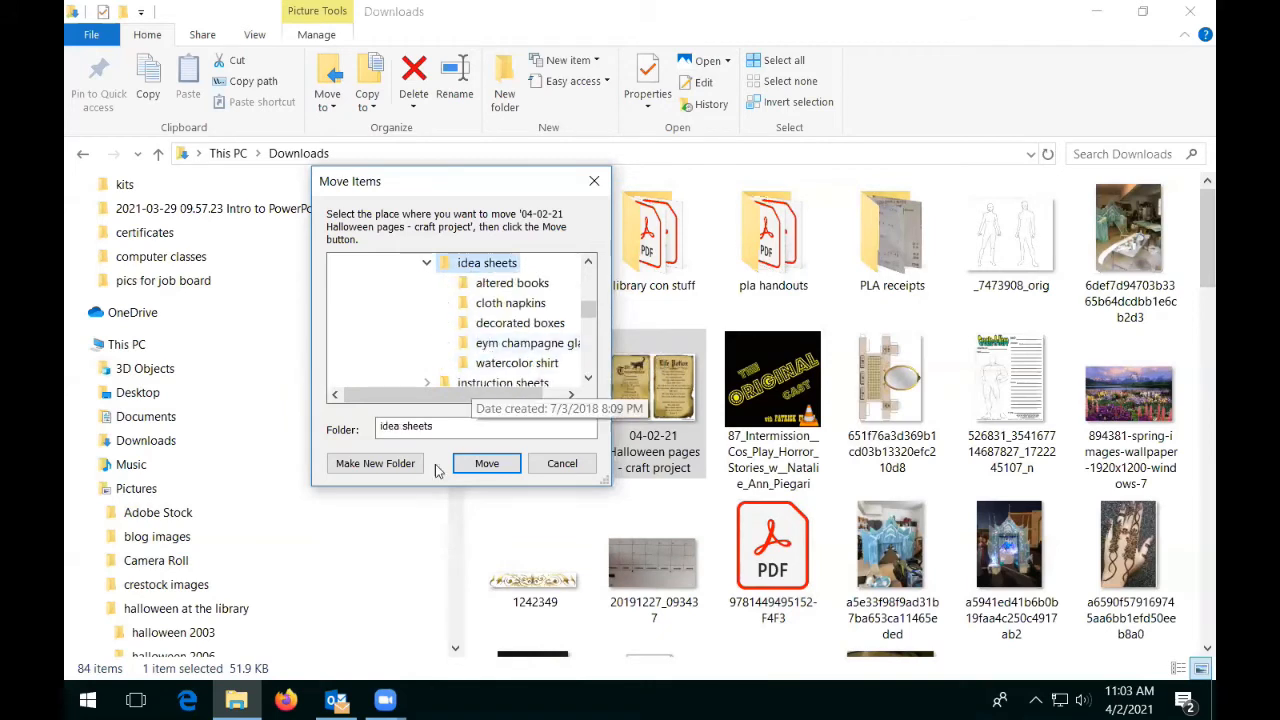
{"action": "left_click", "coordinate": [487, 463]}
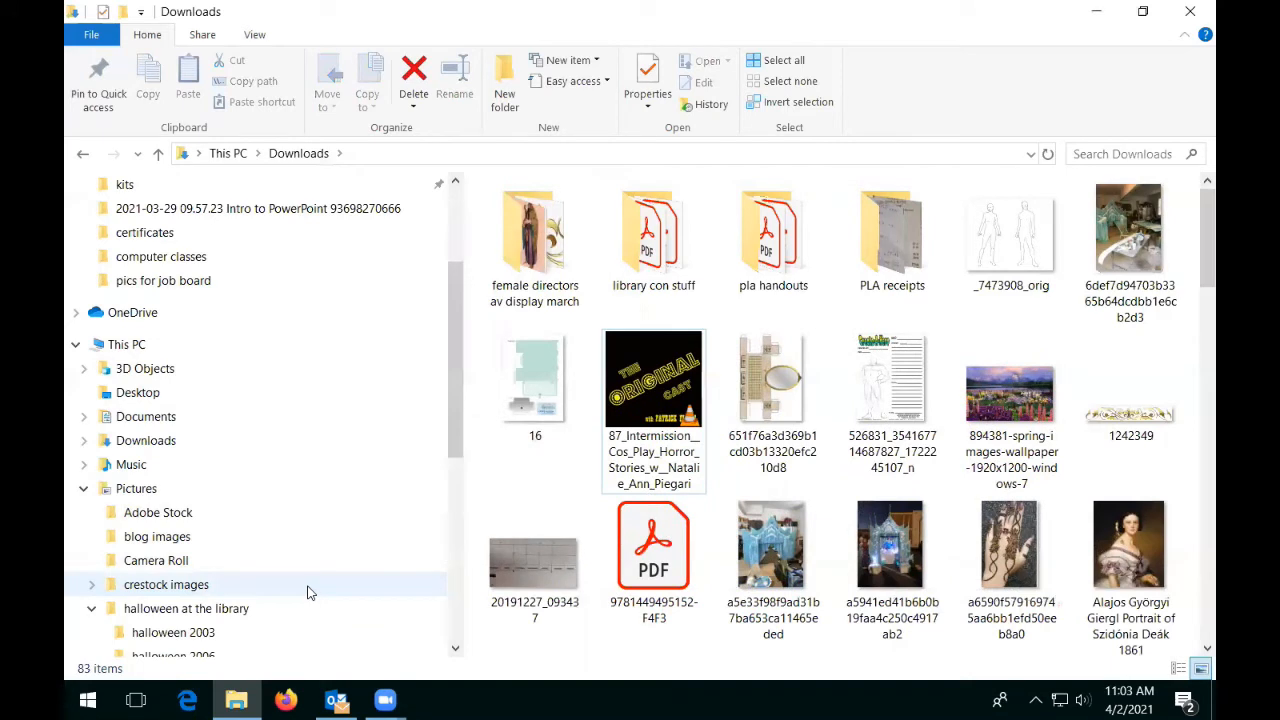
Open Documents > Library Programs > EYM > Crafts > idea sheets and check its contents for the moved Halloween image
{"action": "left_click", "coordinate": [84, 488]}
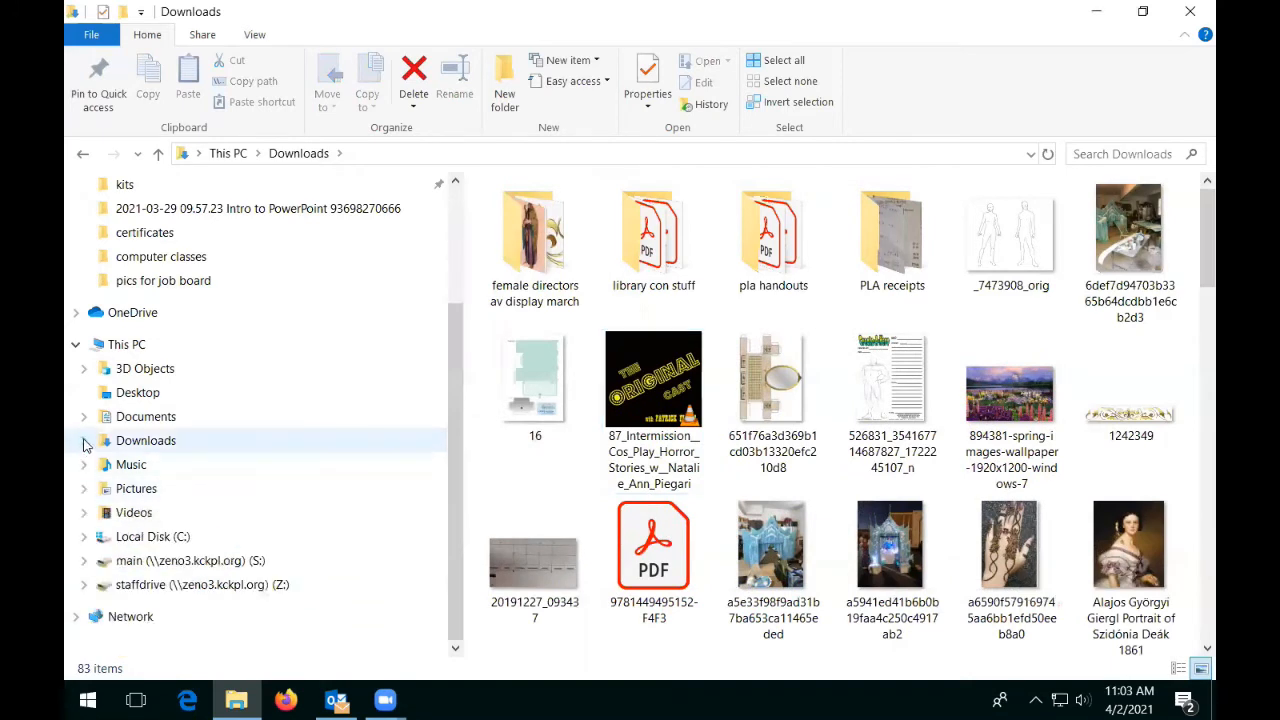
{"action": "left_click", "coordinate": [85, 442]}
{"action": "left_click", "coordinate": [84, 442]}
{"action": "left_click", "coordinate": [84, 416]}
{"action": "left_click", "coordinate": [91, 424]}
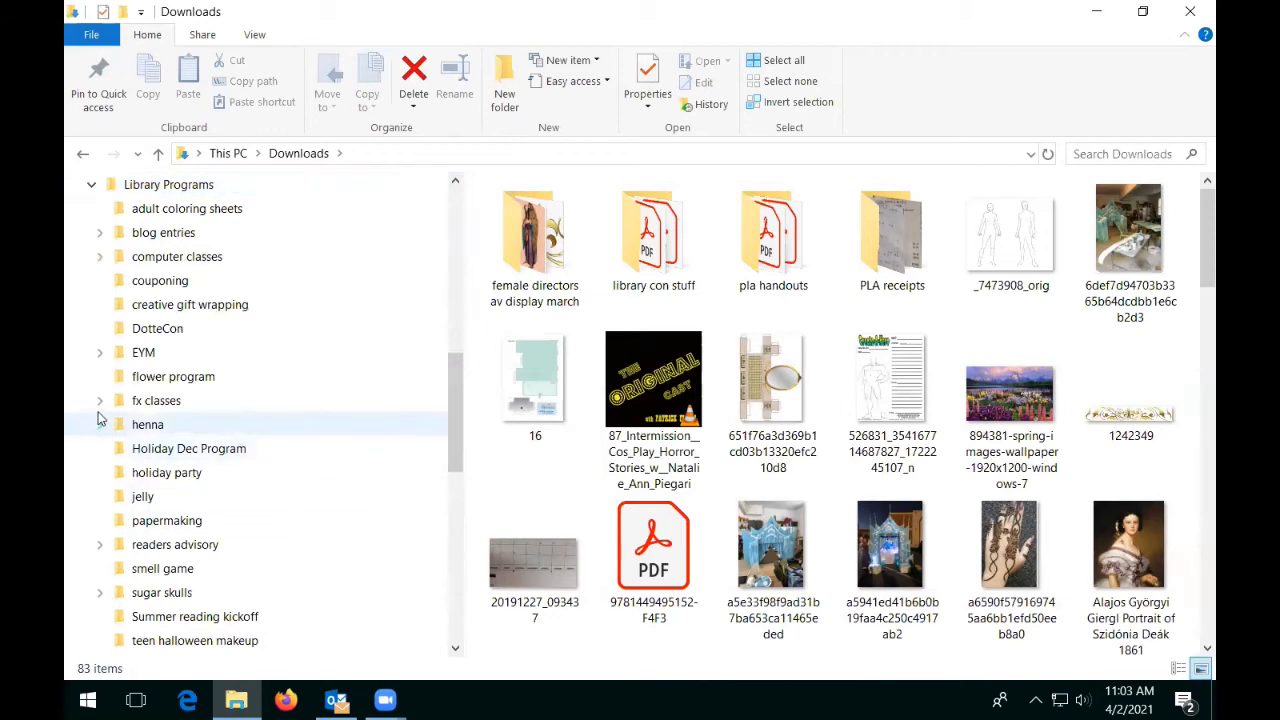
{"action": "left_click", "coordinate": [100, 355]}
{"action": "left_click", "coordinate": [108, 377]}
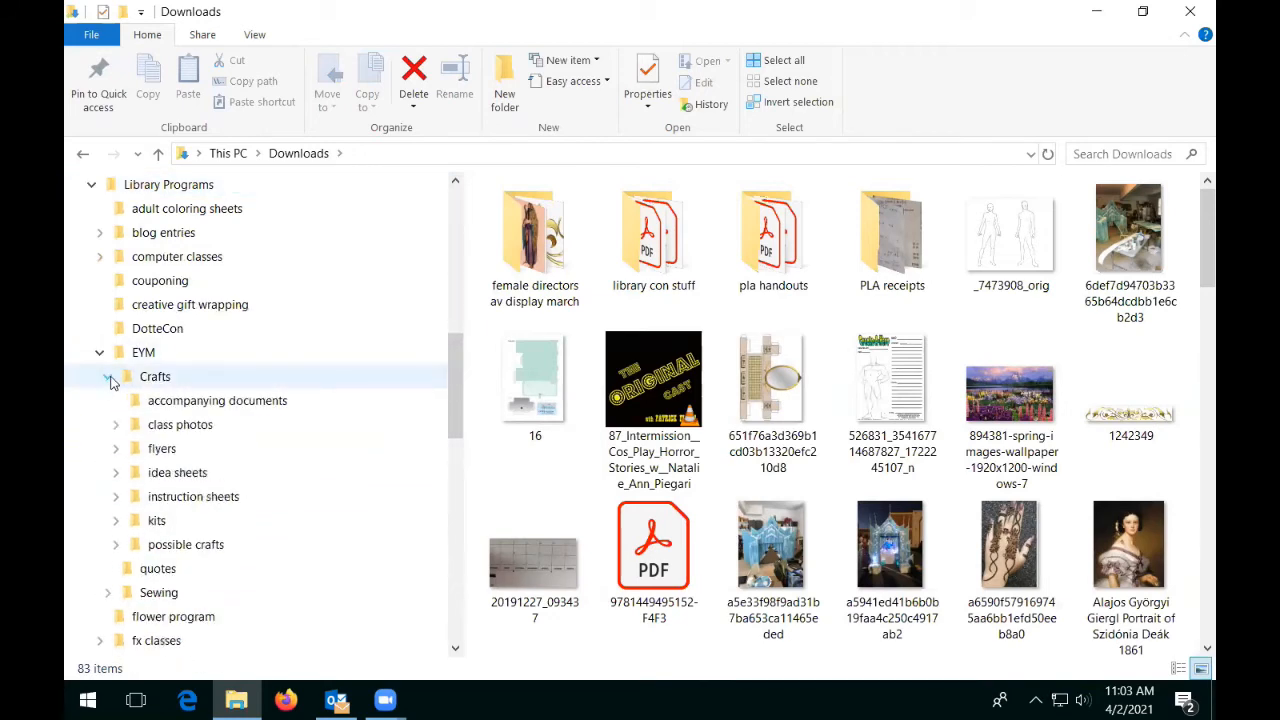
{"action": "left_click", "coordinate": [185, 472]}
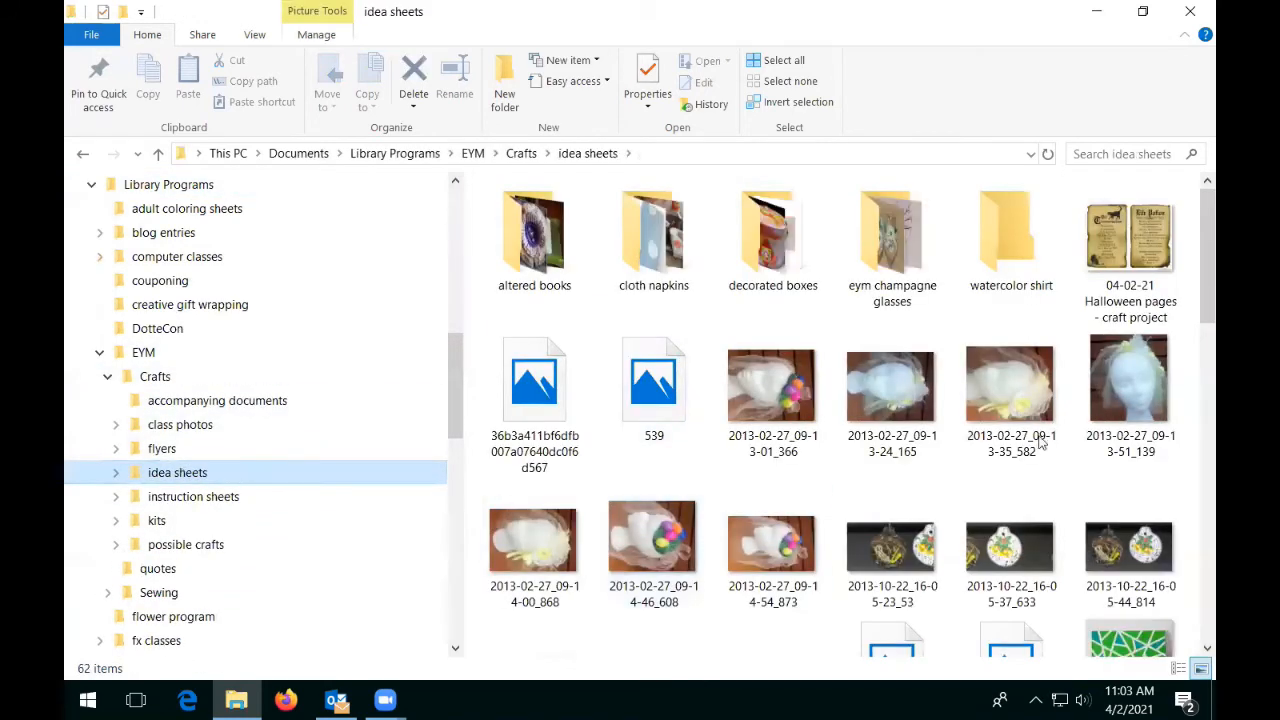
{"action": "left_click_drag", "start_coordinate": [1192, 246], "coordinate": [1192, 321]}
{"action": "scroll", "coordinate": [1192, 321], "scroll_direction": "up", "scroll_amount": 5}
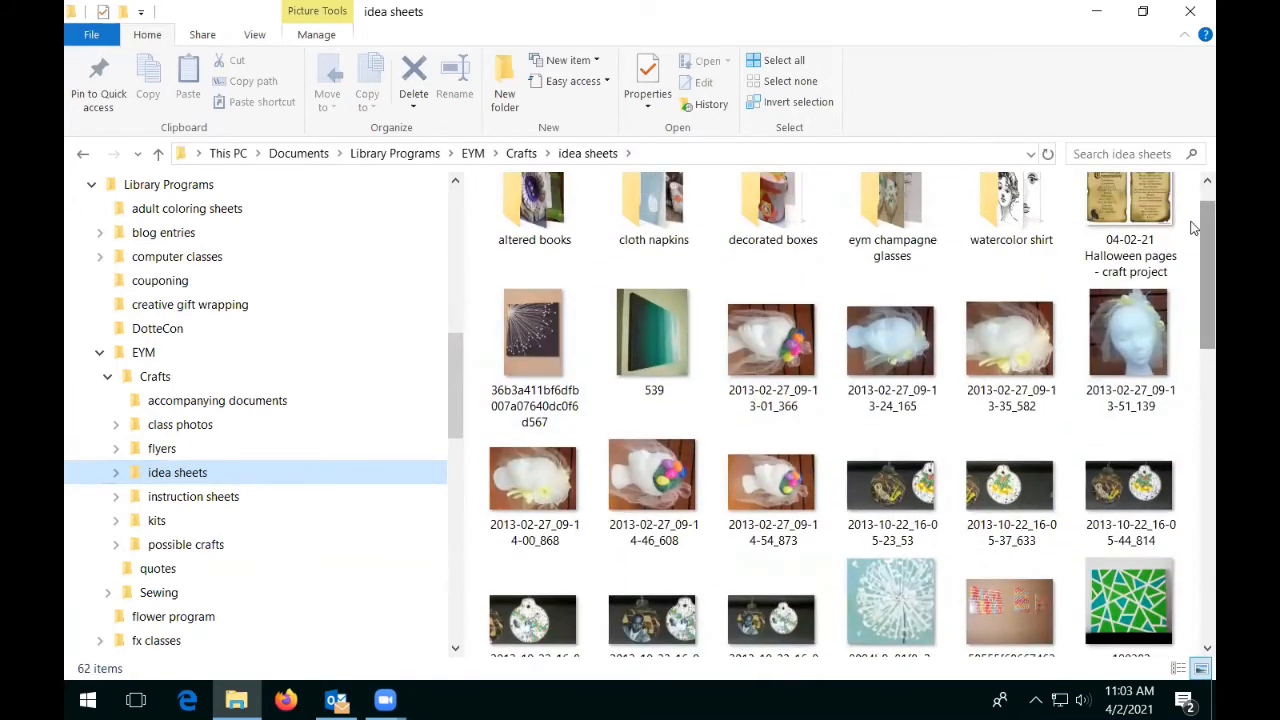
{"action": "scroll", "coordinate": [1147, 210], "scroll_direction": "up", "scroll_amount": 1}
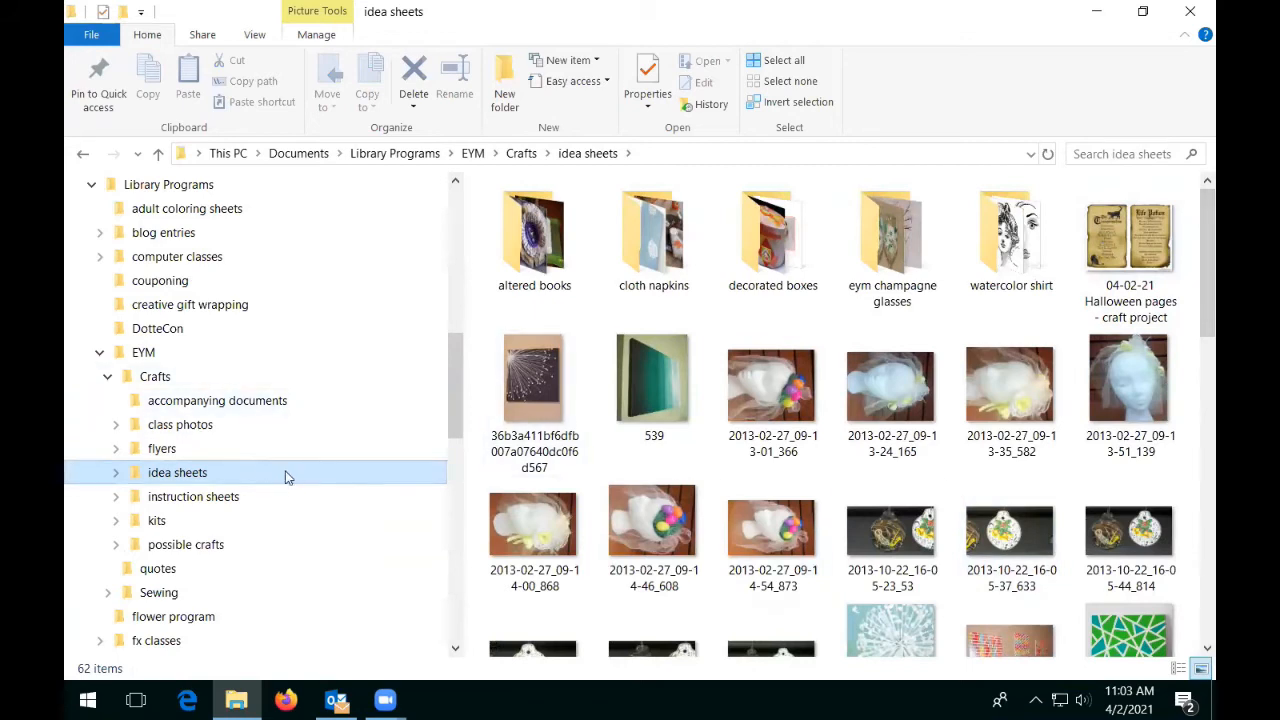
Collapse the Library Programs and Documents folders in the folder tree and return to the Downloads folder
{"action": "left_click", "coordinate": [91, 184]}
{"action": "scroll", "coordinate": [108, 345], "scroll_direction": "up", "scroll_amount": 5}
{"action": "left_click", "coordinate": [86, 321]}
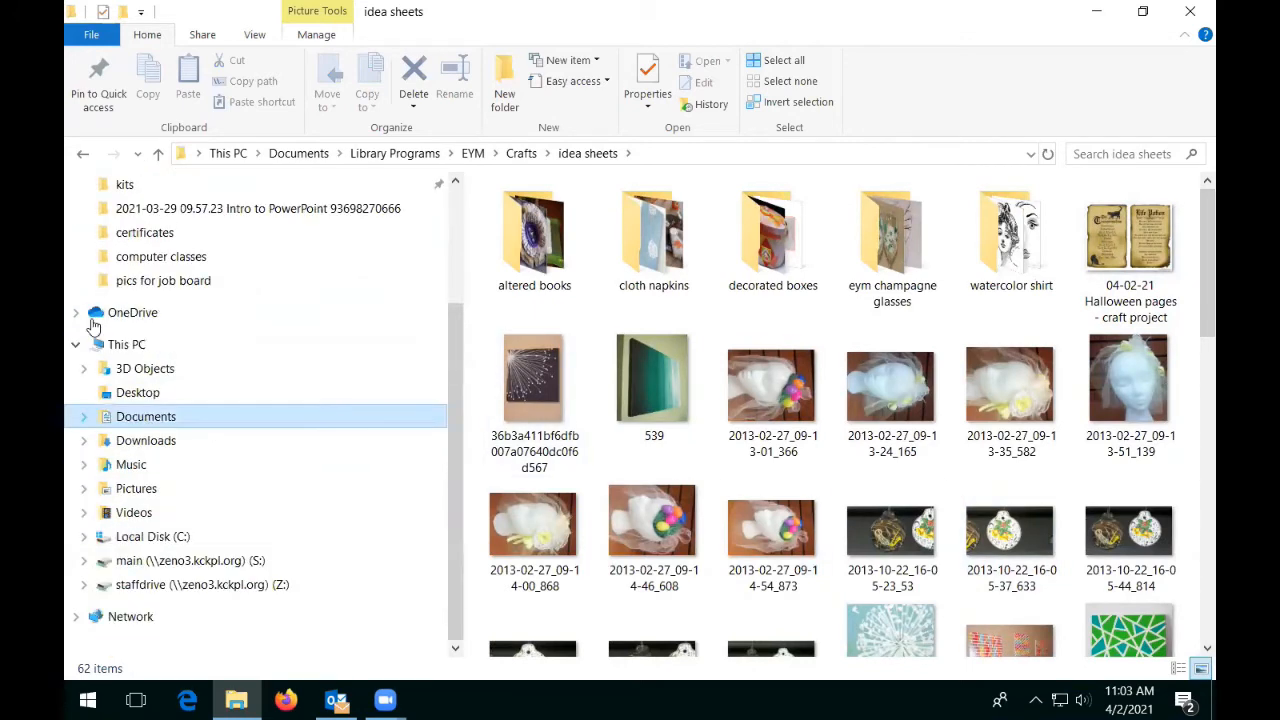
{"action": "scroll", "coordinate": [234, 312], "scroll_direction": "up", "scroll_amount": 3}
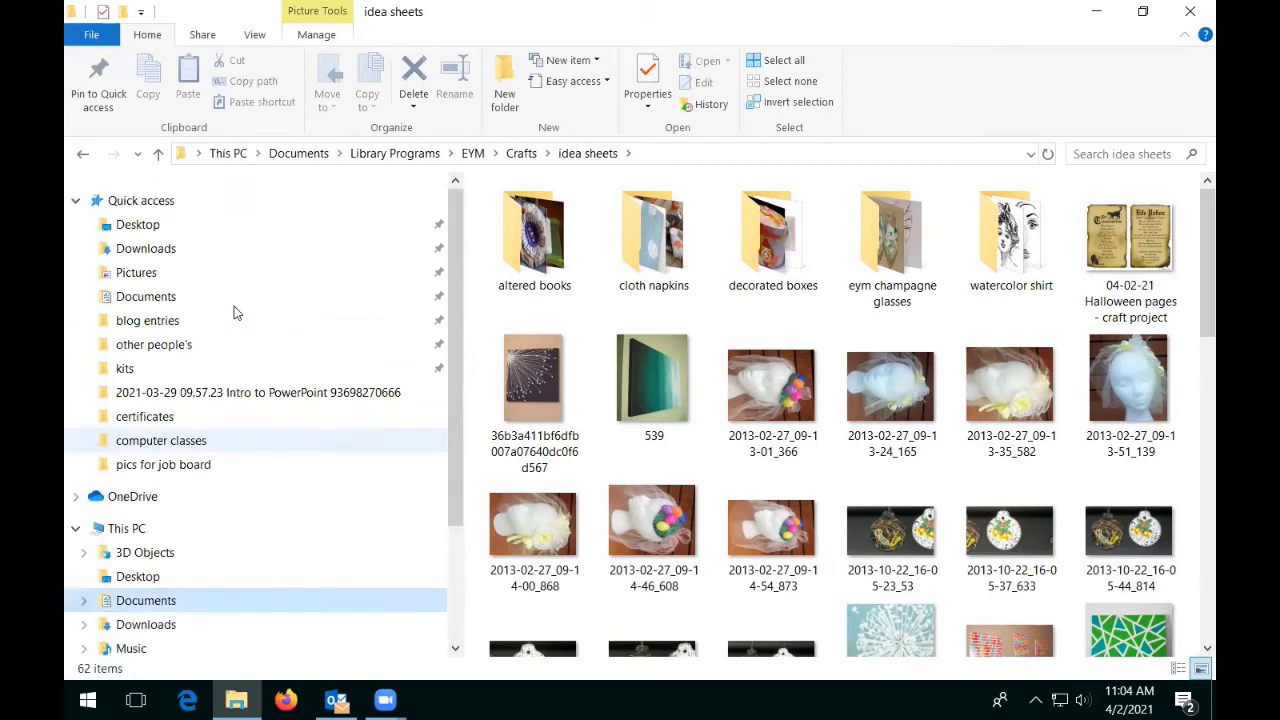
{"action": "left_click", "coordinate": [160, 255]}
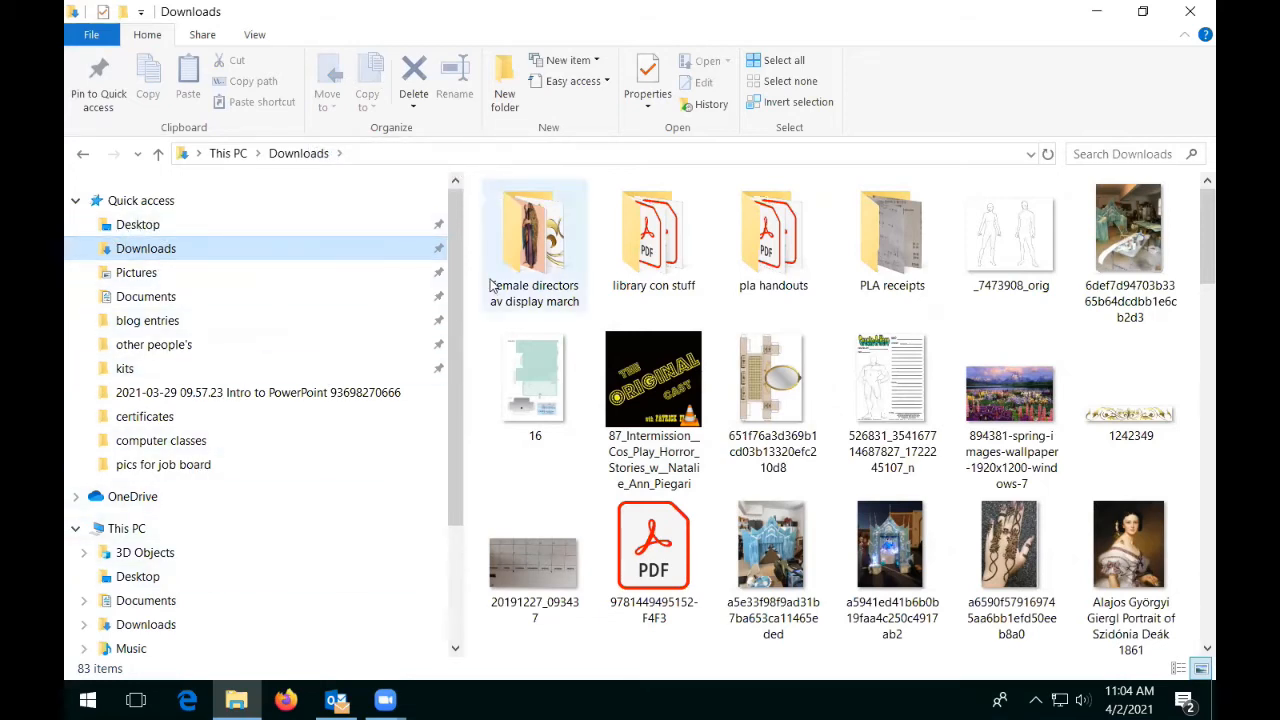
Select the Intermission Cos Play Horror Stories audio file in Downloads, and open the Documents folder under This PC with its subfolders expanded
{"action": "left_click", "coordinate": [660, 400]}
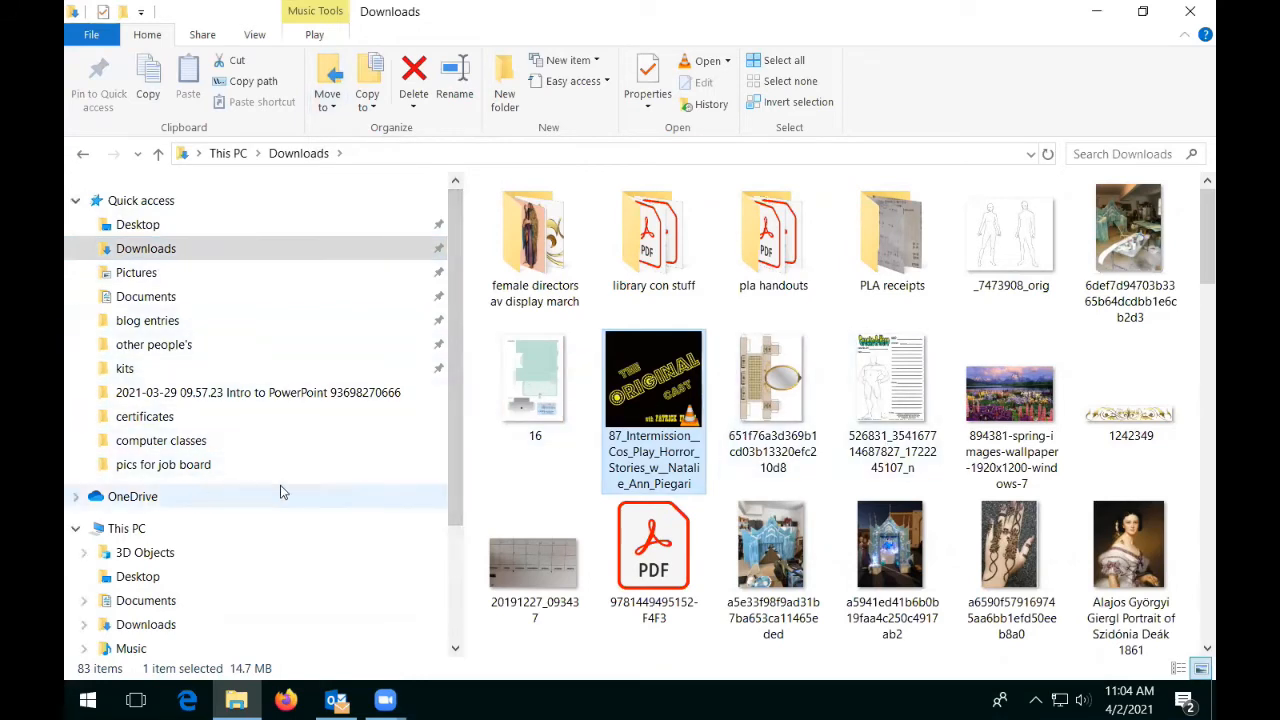
{"action": "scroll", "coordinate": [286, 486], "scroll_direction": "down", "scroll_amount": 2}
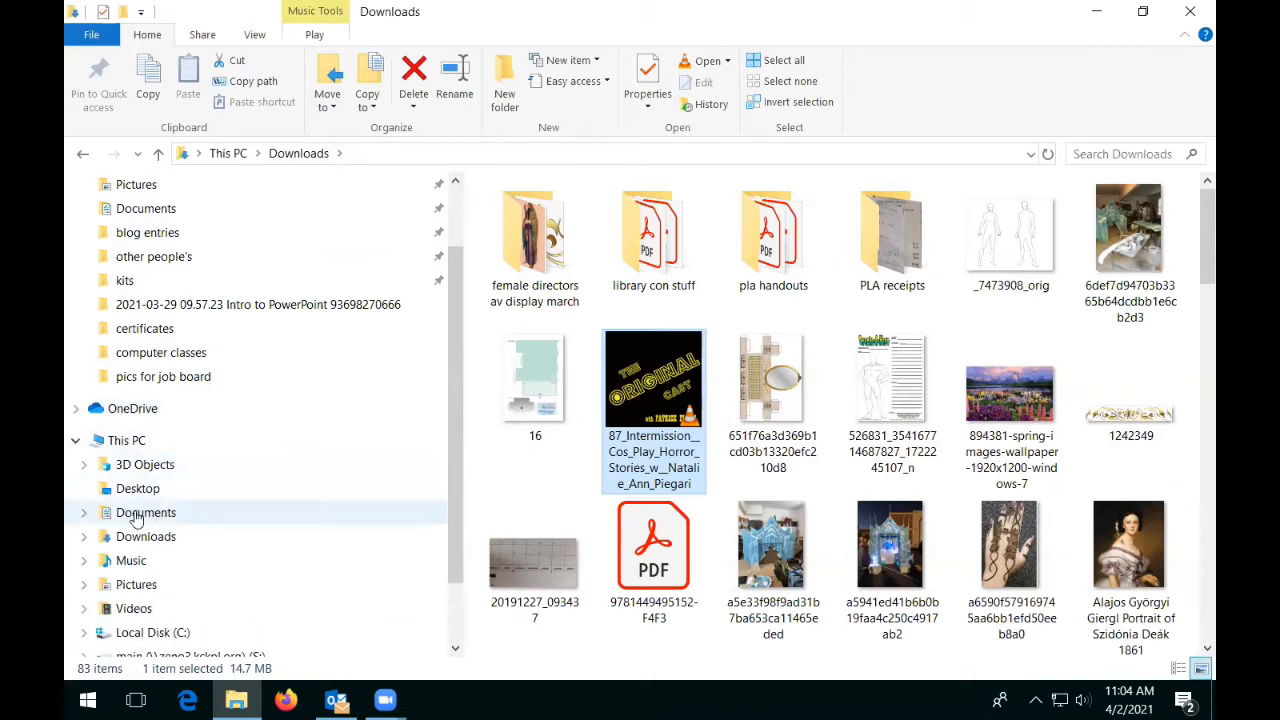
{"action": "left_click", "coordinate": [84, 512]}
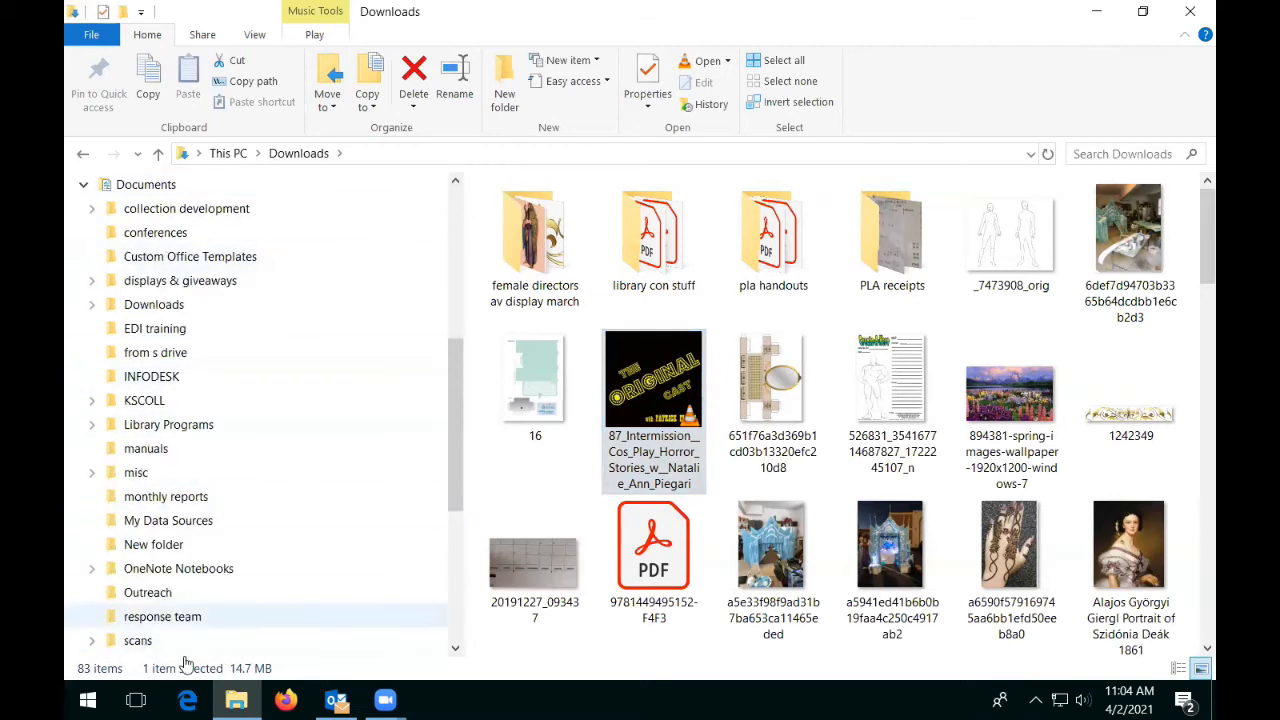
{"action": "left_click", "coordinate": [145, 186]}
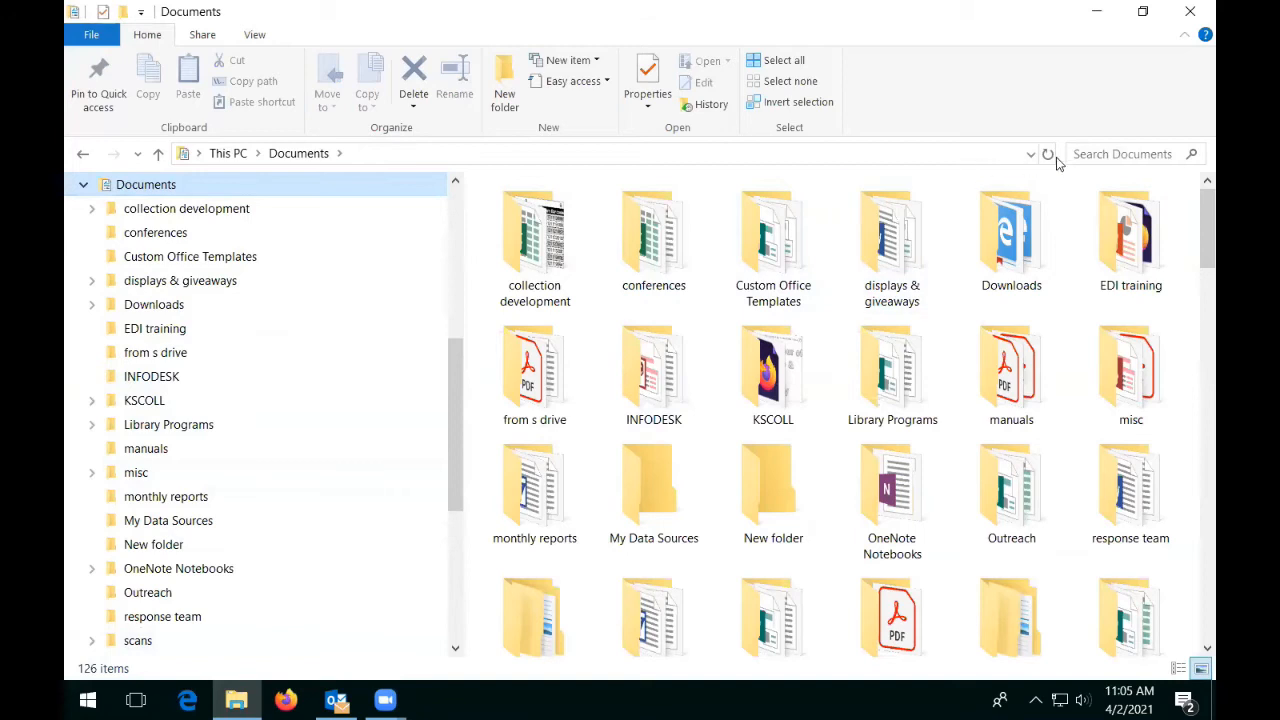
Search the Documents folder for halloween and widen the Name column of the results to show the full file names
{"action": "left_click", "coordinate": [1100, 151]}
{"action": "type", "text": "halloween"}
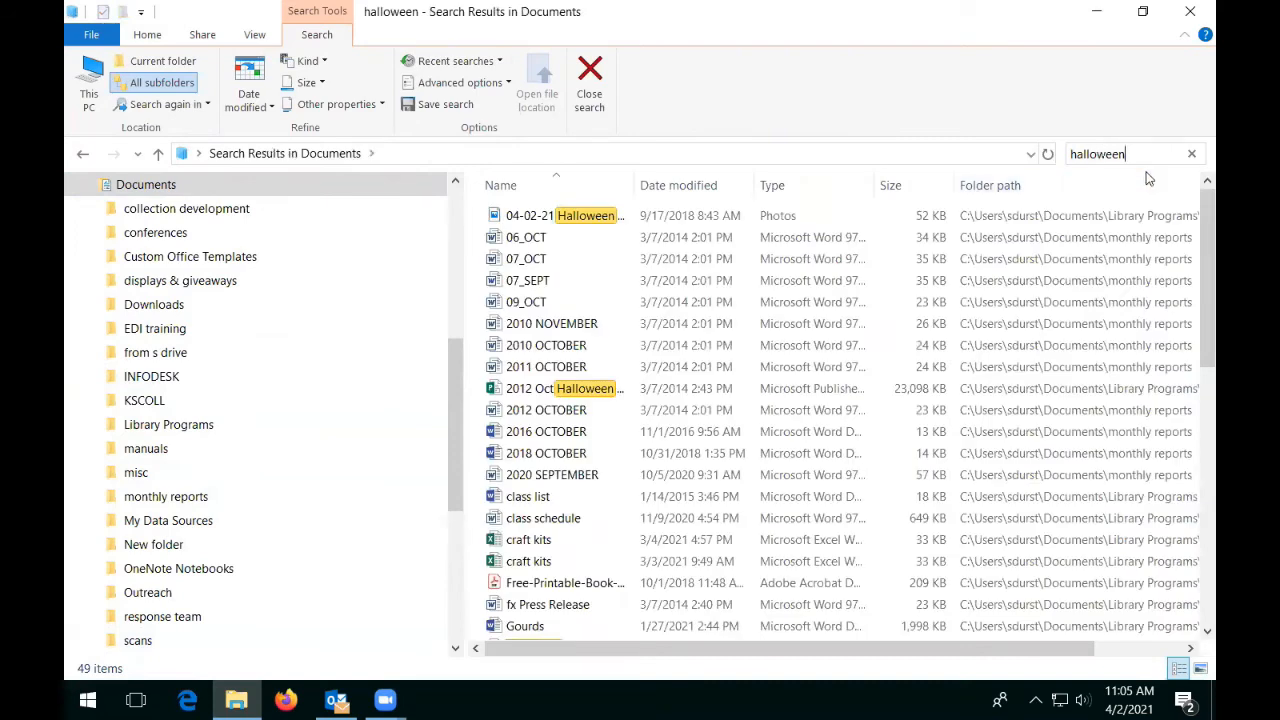
{"action": "left_click_drag", "start_coordinate": [634, 178], "coordinate": [738, 178]}
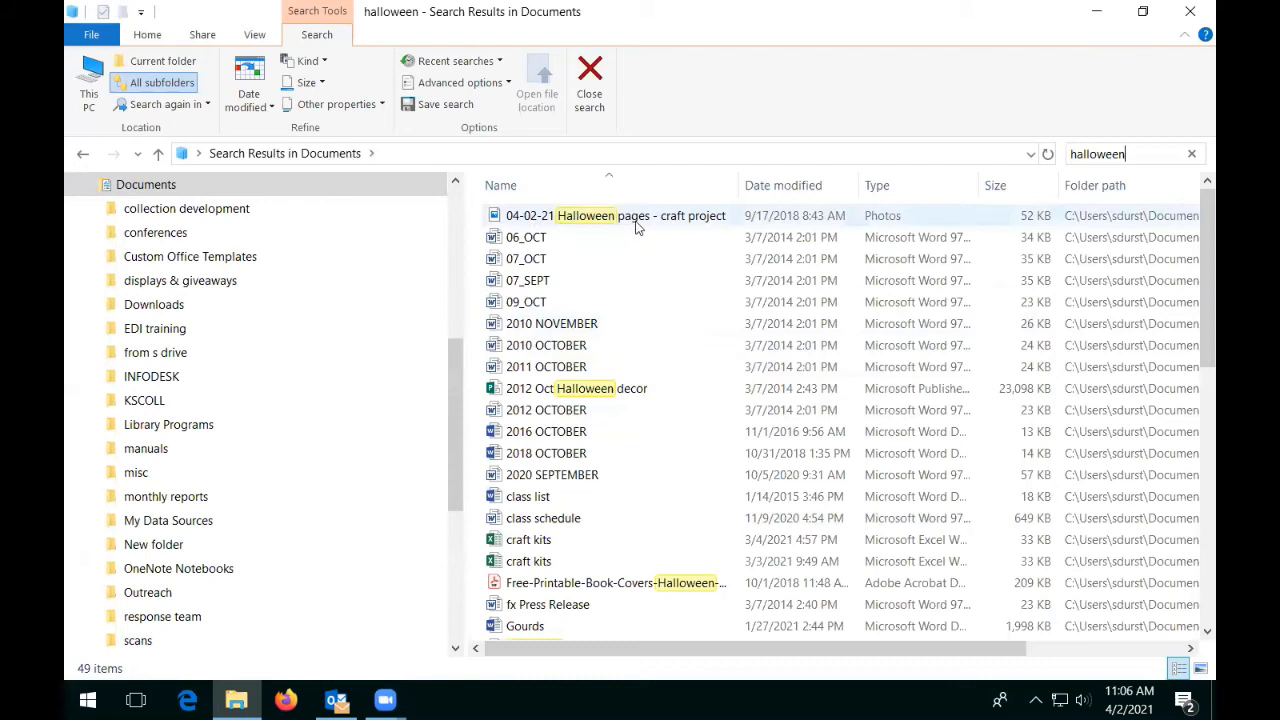
{"action": "mouse_move", "coordinate": [688, 224]}
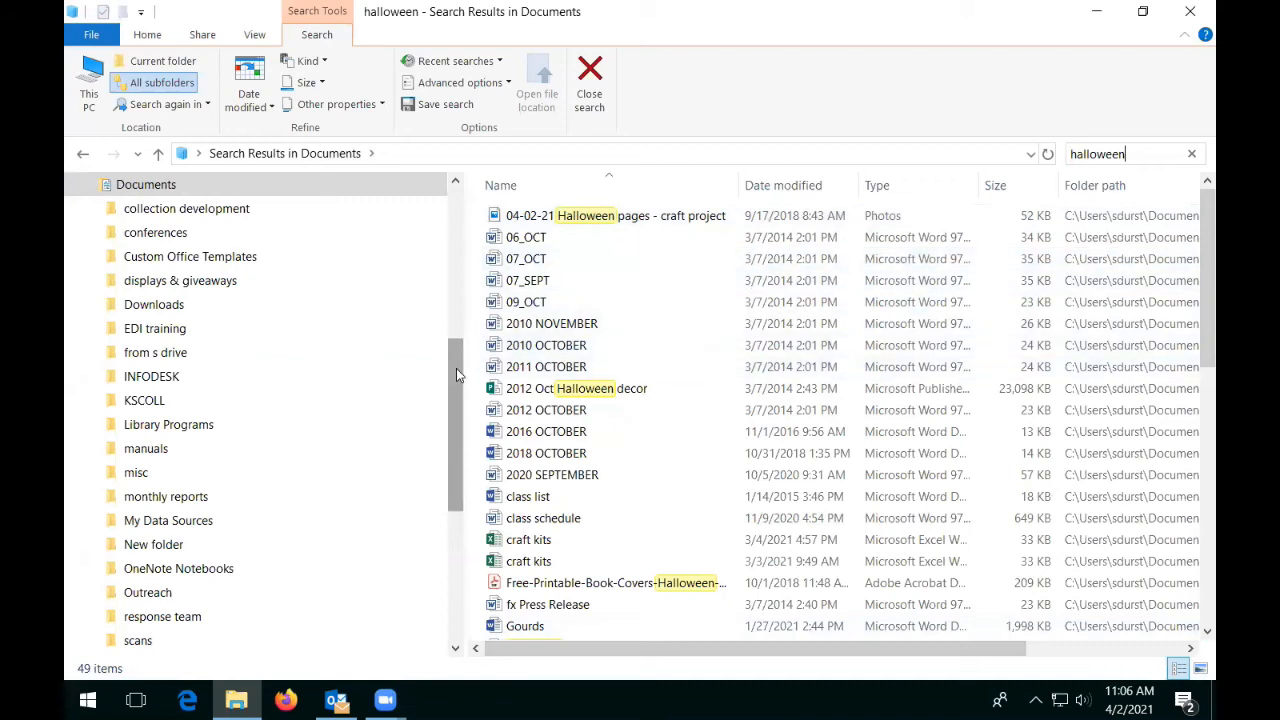
Collapse Documents in the folder tree and look over the Quick access and This PC locations
{"action": "left_click_drag", "start_coordinate": [456, 370], "coordinate": [465, 337]}
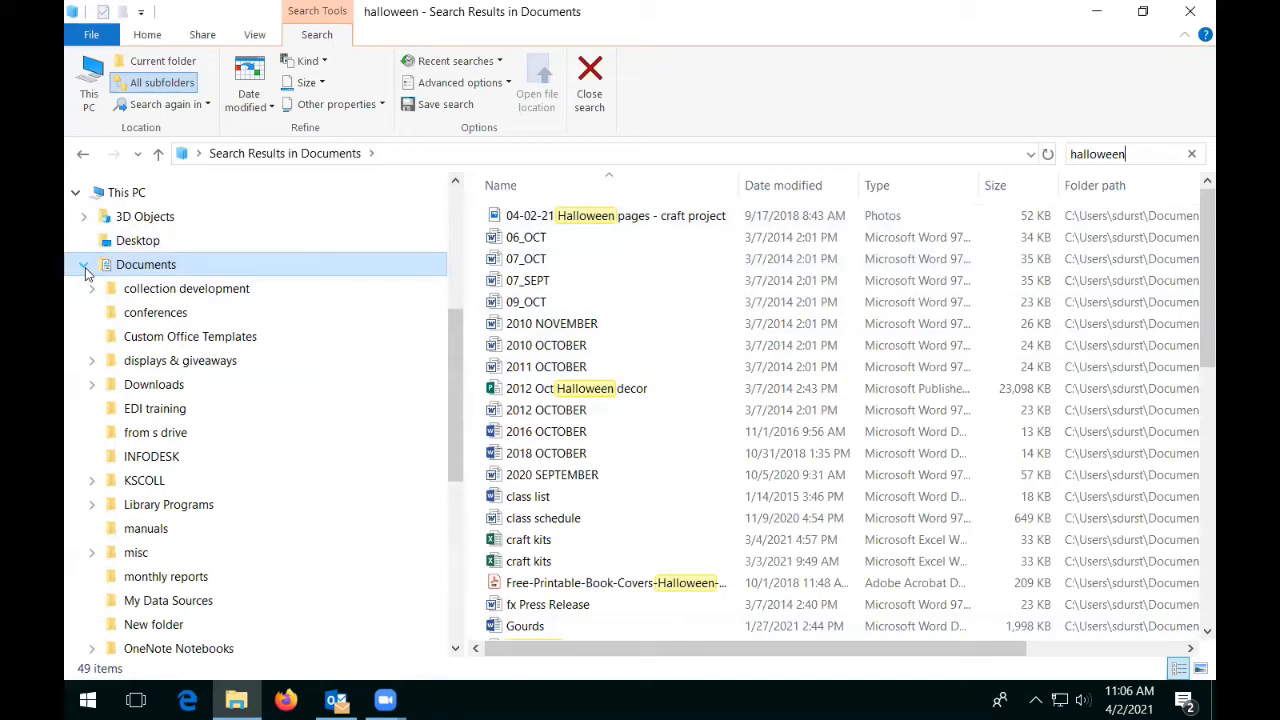
{"action": "left_click", "coordinate": [85, 268]}
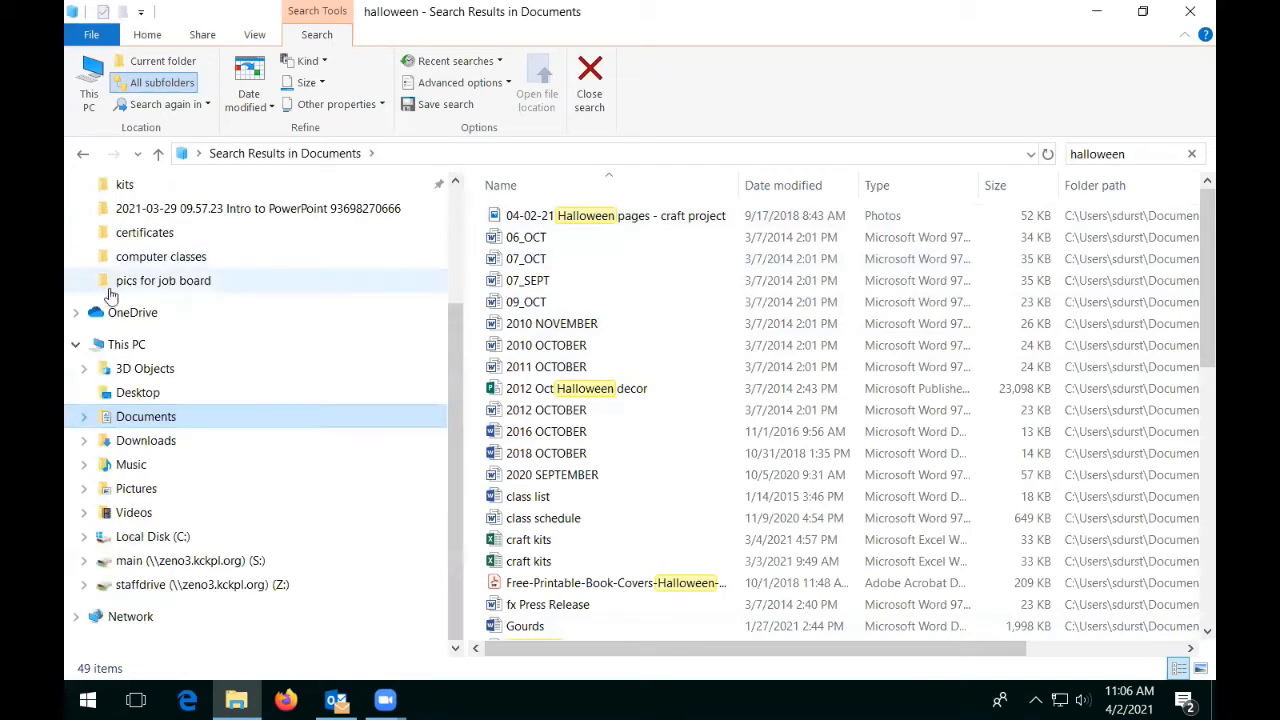
{"action": "scroll", "coordinate": [170, 381], "scroll_direction": "up", "scroll_amount": 1}
{"action": "scroll", "coordinate": [170, 381], "scroll_direction": "up", "scroll_amount": 2}
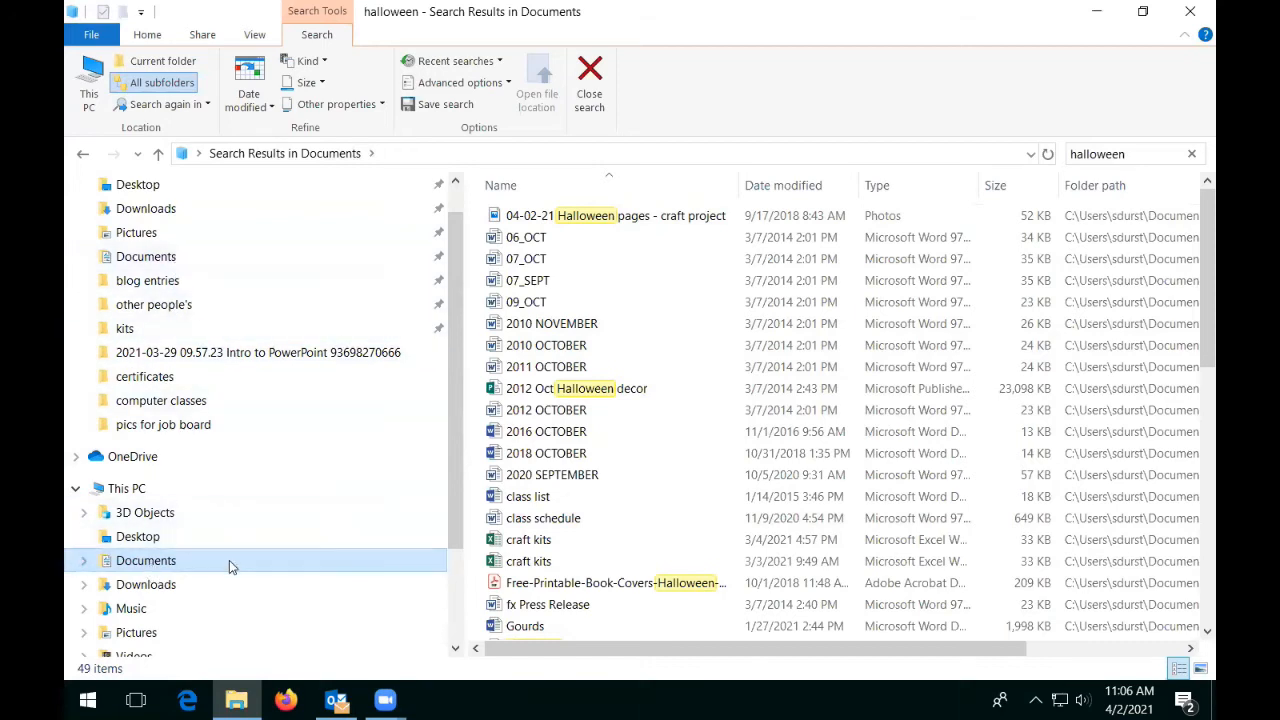
{"action": "scroll", "coordinate": [146, 584], "scroll_direction": "down", "scroll_amount": 1}
{"action": "scroll", "coordinate": [163, 537], "scroll_direction": "up", "scroll_amount": 2}
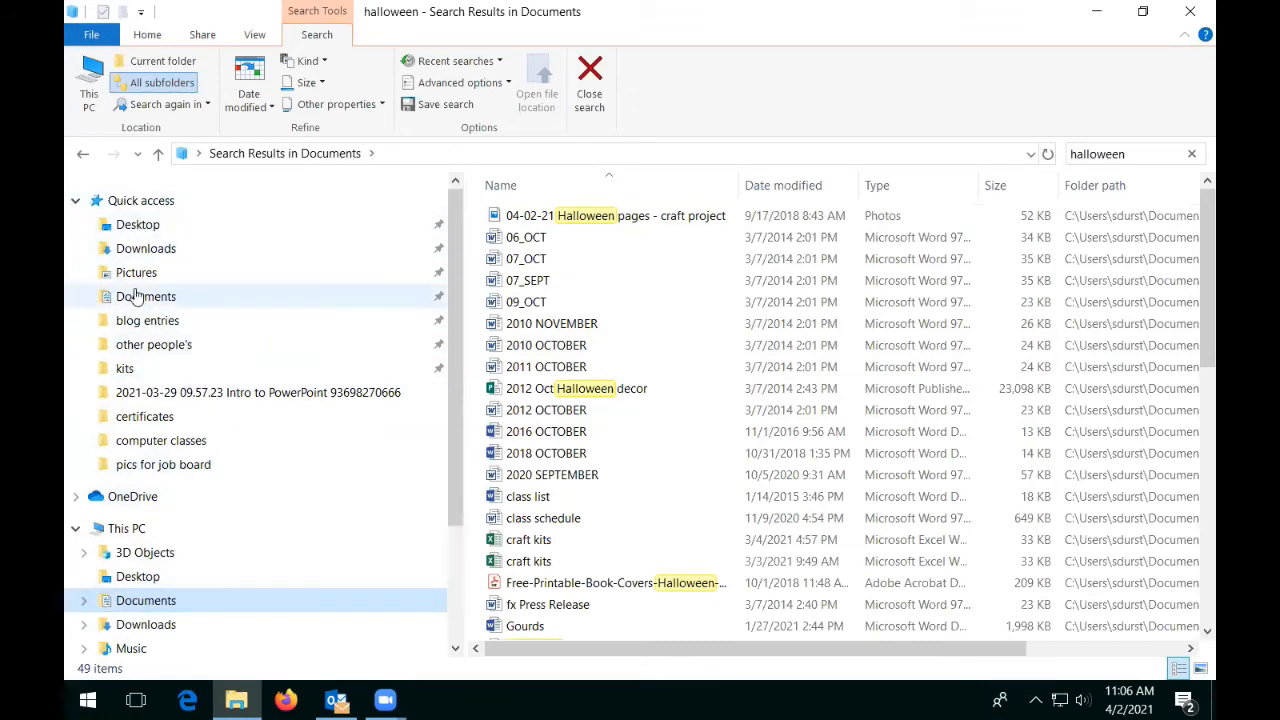
{"action": "scroll", "coordinate": [170, 410], "scroll_direction": "down", "scroll_amount": 2}
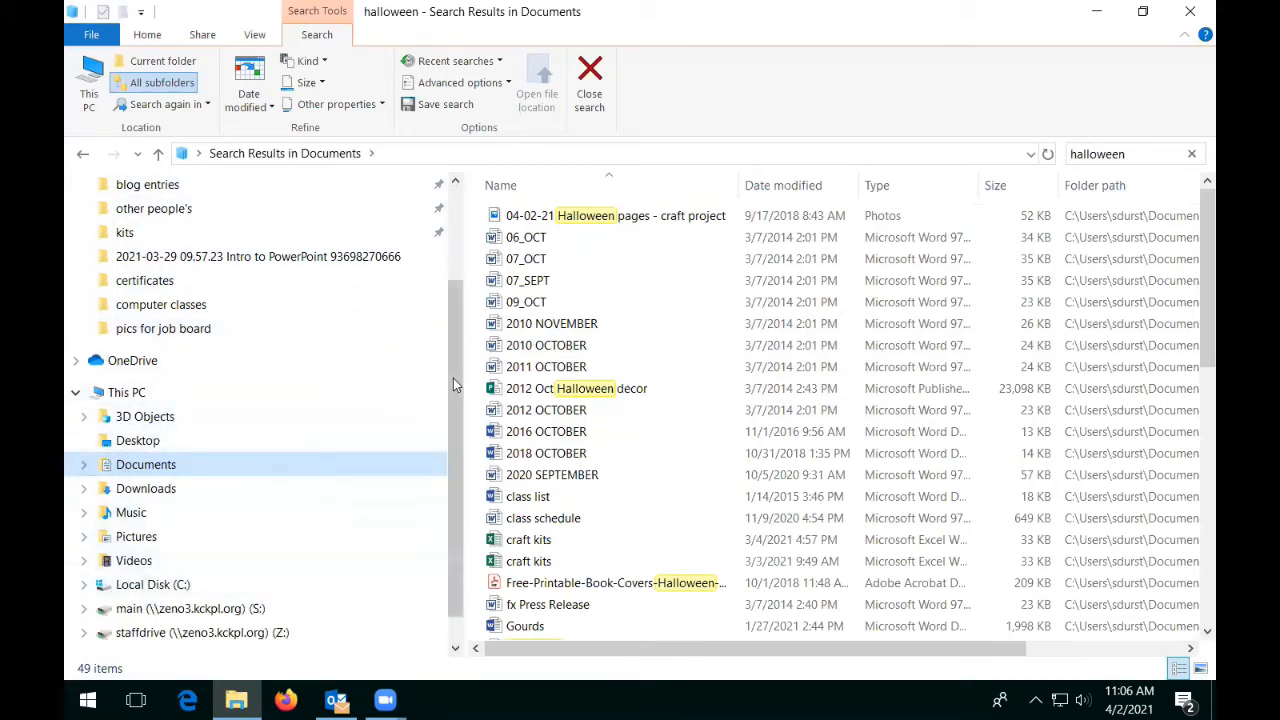
{"action": "scroll", "coordinate": [462, 340], "scroll_direction": "up", "scroll_amount": 2}
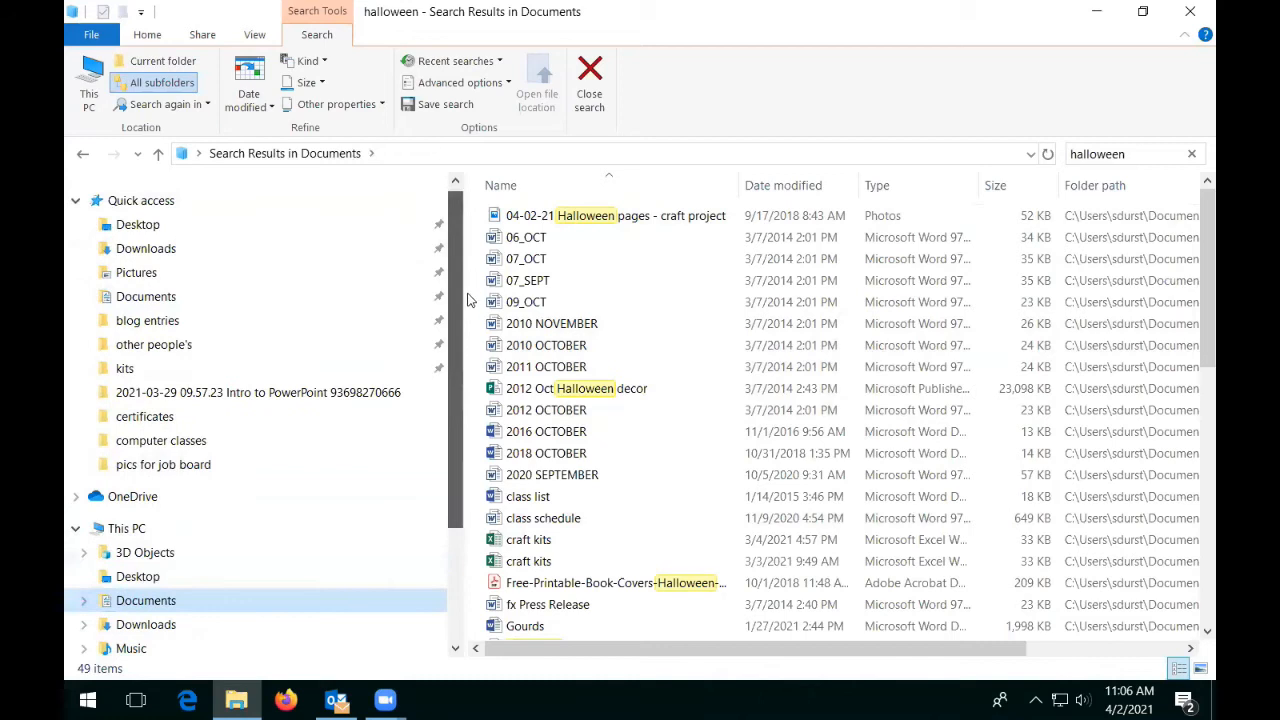
{"action": "scroll", "coordinate": [474, 289], "scroll_direction": "down", "scroll_amount": 1}
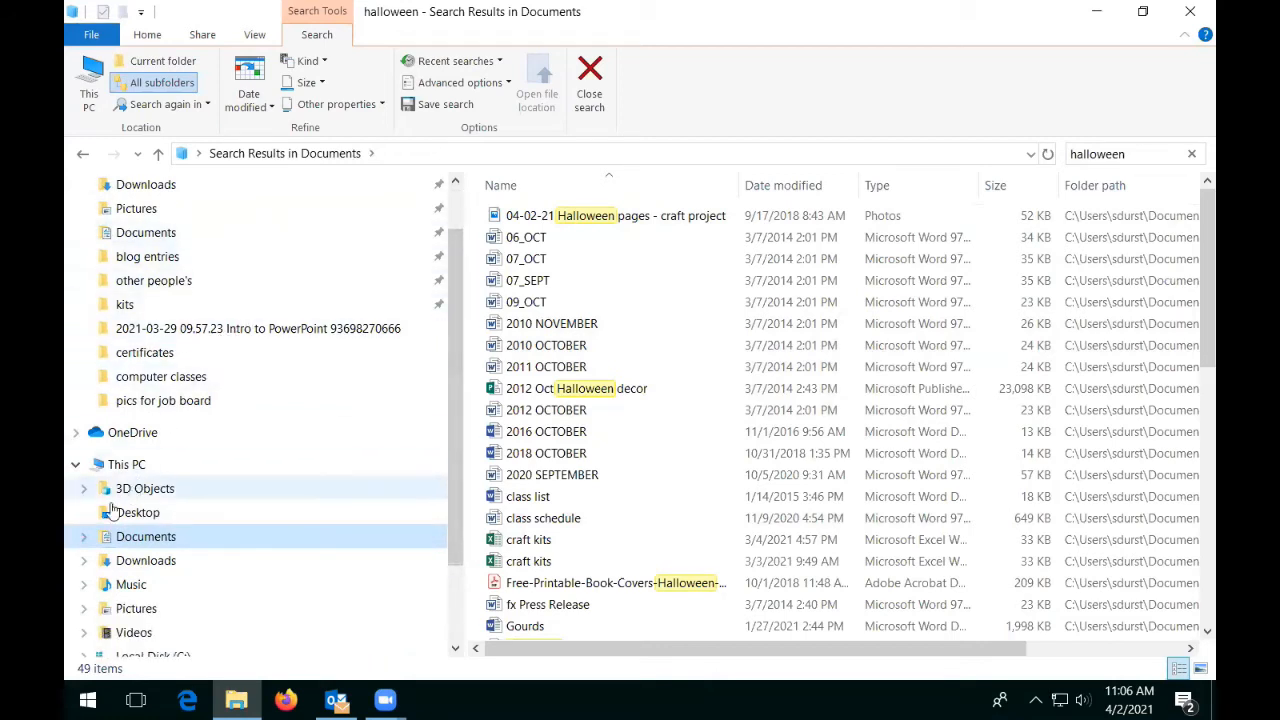
Expand the Documents folder in the folder tree and return to the Downloads folder from Quick access
{"action": "left_click", "coordinate": [84, 536]}
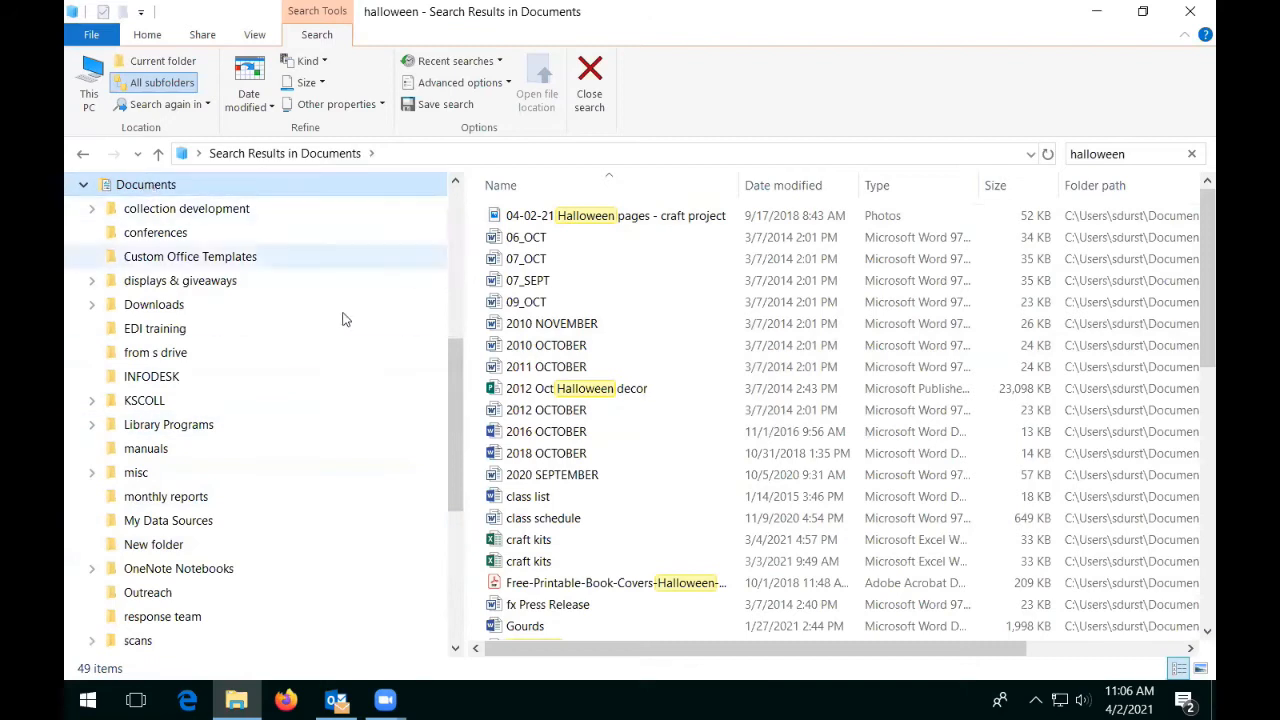
{"action": "left_click_drag", "start_coordinate": [450, 391], "coordinate": [269, 245]}
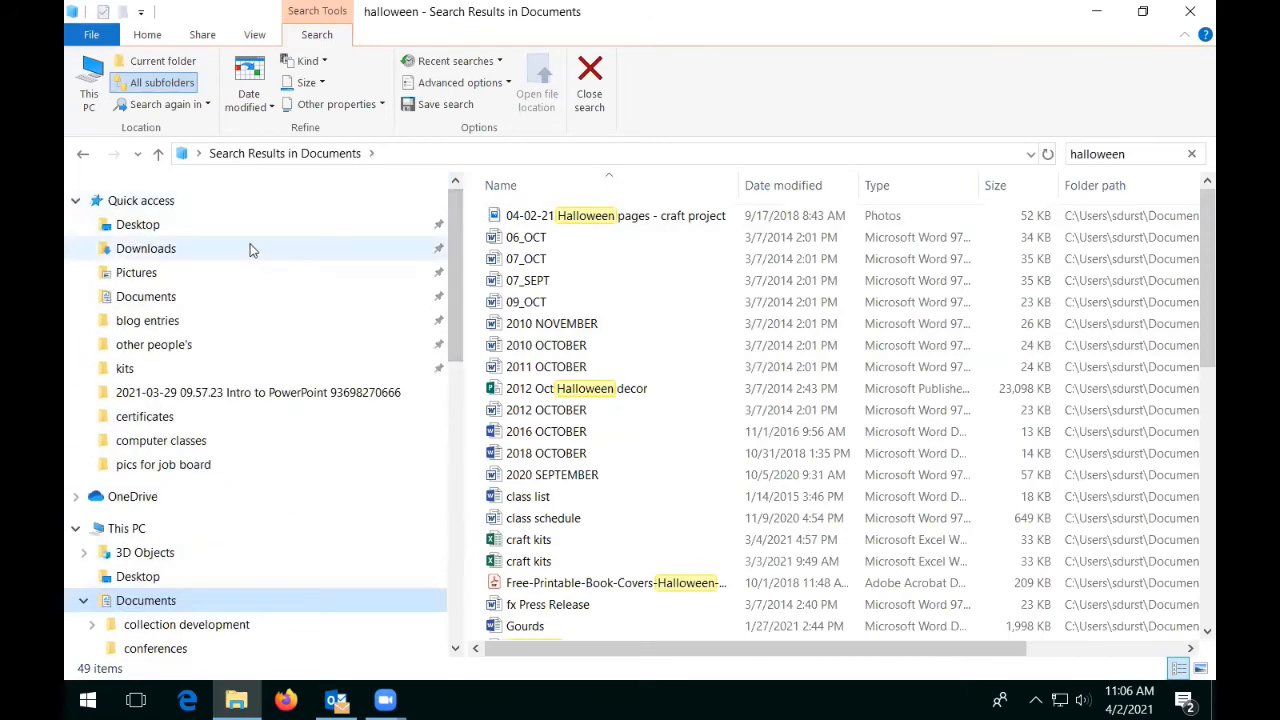
{"action": "left_click", "coordinate": [252, 250]}
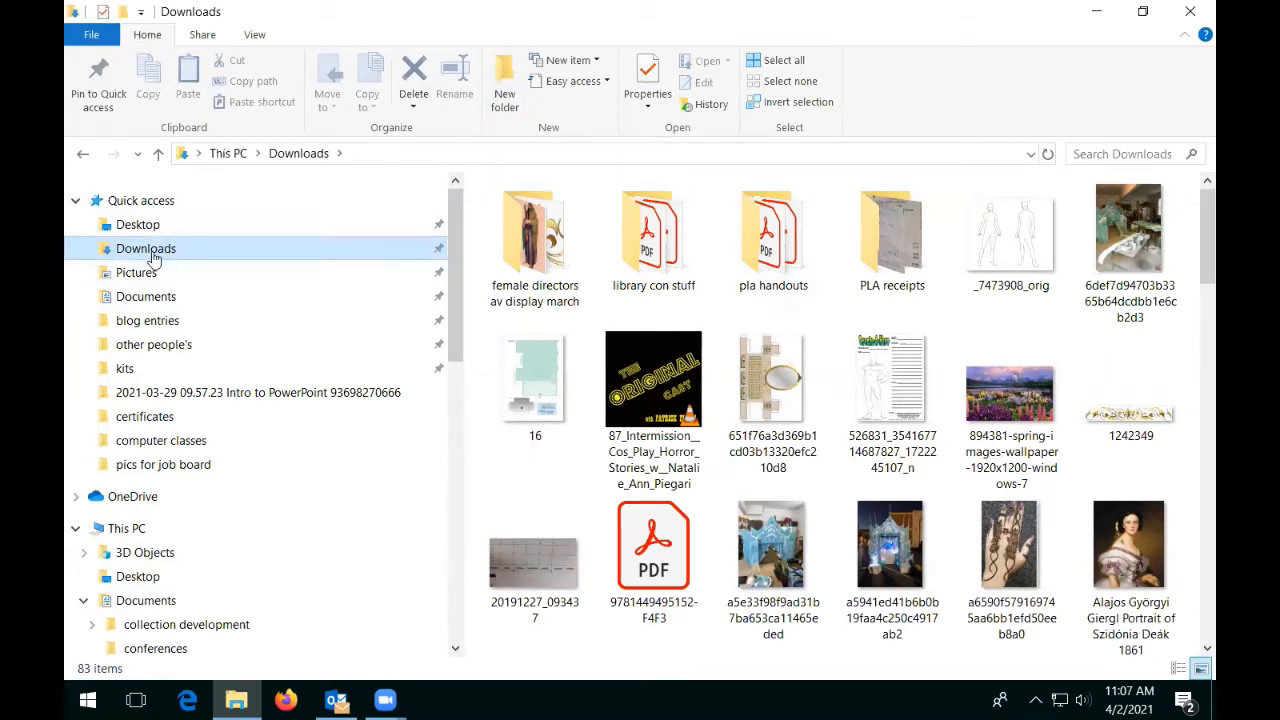
Create a new folder in Downloads named "Demonstration for files class"
{"action": "left_click", "coordinate": [505, 100]}
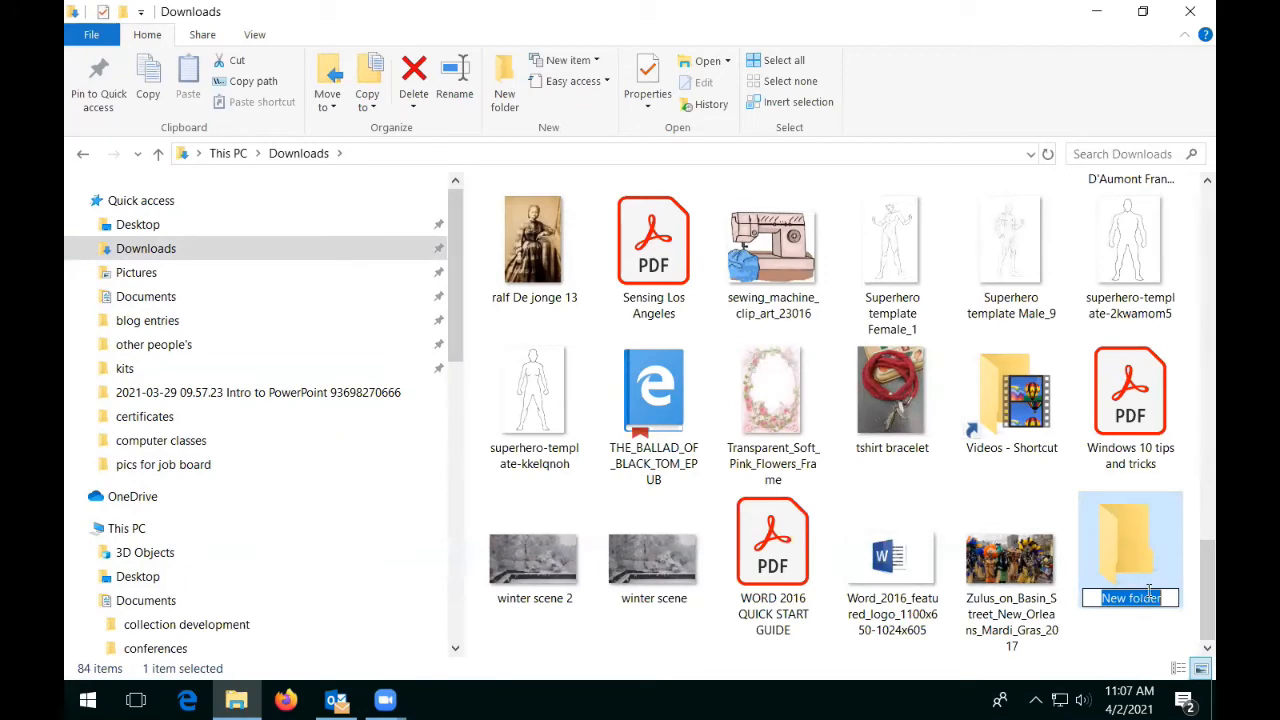
{"action": "key", "text": "BackSpace"}
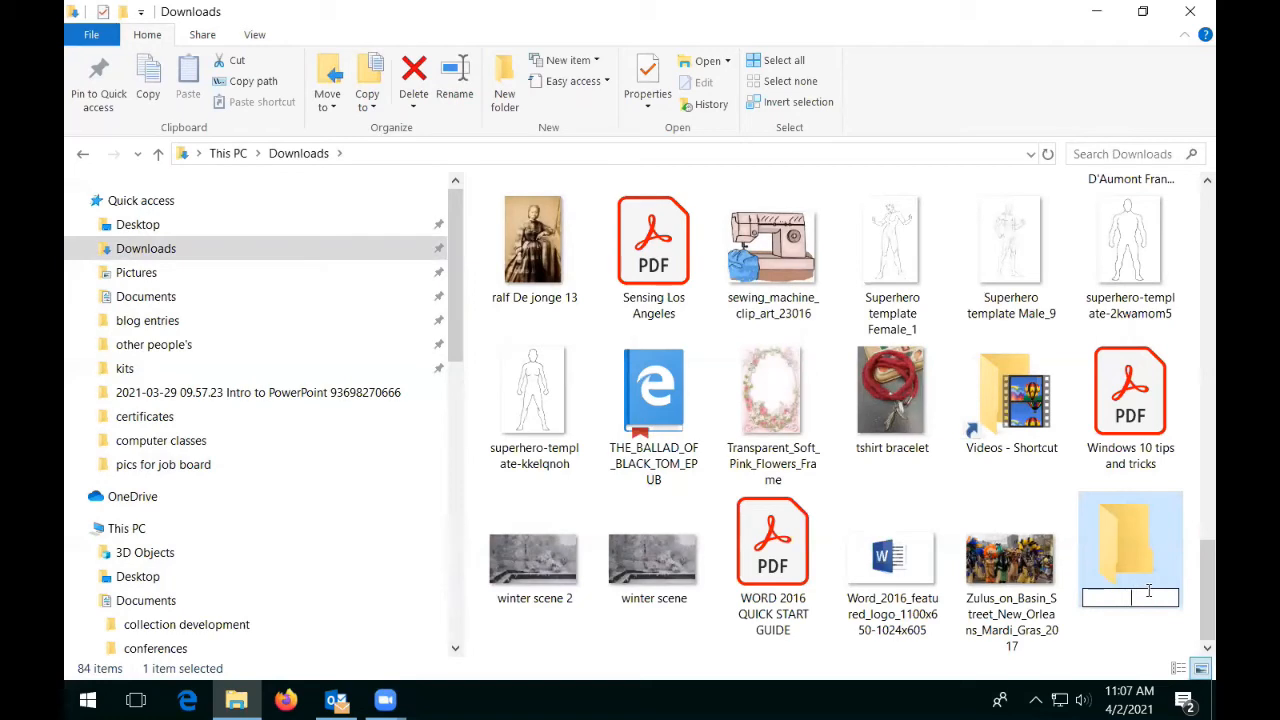
{"action": "type", "text": "Demons"}
{"action": "type", "text": "tar"}
{"action": "type", "text": "tion"}
{"action": "key", "text": "BackSpace"}
{"action": "key", "text": "BackSpace"}
{"action": "key", "text": "BackSpace"}
{"action": "key", "text": "BackSpace"}
{"action": "key", "text": "BackSpace"}
{"action": "key", "text": "BackSpace"}
{"action": "type", "text": "rat"}
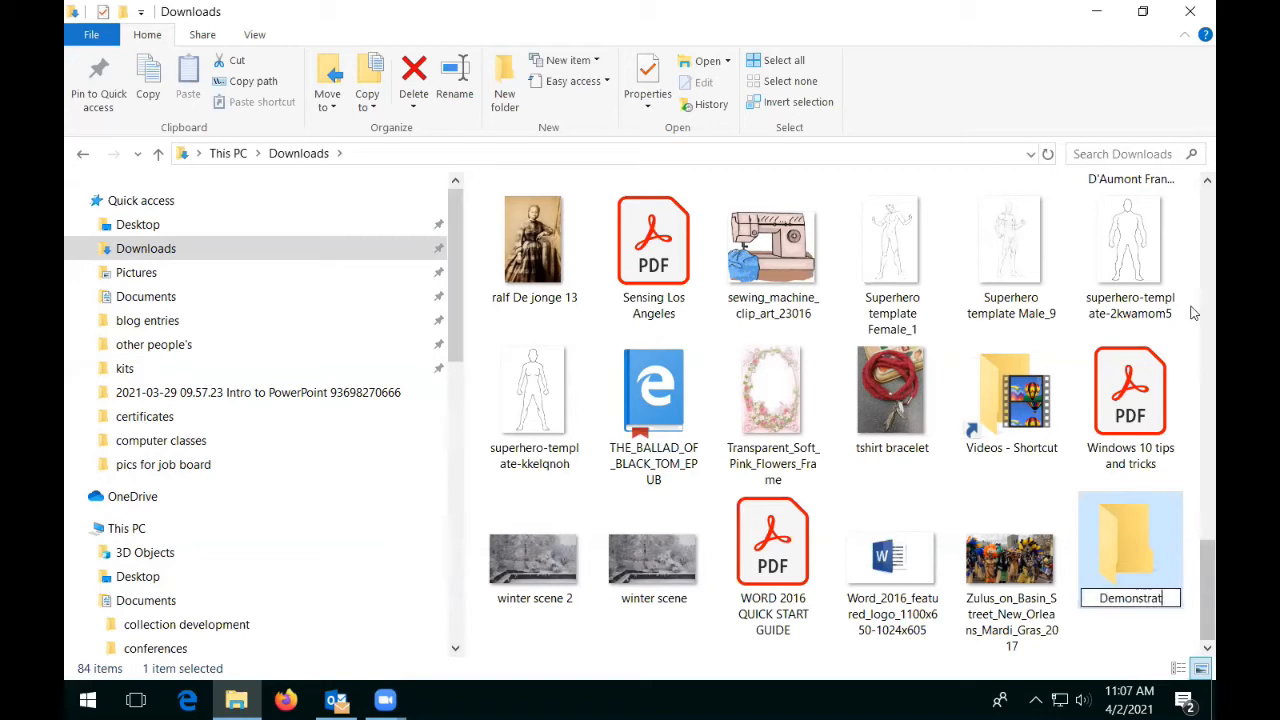
{"action": "type", "text": "ion for files class"}
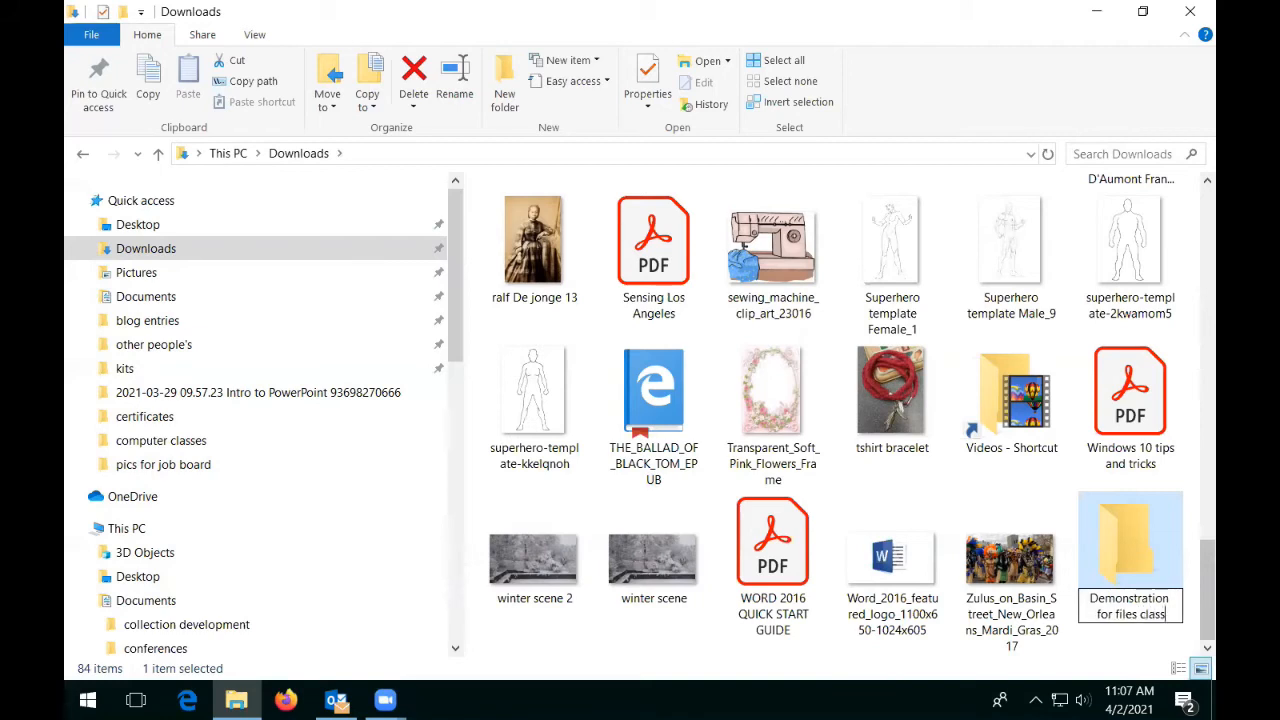
{"action": "key", "text": "Return"}
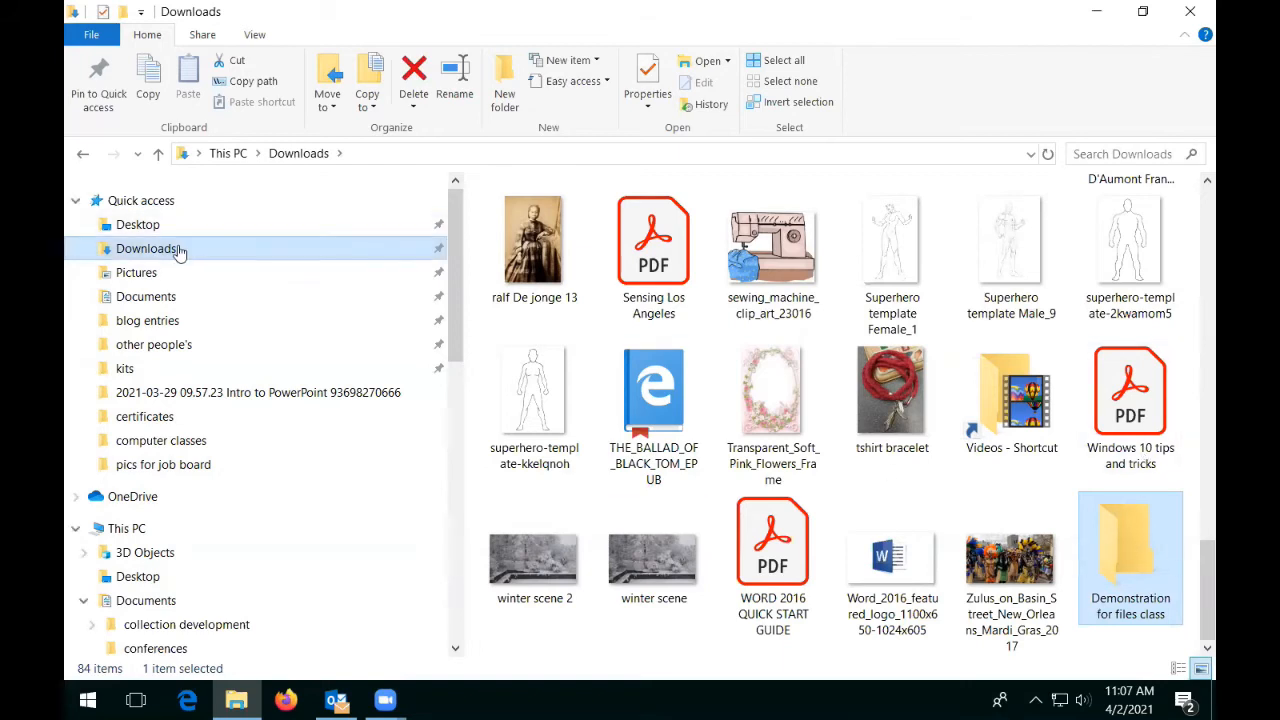
Collapse Documents and expand Downloads under This PC, comparing its contents with the Quick access Downloads folder
{"action": "scroll", "coordinate": [100, 568], "scroll_direction": "down", "scroll_amount": 1}
{"action": "scroll", "coordinate": [100, 568], "scroll_direction": "down", "scroll_amount": 1}
{"action": "left_click", "coordinate": [83, 488]}
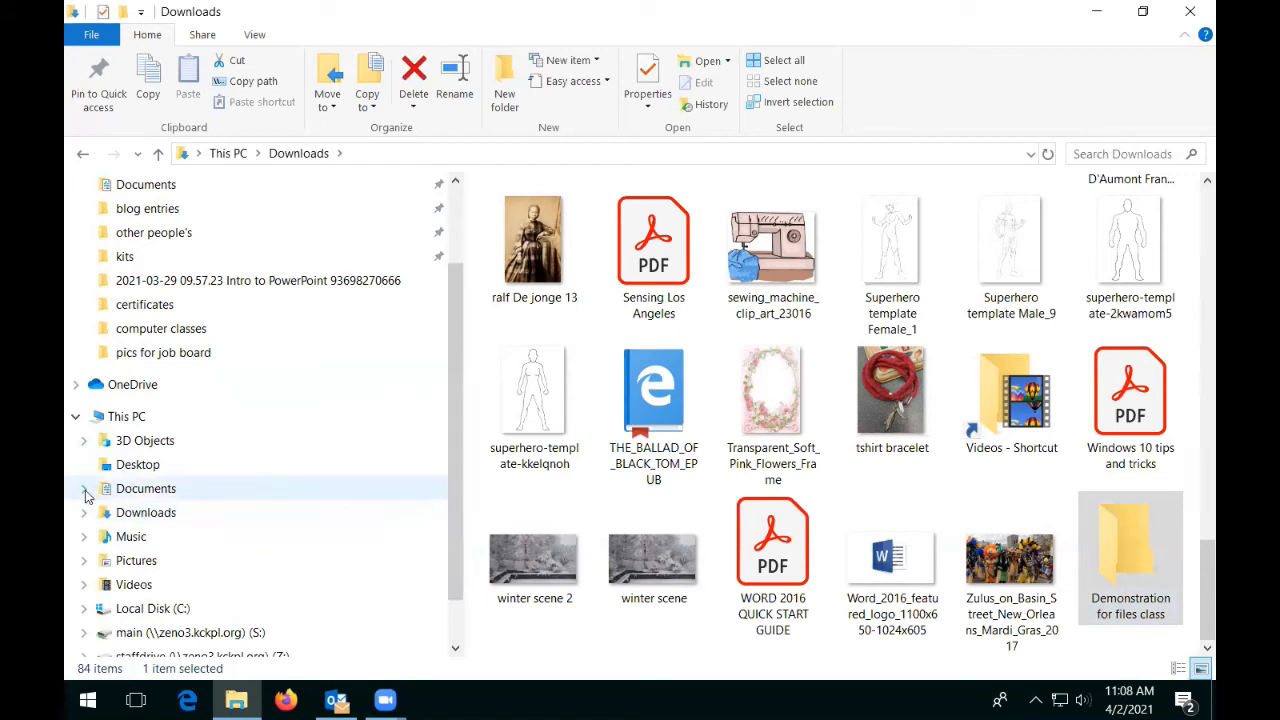
{"action": "left_click", "coordinate": [83, 514]}
{"action": "left_click", "coordinate": [145, 490]}
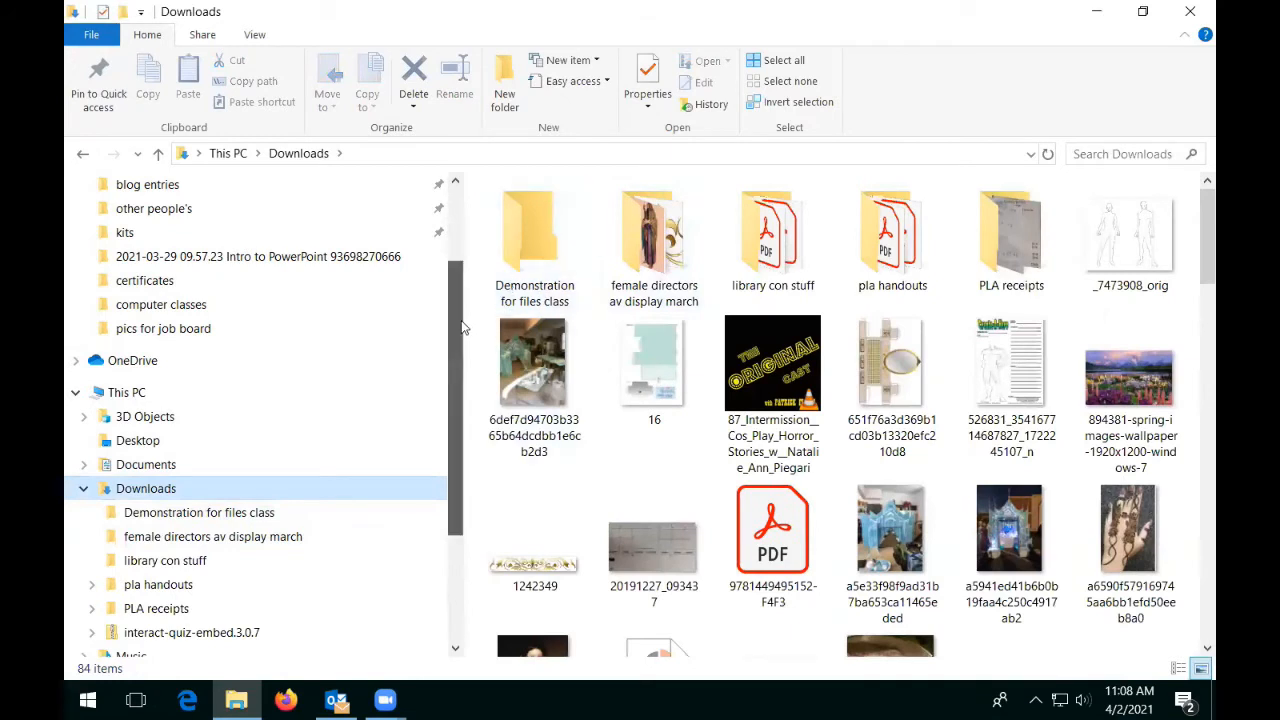
{"action": "scroll", "coordinate": [160, 258], "scroll_direction": "up", "scroll_amount": 2}
{"action": "left_click", "coordinate": [160, 252]}
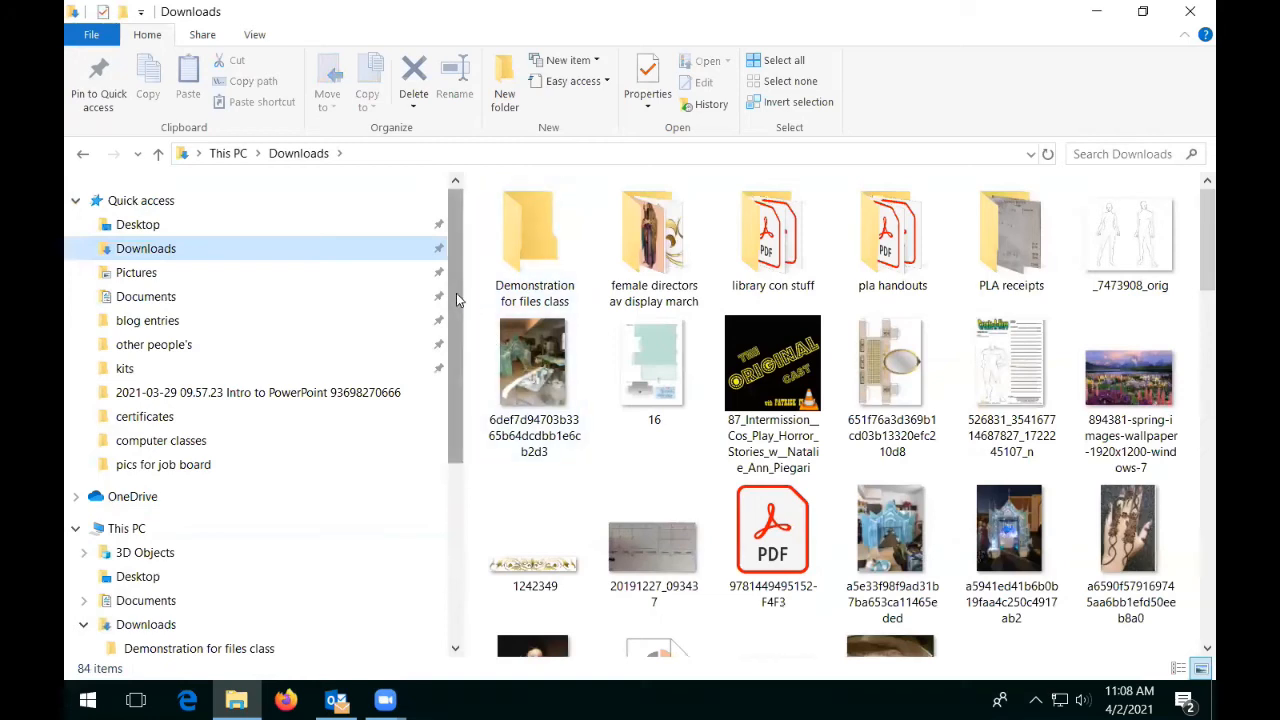
Expand Documents in the folder tree and open its Downloads subfolder to examine the files stored there
{"action": "left_click_drag", "start_coordinate": [455, 300], "coordinate": [462, 373]}
{"action": "scroll", "coordinate": [455, 380], "scroll_direction": "up", "scroll_amount": 1}
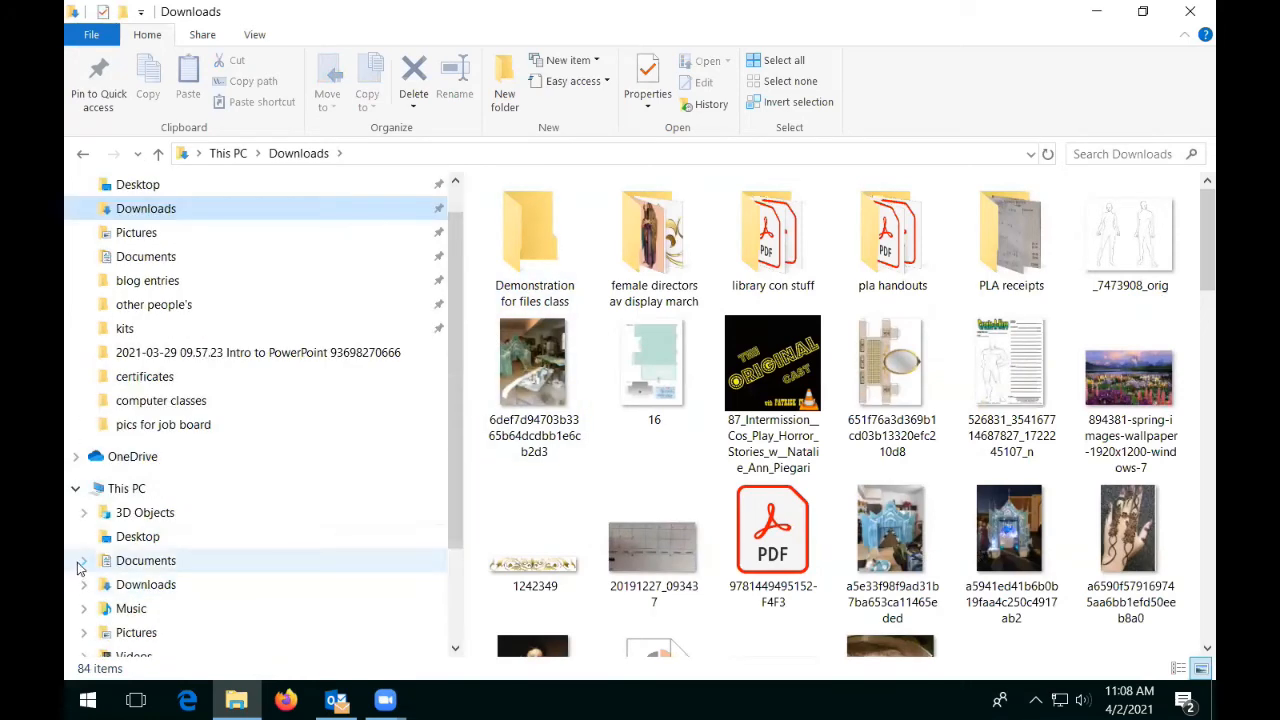
{"action": "left_click", "coordinate": [83, 561]}
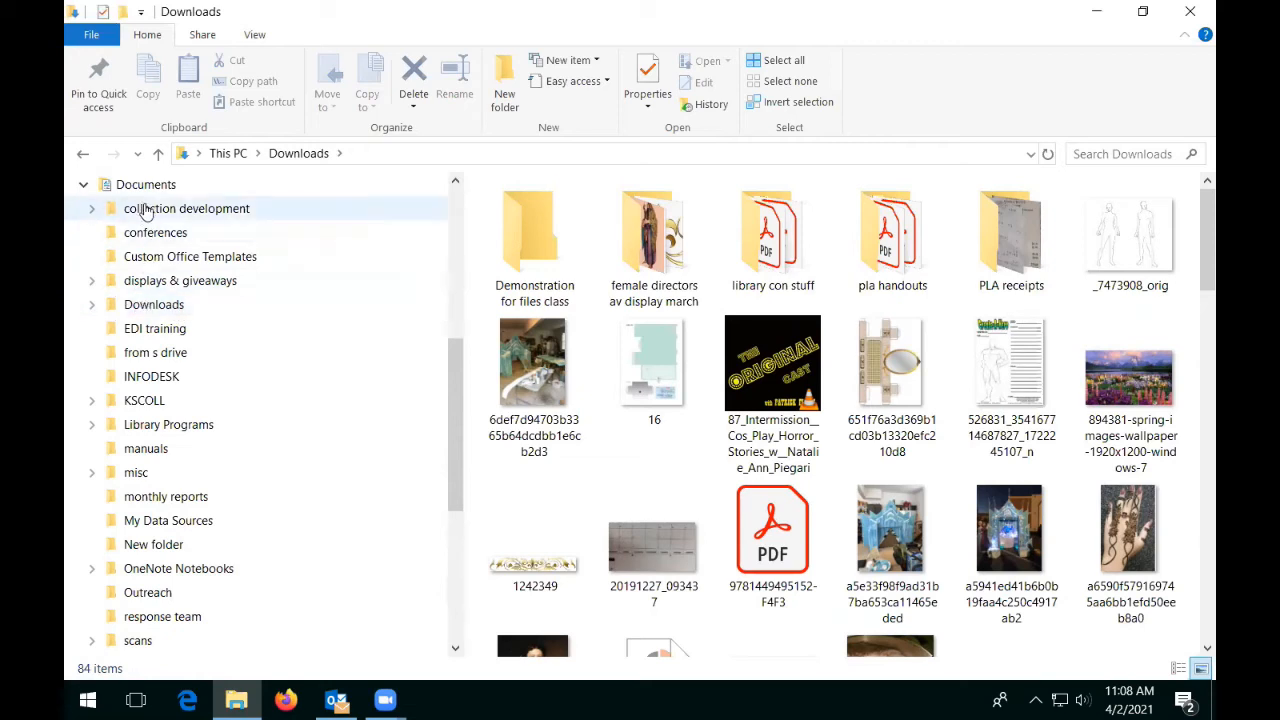
{"action": "left_click", "coordinate": [155, 304]}
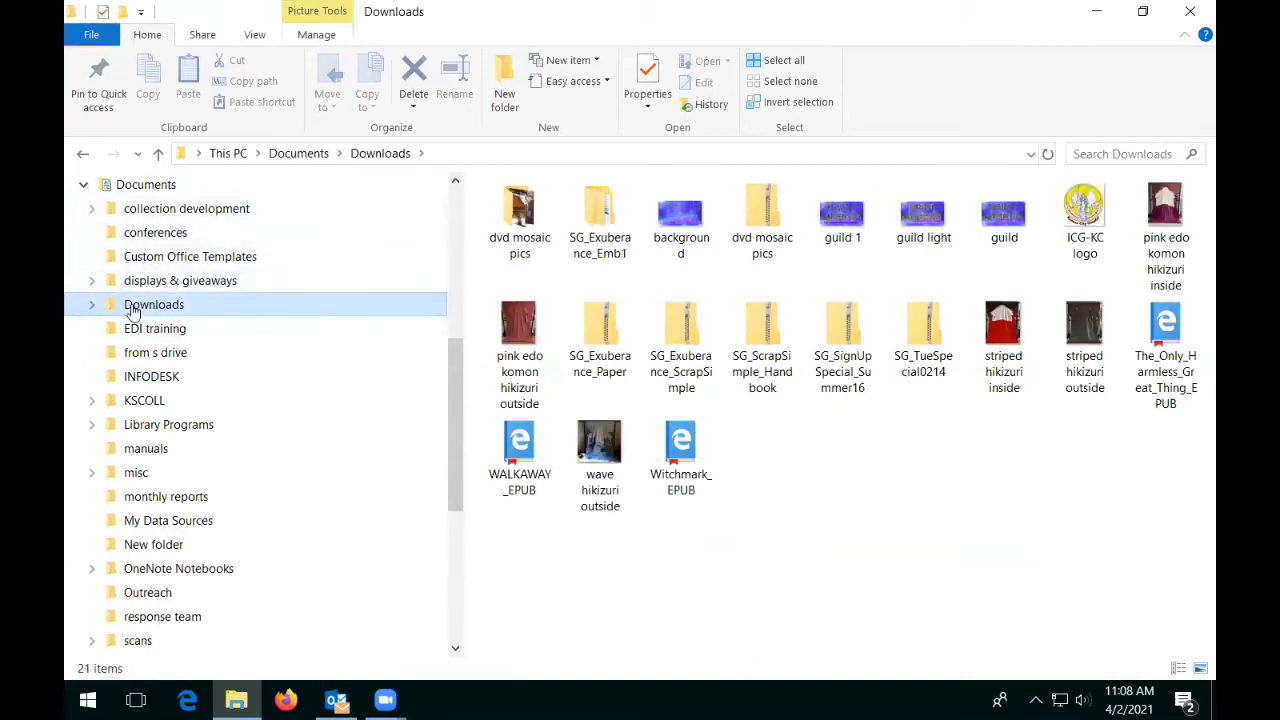
{"action": "left_click", "coordinate": [83, 184]}
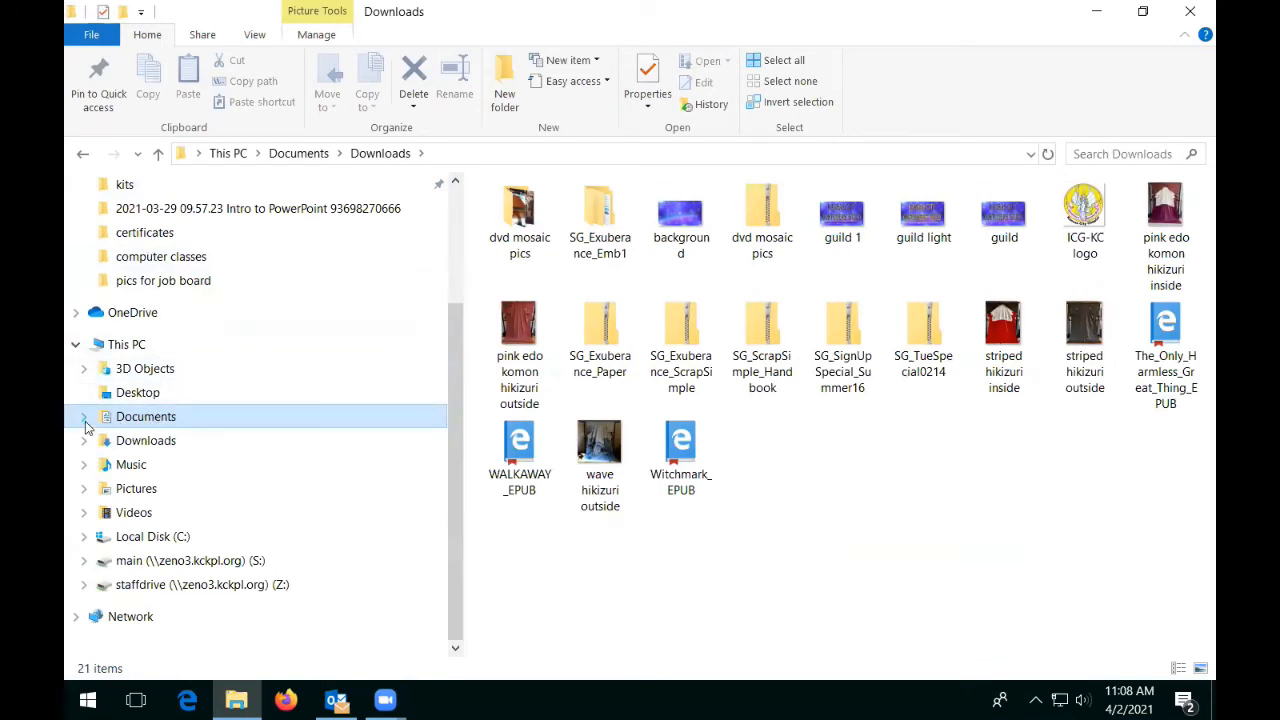
{"action": "left_click", "coordinate": [83, 416]}
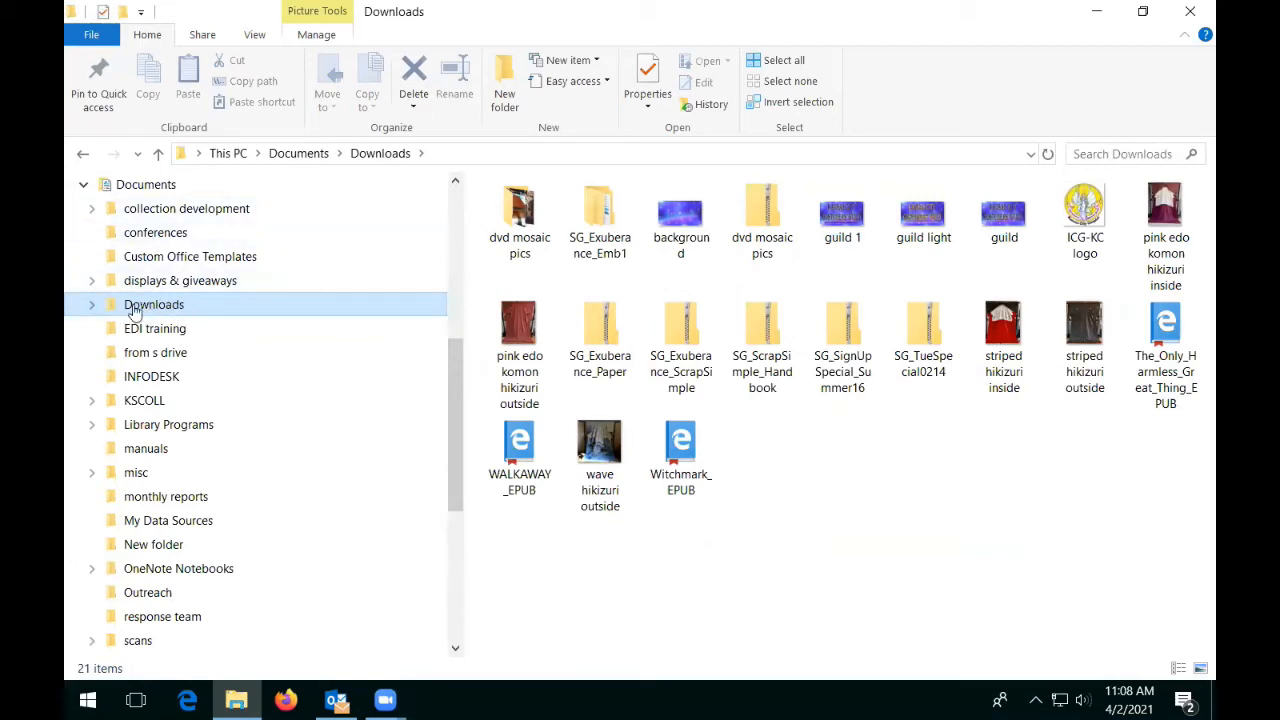
{"action": "scroll", "coordinate": [168, 304], "scroll_direction": "up", "scroll_amount": 1}
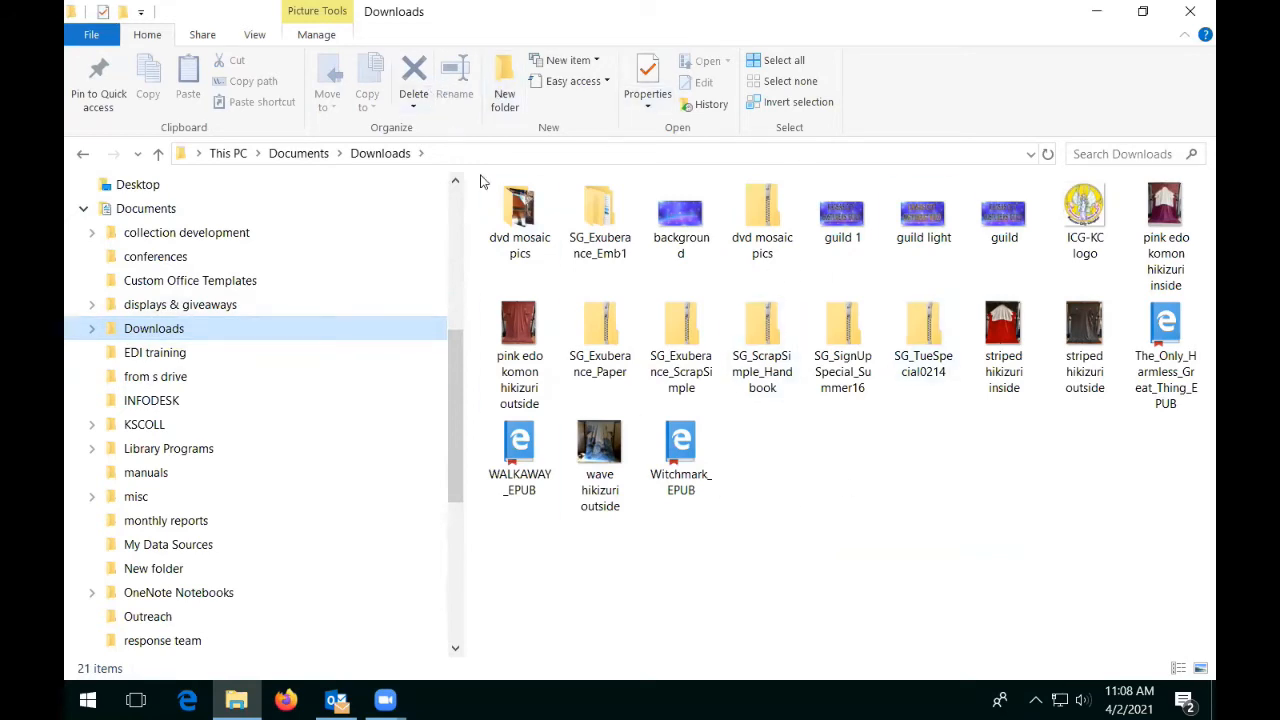
{"action": "left_click", "coordinate": [842, 468]}
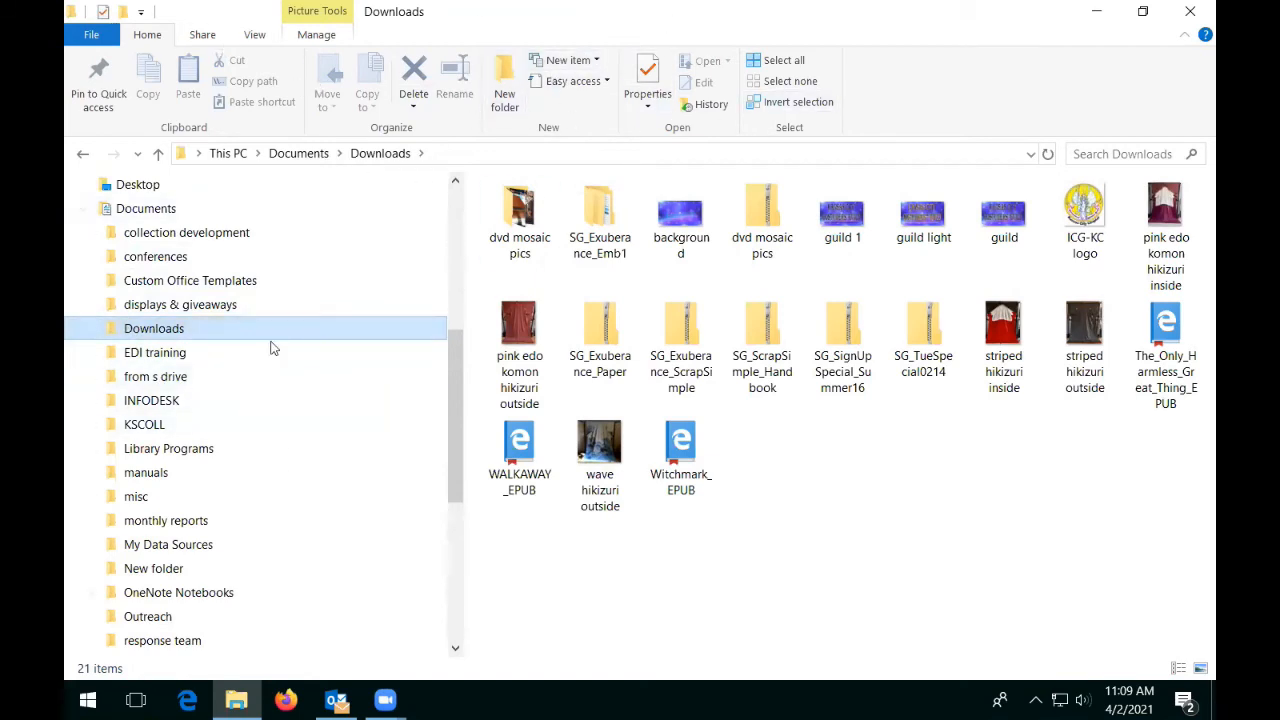
Rename the Downloads subfolder inside Documents as "craft downloads and things"
{"action": "right_click", "coordinate": [154, 338]}
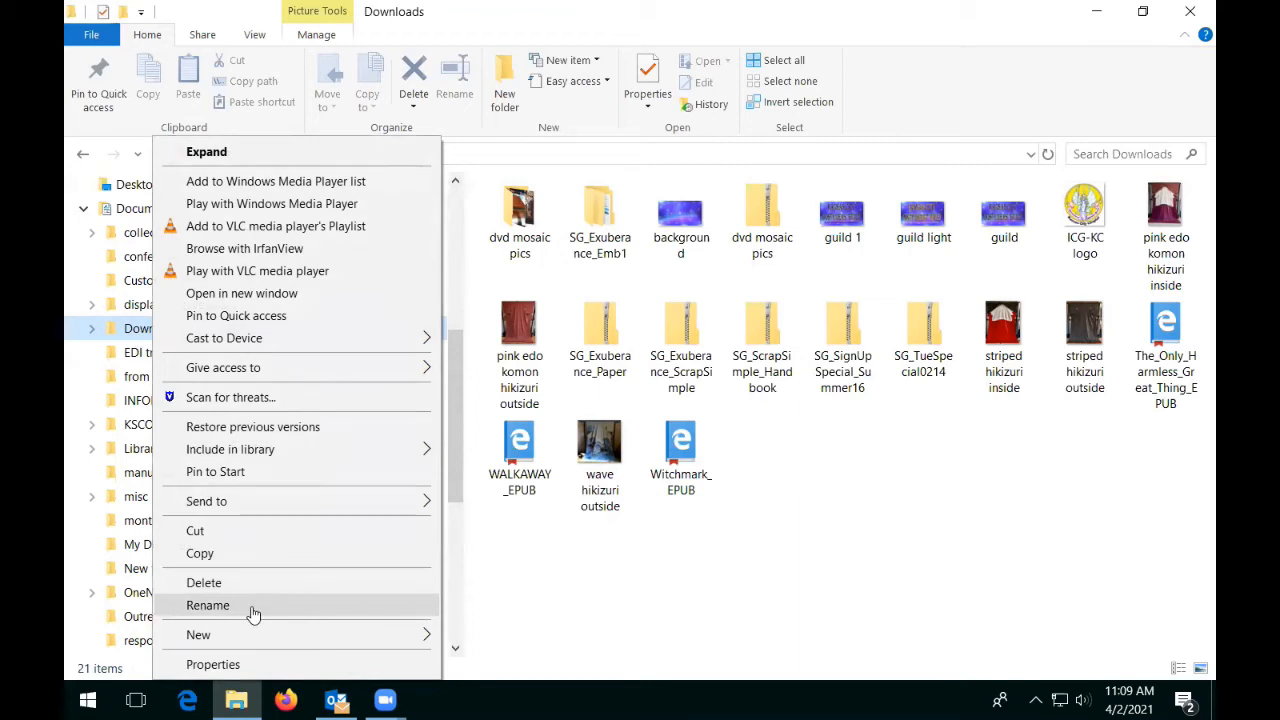
{"action": "mouse_move", "coordinate": [256, 636]}
{"action": "left_click", "coordinate": [207, 605]}
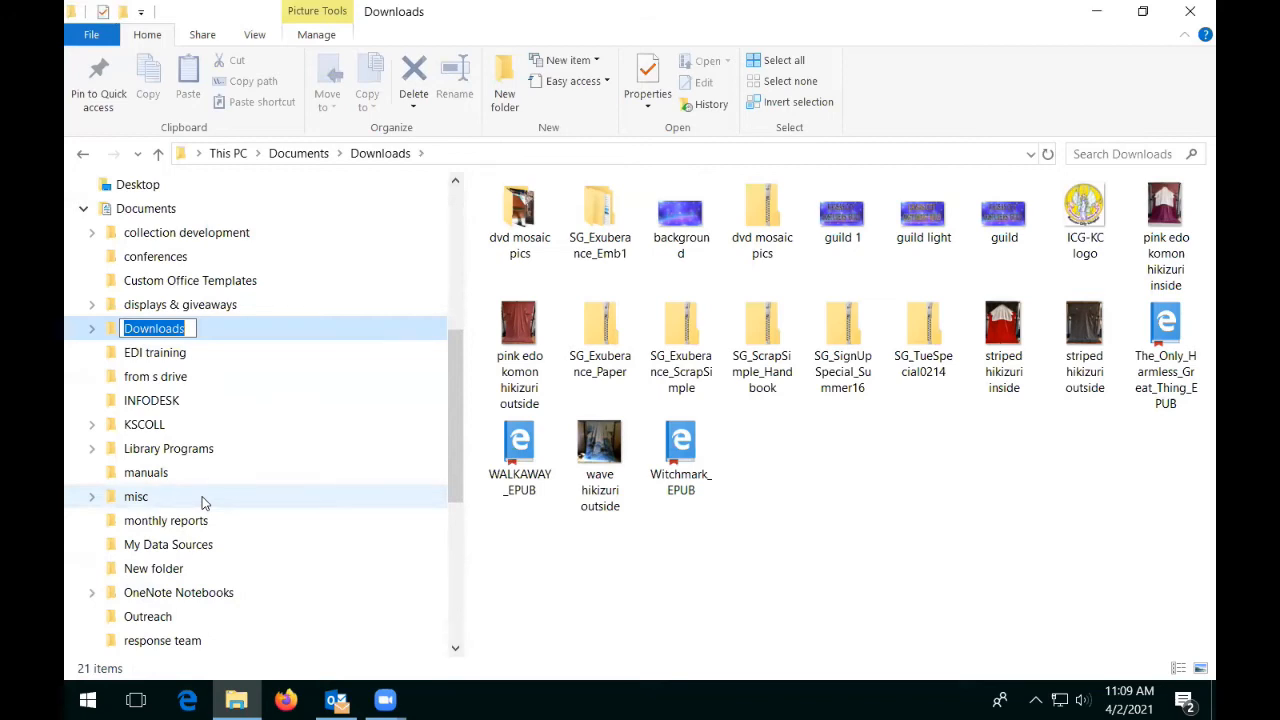
{"action": "type", "text": "craft downloads and things"}
{"action": "key", "text": "Return"}
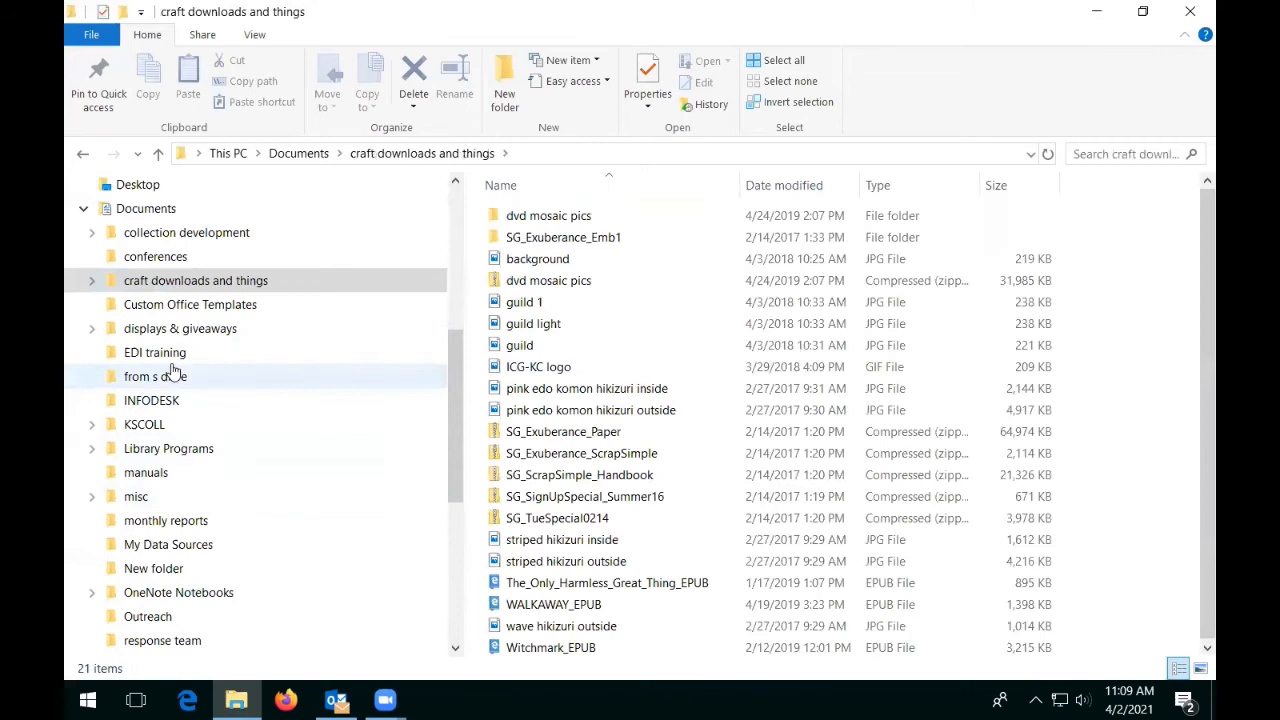
Collapse the Documents tree under This PC and compare the Downloads folders listed in Quick access and This PC
{"action": "scroll", "coordinate": [185, 290], "scroll_direction": "up", "scroll_amount": 4}
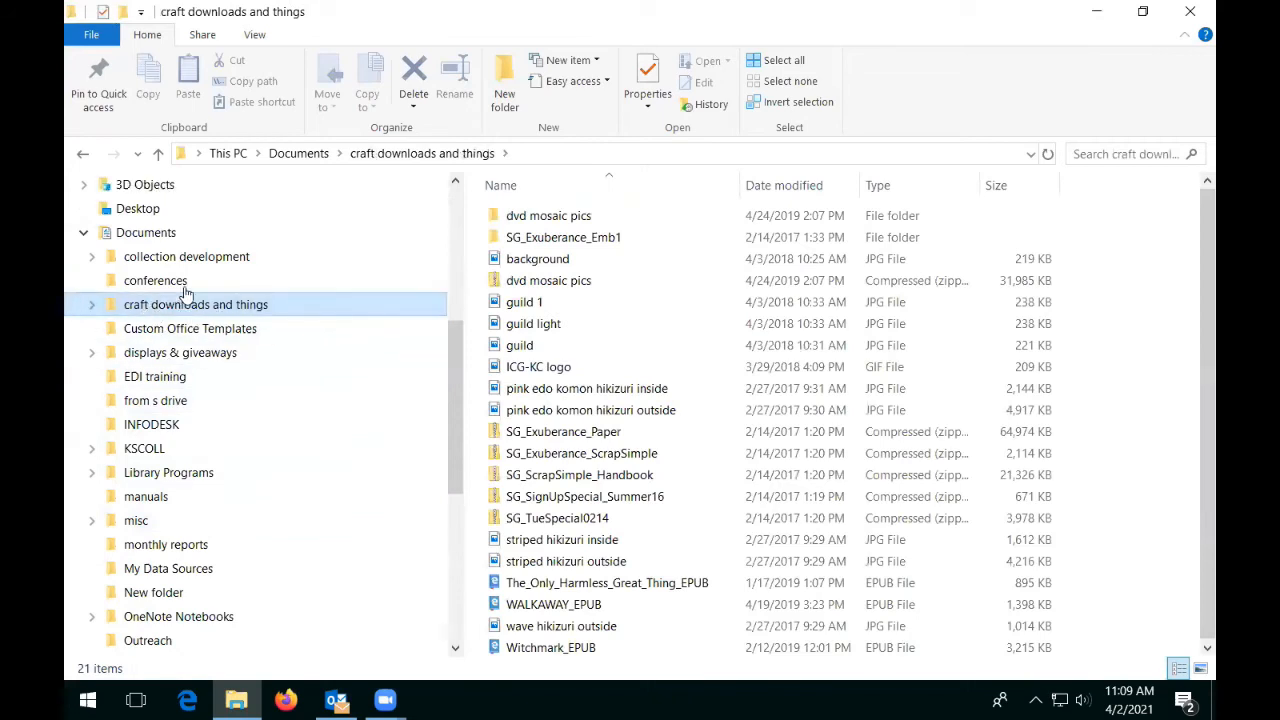
{"action": "scroll", "coordinate": [207, 256], "scroll_direction": "up", "scroll_amount": 3}
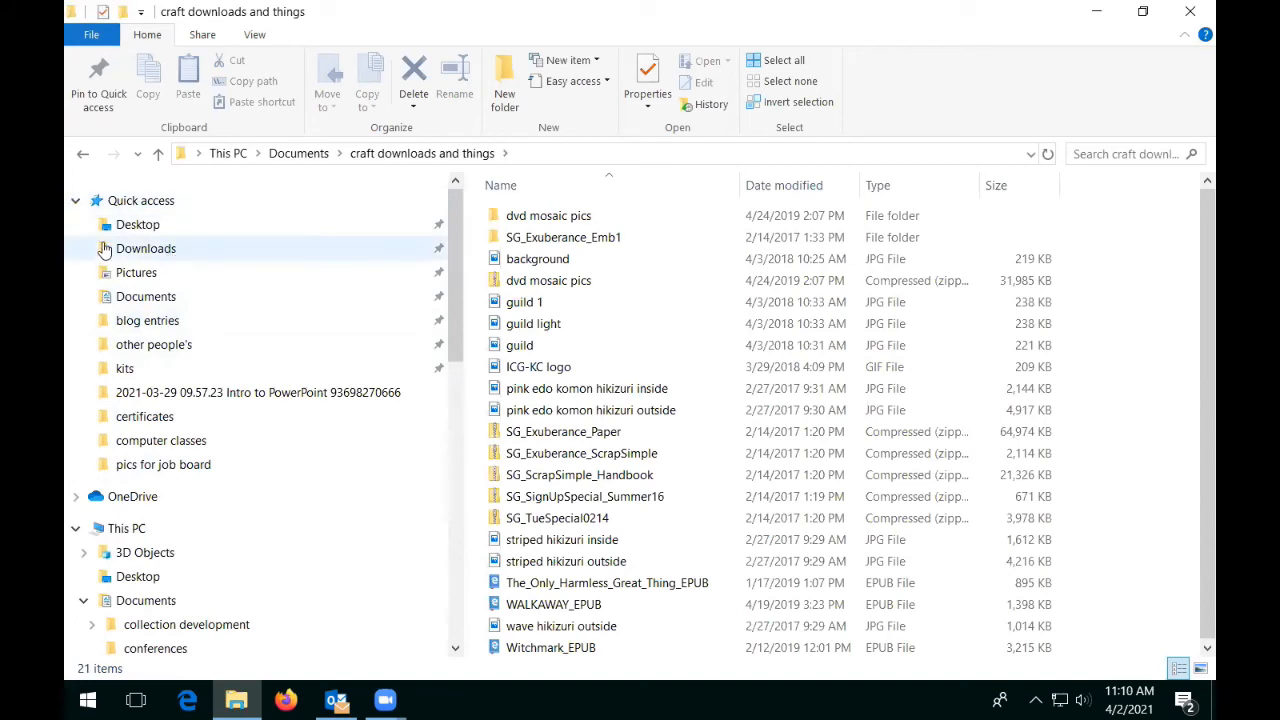
{"action": "left_click", "coordinate": [84, 601]}
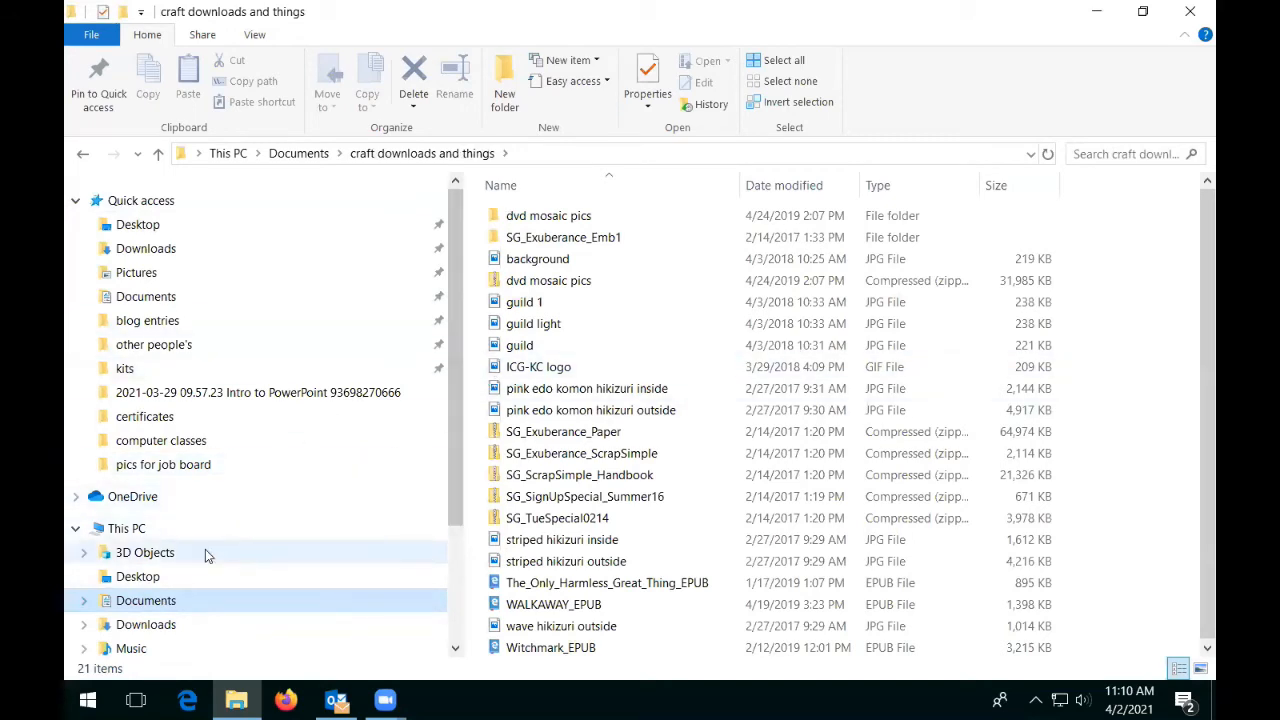
{"action": "left_click", "coordinate": [168, 252]}
{"action": "left_click", "coordinate": [125, 630]}
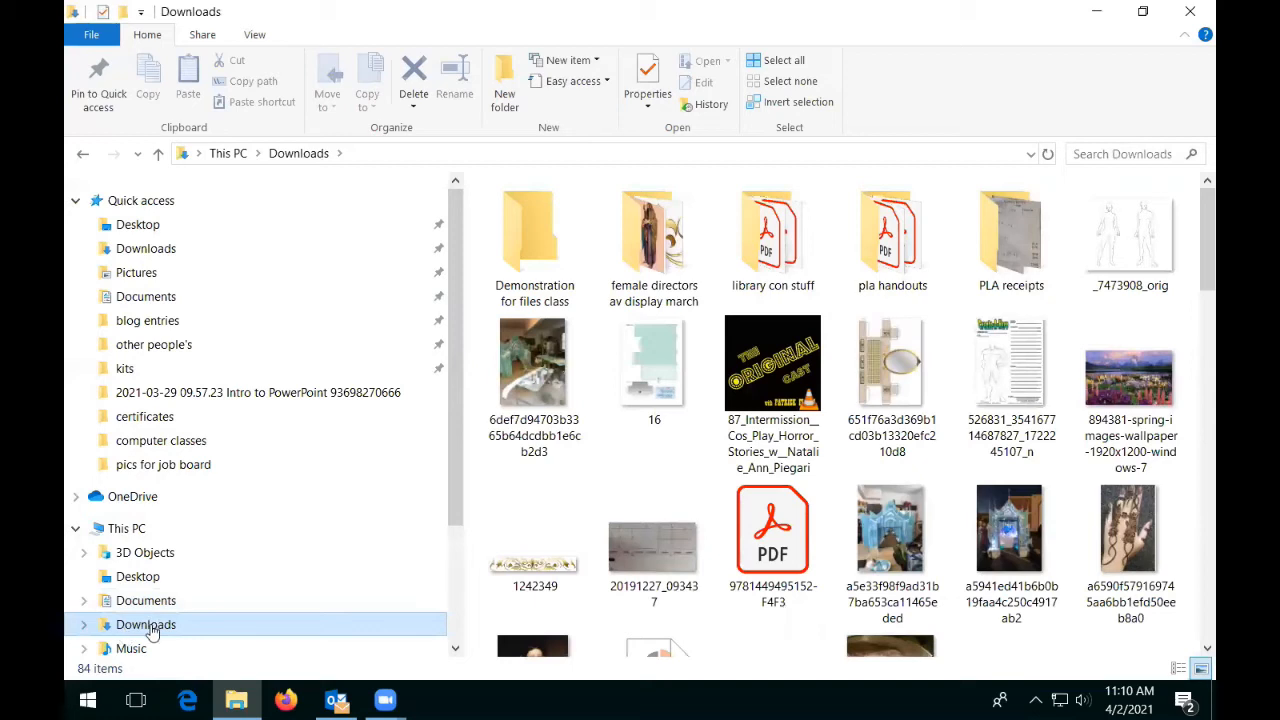
Check the available folder commands for the built-in Downloads and Documents folders under This PC, and open Documents
{"action": "right_click", "coordinate": [152, 634]}
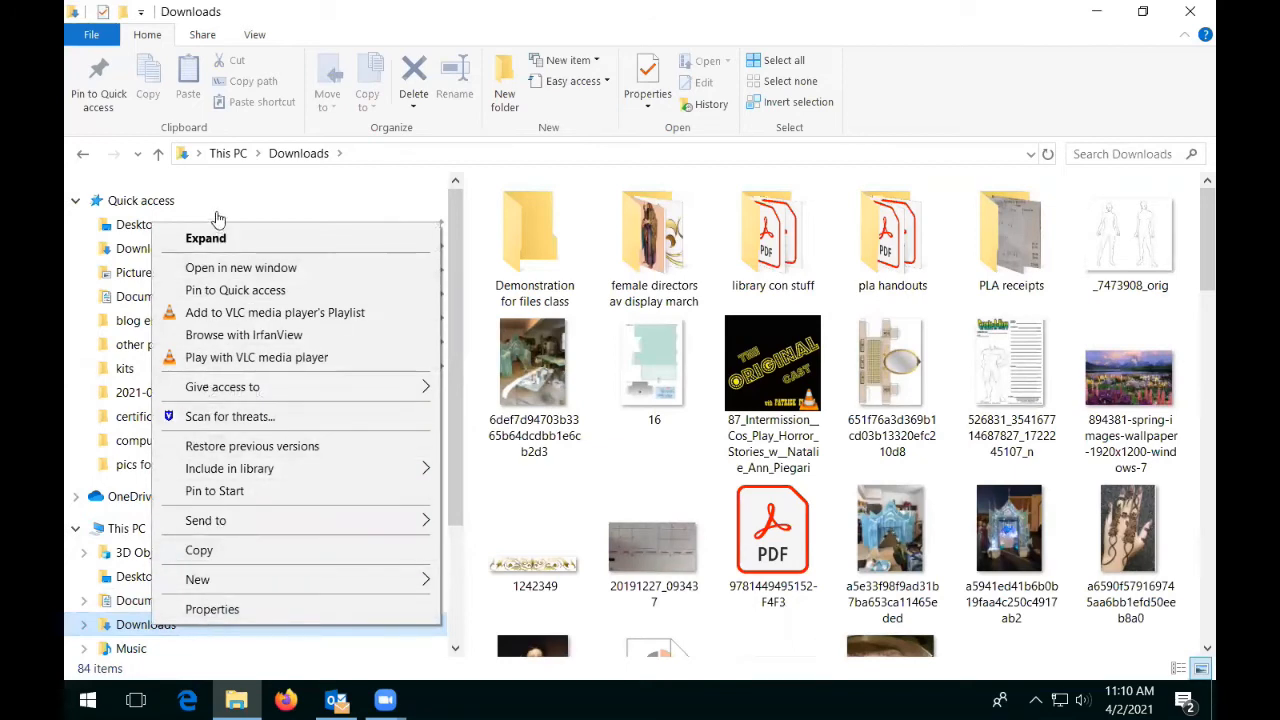
{"action": "left_click", "coordinate": [137, 627]}
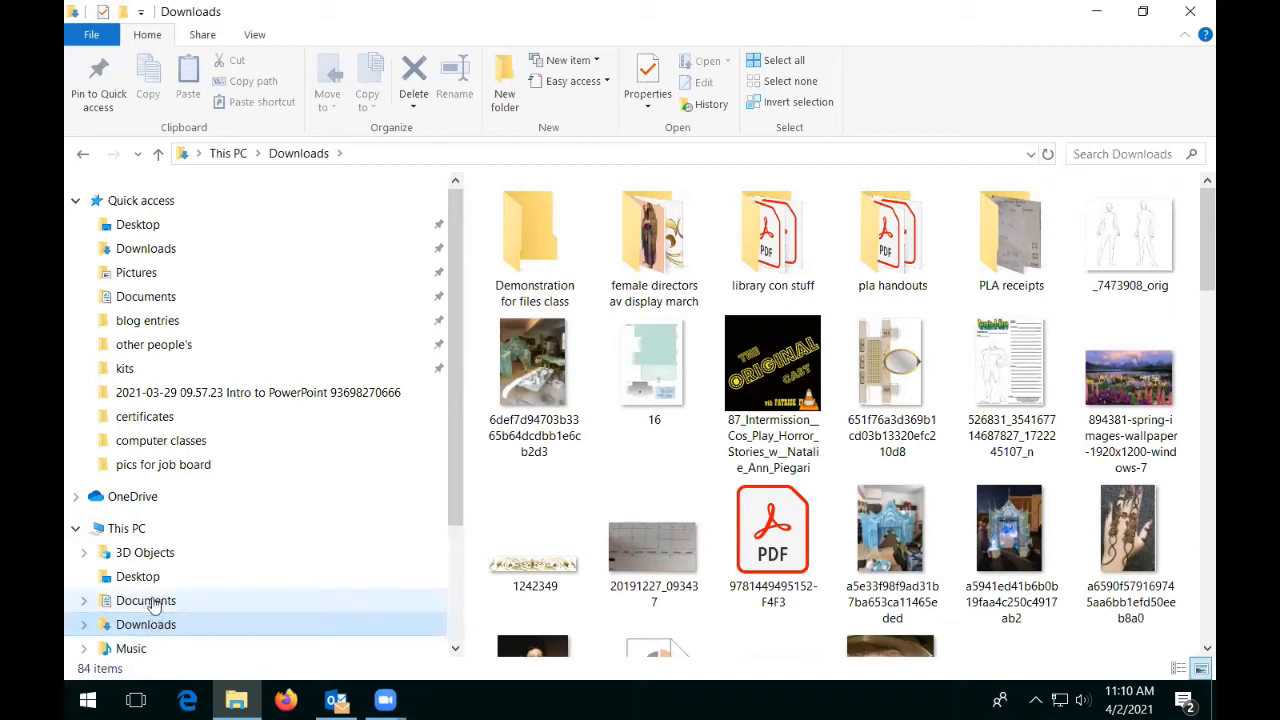
{"action": "right_click", "coordinate": [153, 600]}
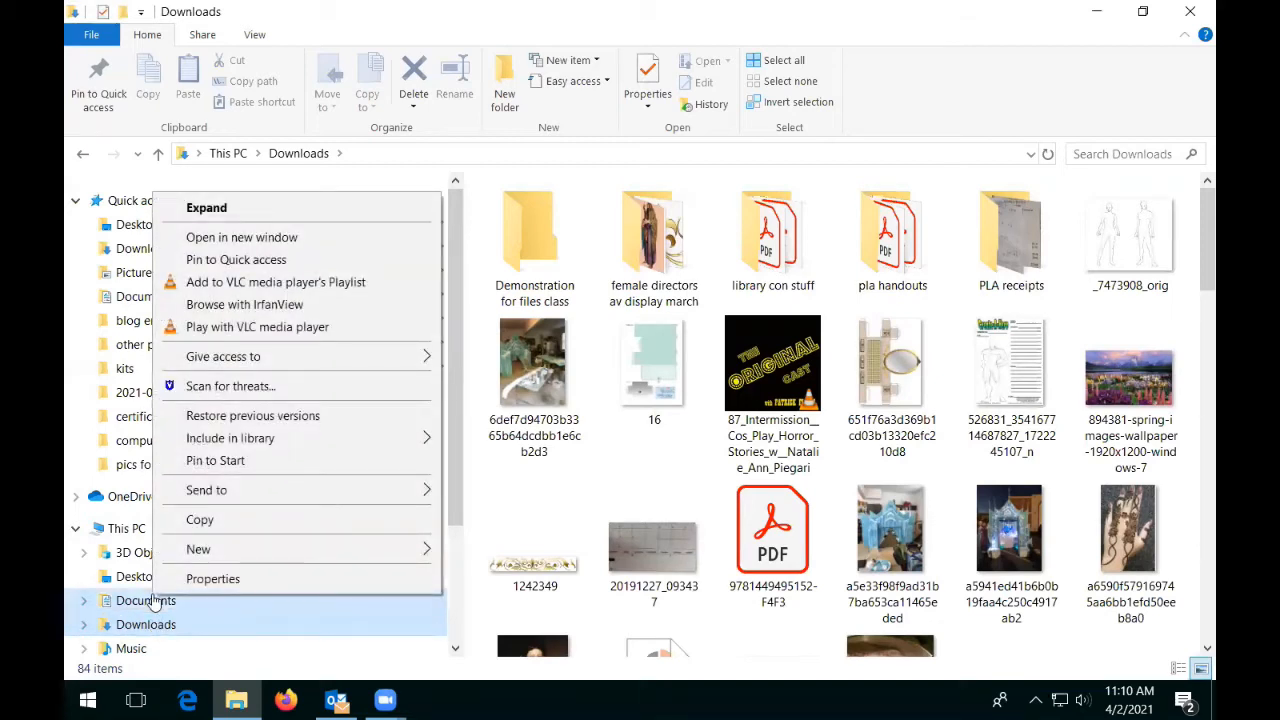
{"action": "left_click", "coordinate": [153, 600]}
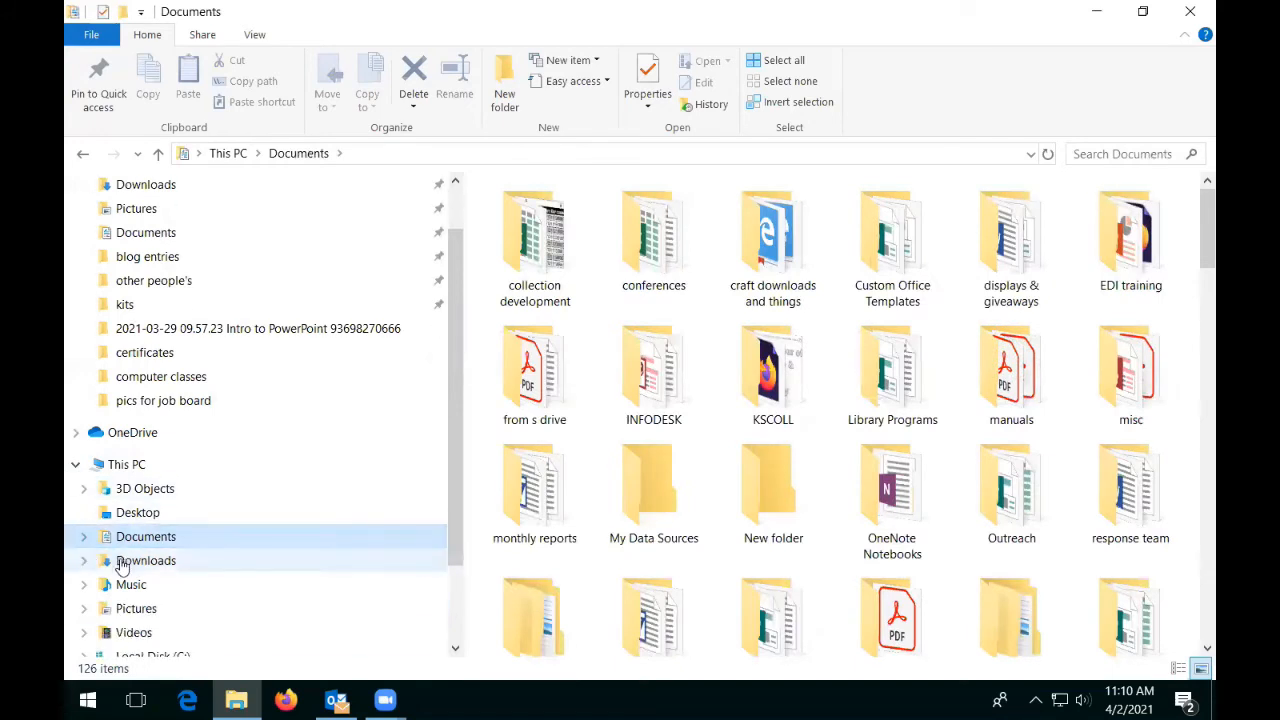
{"action": "scroll", "coordinate": [198, 515], "scroll_direction": "up", "scroll_amount": 2}
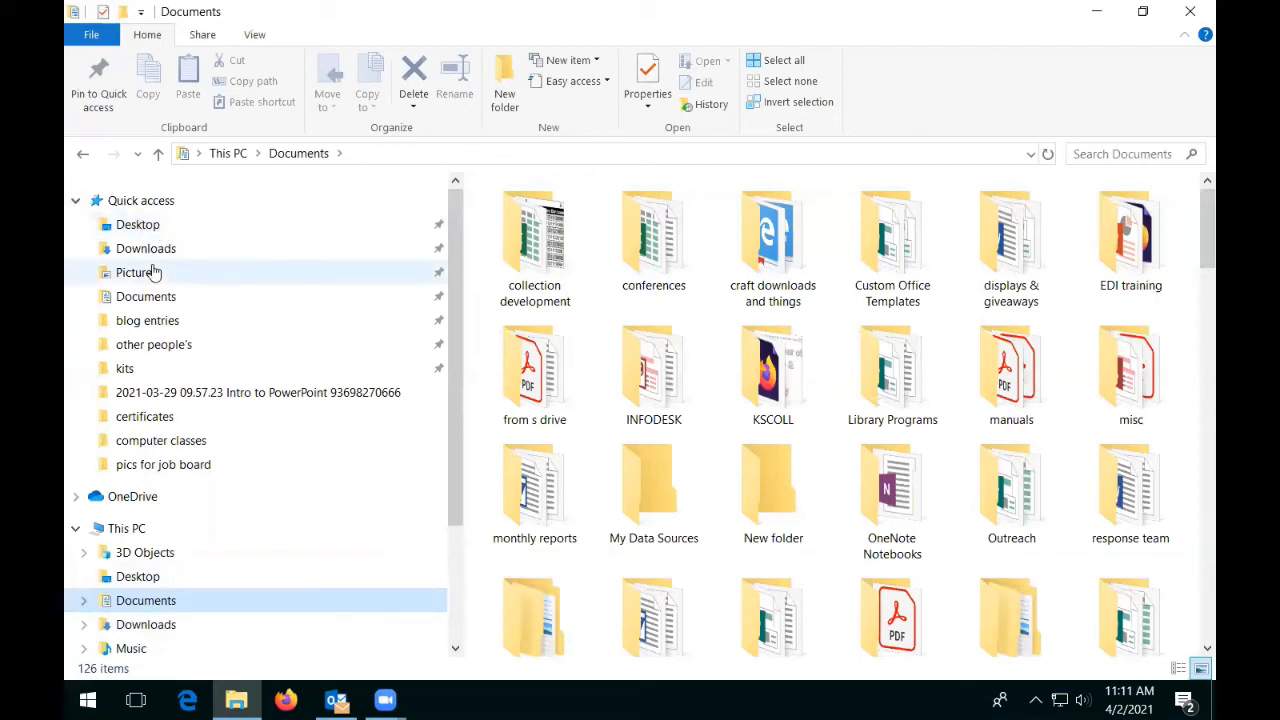
View the Windows desktop and compare its icons with the contents of the Desktop folder in Quick access
{"action": "left_click", "coordinate": [1097, 12]}
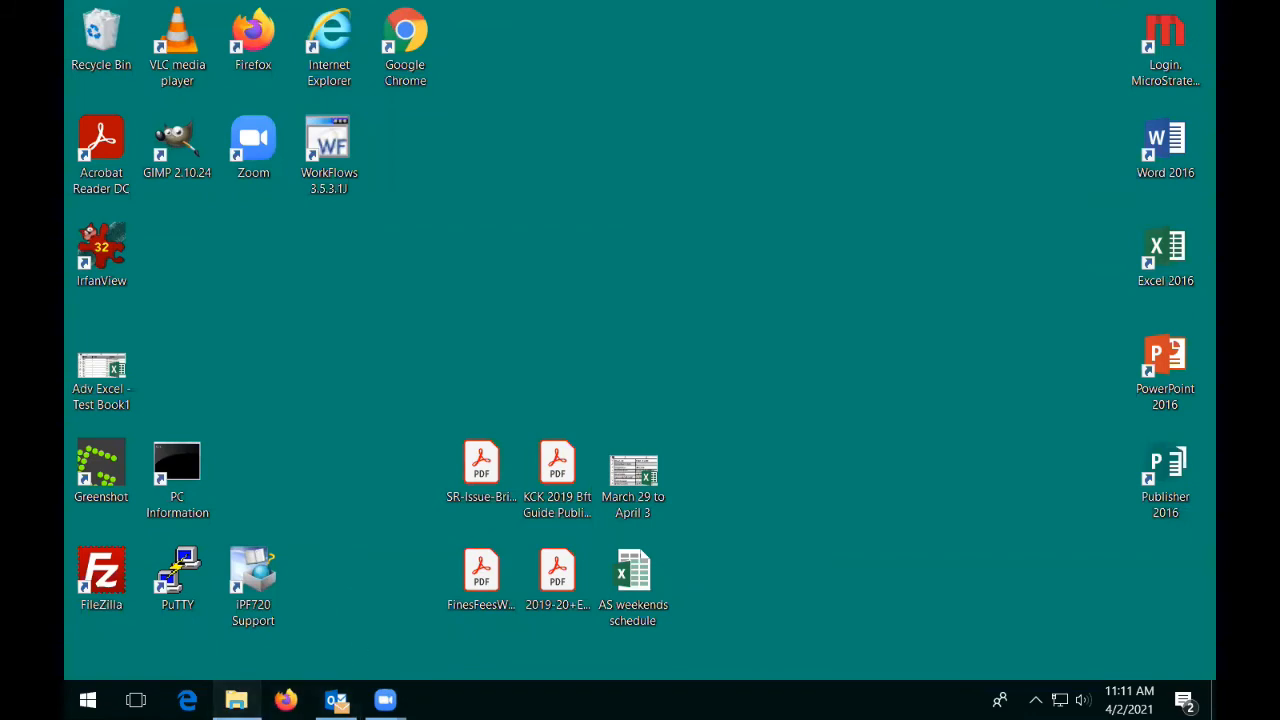
{"action": "left_click", "coordinate": [236, 700]}
{"action": "left_click", "coordinate": [122, 226]}
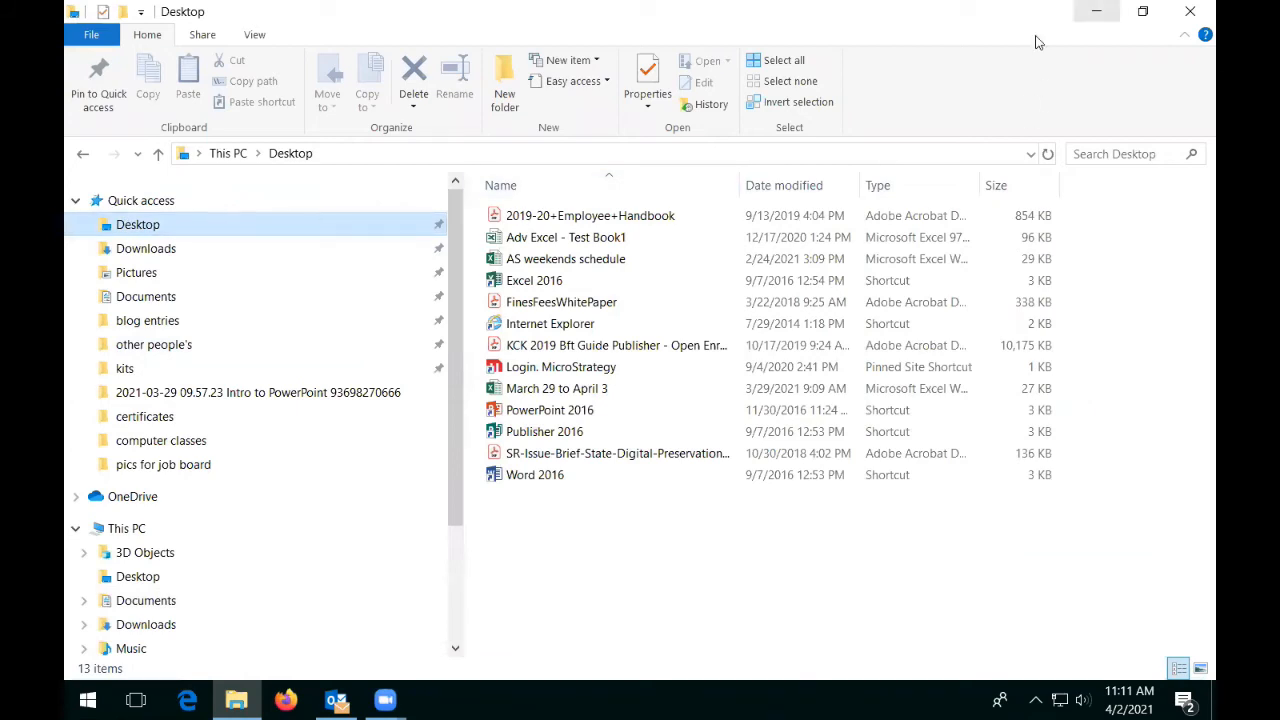
Move the image "894381-spring-images-wallpaper-1920x1200-windows-7" from Downloads to the Desktop folder and reveal the desktop
{"action": "left_click", "coordinate": [180, 250]}
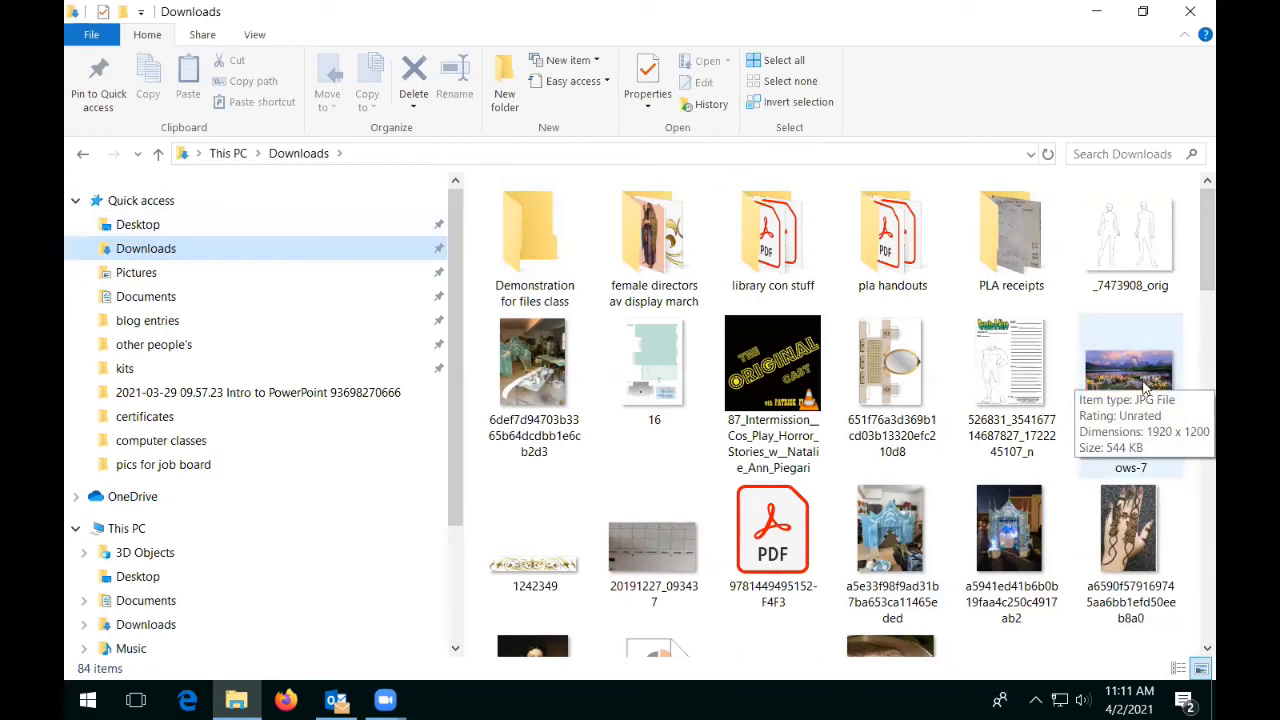
{"action": "left_click_drag", "start_coordinate": [1145, 375], "coordinate": [96, 229]}
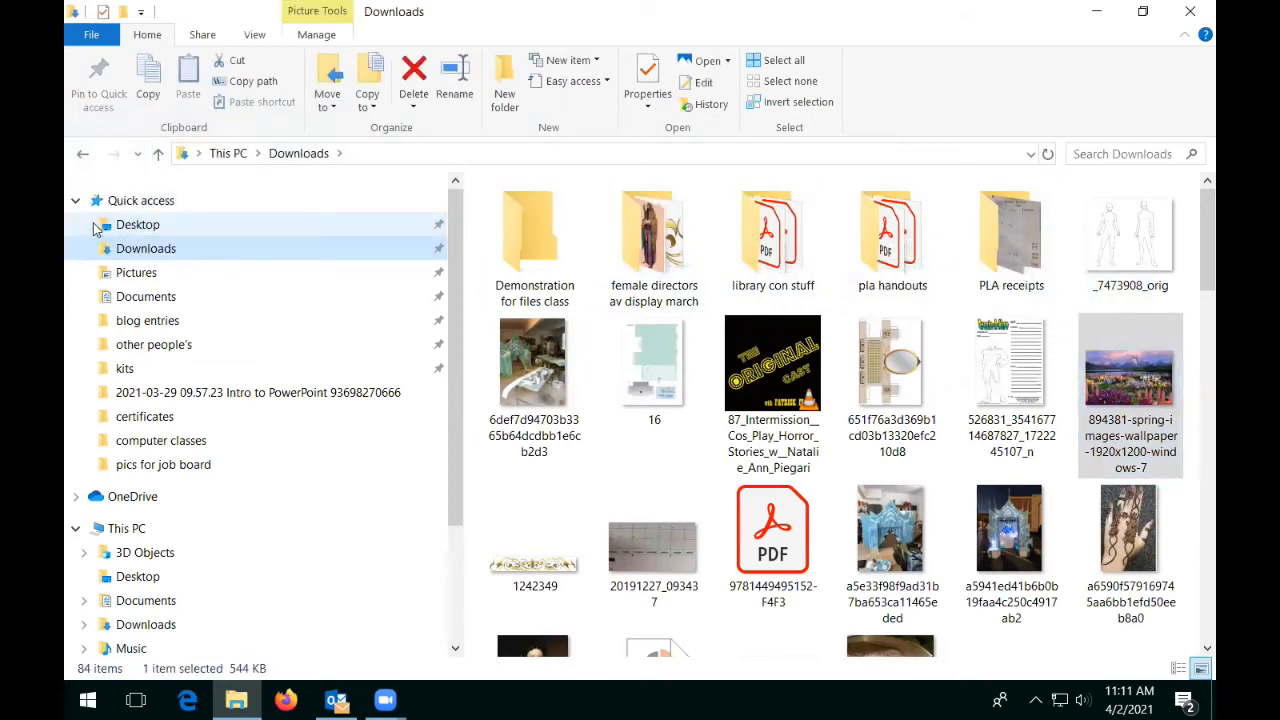
{"action": "left_click", "coordinate": [1098, 12]}
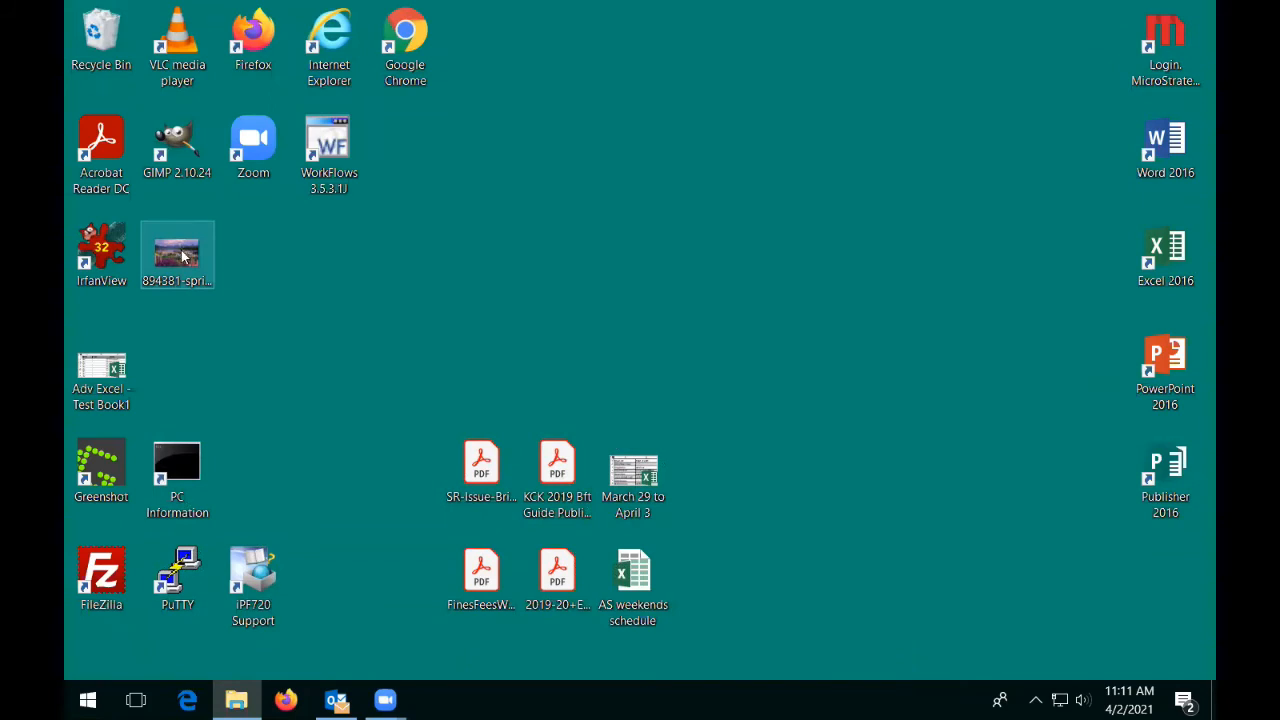
Reposition the wallpaper image's icon around the desktop and leave it below the Zoom shortcut
{"action": "left_click_drag", "start_coordinate": [177, 253], "coordinate": [995, 100]}
{"action": "left_click_drag", "start_coordinate": [1034, 45], "coordinate": [927, 378]}
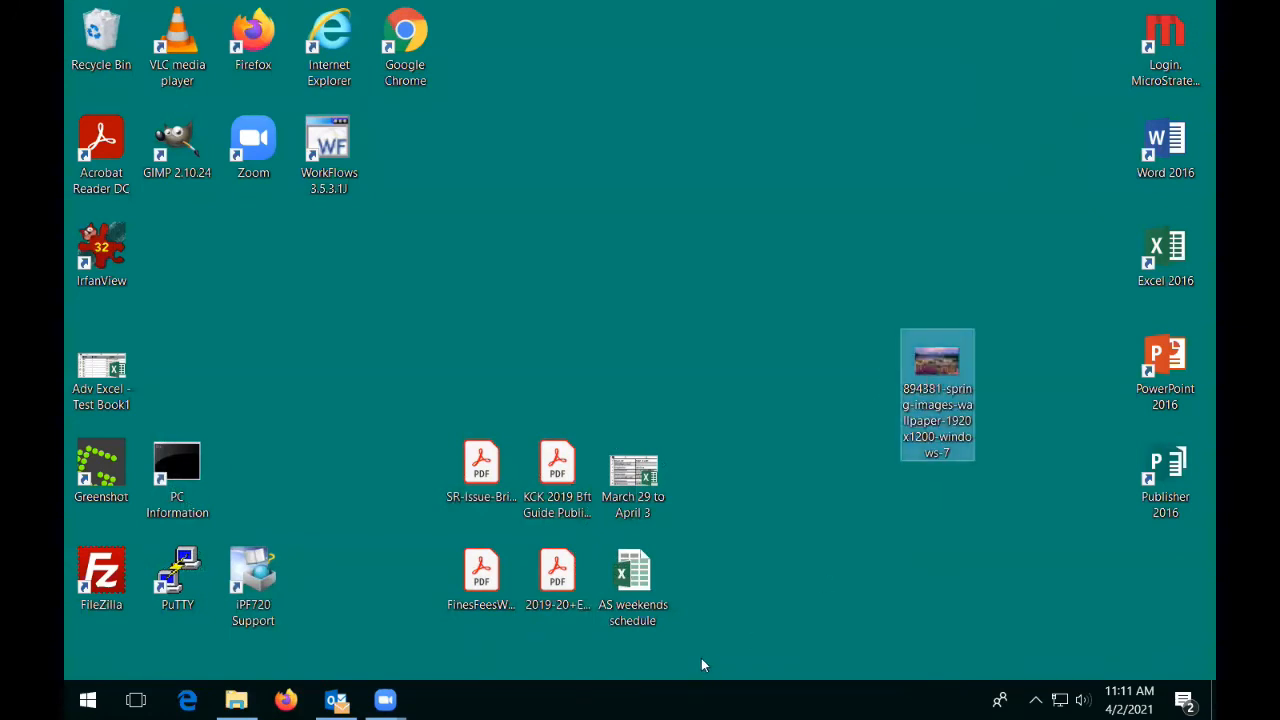
{"action": "left_click_drag", "start_coordinate": [973, 357], "coordinate": [278, 255]}
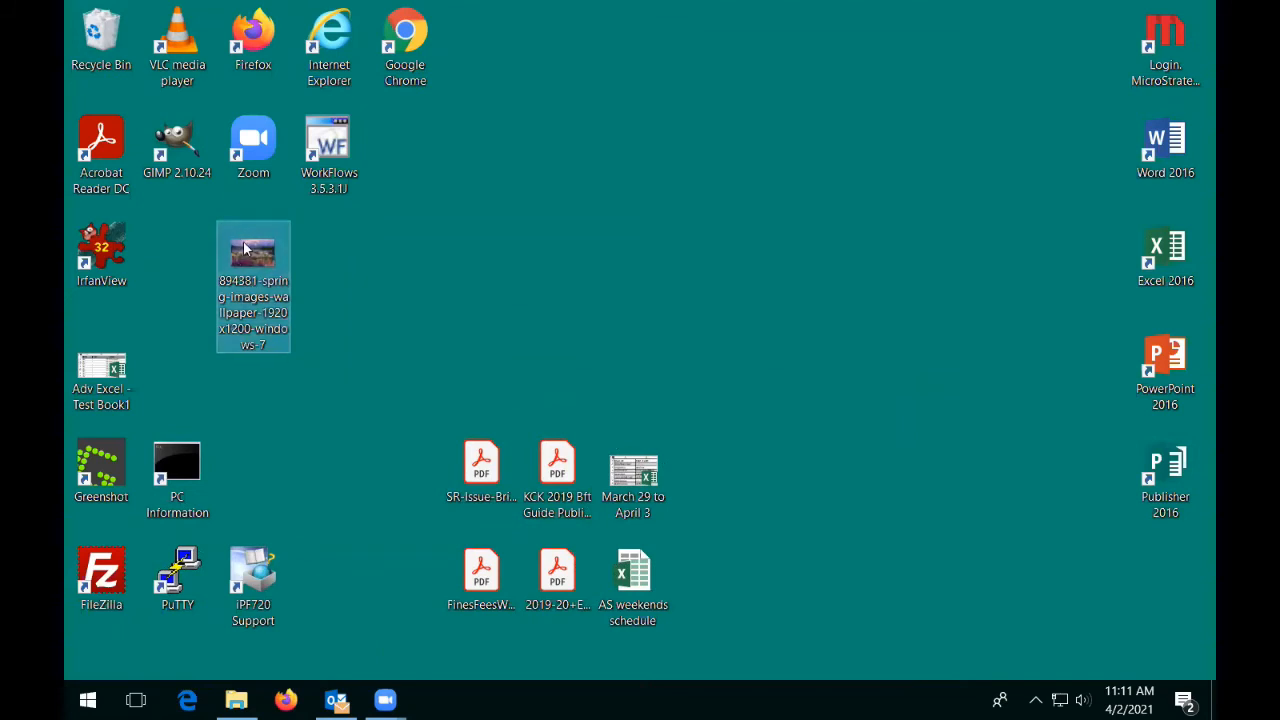
Expand the Pictures folder under This PC and check where the wallpaper image sits on the desktop
{"action": "left_click", "coordinate": [238, 702]}
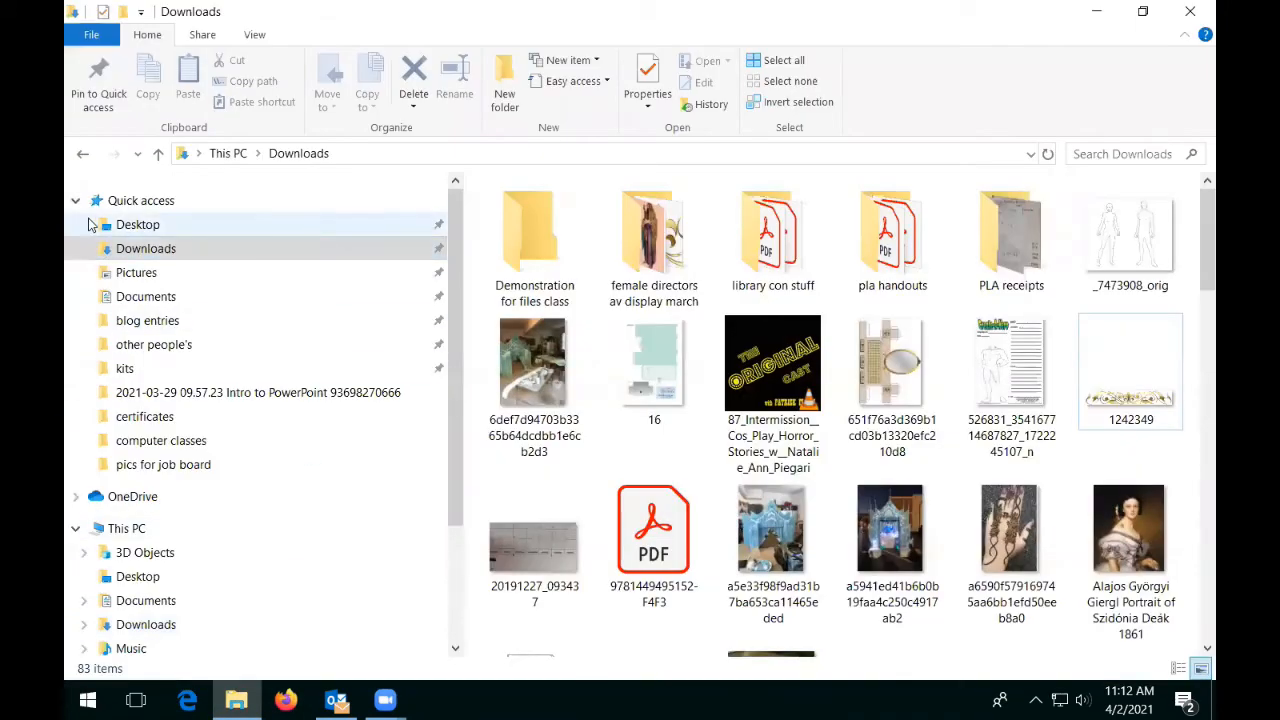
{"action": "scroll", "coordinate": [105, 580], "scroll_direction": "down", "scroll_amount": 1}
{"action": "scroll", "coordinate": [105, 584], "scroll_direction": "down", "scroll_amount": 1}
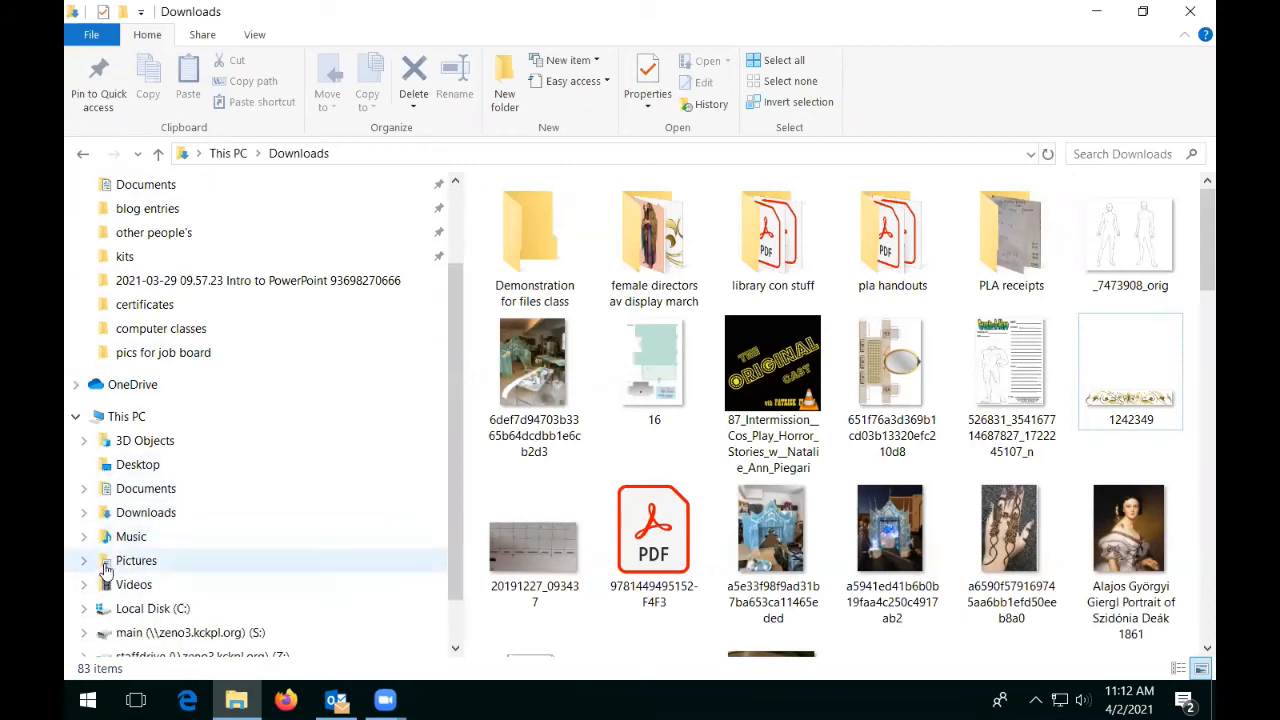
{"action": "left_click", "coordinate": [86, 568]}
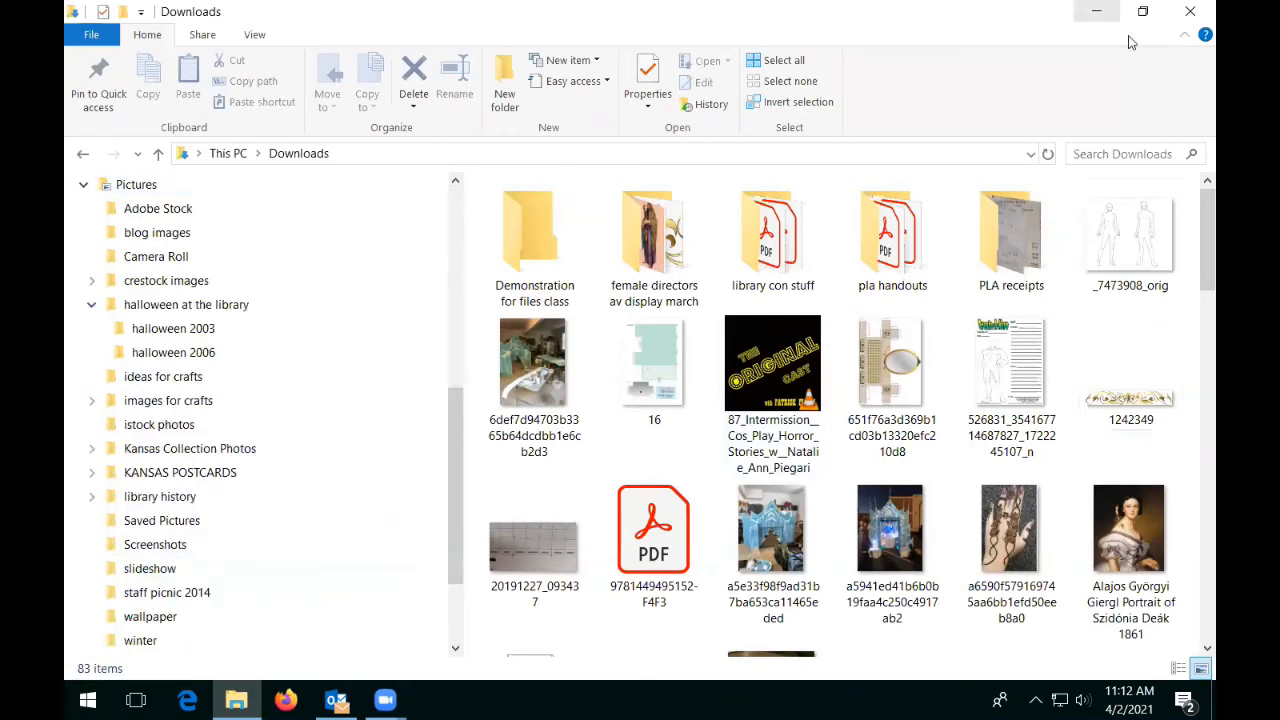
{"action": "left_click", "coordinate": [1096, 11]}
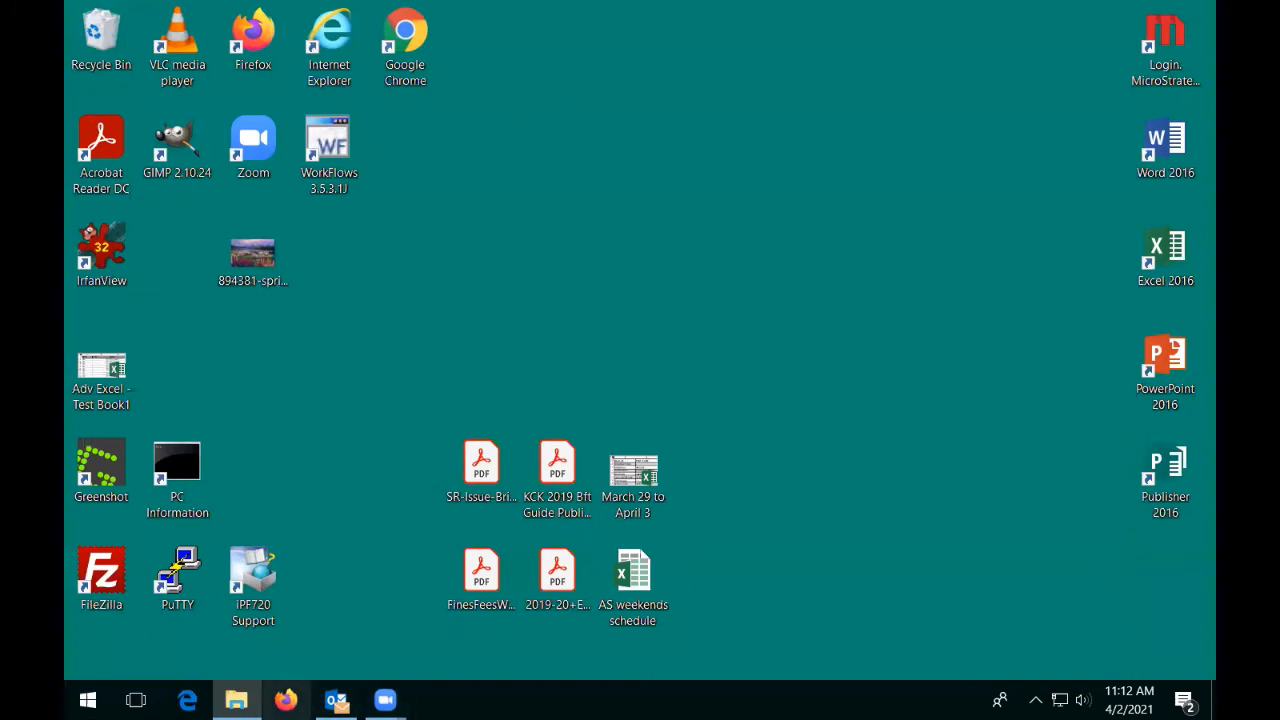
{"action": "left_click", "coordinate": [236, 700]}
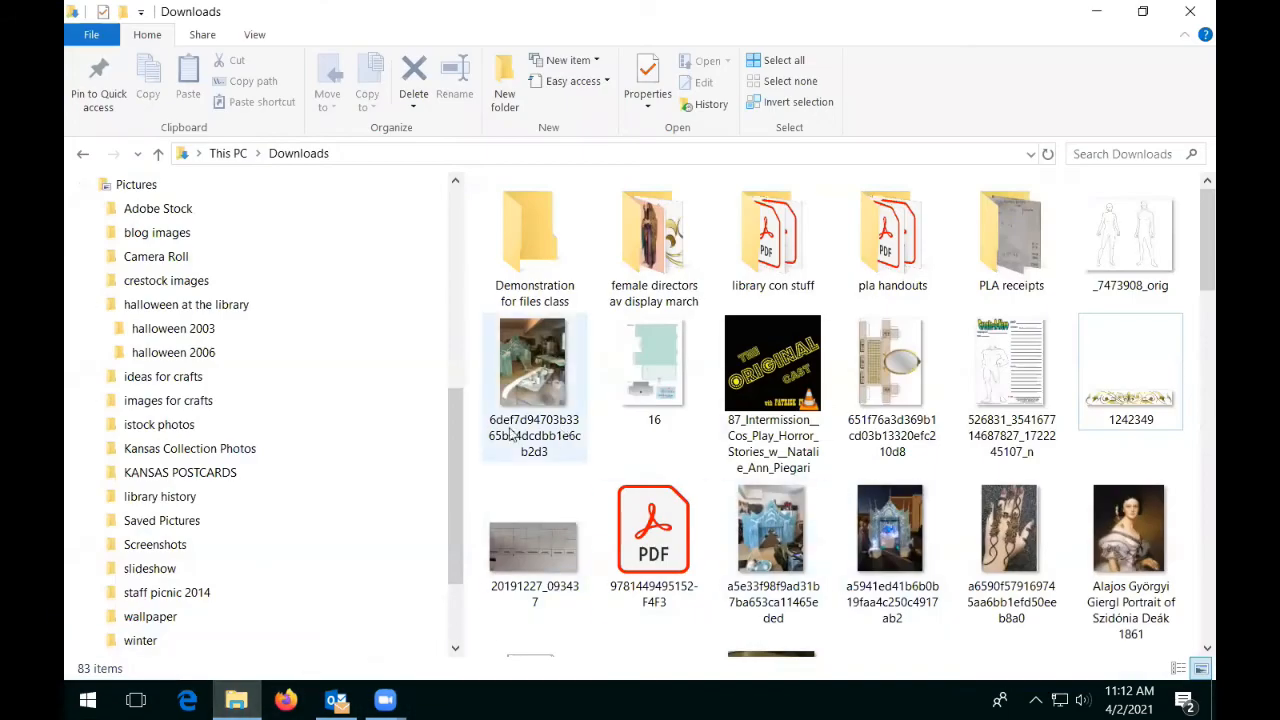
Move the "894381-spring-images-wallpaper" image from the Desktop folder into the wallpaper subfolder of Pictures
{"action": "left_click_drag", "start_coordinate": [460, 404], "coordinate": [461, 387]}
{"action": "left_click_drag", "start_coordinate": [461, 316], "coordinate": [452, 205]}
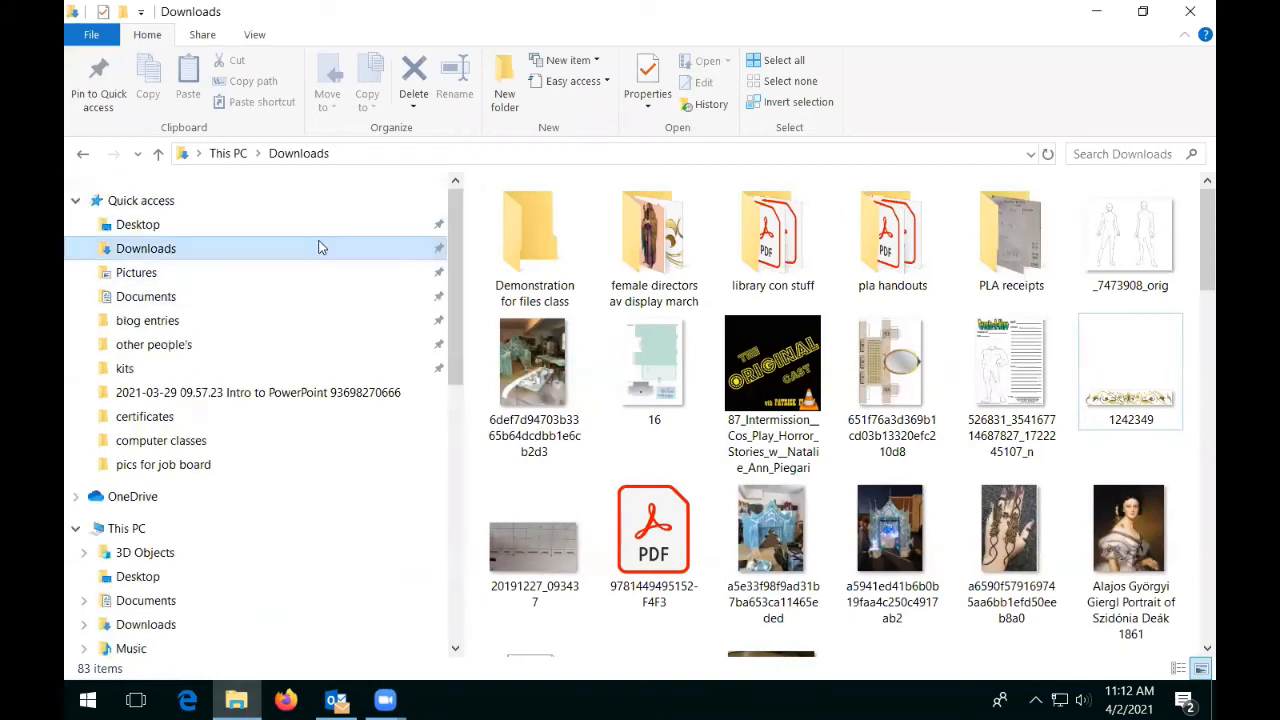
{"action": "left_click", "coordinate": [298, 226]}
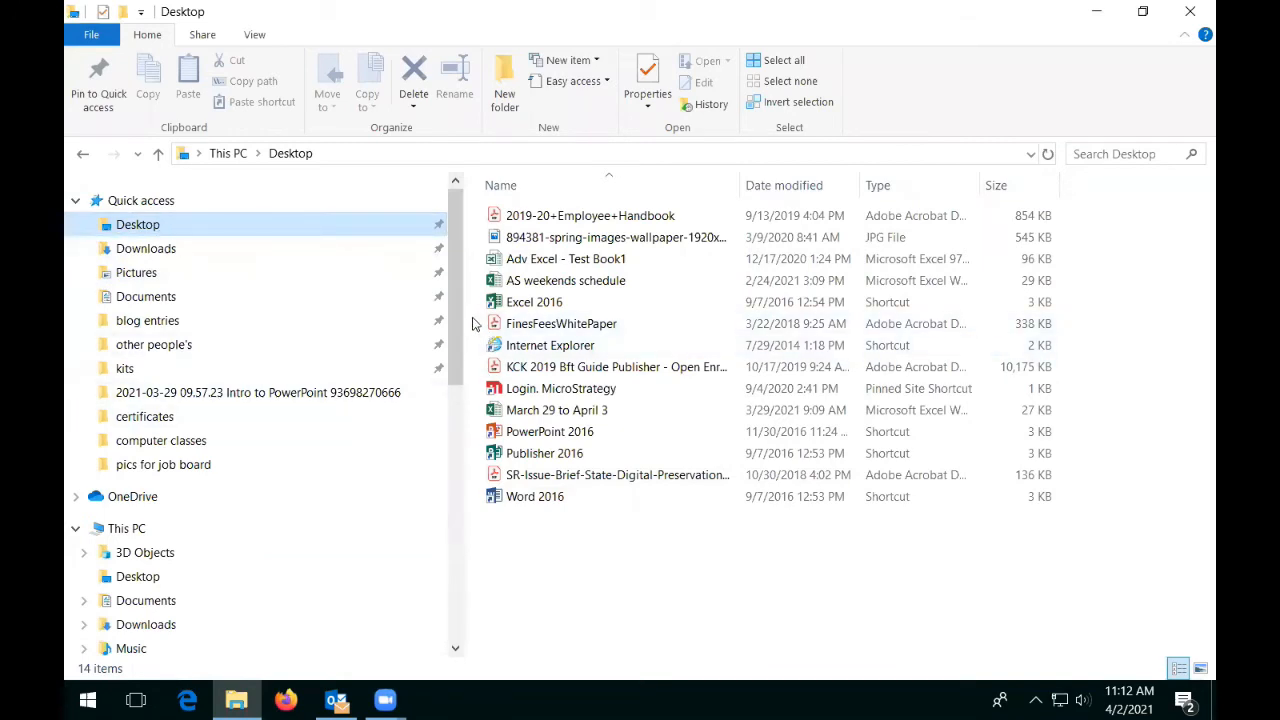
{"action": "left_click_drag", "start_coordinate": [460, 313], "coordinate": [469, 528]}
{"action": "left_click_drag", "start_coordinate": [600, 237], "coordinate": [145, 572]}
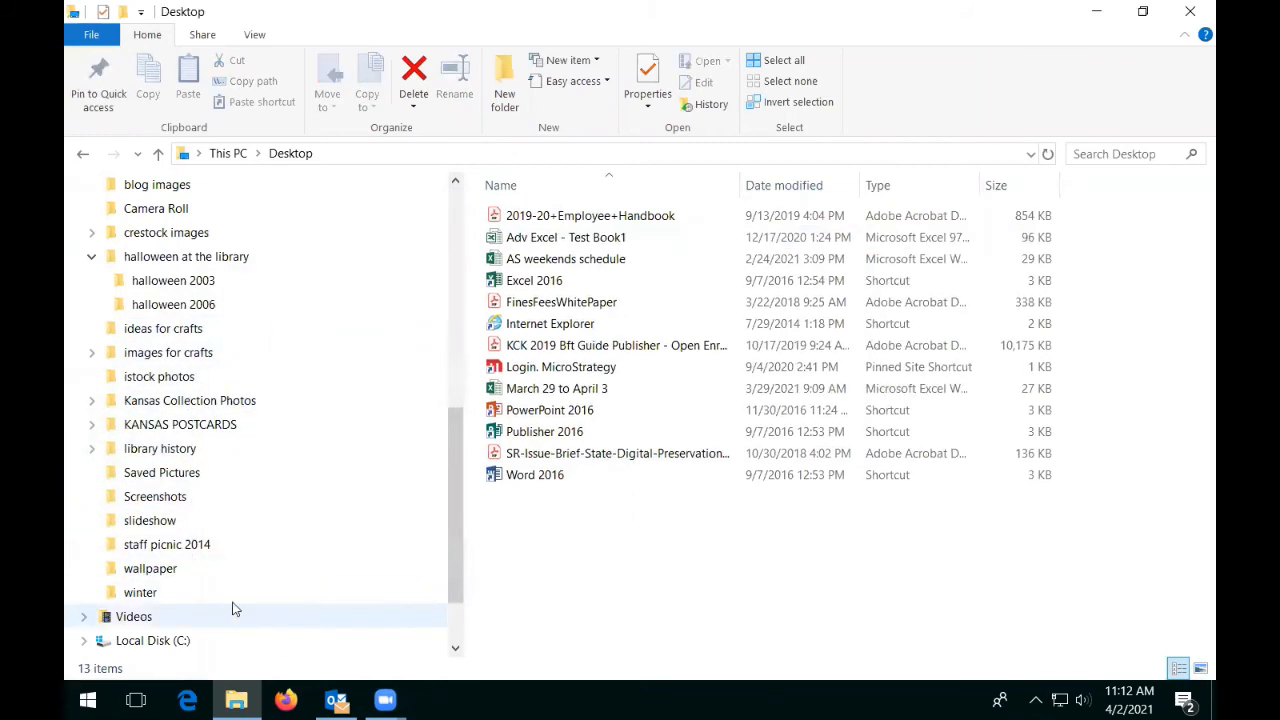
Open the wallpaper folder in Pictures to view its images, and check the desktop for the moved file
{"action": "left_click", "coordinate": [153, 578]}
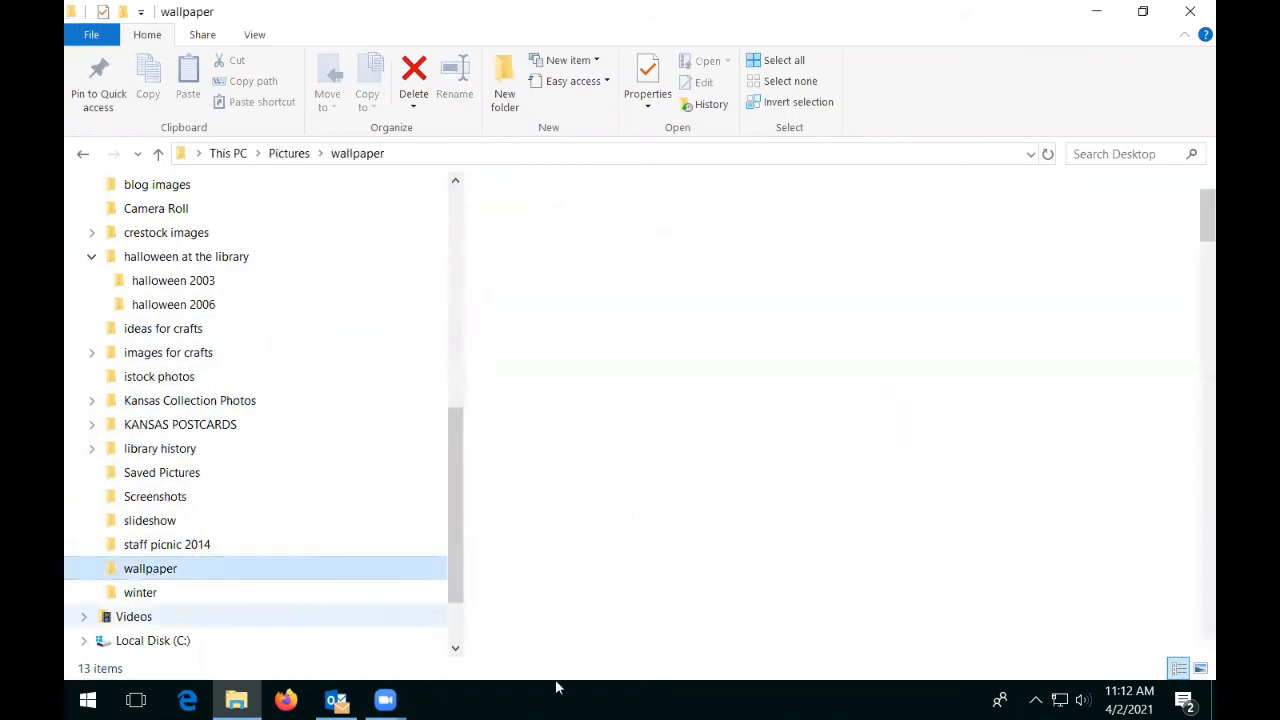
{"action": "mouse_move", "coordinate": [1192, 207]}
{"action": "left_mouse_down"}
{"action": "mouse_move", "coordinate": [1191, 474]}
{"action": "mouse_move", "coordinate": [1192, 190]}
{"action": "left_mouse_up"}
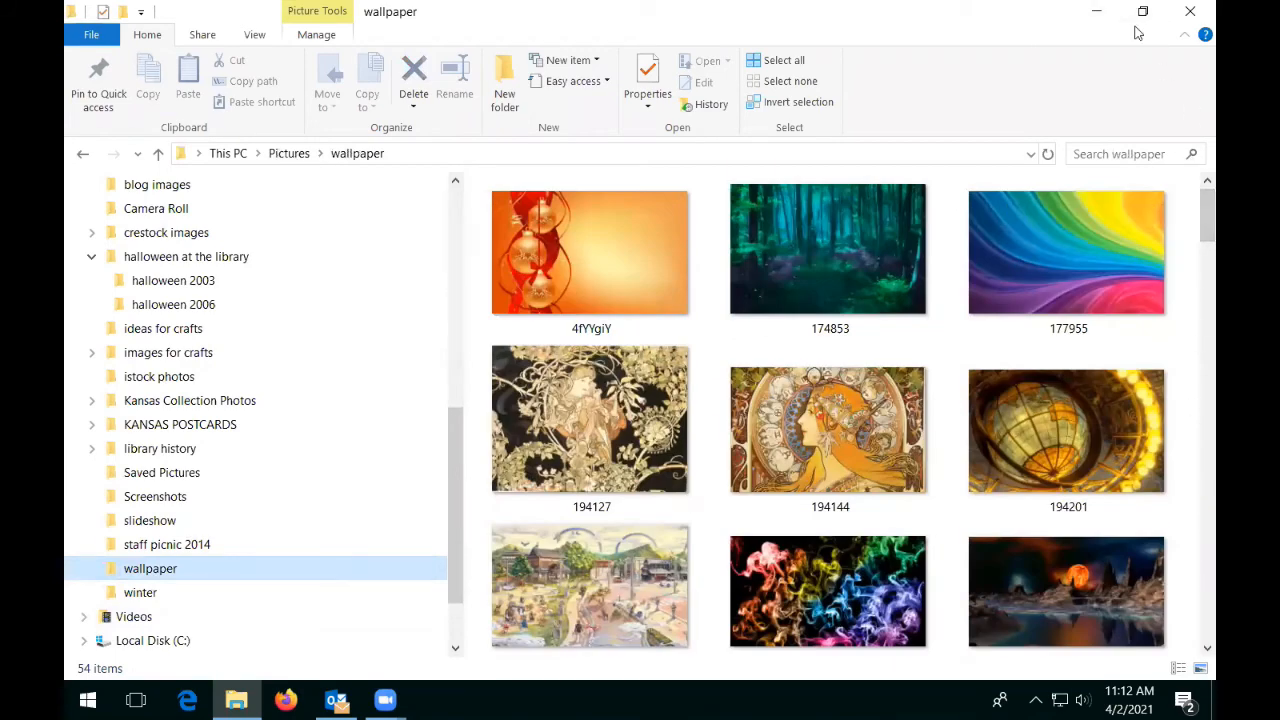
{"action": "left_click_drag", "start_coordinate": [450, 436], "coordinate": [450, 200]}
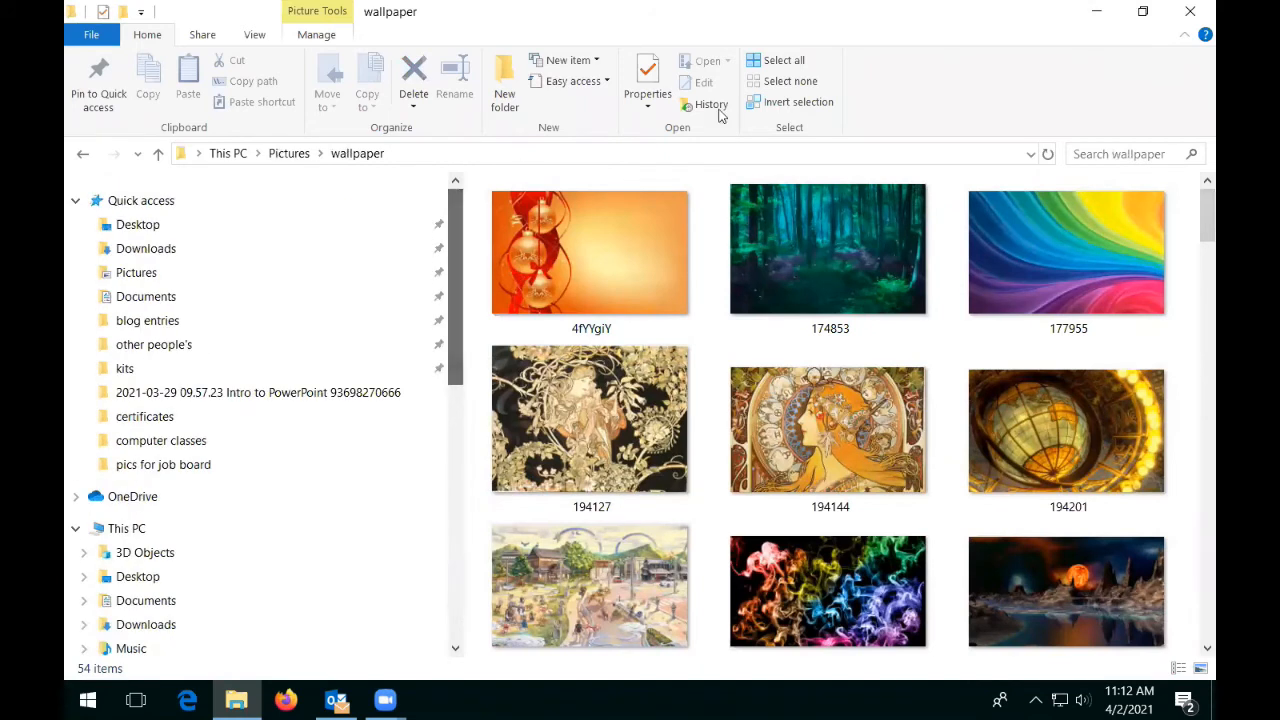
{"action": "left_click", "coordinate": [1096, 11]}
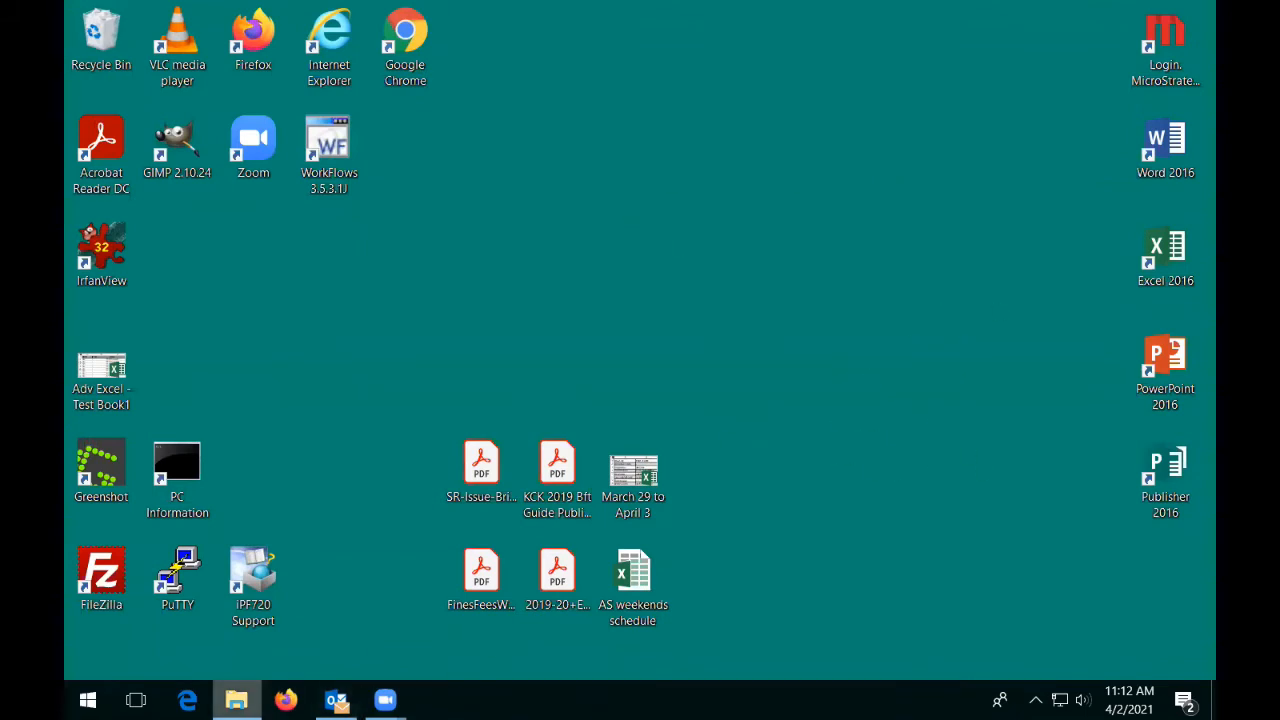
{"action": "left_click", "coordinate": [236, 700]}
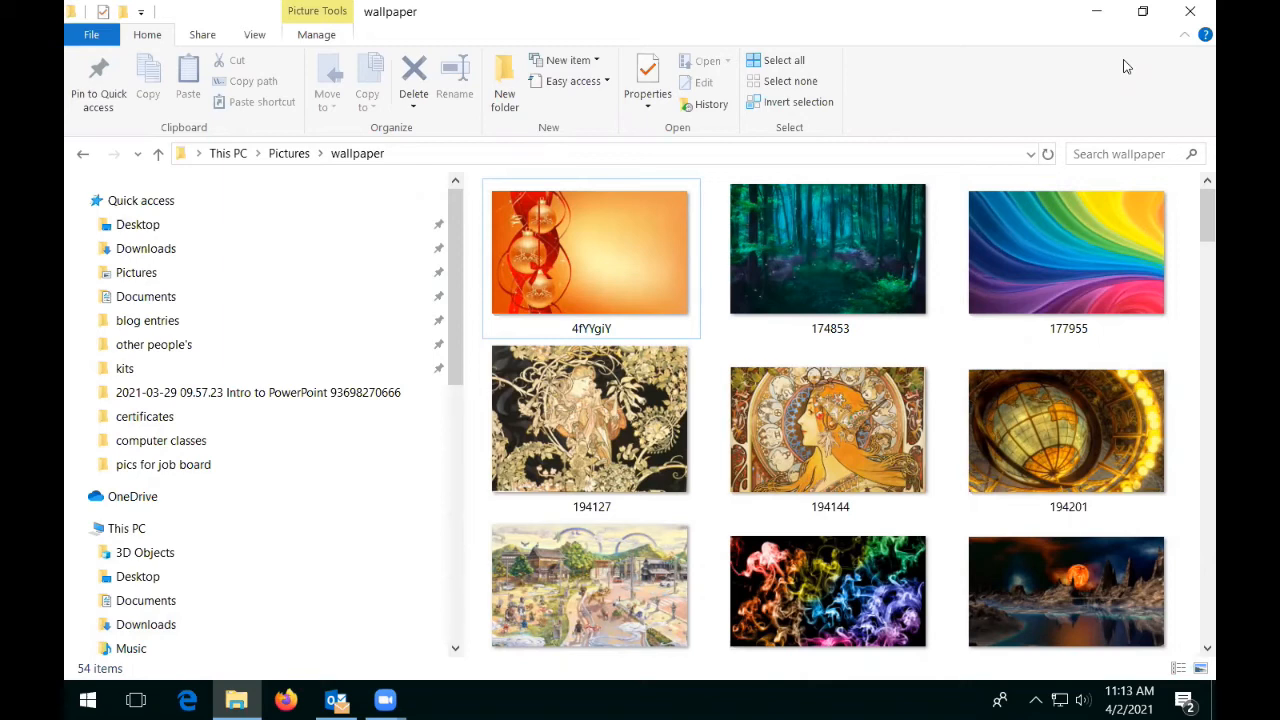
Return to the Downloads folder and examine the image file "16"
{"action": "left_click", "coordinate": [202, 245]}
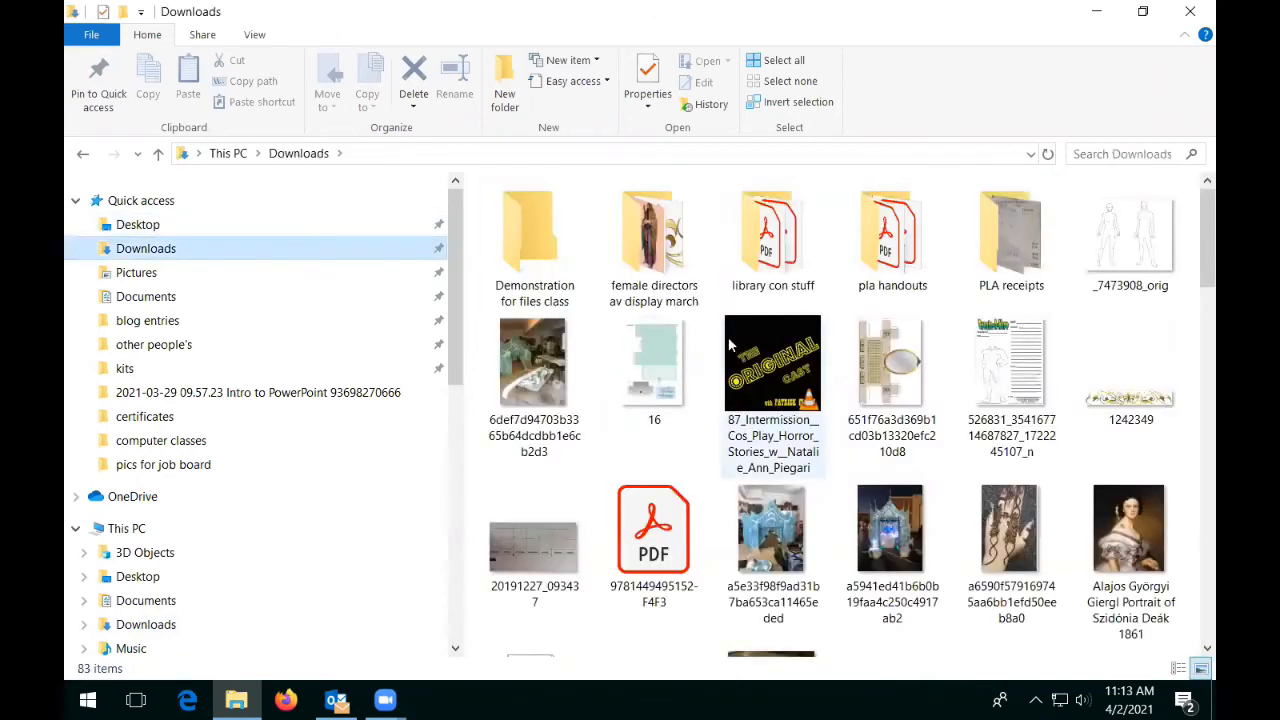
{"action": "left_click", "coordinate": [672, 373]}
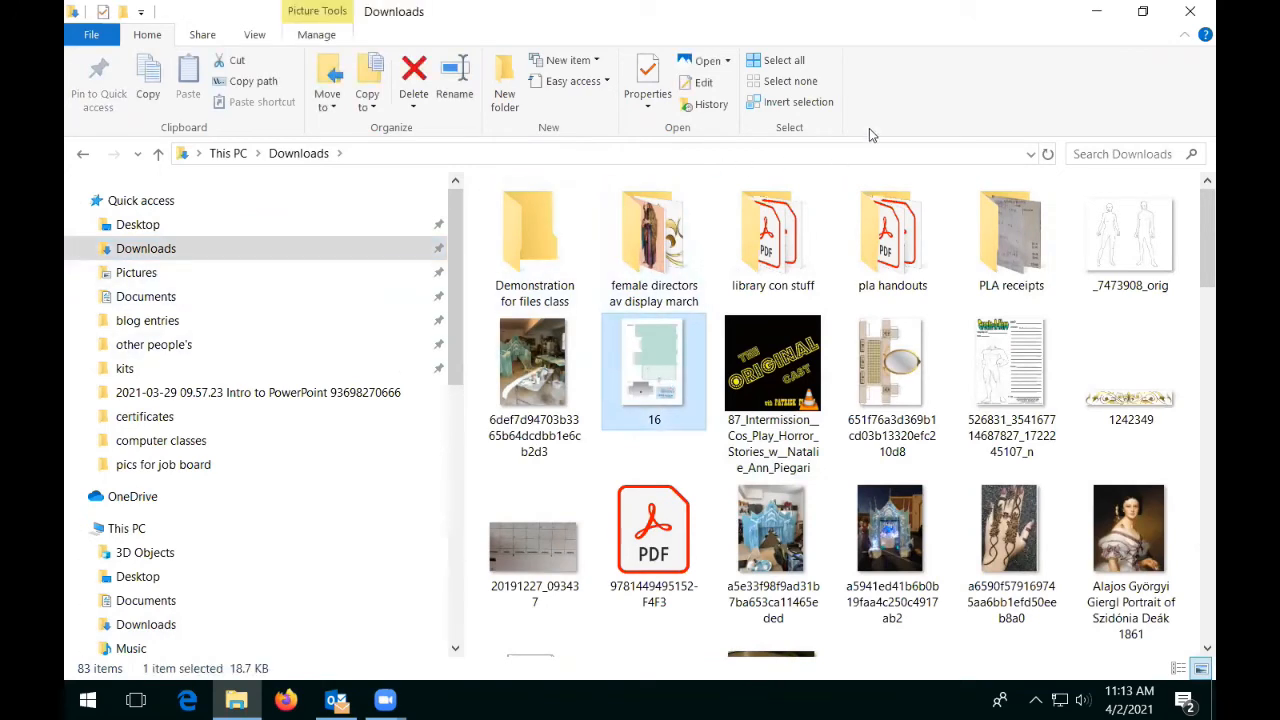
{"action": "left_click", "coordinate": [300, 392]}
{"action": "left_click", "coordinate": [214, 249]}
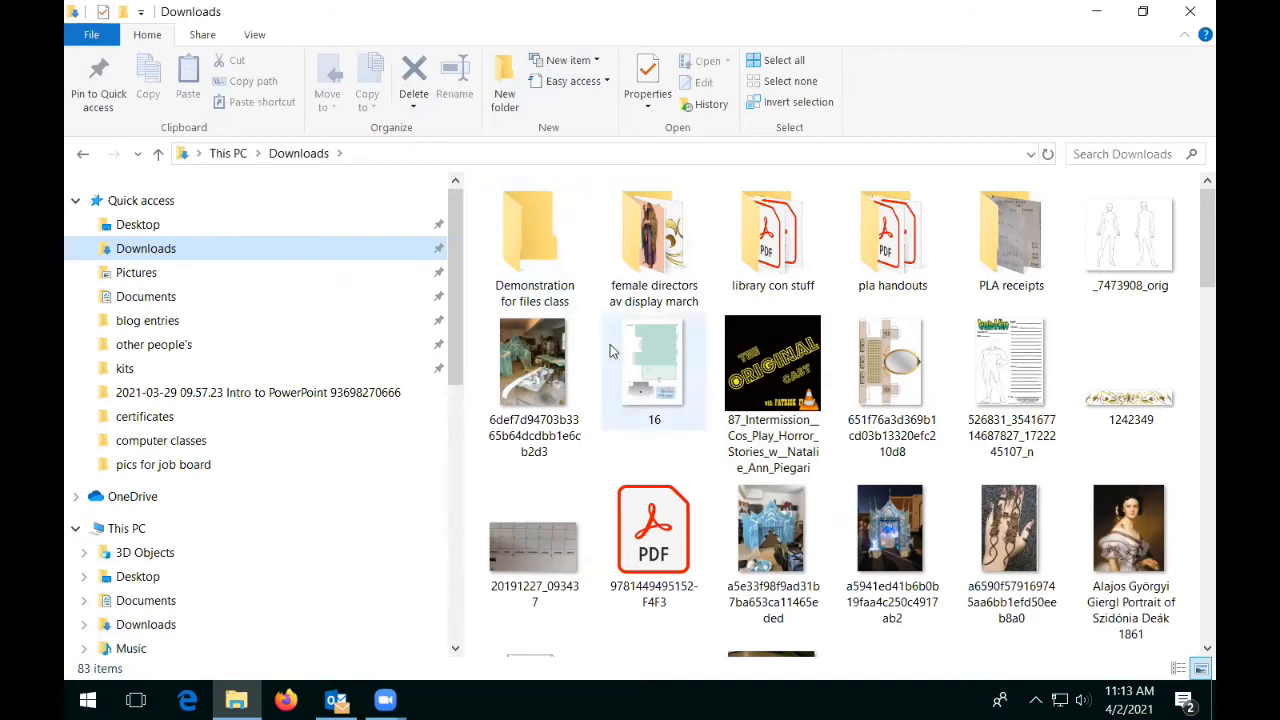
Open the name of the image file "16" in Downloads for editing and cancel the rename
{"action": "left_click", "coordinate": [645, 388]}
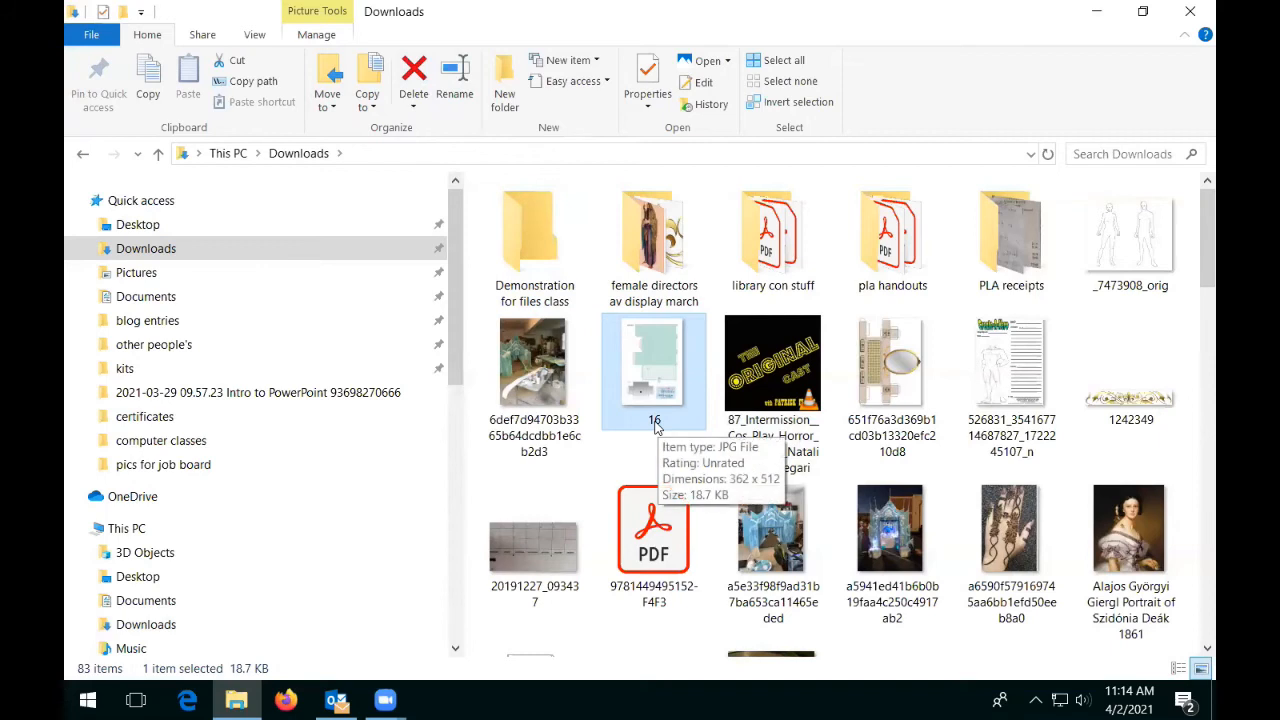
{"action": "left_click", "coordinate": [455, 82]}
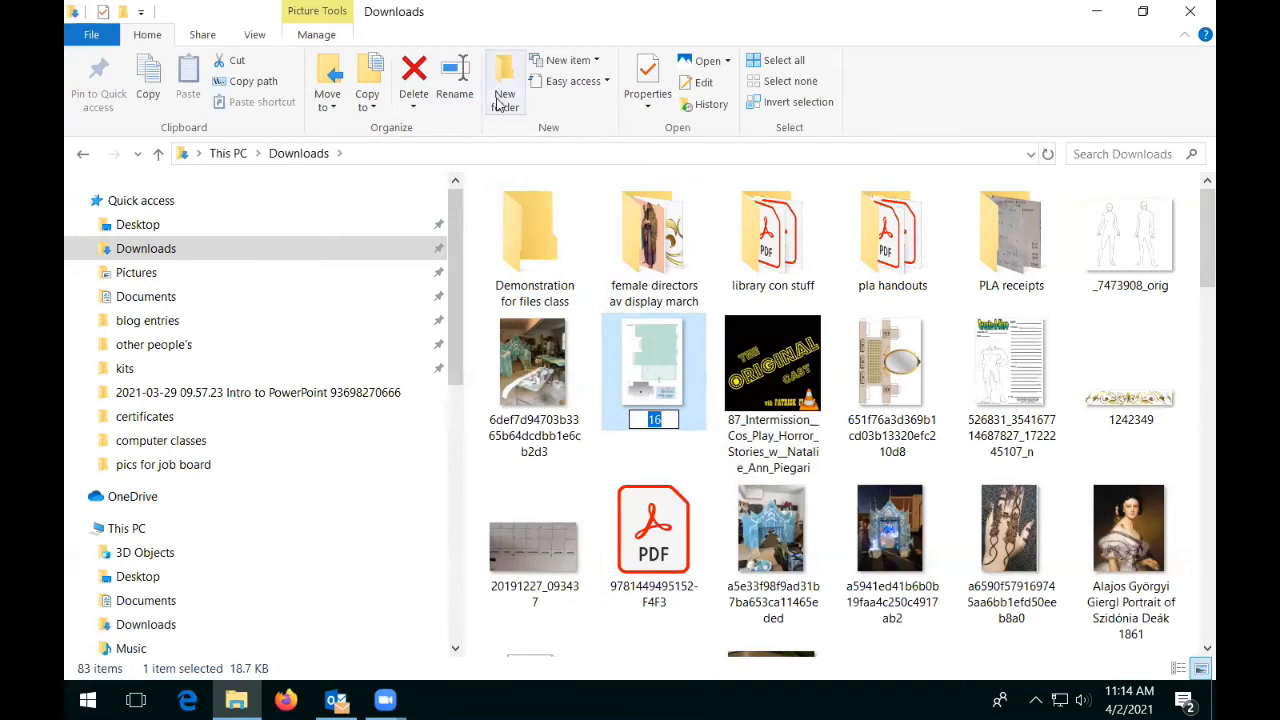
{"action": "left_click", "coordinate": [770, 447]}
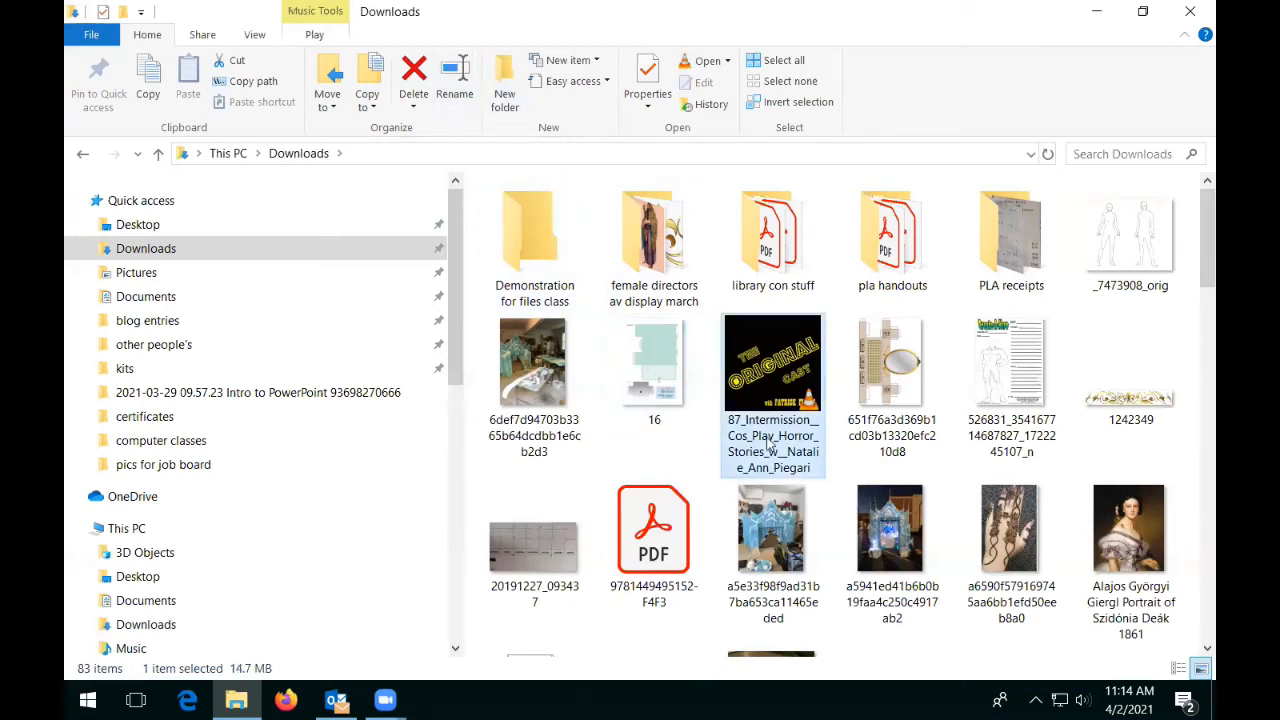
Open the names of the Original Cast audio file and the image "16" for editing, and cancel both renames
{"action": "left_click", "coordinate": [769, 445]}
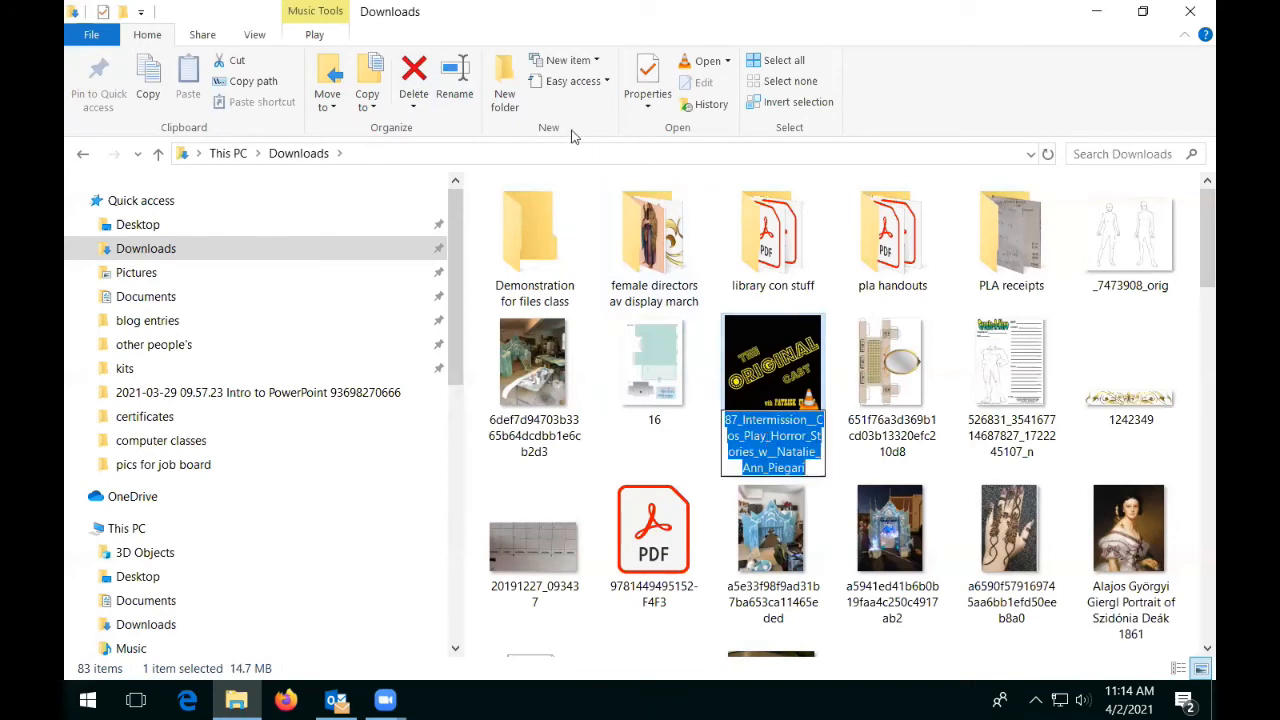
{"action": "left_click", "coordinate": [654, 365]}
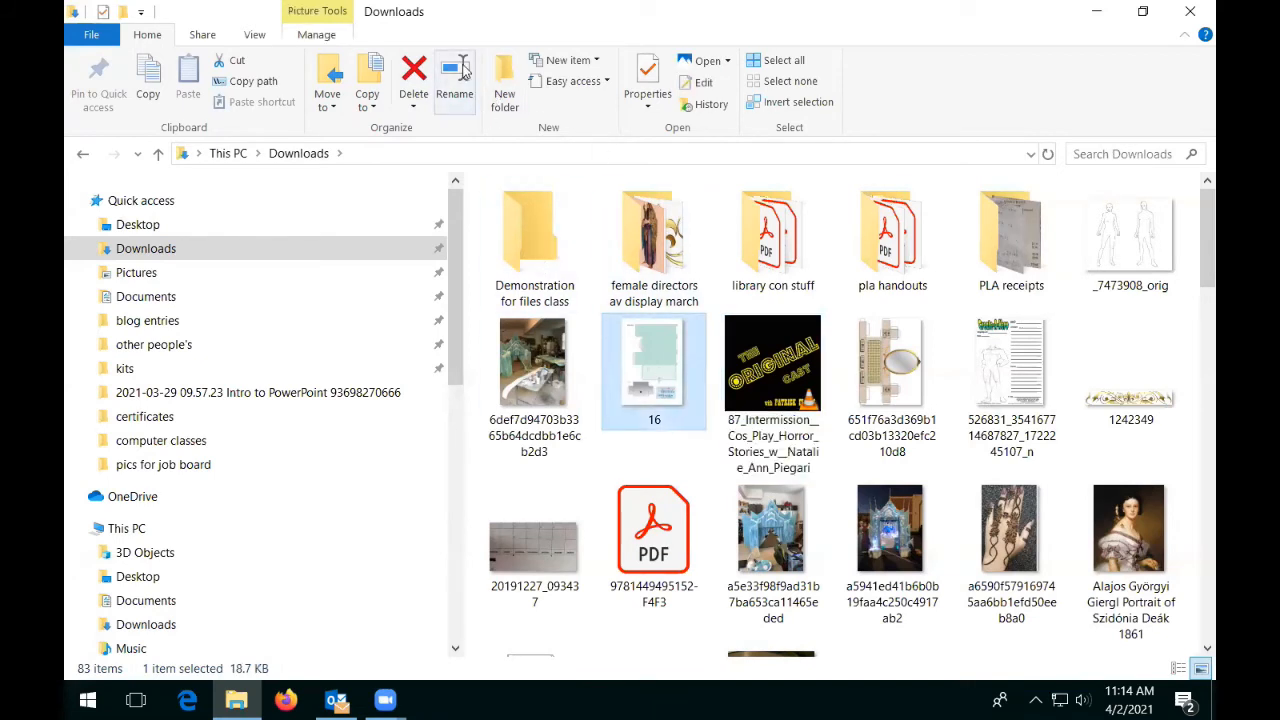
{"action": "left_click", "coordinate": [455, 80]}
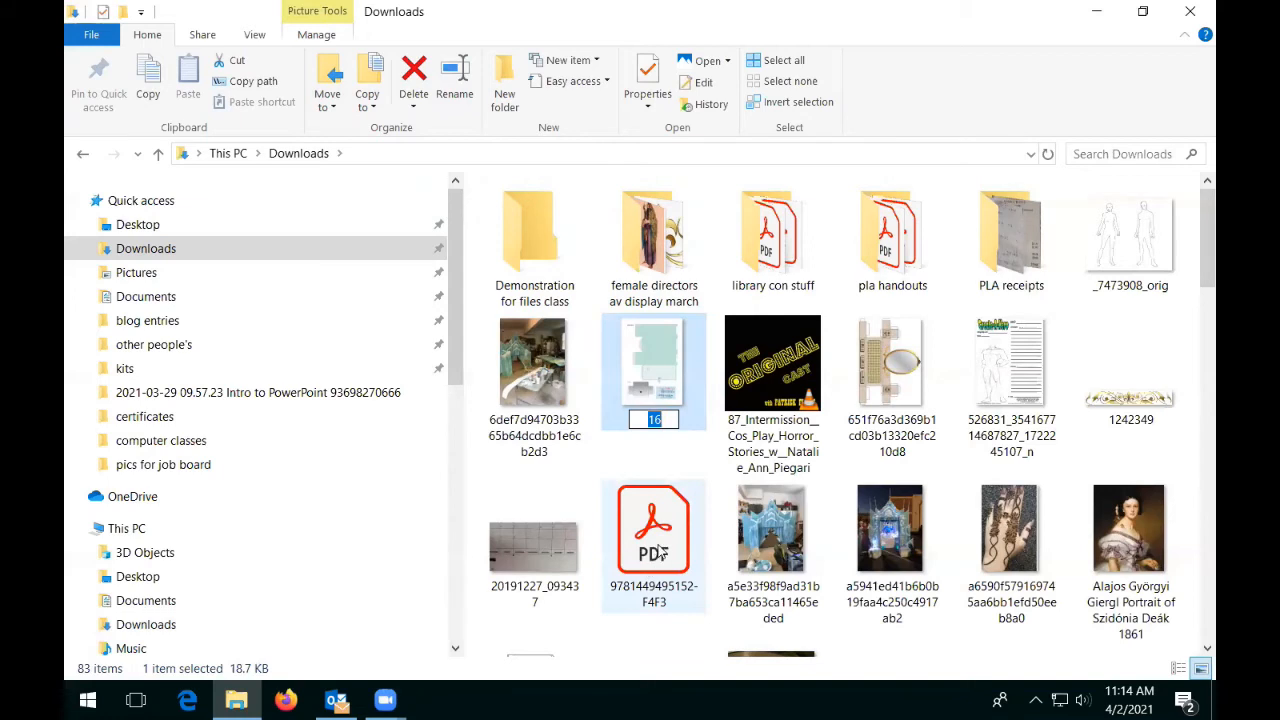
{"action": "left_click", "coordinate": [668, 385]}
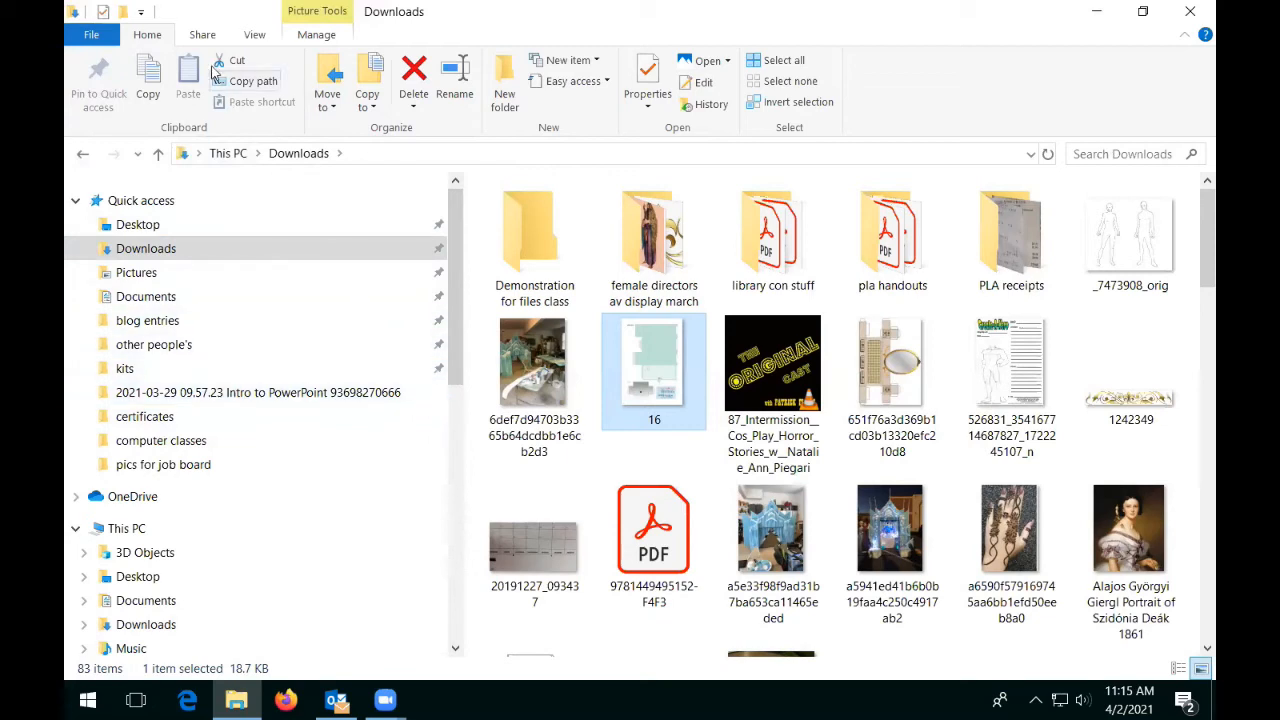
Show the sharing commands and select the files from image "6def7d94703b3365b64dcdbb1e6cb2d3" through the 1861 portrait in Downloads
{"action": "left_click", "coordinate": [202, 35]}
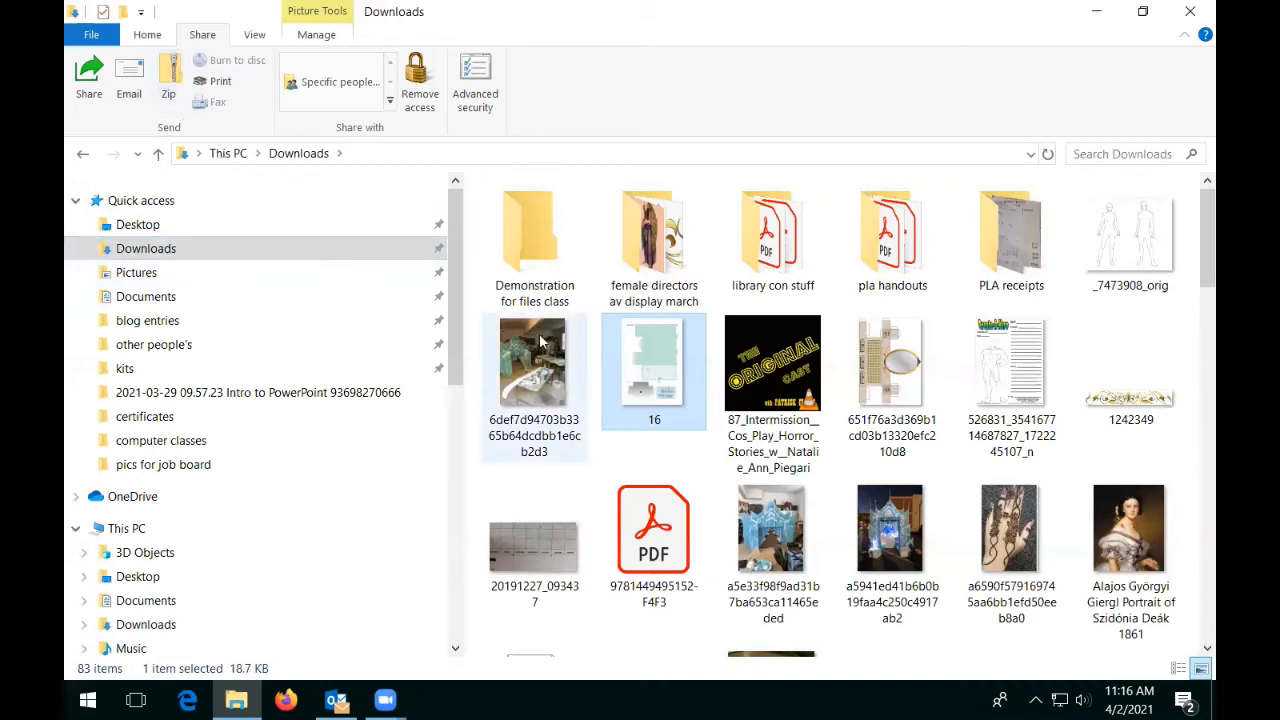
{"action": "mouse_move", "coordinate": [542, 342]}
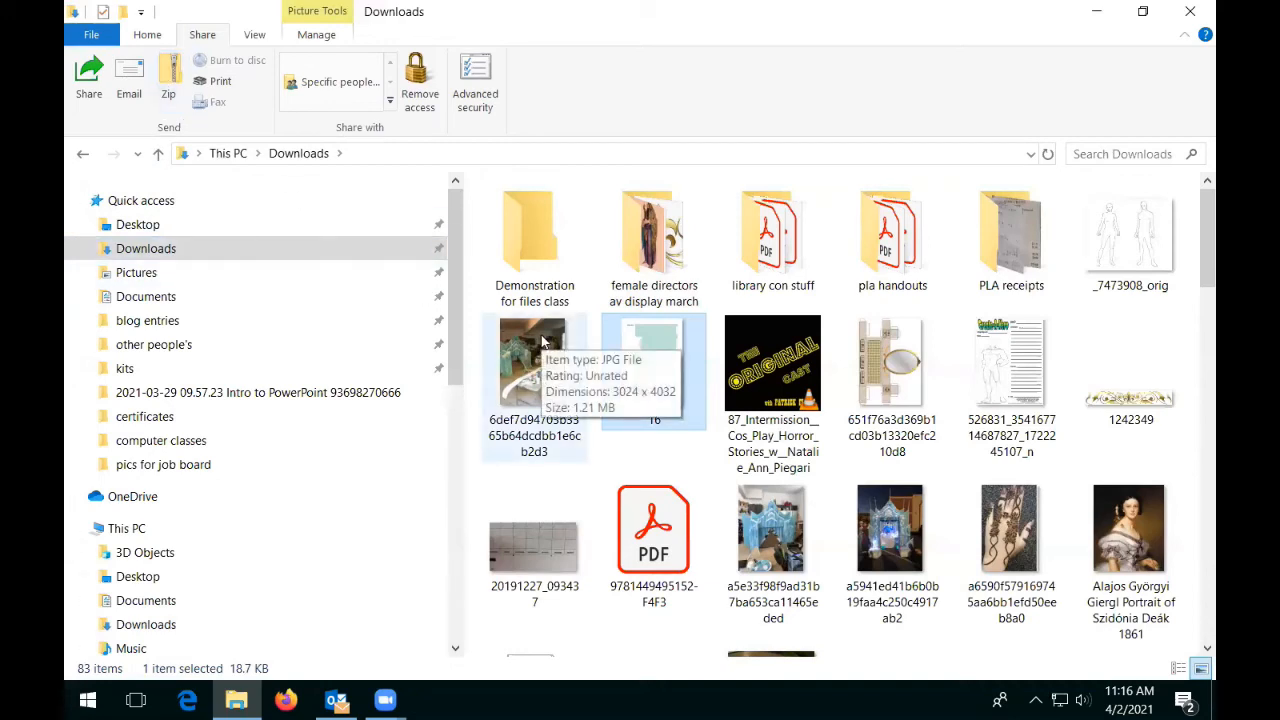
{"action": "left_click", "coordinate": [542, 342]}
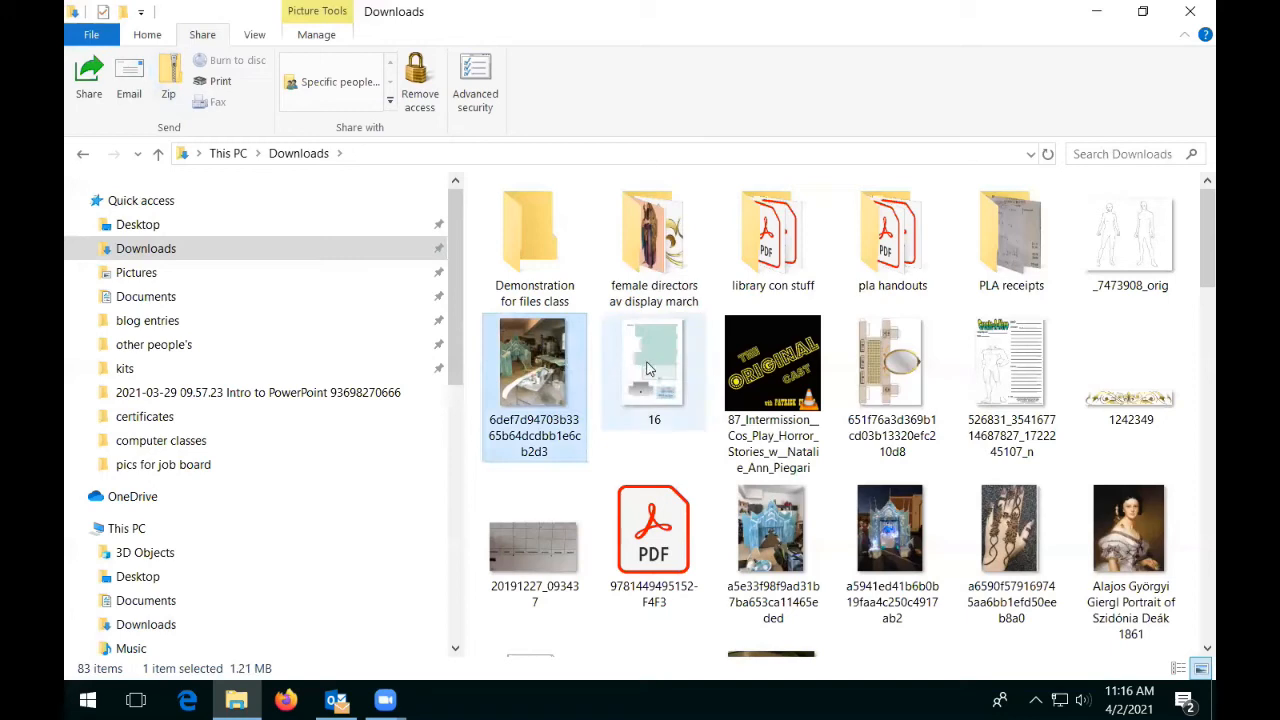
{"action": "left_click", "coordinate": [1128, 540], "text": "shift"}
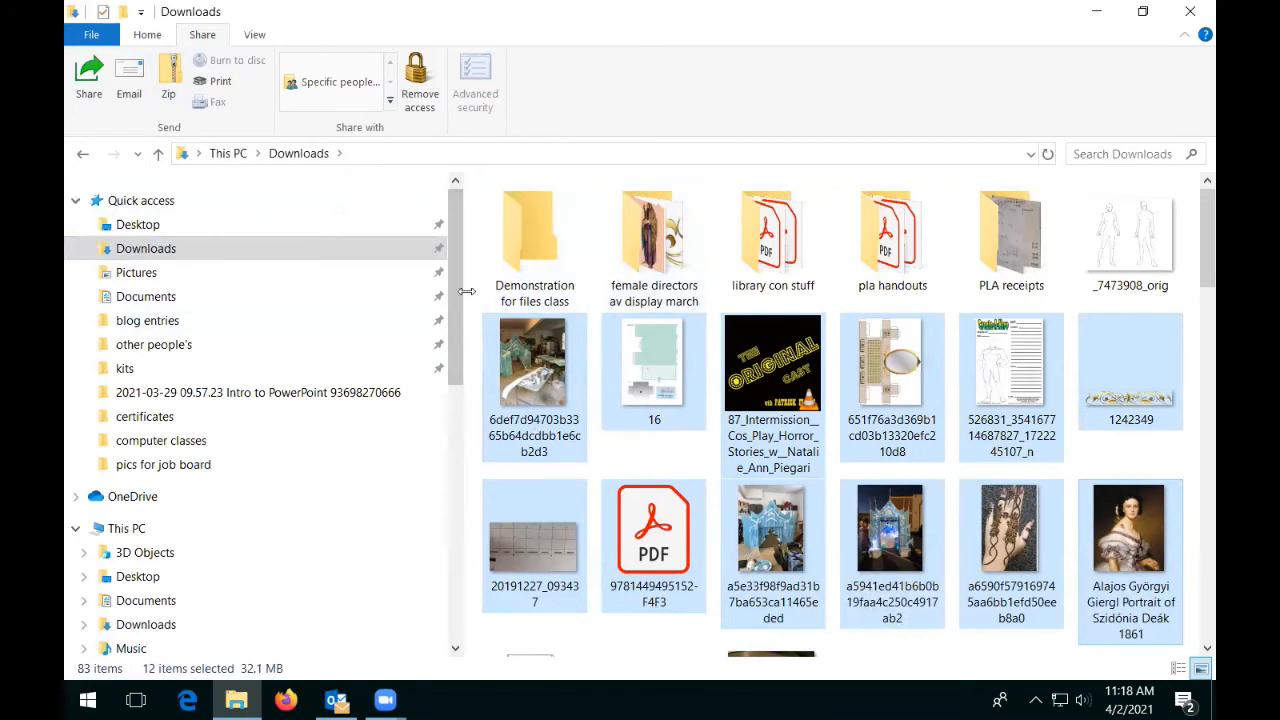
Open the "craft downloads and things" folder in Documents and display its contents as large icons
{"action": "left_click_drag", "start_coordinate": [459, 286], "coordinate": [451, 346]}
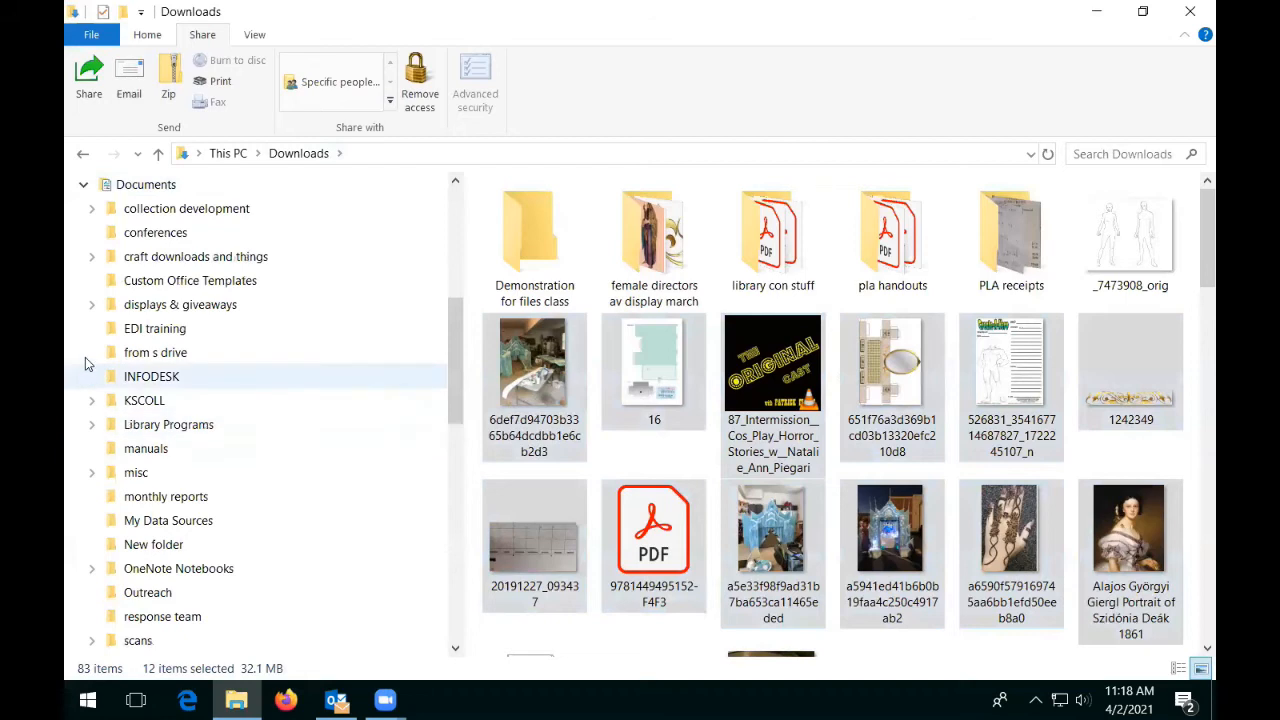
{"action": "left_click", "coordinate": [137, 259]}
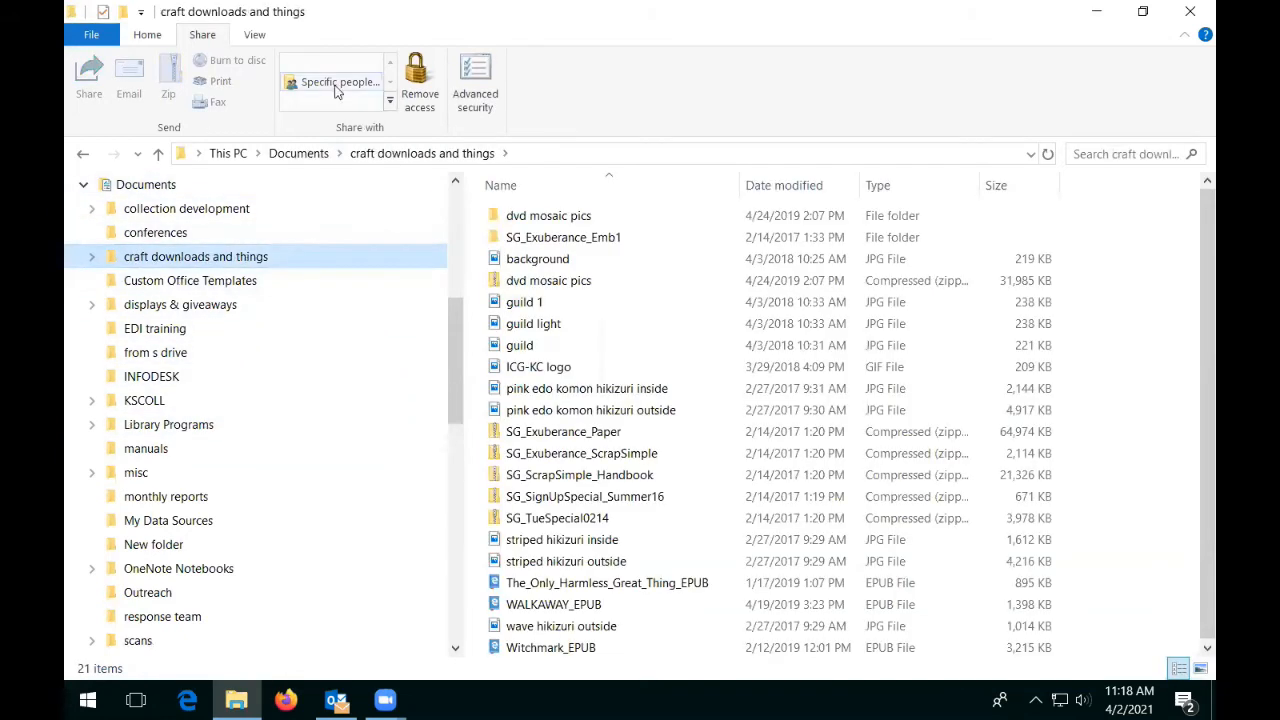
{"action": "left_click", "coordinate": [255, 34]}
{"action": "left_click", "coordinate": [350, 62]}
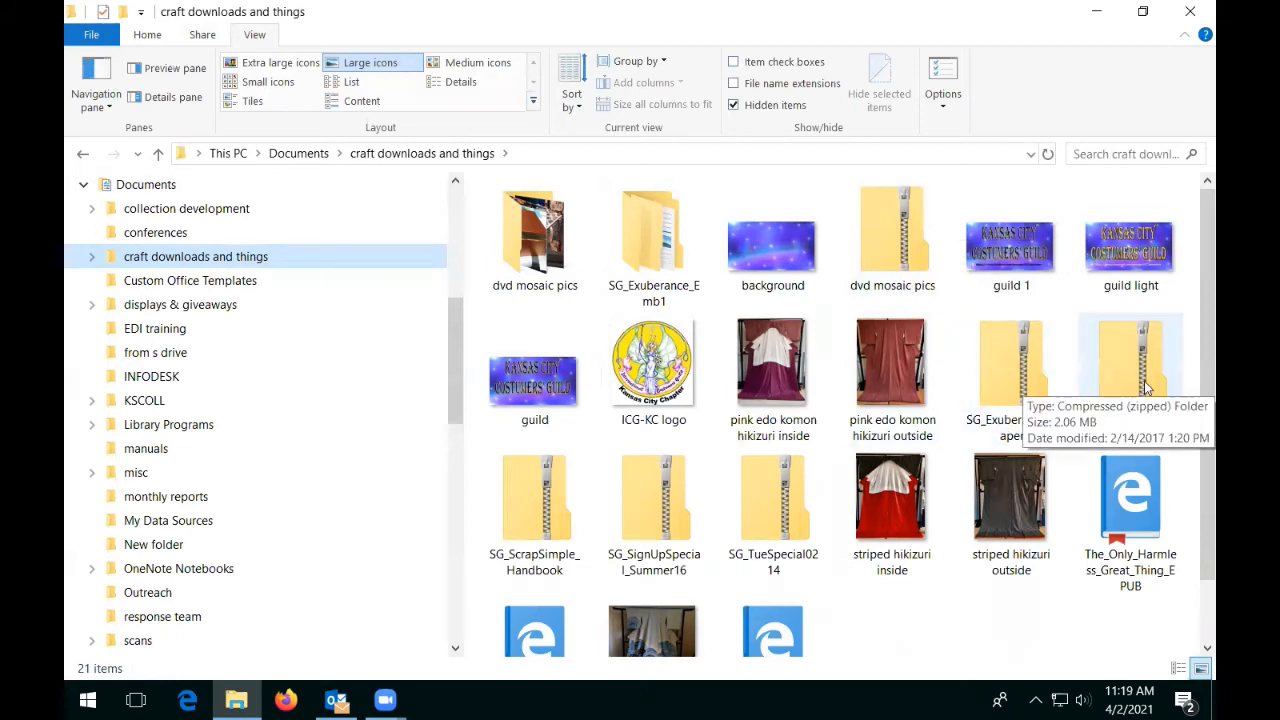
Select the SG_Exuberance_Paper compressed folder and show its extraction options
{"action": "left_click", "coordinate": [1022, 364]}
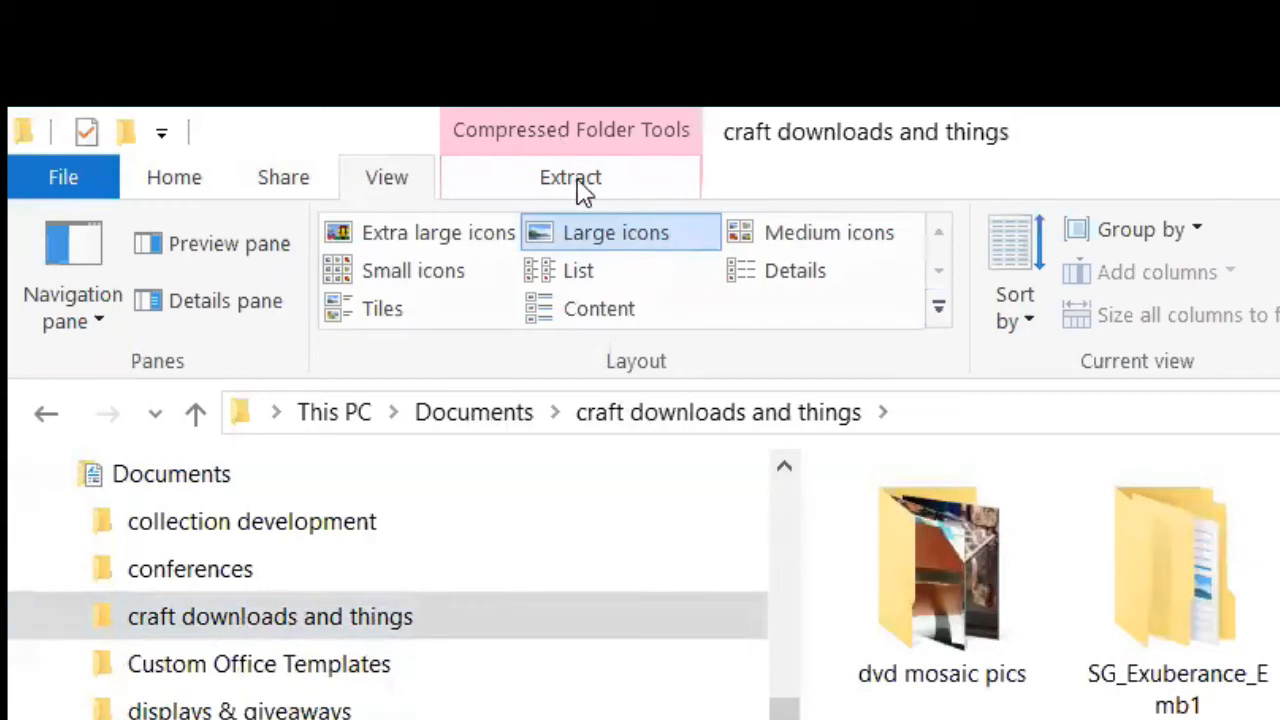
{"action": "left_click", "coordinate": [570, 180]}
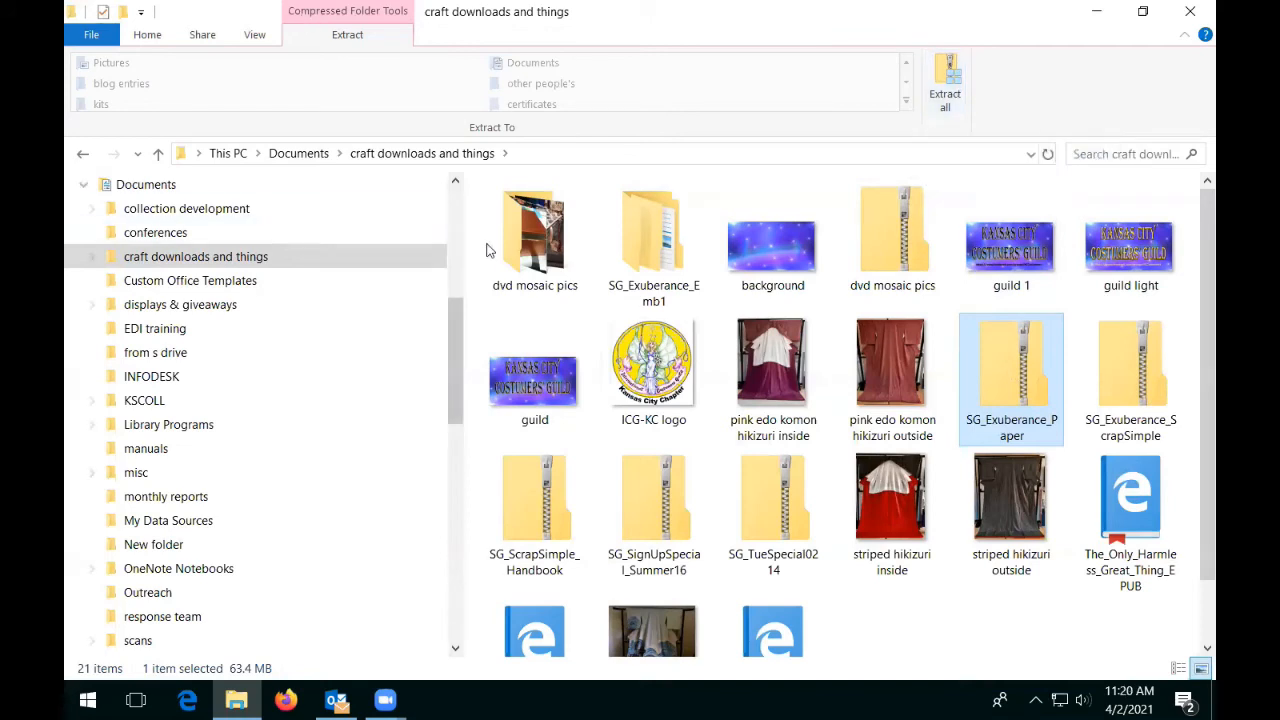
Return to Downloads, show the sharing commands, and select the files from image "6def7d94703b3365b64dcdbb1e6cb2d3" through the 1861 portrait
{"action": "scroll", "coordinate": [452, 230], "scroll_direction": "up", "scroll_amount": 4}
{"action": "scroll", "coordinate": [300, 240], "scroll_direction": "up", "scroll_amount": 3}
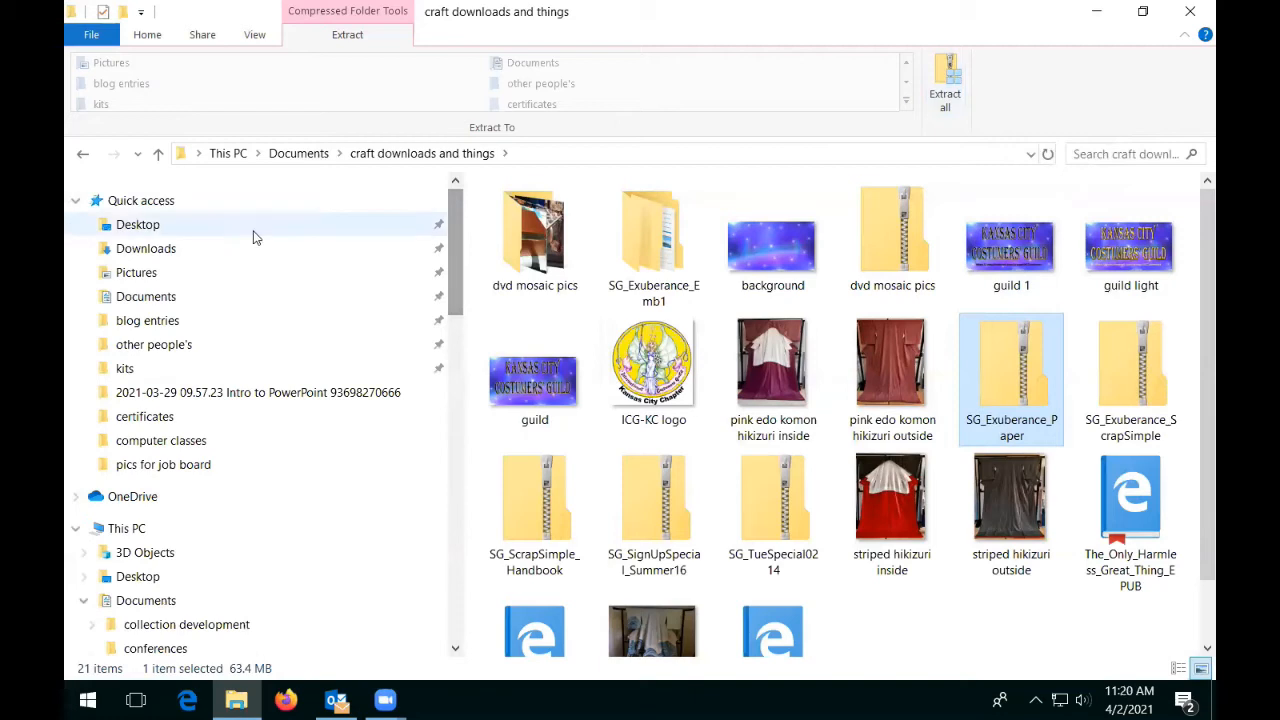
{"action": "left_click", "coordinate": [221, 252]}
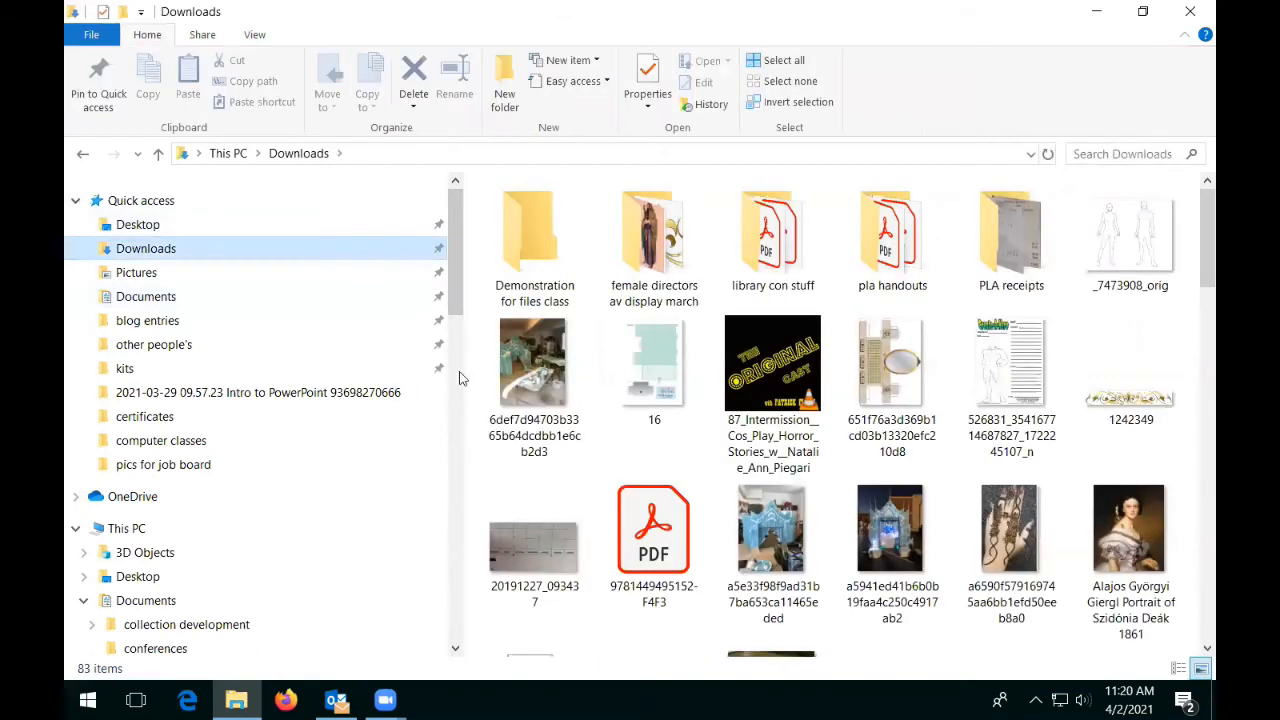
{"action": "left_click", "coordinate": [210, 35]}
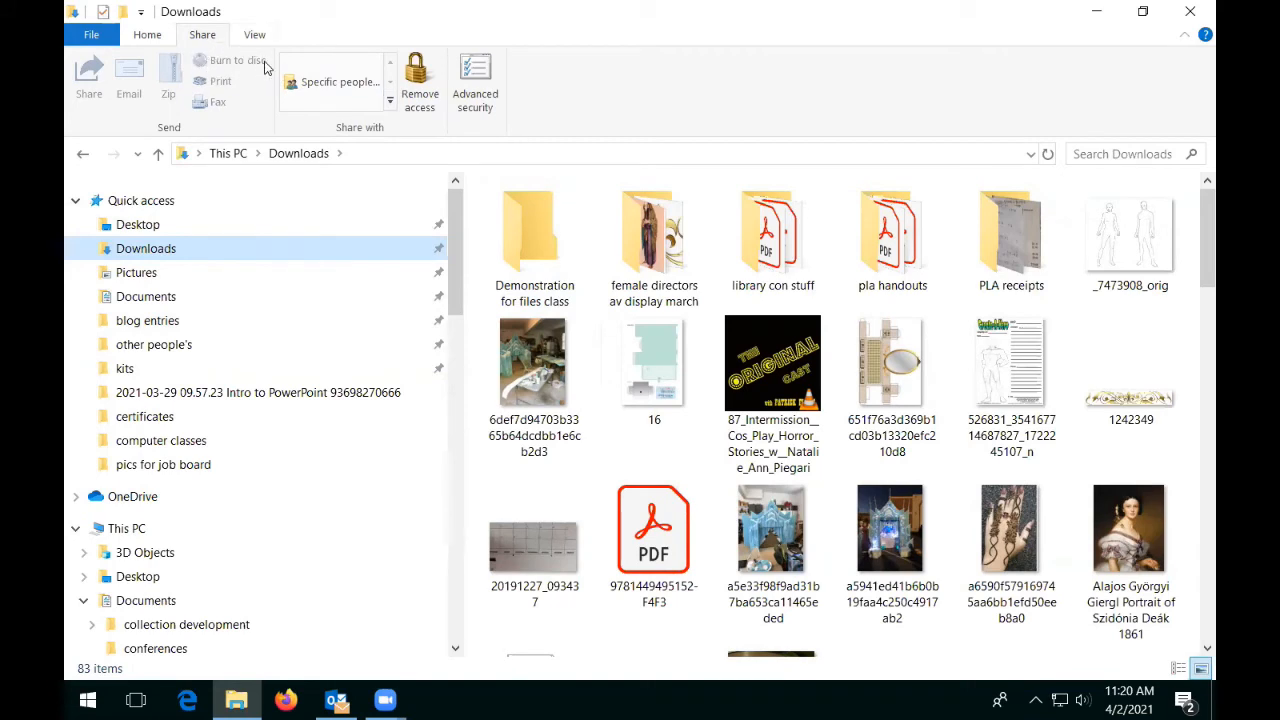
{"action": "left_click", "coordinate": [540, 375]}
{"action": "left_click", "coordinate": [1130, 545], "text": "shift"}
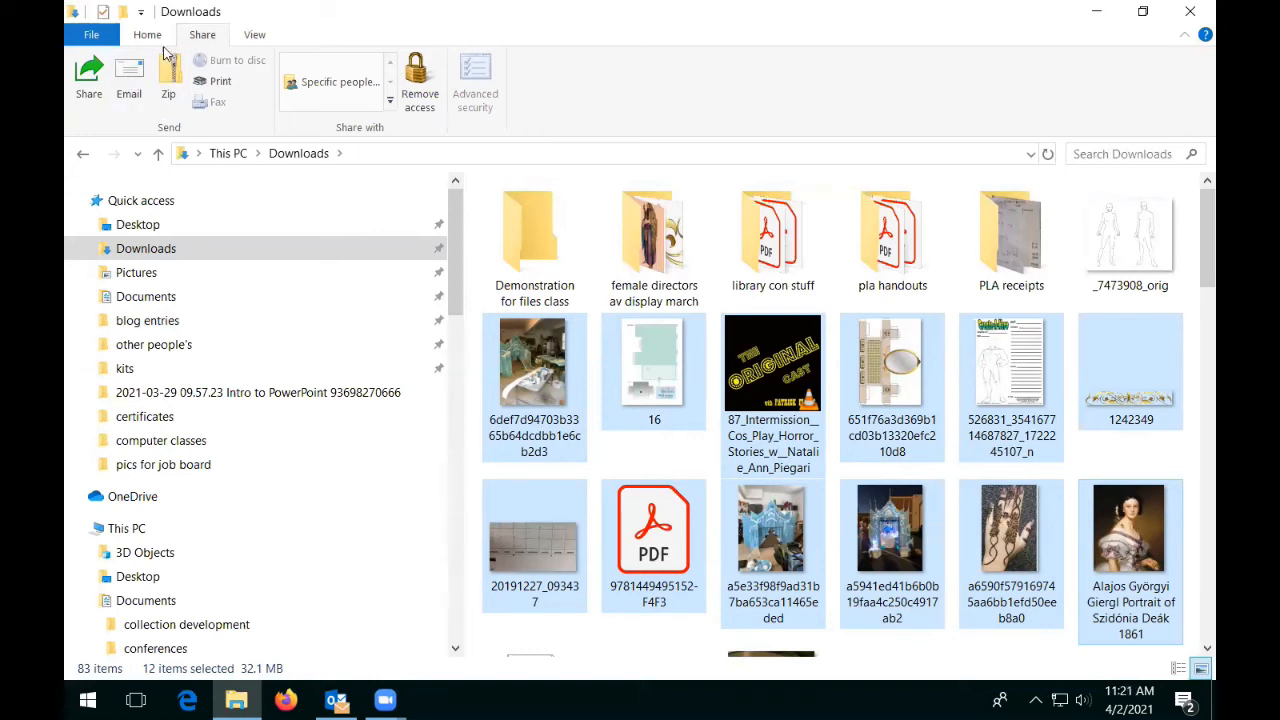
Hide the navigation pane and restore it, twice in a row
{"action": "left_click", "coordinate": [264, 36]}
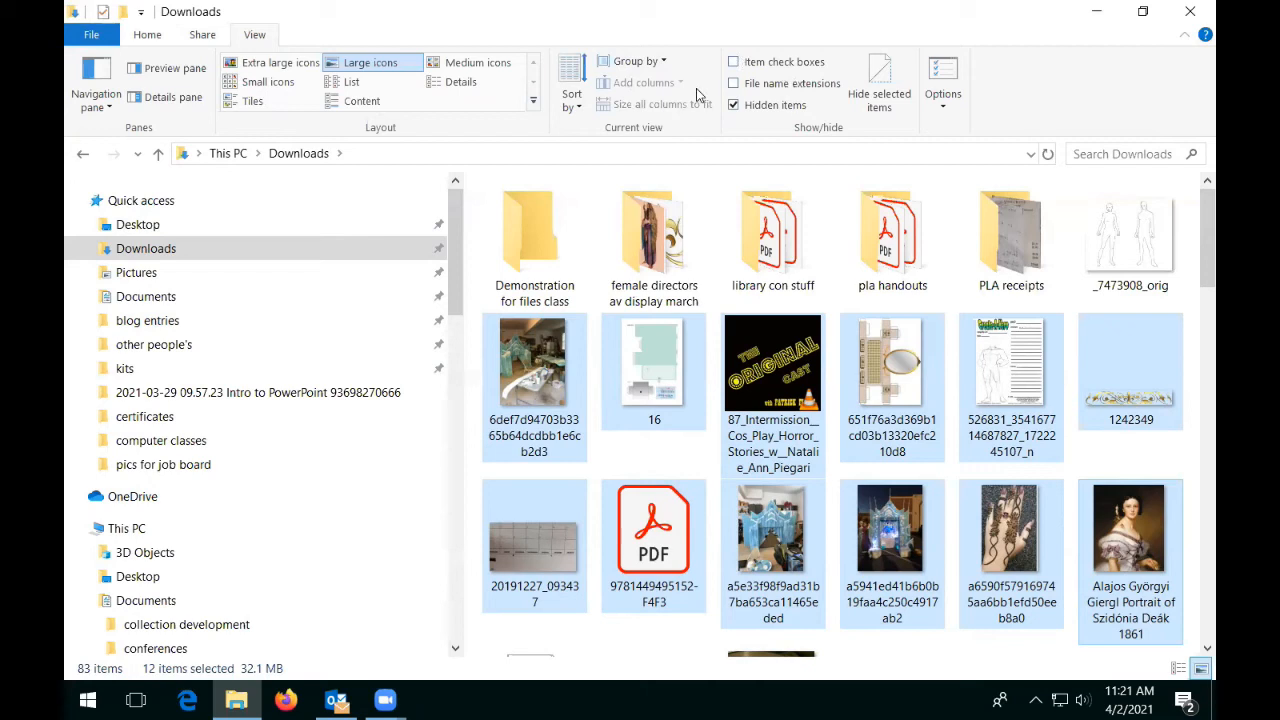
{"action": "left_click", "coordinate": [104, 84]}
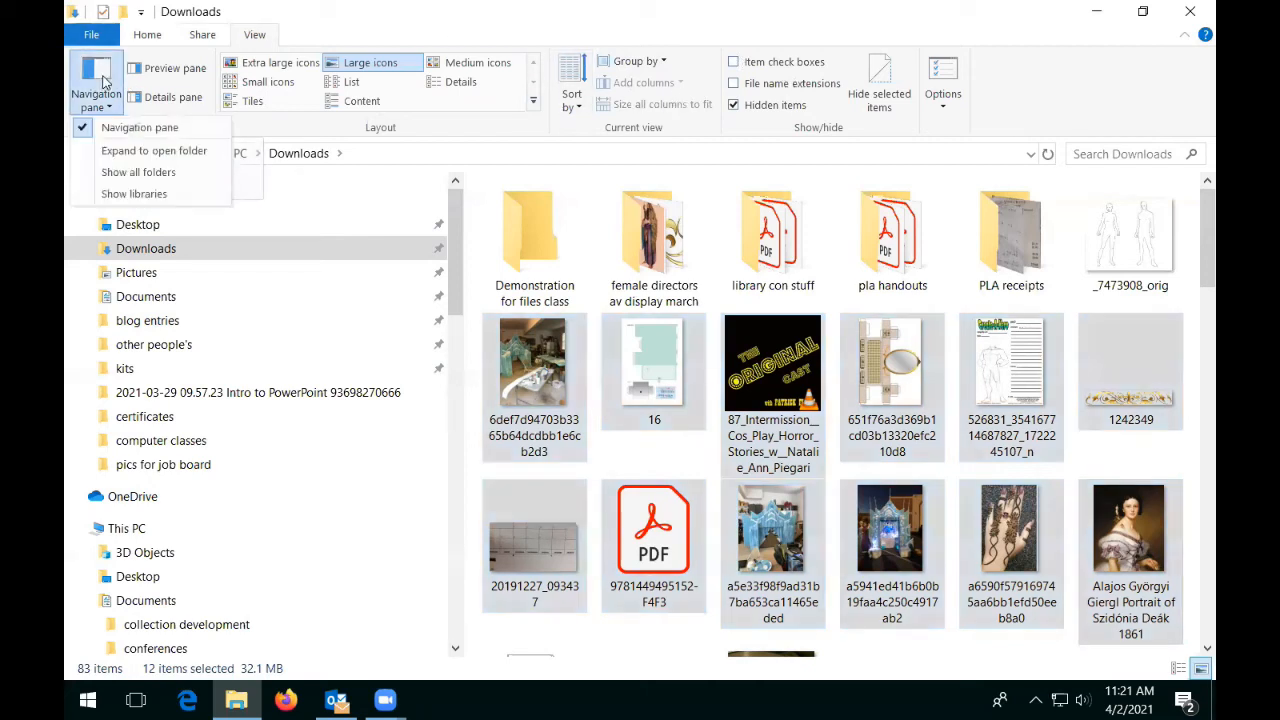
{"action": "left_click", "coordinate": [82, 134]}
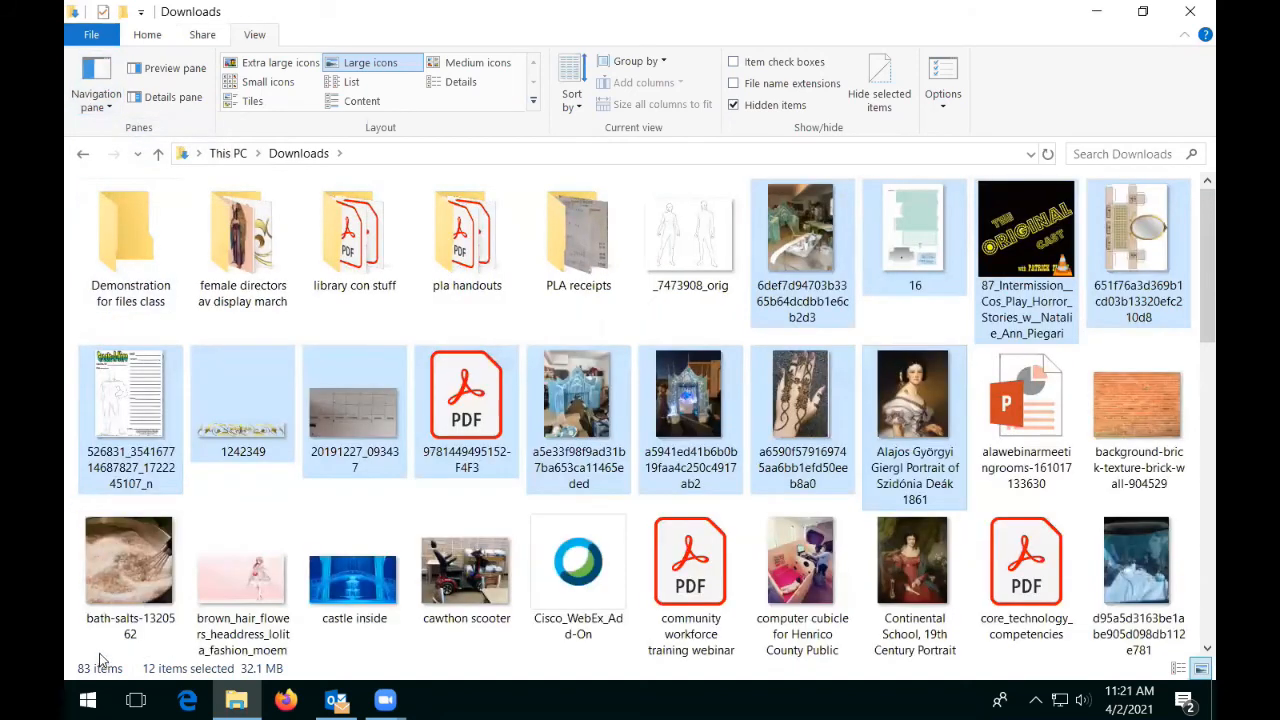
{"action": "left_click", "coordinate": [80, 86]}
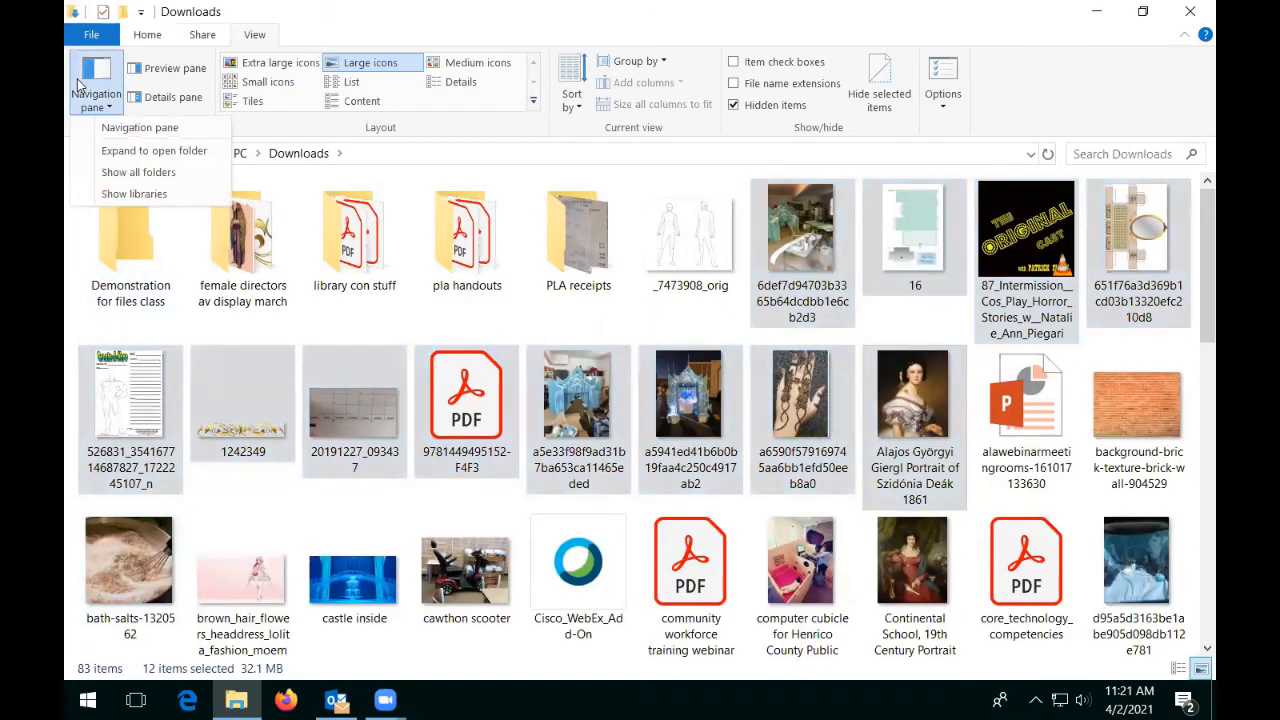
{"action": "left_click", "coordinate": [82, 129]}
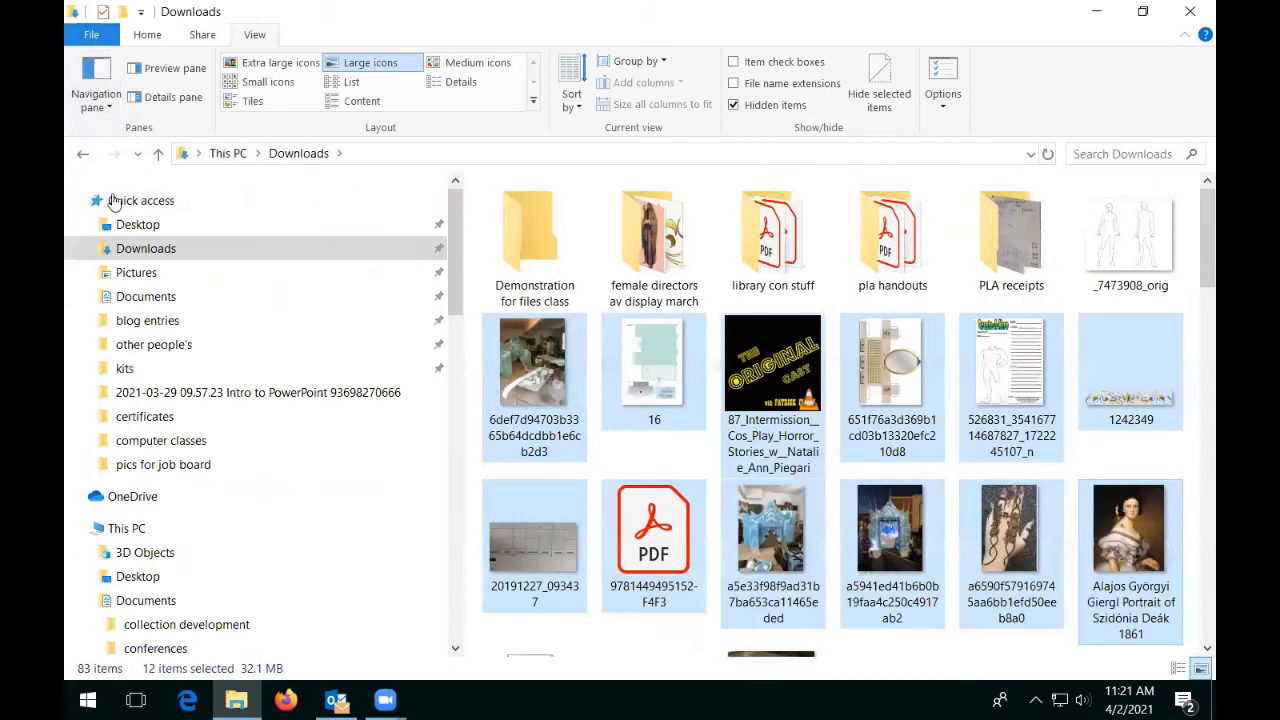
{"action": "left_click", "coordinate": [93, 97]}
{"action": "left_click", "coordinate": [85, 131]}
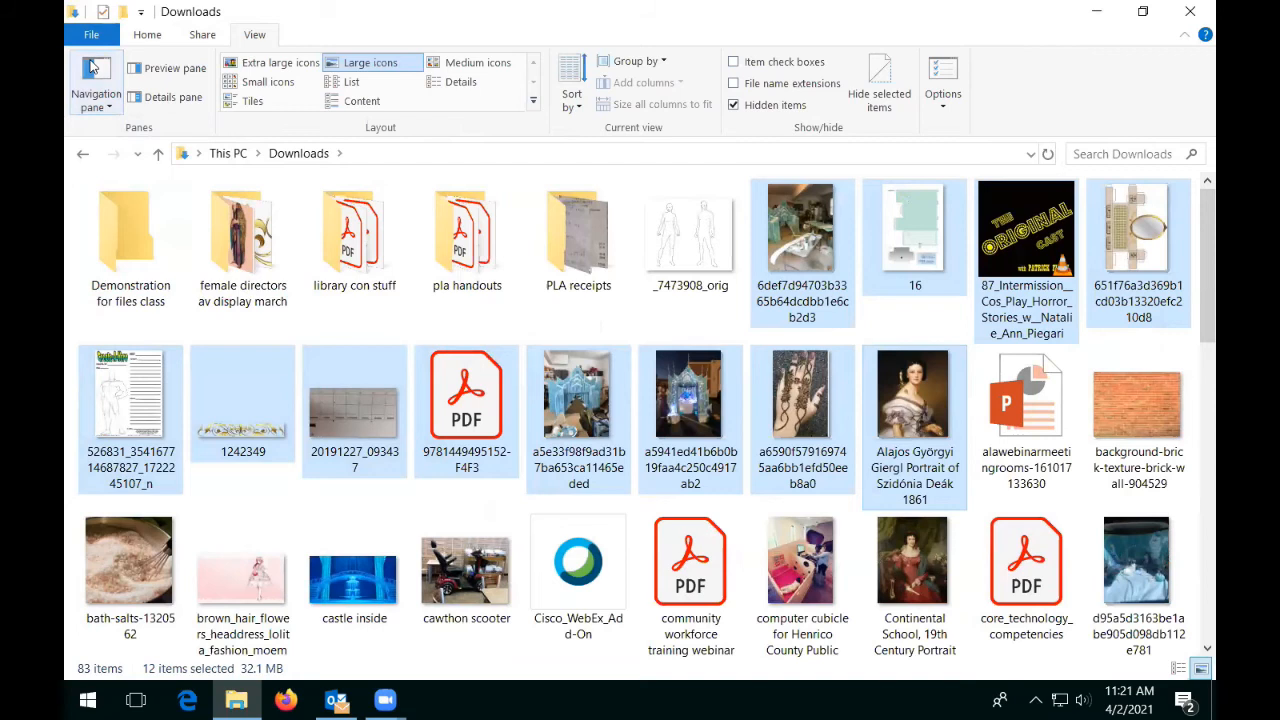
{"action": "left_click", "coordinate": [92, 66]}
{"action": "left_click", "coordinate": [86, 128]}
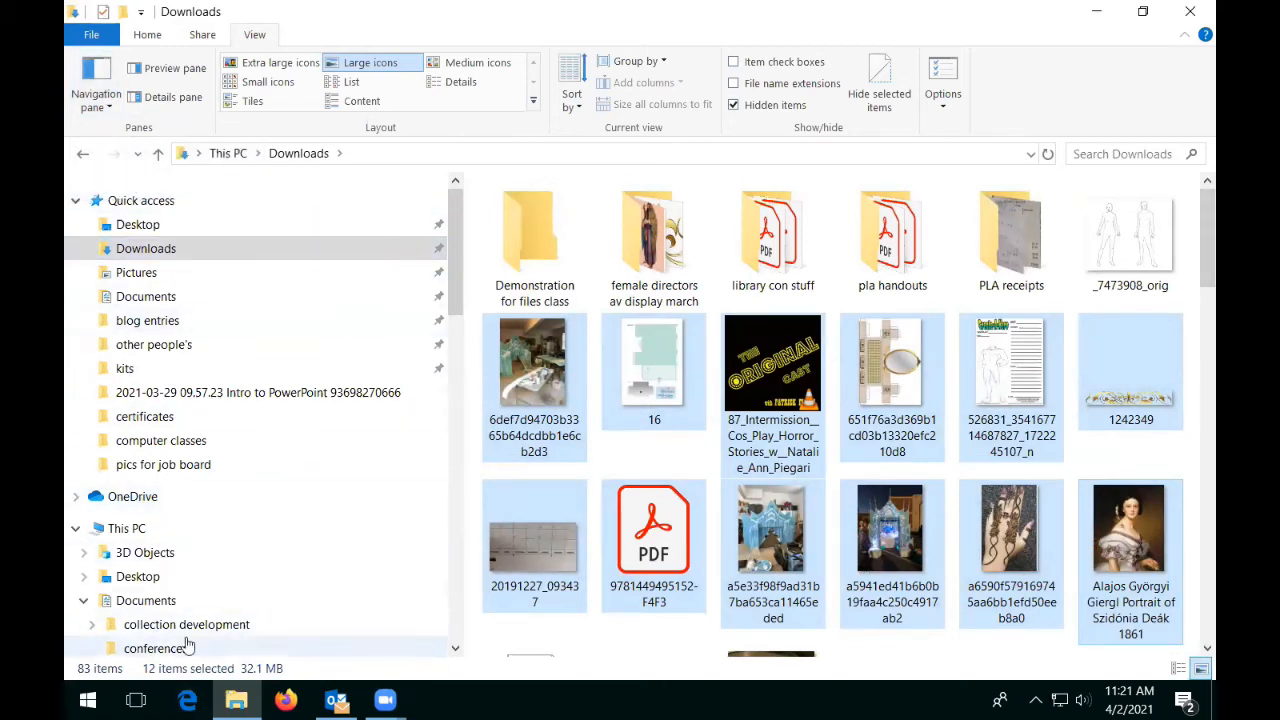
Examine the navigation pane's Quick access, OneDrive and This PC sections, including the Documents subfolders, and bring the file organizing commands back into view
{"action": "left_click_drag", "start_coordinate": [450, 275], "coordinate": [458, 398]}
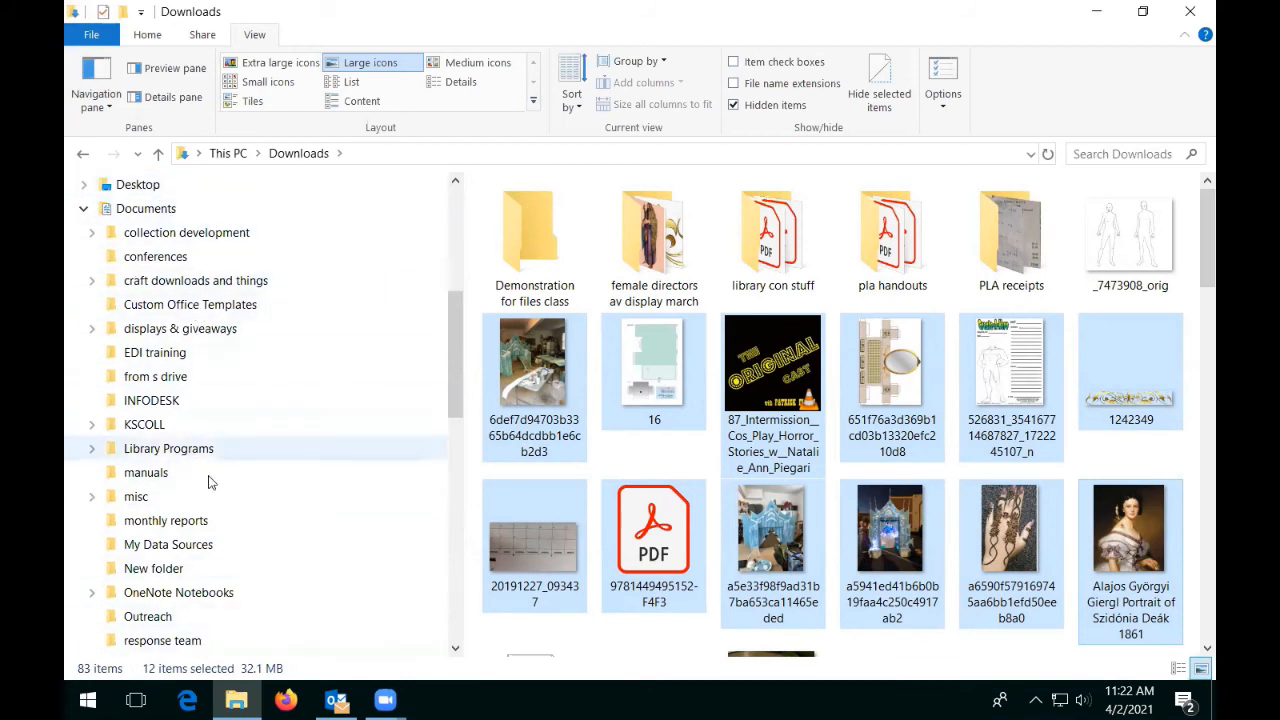
{"action": "scroll", "coordinate": [210, 478], "scroll_direction": "up", "scroll_amount": 2}
{"action": "scroll", "coordinate": [212, 478], "scroll_direction": "up", "scroll_amount": 4}
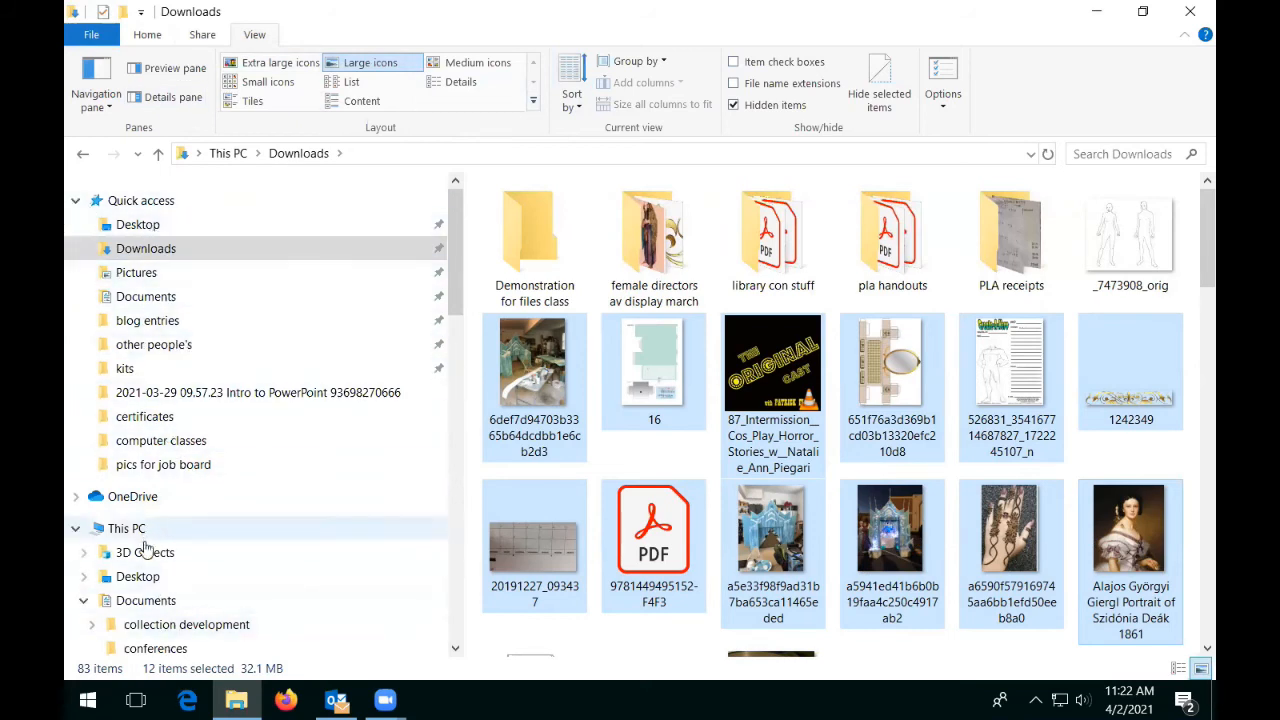
{"action": "scroll", "coordinate": [171, 560], "scroll_direction": "down", "scroll_amount": 2}
{"action": "scroll", "coordinate": [174, 611], "scroll_direction": "up", "scroll_amount": 2}
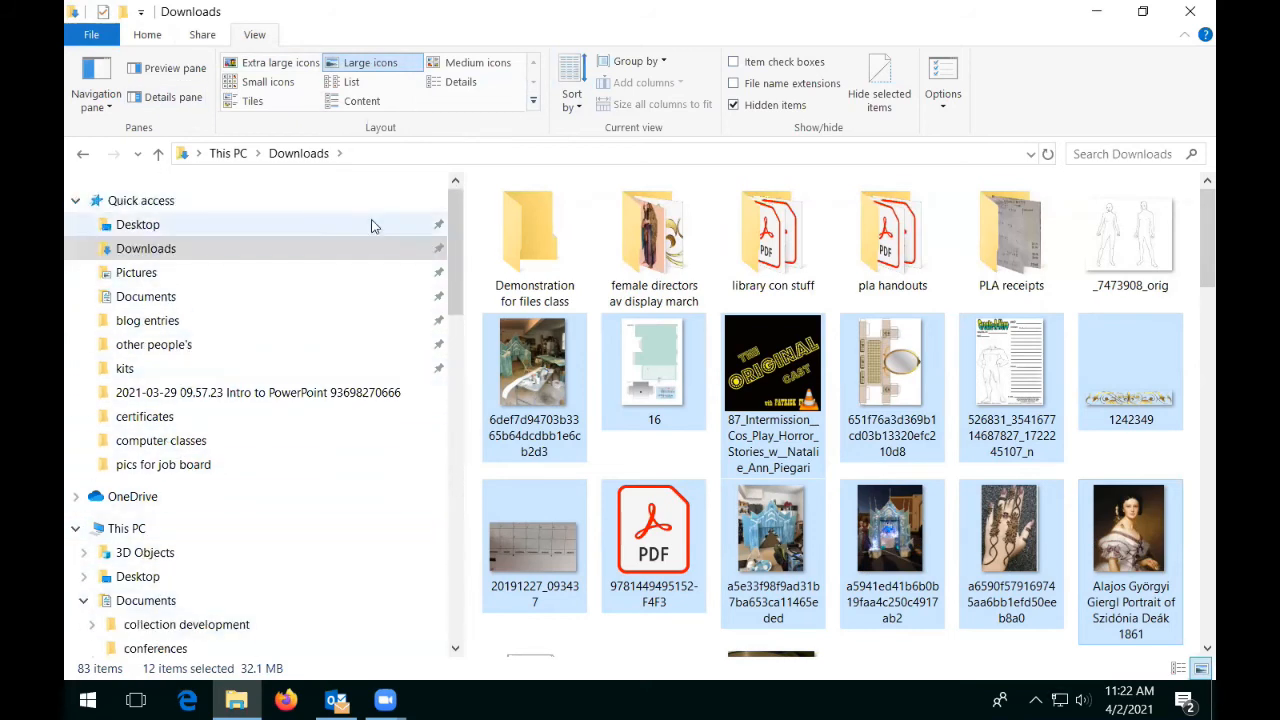
{"action": "scroll", "coordinate": [183, 506], "scroll_direction": "down", "scroll_amount": 1}
{"action": "scroll", "coordinate": [183, 506], "scroll_direction": "down", "scroll_amount": 2}
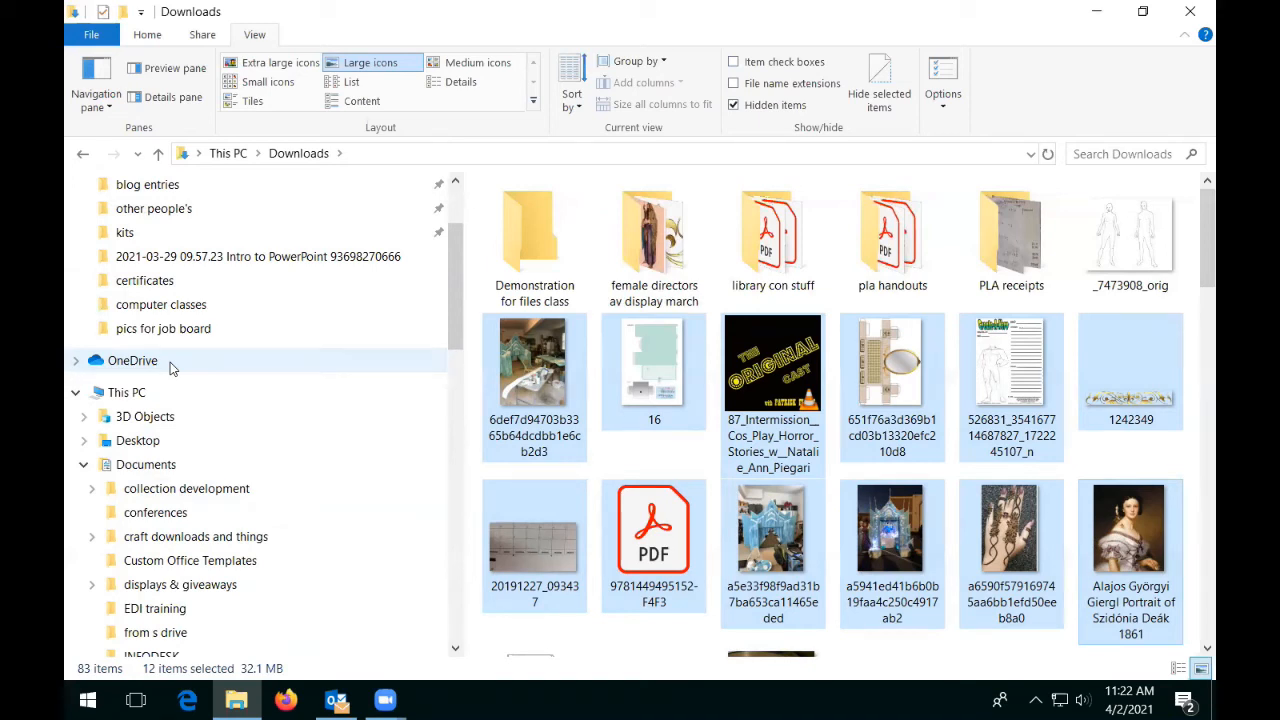
{"action": "left_click", "coordinate": [158, 36]}
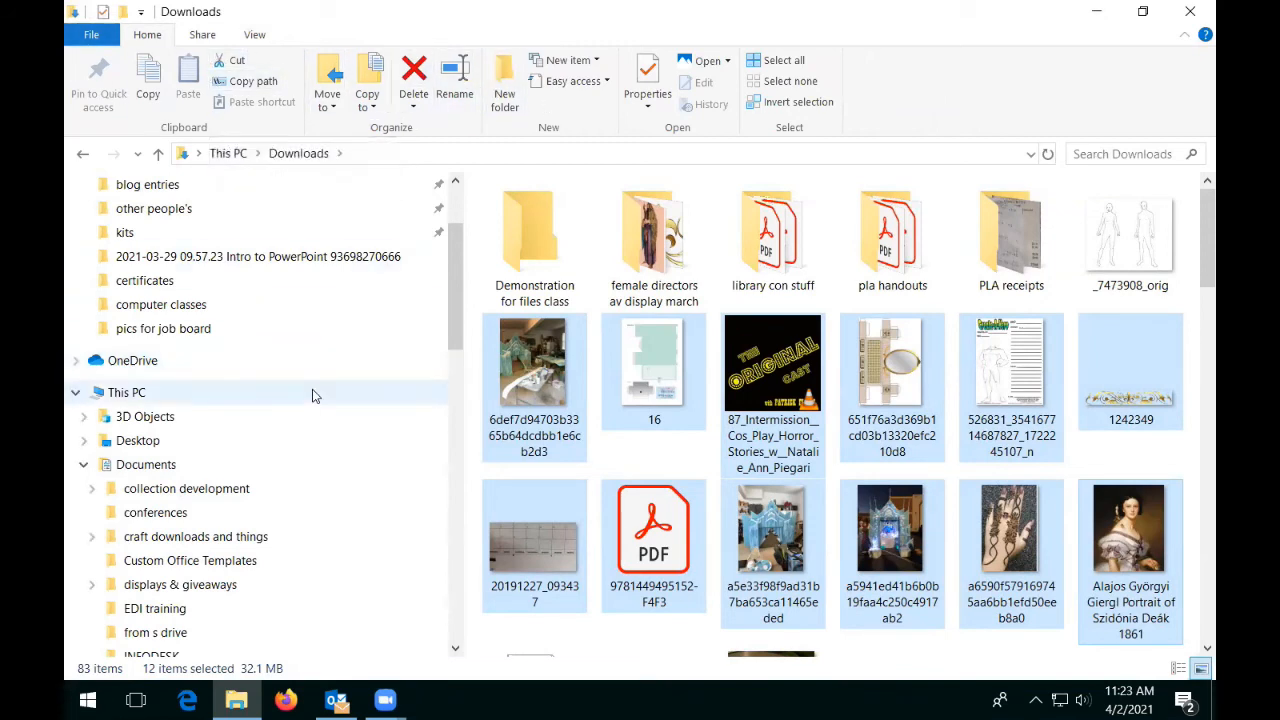
{"action": "scroll", "coordinate": [312, 390], "scroll_direction": "up", "scroll_amount": 2}
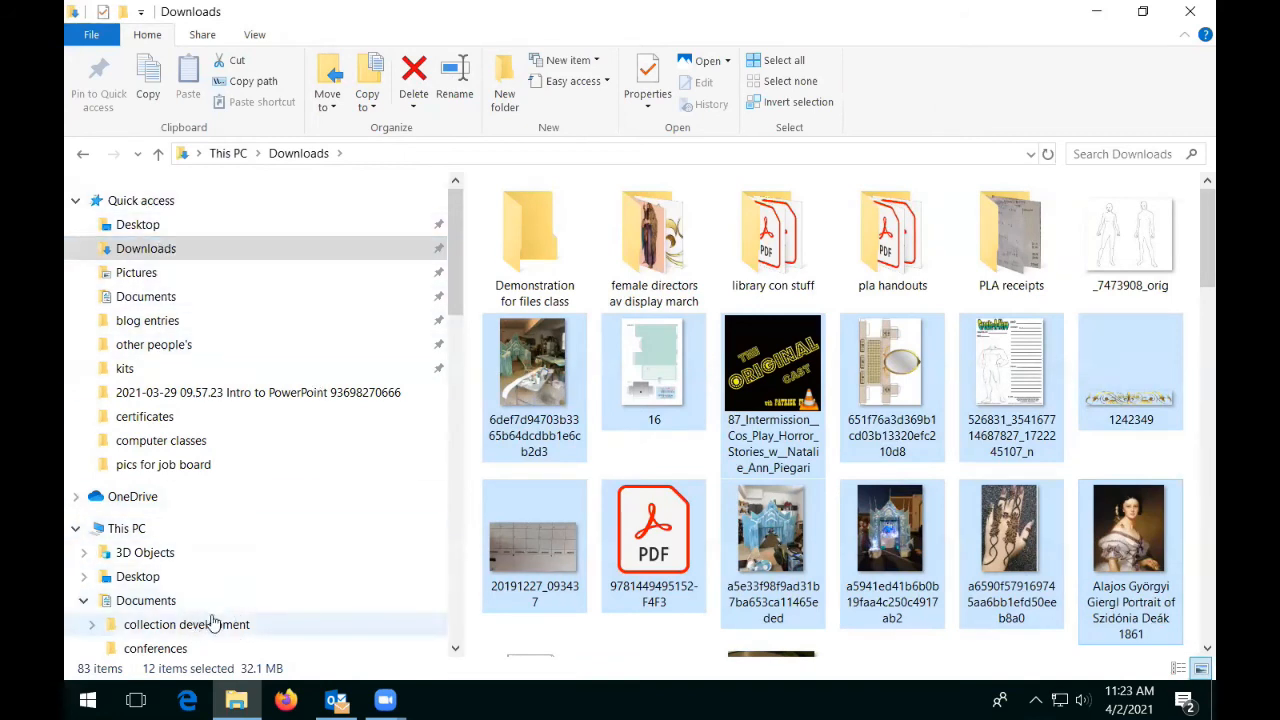
{"action": "scroll", "coordinate": [309, 568], "scroll_direction": "down", "scroll_amount": 1}
{"action": "scroll", "coordinate": [451, 296], "scroll_direction": "up", "scroll_amount": 1}
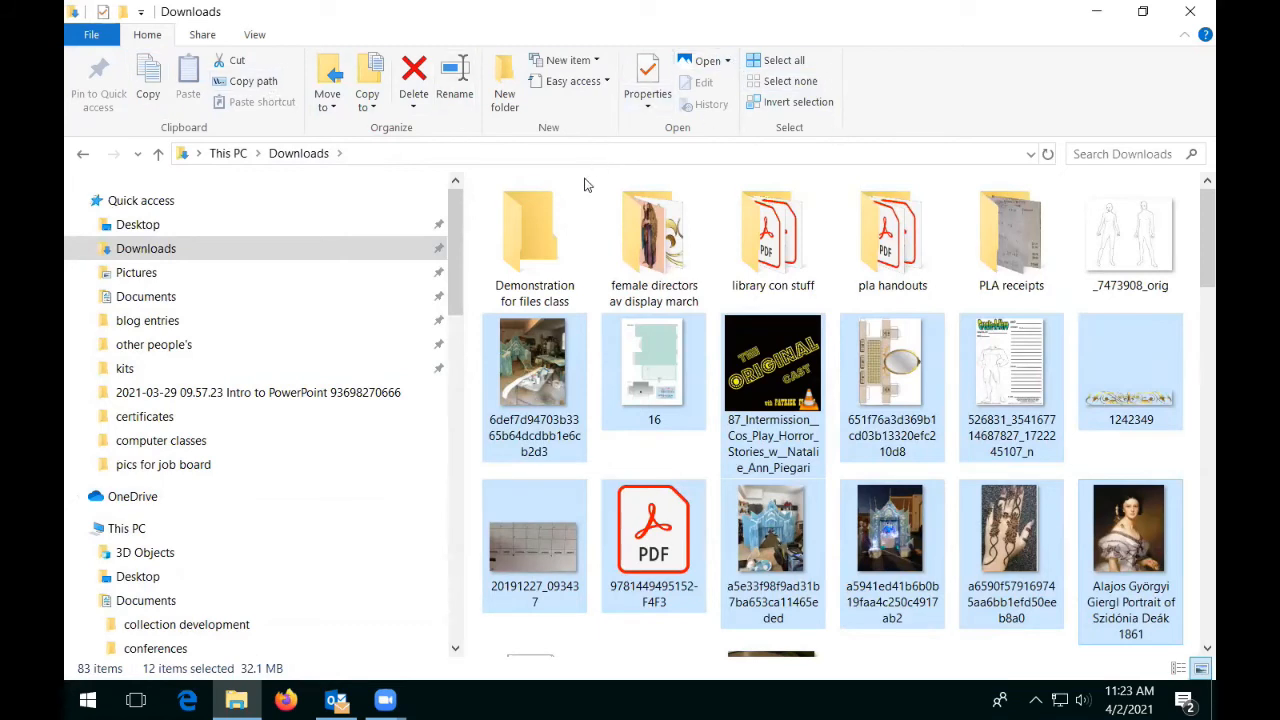
{"action": "mouse_move", "coordinate": [455, 208]}
{"action": "left_mouse_down"}
{"action": "mouse_move", "coordinate": [454, 258]}
{"action": "mouse_move", "coordinate": [453, 214]}
{"action": "left_mouse_up"}
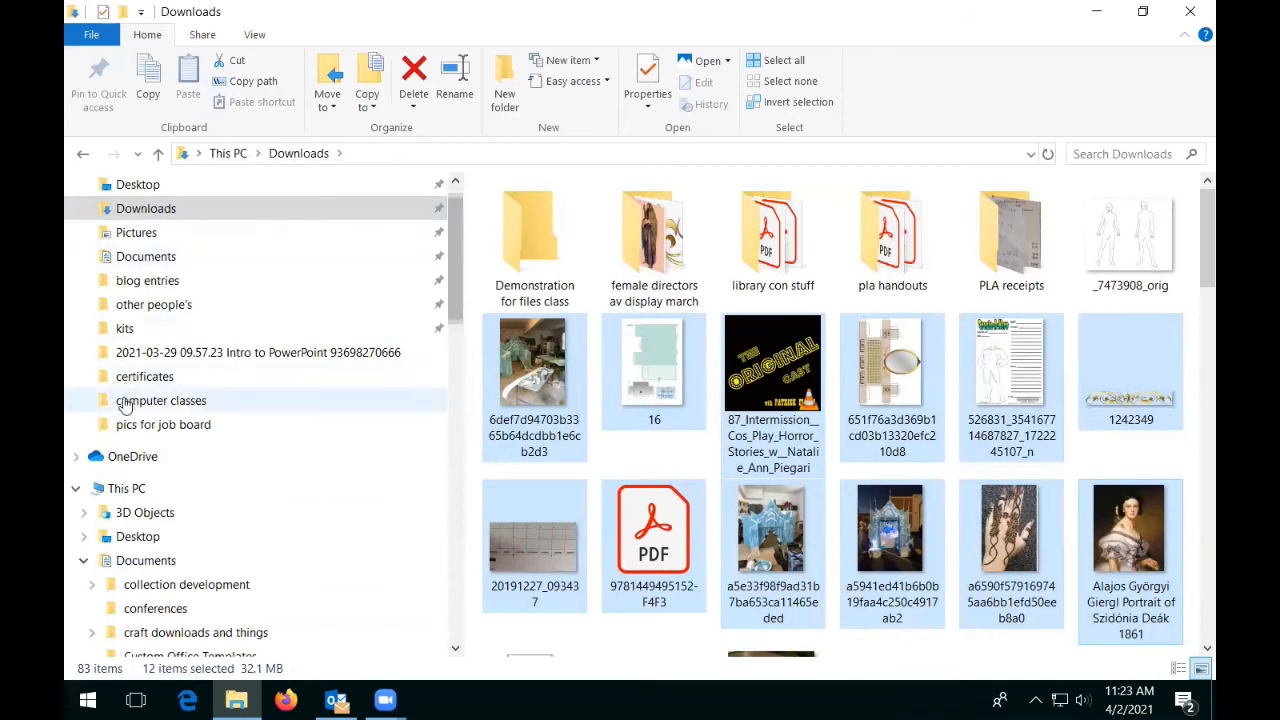
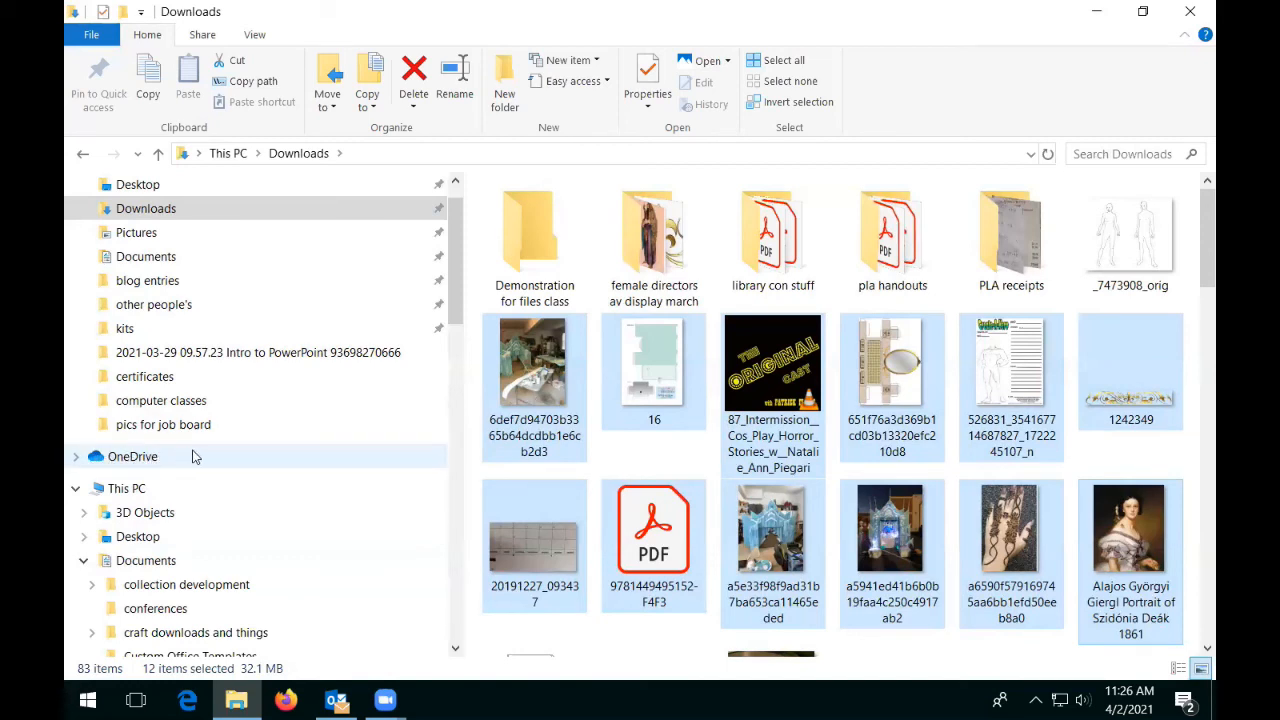
Collapse the Documents folder under This PC in the navigation pane
{"action": "scroll", "coordinate": [195, 457], "scroll_direction": "down", "scroll_amount": 1}
{"action": "scroll", "coordinate": [195, 457], "scroll_direction": "down", "scroll_amount": 1}
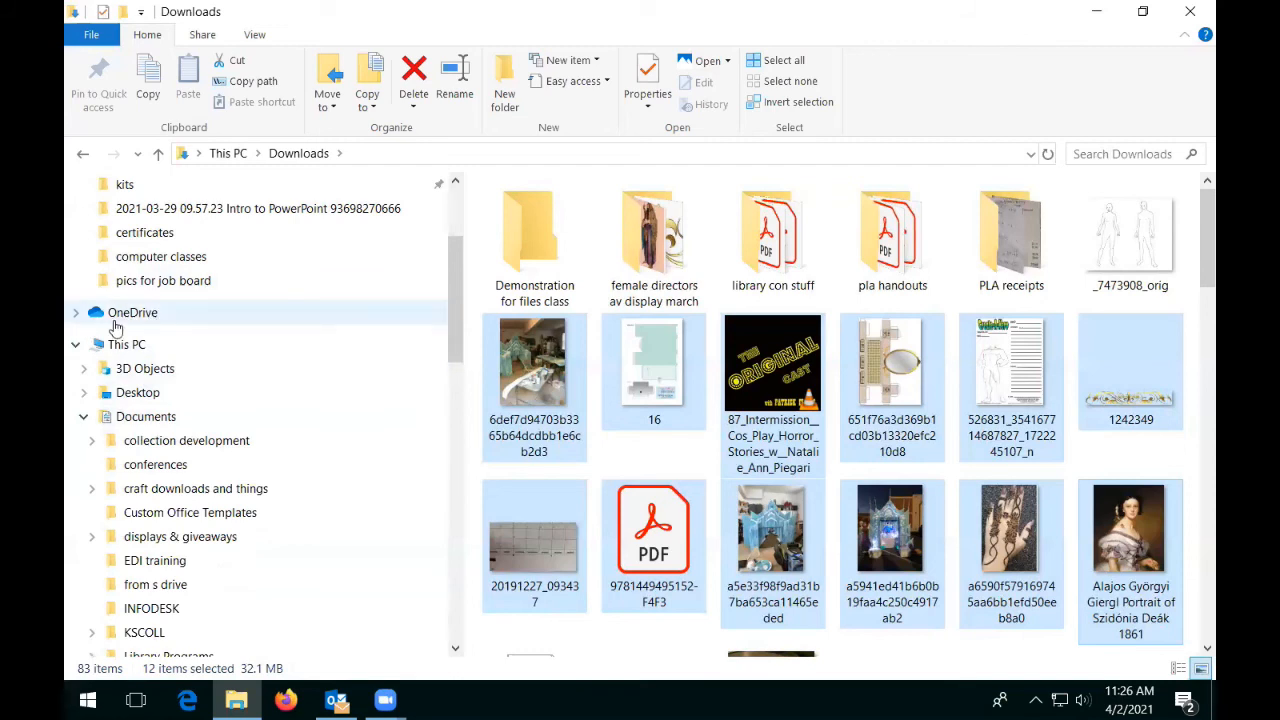
{"action": "left_click", "coordinate": [85, 419]}
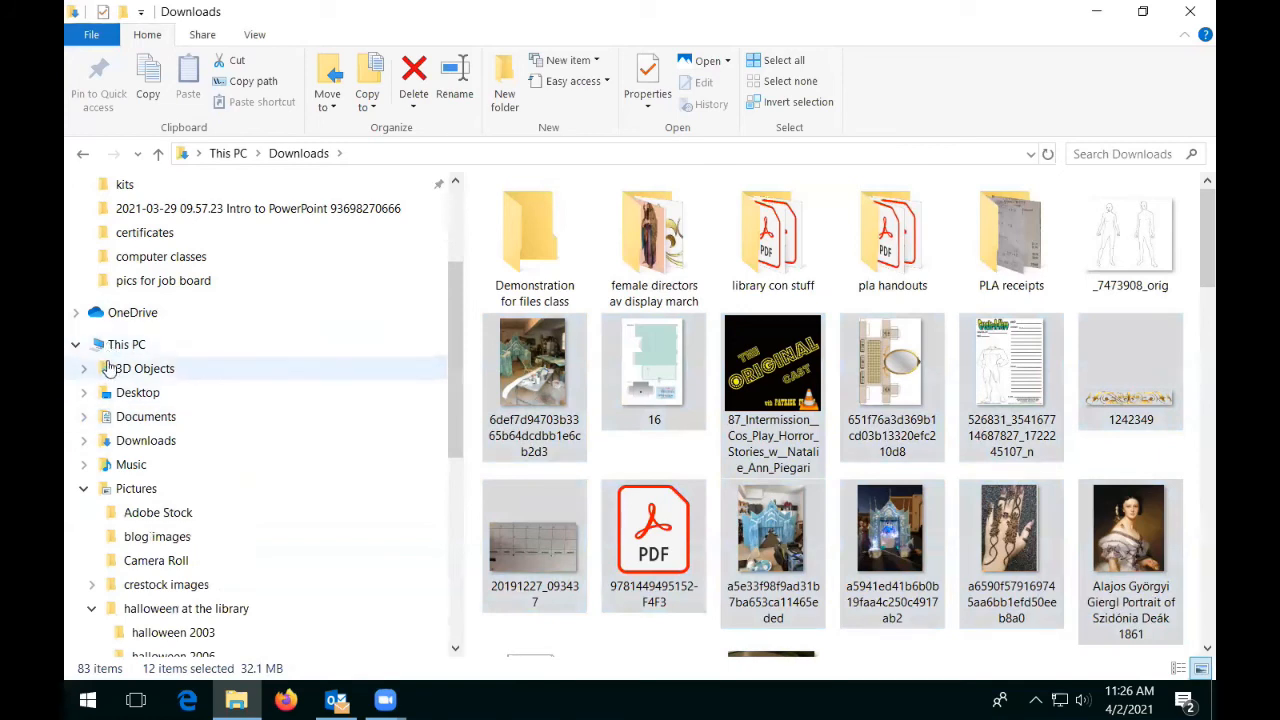
Collapse the Pictures folder under This PC and open Local Disk (C:) to show its contents
{"action": "left_click", "coordinate": [84, 488]}
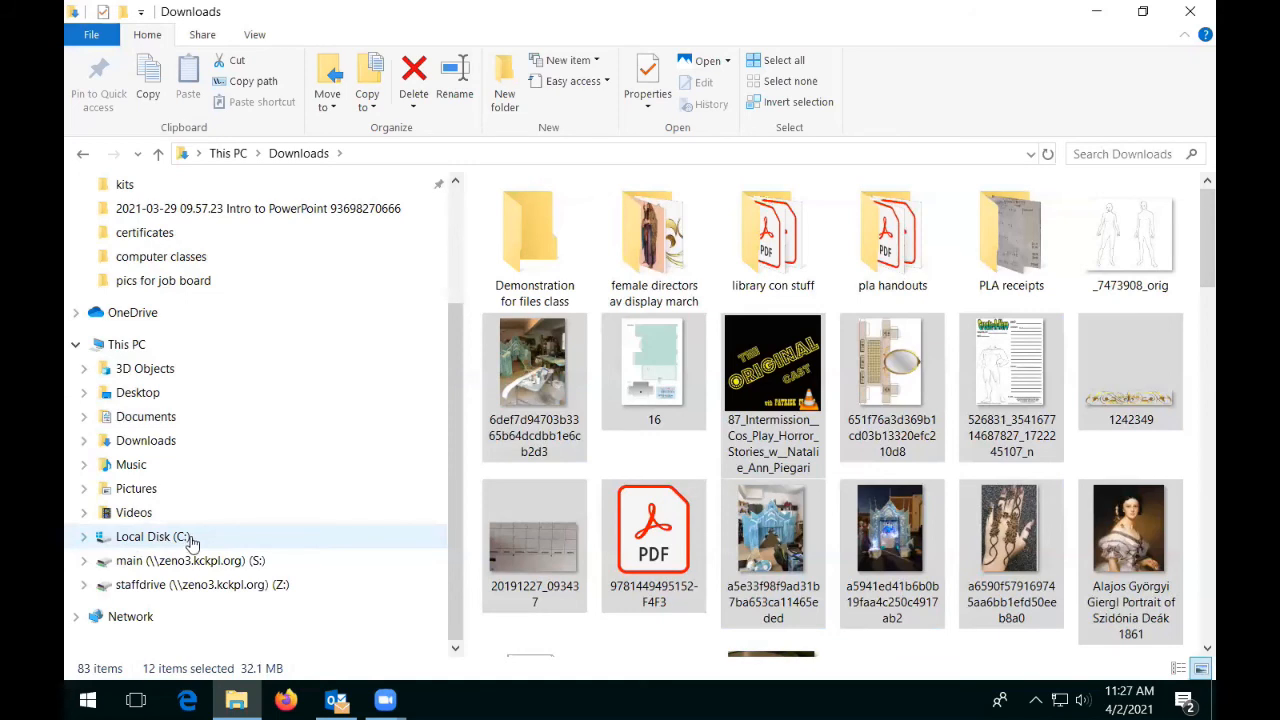
{"action": "left_click", "coordinate": [190, 541]}
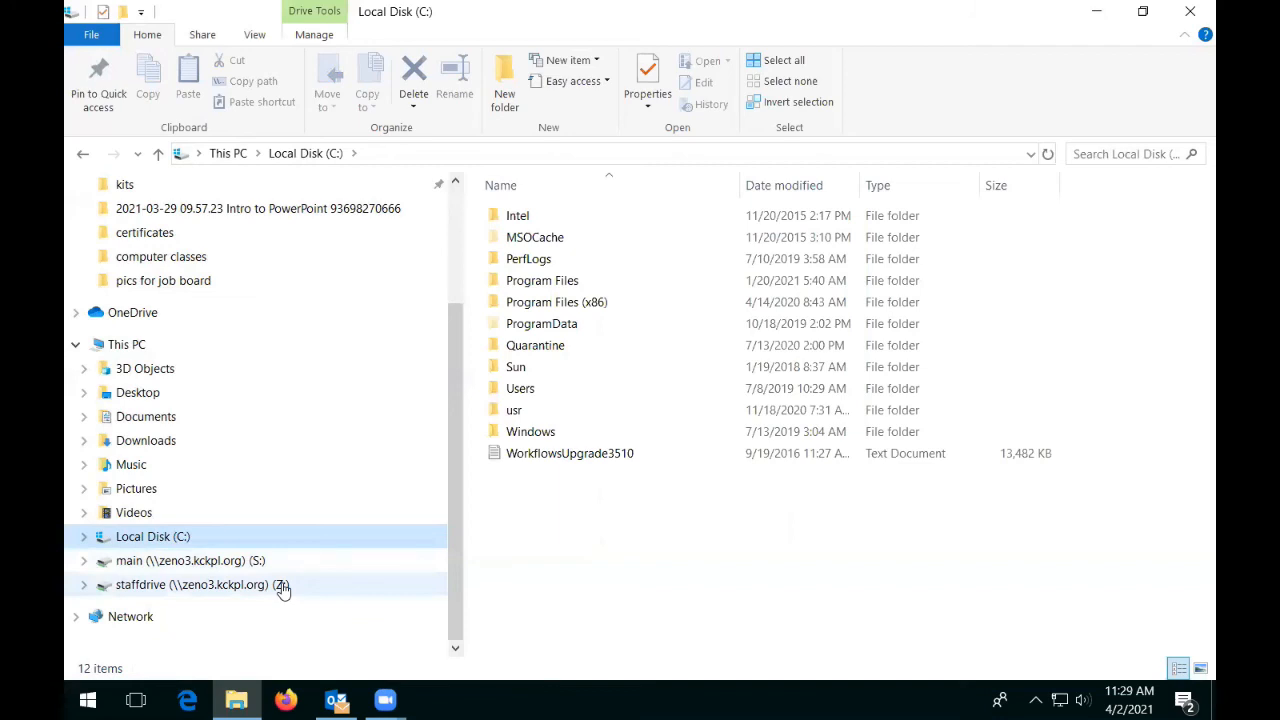
Open the Network location, dismiss its network discovery error and notification bar, and minimize the window
{"action": "left_click", "coordinate": [119, 622]}
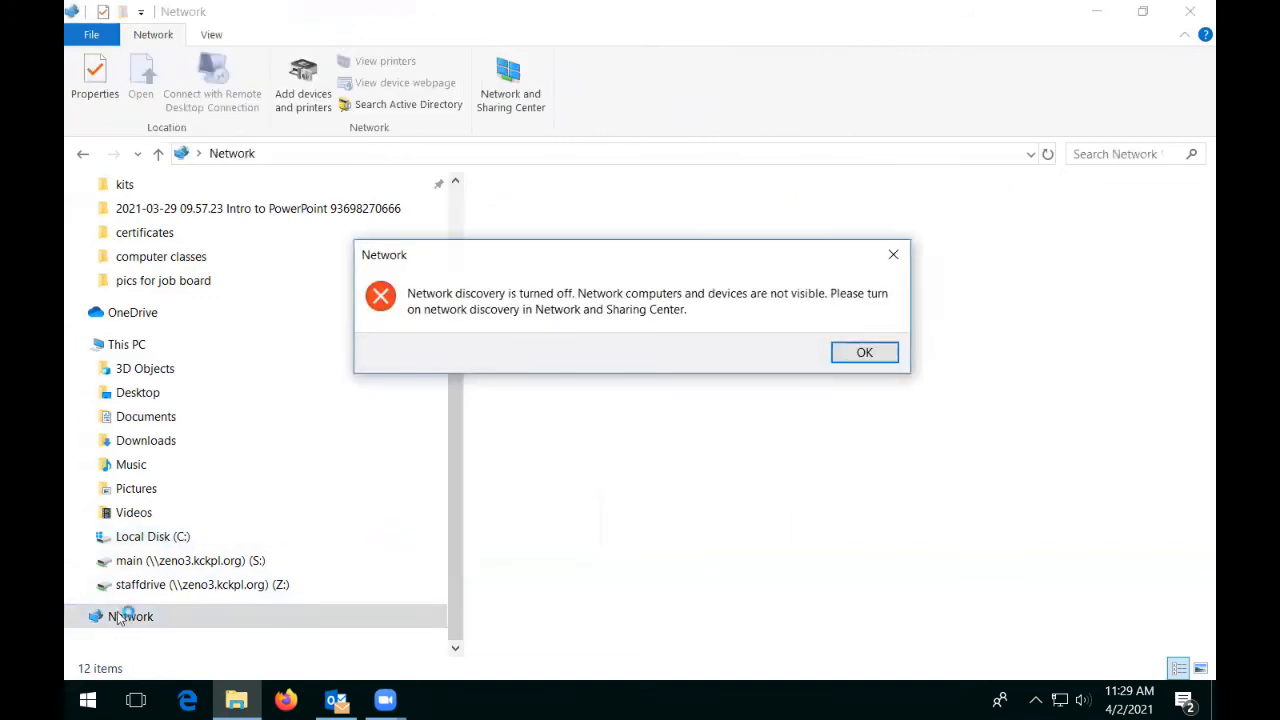
{"action": "left_click", "coordinate": [893, 254]}
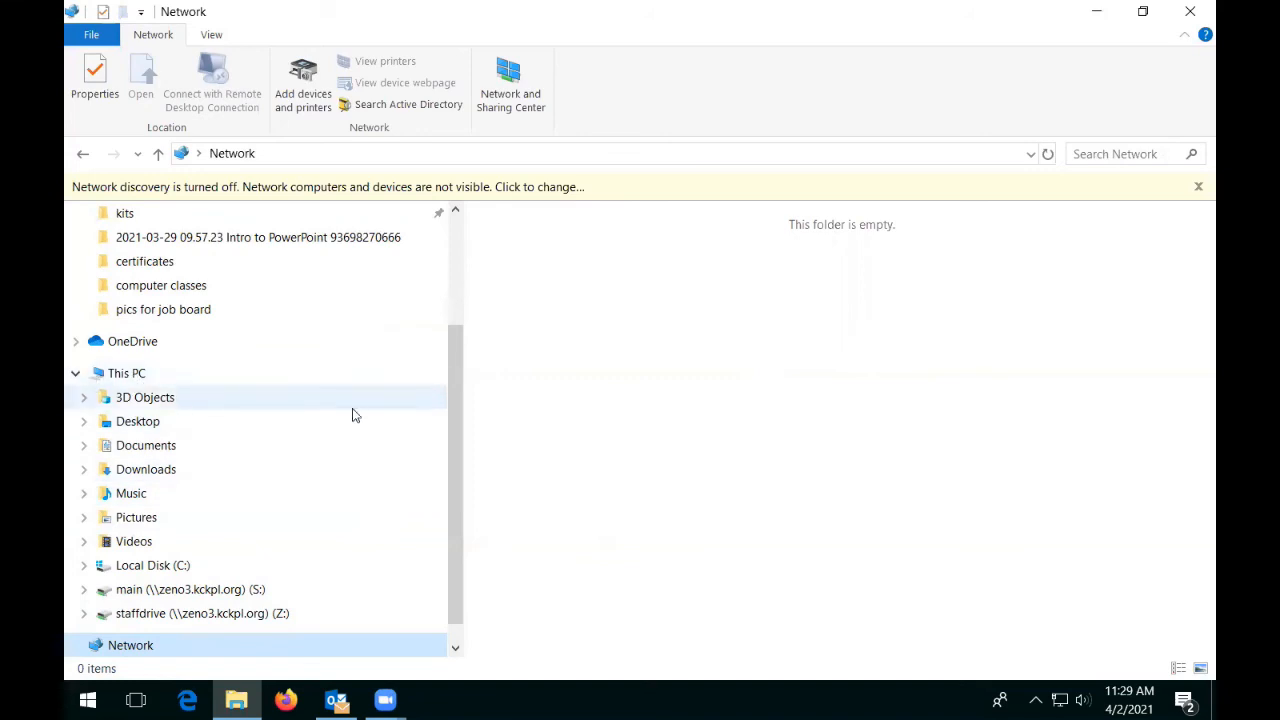
{"action": "scroll", "coordinate": [370, 408], "scroll_direction": "up", "scroll_amount": 1}
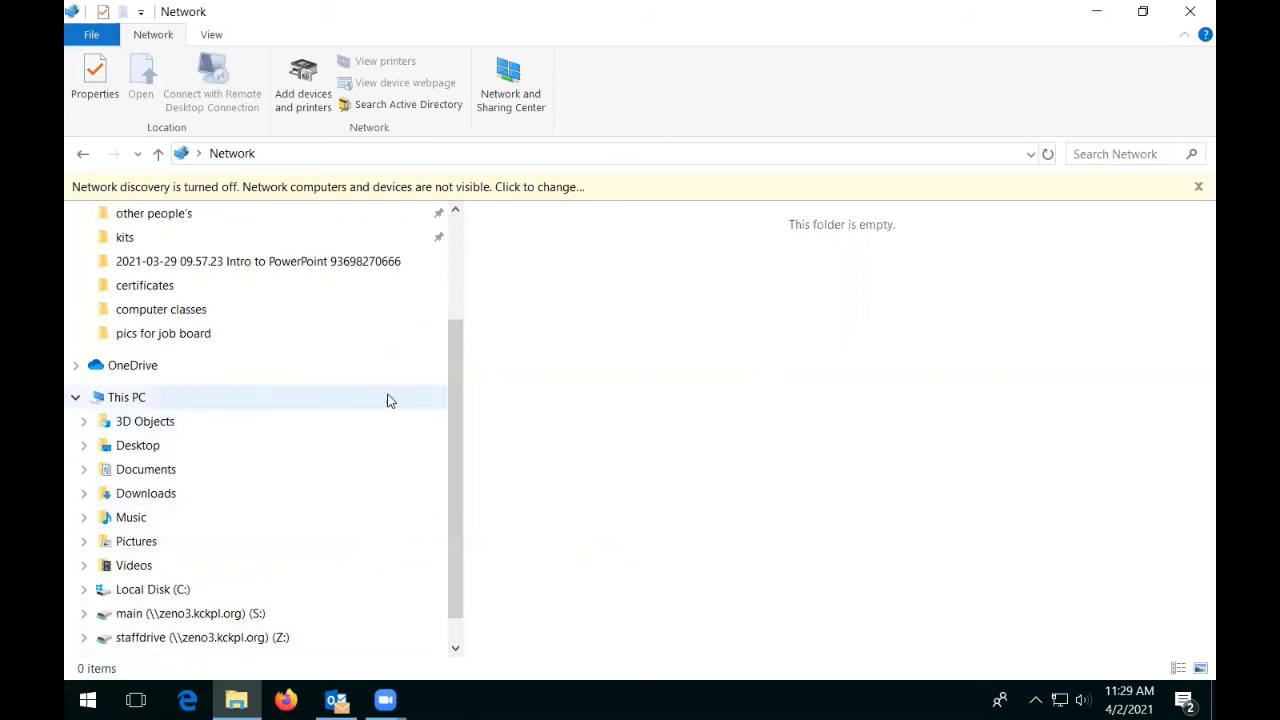
{"action": "left_click", "coordinate": [1193, 188]}
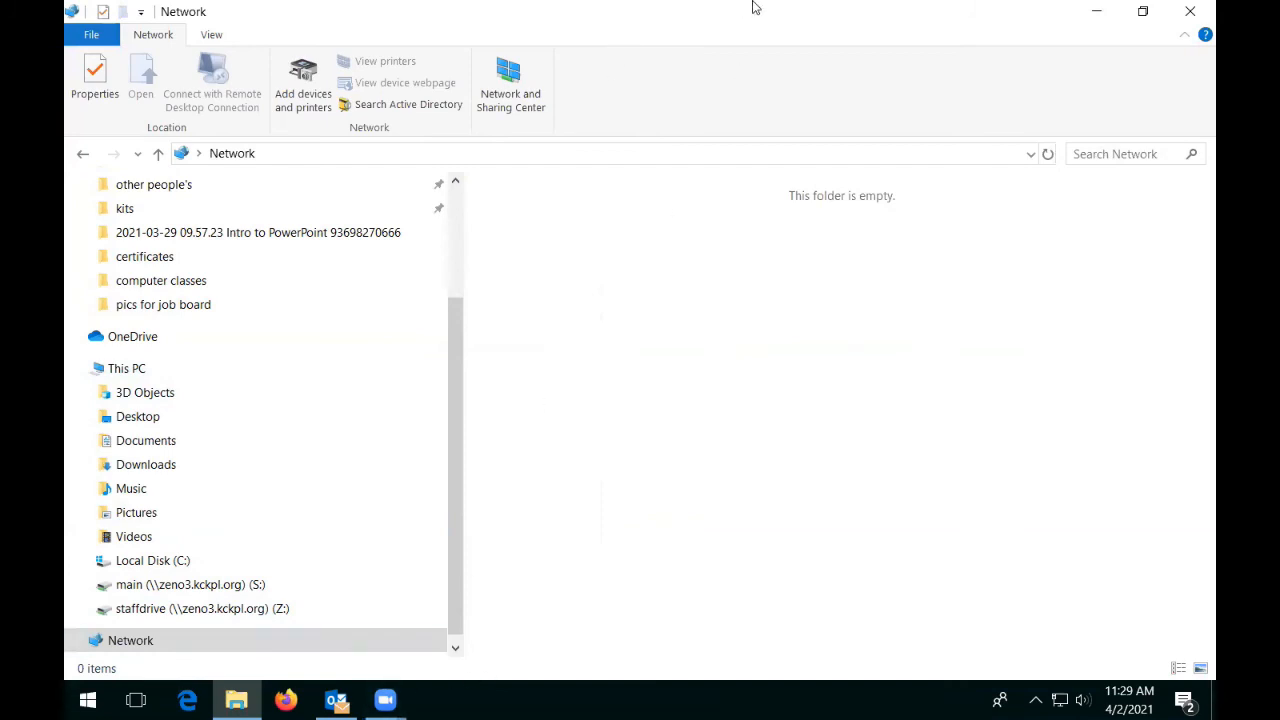
{"action": "left_click", "coordinate": [1097, 11]}
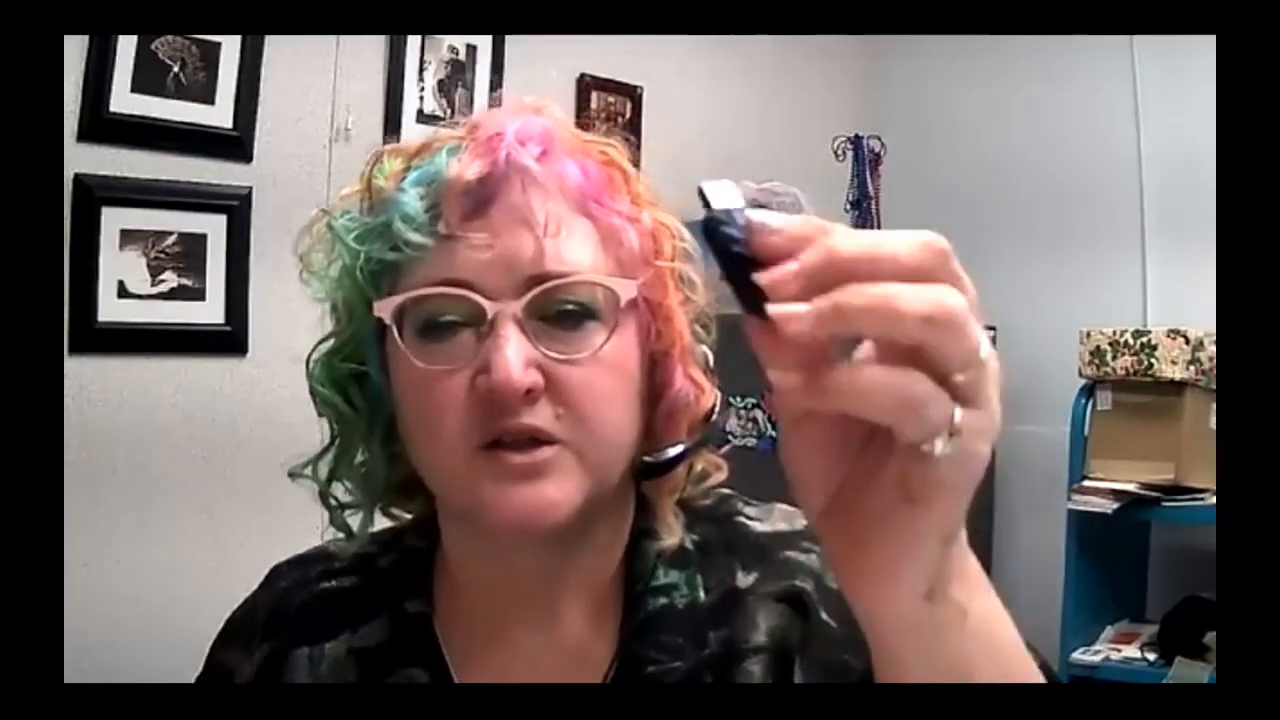
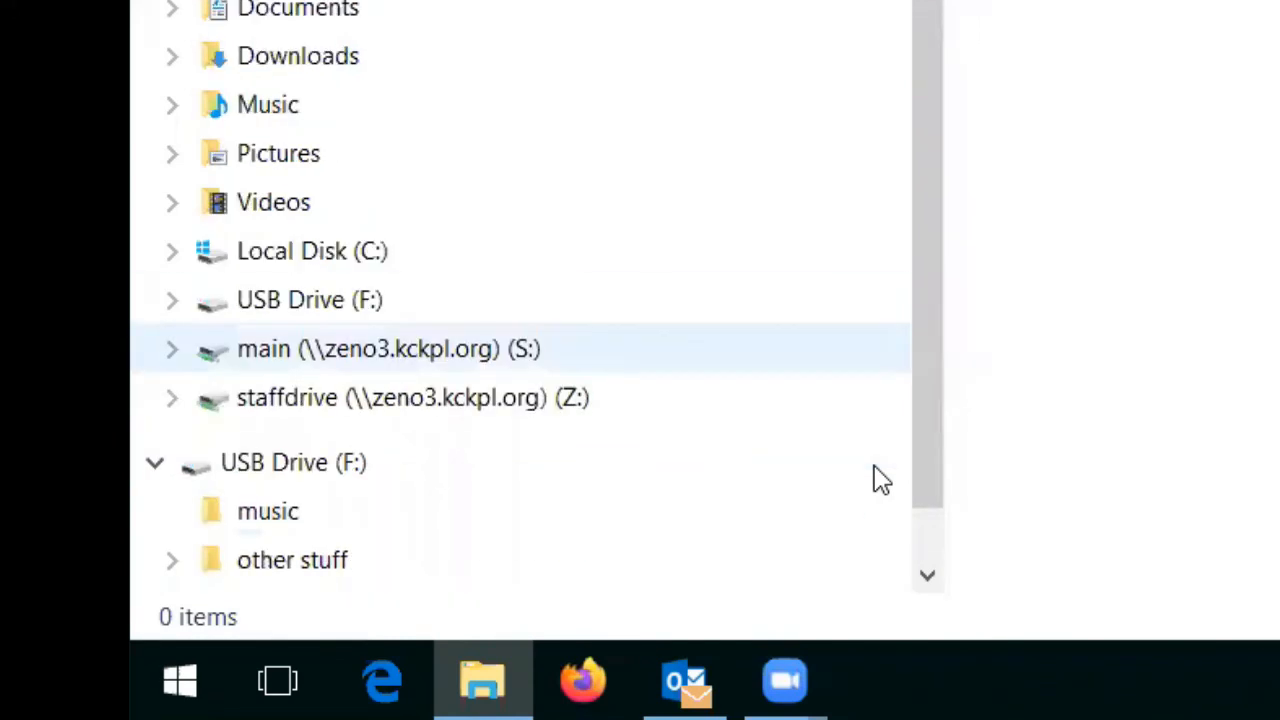
Open USB Drive (F:) from the navigation pane and view its entries, including the music and other stuff folders
{"action": "left_click", "coordinate": [321, 465]}
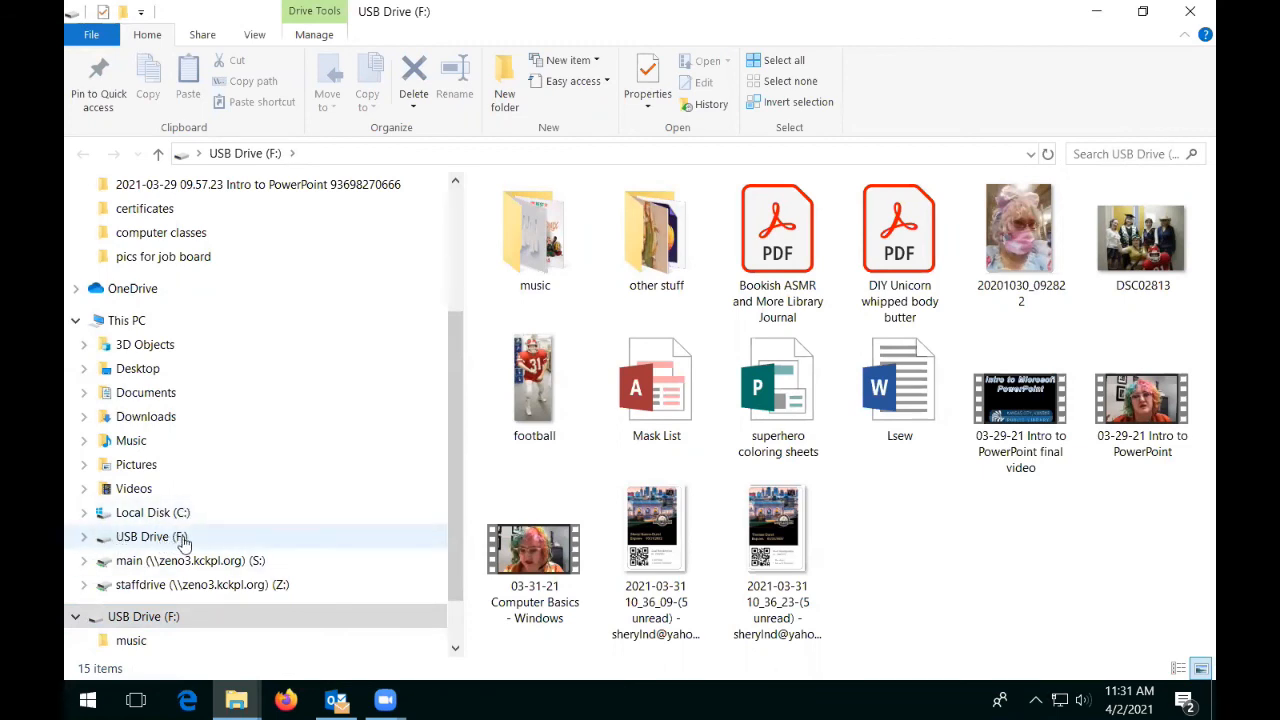
{"action": "scroll", "coordinate": [420, 647], "scroll_direction": "down", "scroll_amount": 1}
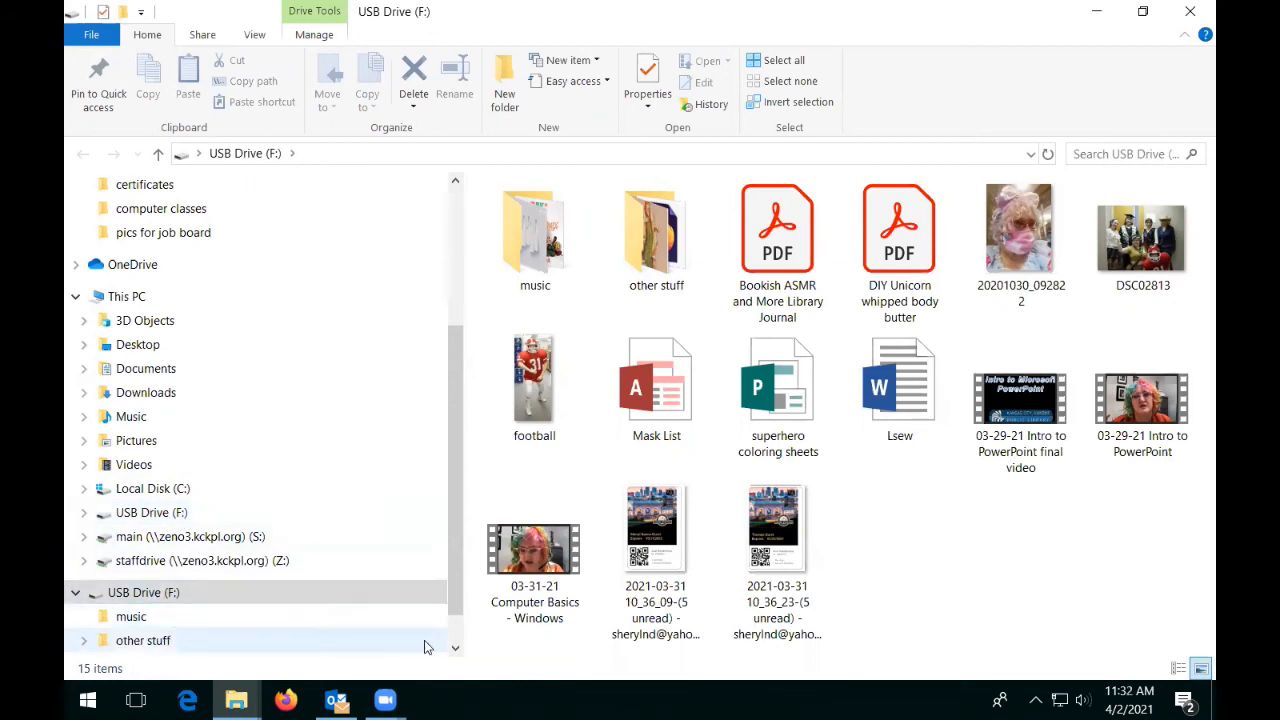
{"action": "scroll", "coordinate": [440, 645], "scroll_direction": "down", "scroll_amount": 1}
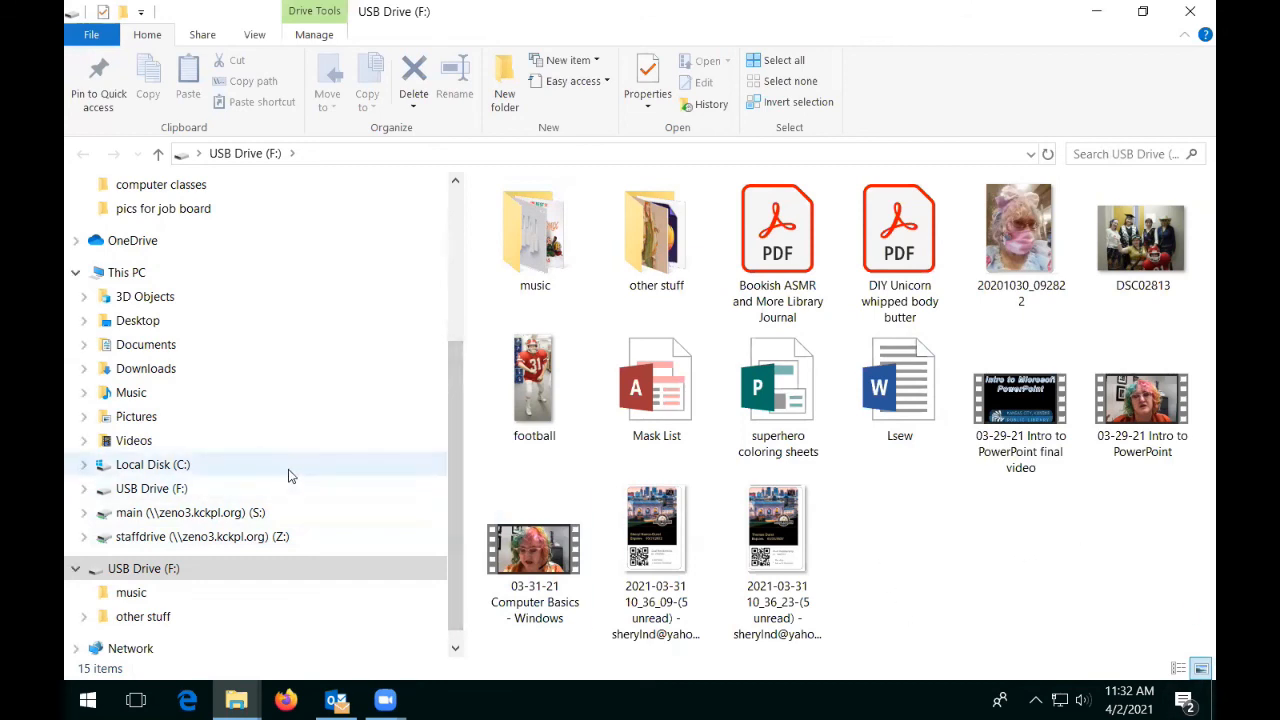
{"action": "scroll", "coordinate": [200, 500], "scroll_direction": "down", "scroll_amount": 1}
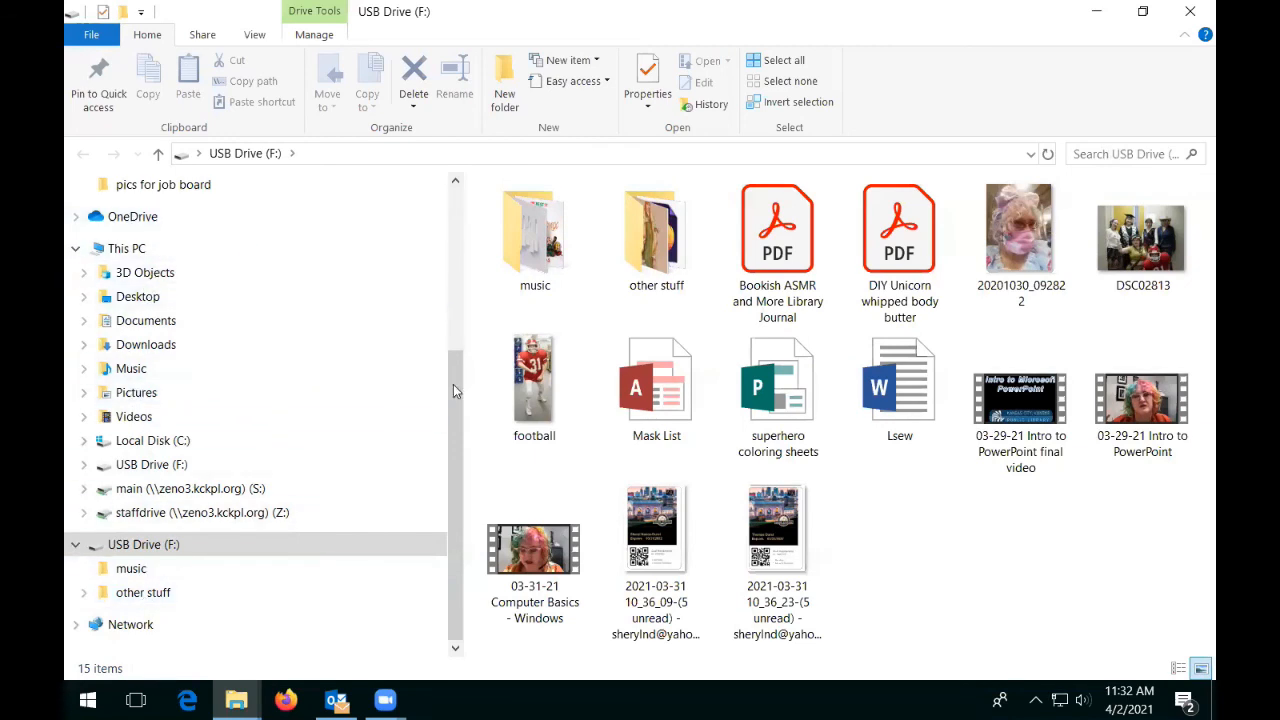
Go to the Downloads folder and copy image "16" onto USB Drive (F:) in the navigation pane
{"action": "left_click_drag", "start_coordinate": [453, 390], "coordinate": [462, 195]}
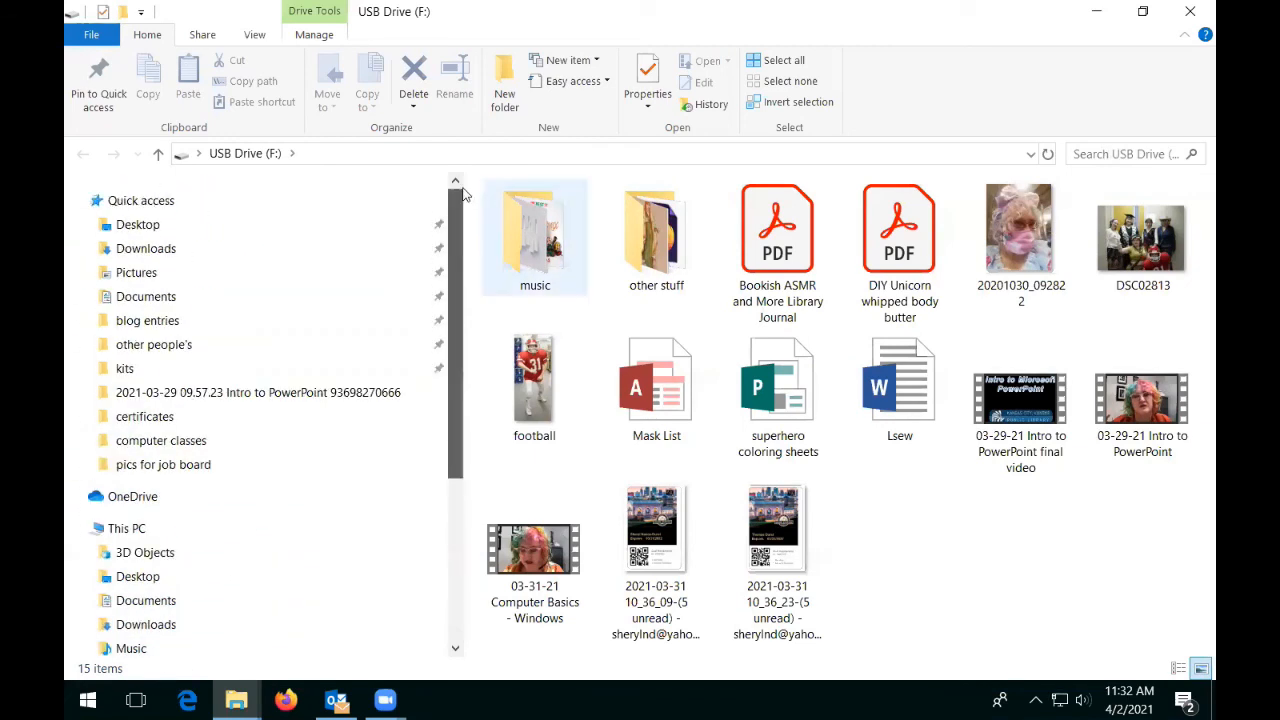
{"action": "left_click", "coordinate": [112, 297]}
{"action": "left_click", "coordinate": [263, 250]}
{"action": "left_click_drag", "start_coordinate": [453, 250], "coordinate": [478, 500]}
{"action": "left_click_drag", "start_coordinate": [665, 377], "coordinate": [152, 547]}
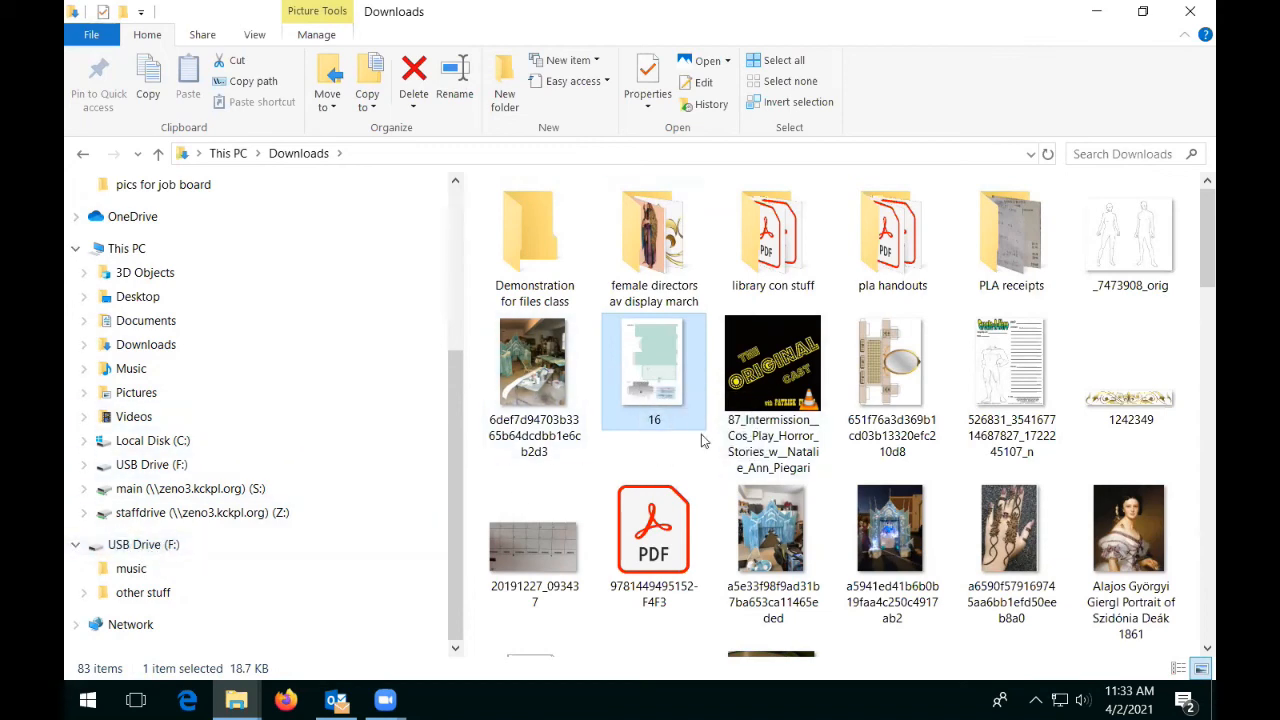
Open USB Drive (F:) and select the copied image "16" to check that it is there
{"action": "scroll", "coordinate": [229, 229], "scroll_direction": "up", "scroll_amount": 5}
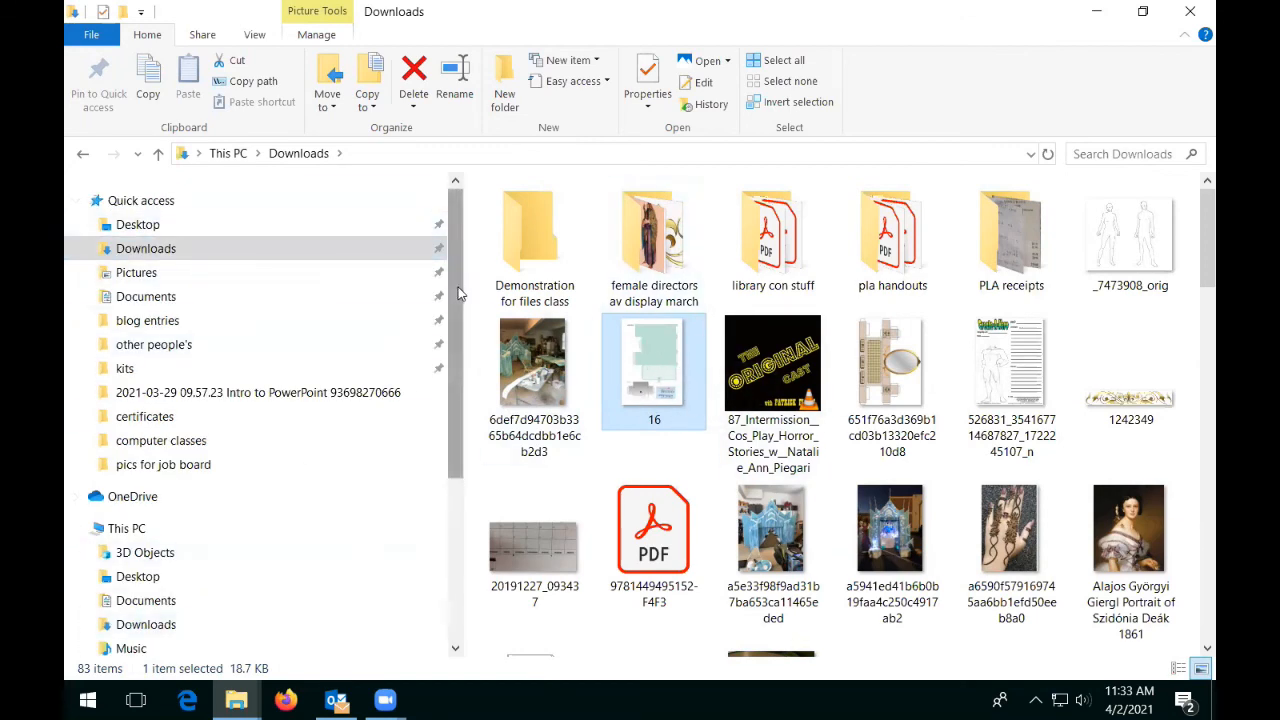
{"action": "left_click_drag", "start_coordinate": [456, 330], "coordinate": [481, 500]}
{"action": "left_click", "coordinate": [200, 544]}
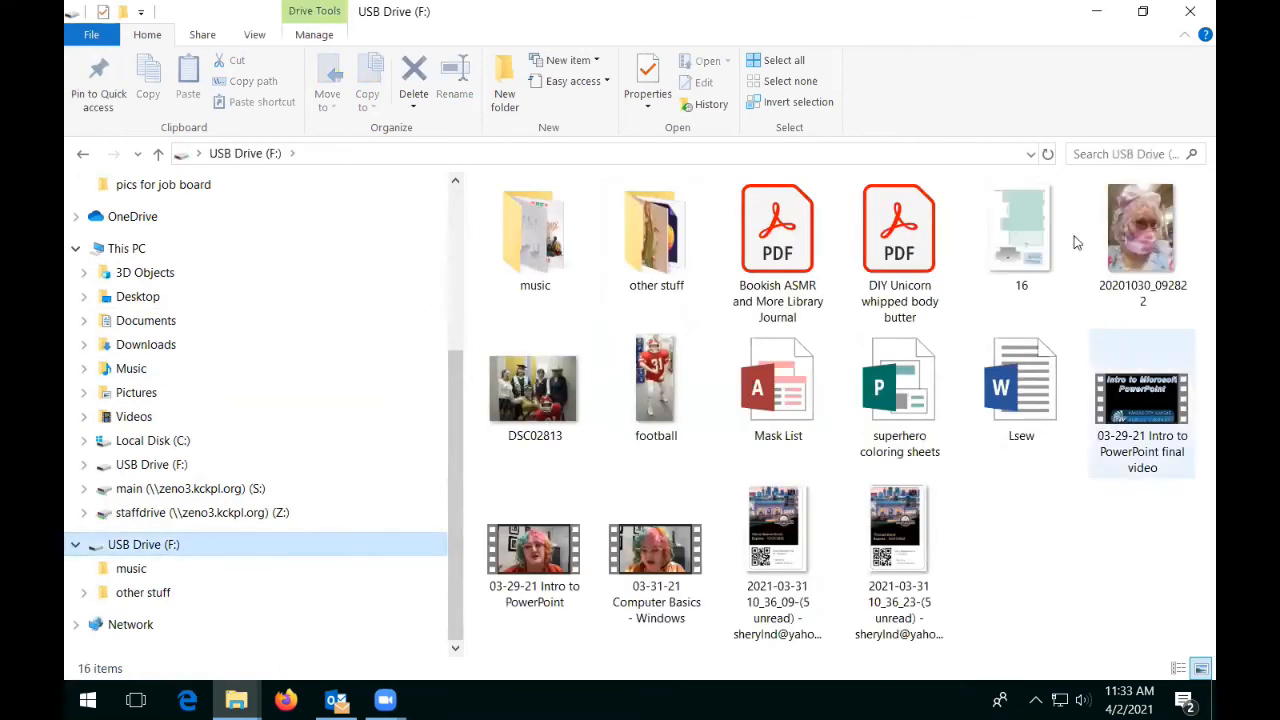
{"action": "left_click", "coordinate": [1030, 240]}
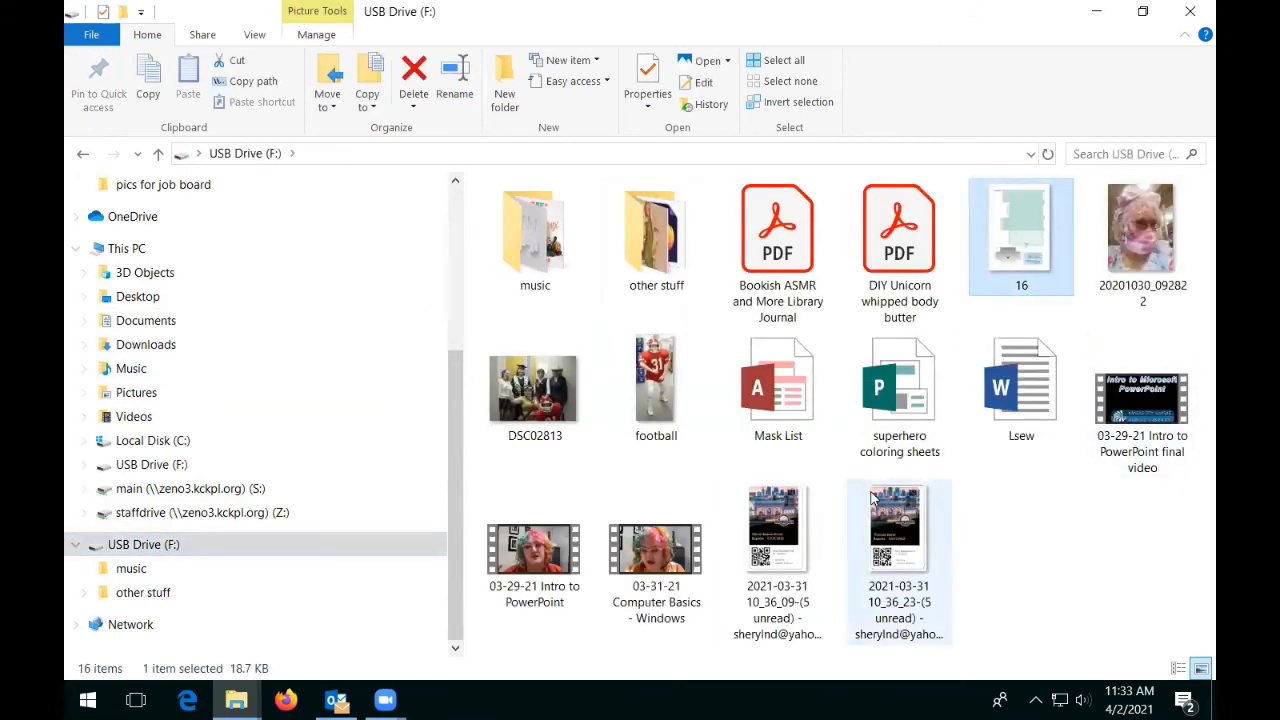
{"action": "mouse_move", "coordinate": [461, 362]}
{"action": "left_mouse_down"}
{"action": "mouse_move", "coordinate": [474, 206]}
{"action": "mouse_move", "coordinate": [462, 387]}
{"action": "left_mouse_up"}
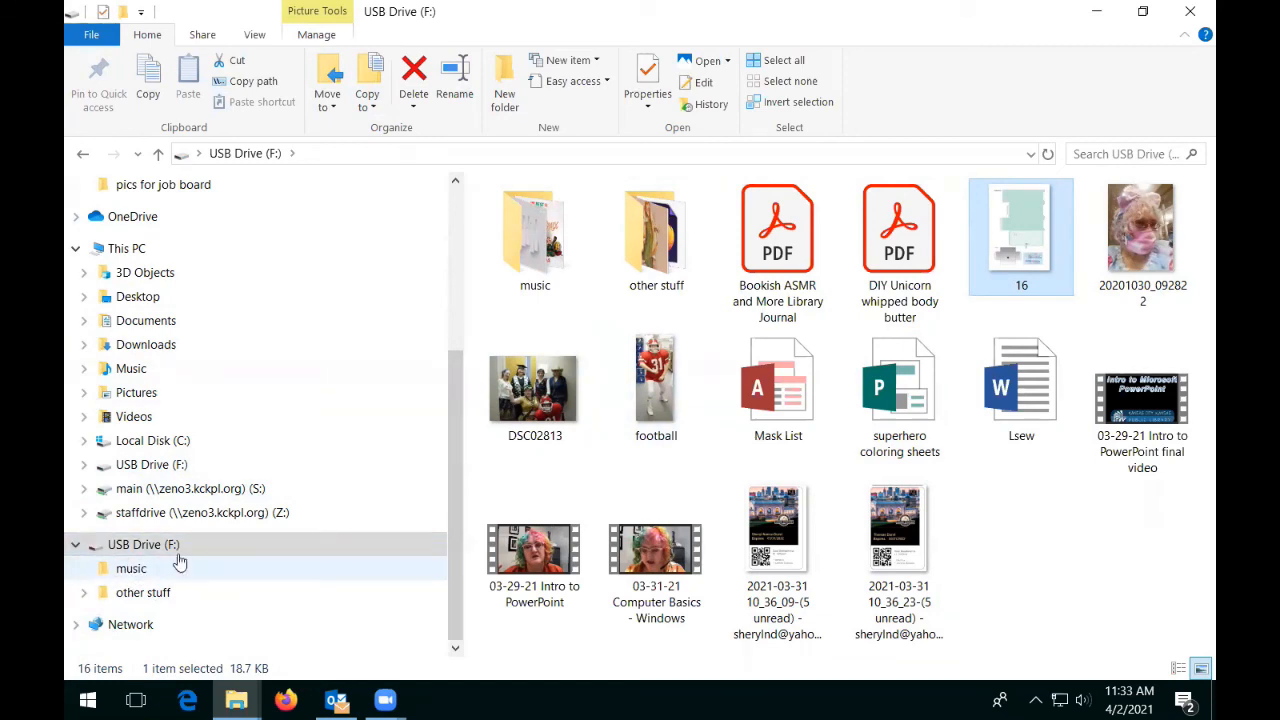
Review the navigation pane's folders and eject USB Drive (F:)
{"action": "scroll", "coordinate": [397, 420], "scroll_direction": "up", "scroll_amount": 2}
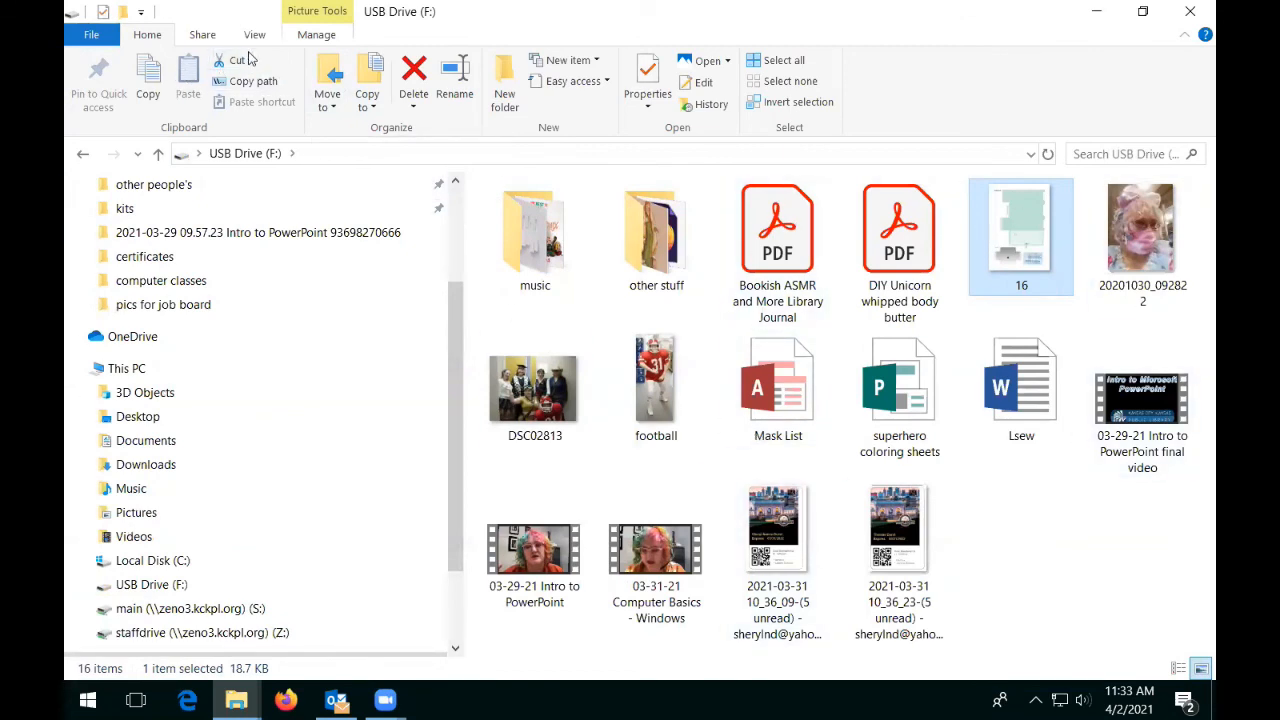
{"action": "scroll", "coordinate": [442, 319], "scroll_direction": "up", "scroll_amount": 2}
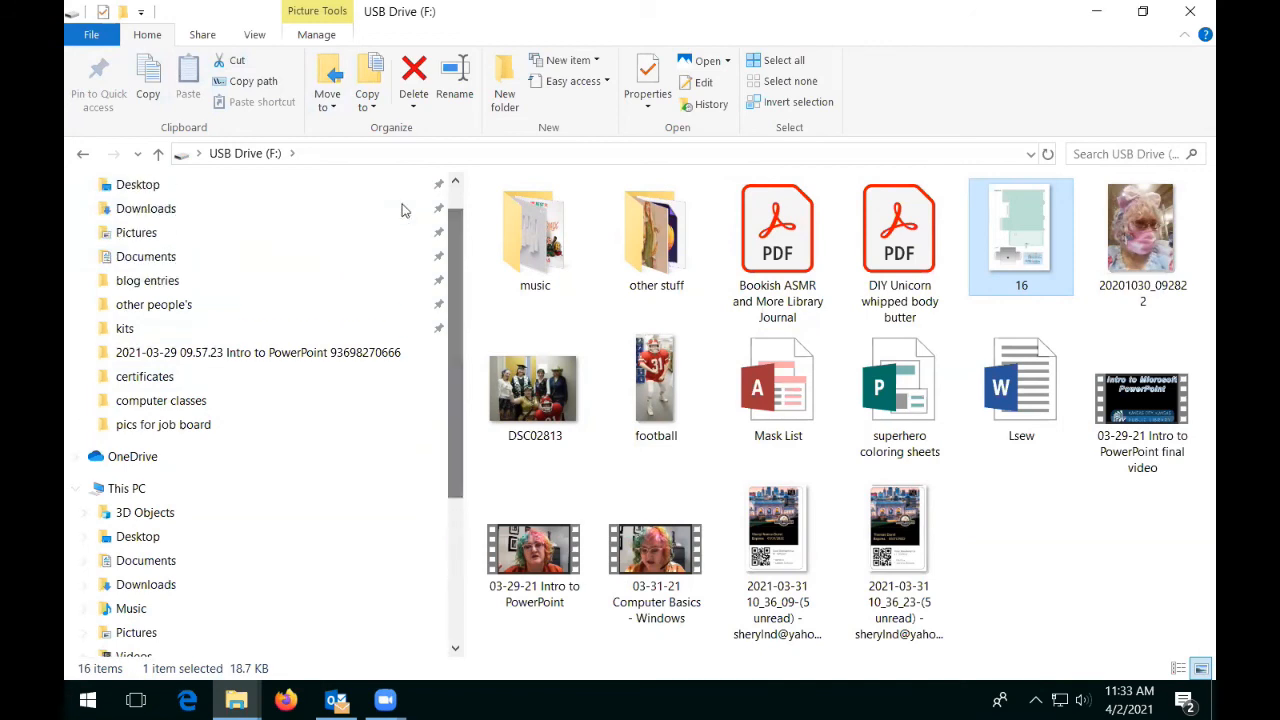
{"action": "left_click_drag", "start_coordinate": [456, 262], "coordinate": [451, 453]}
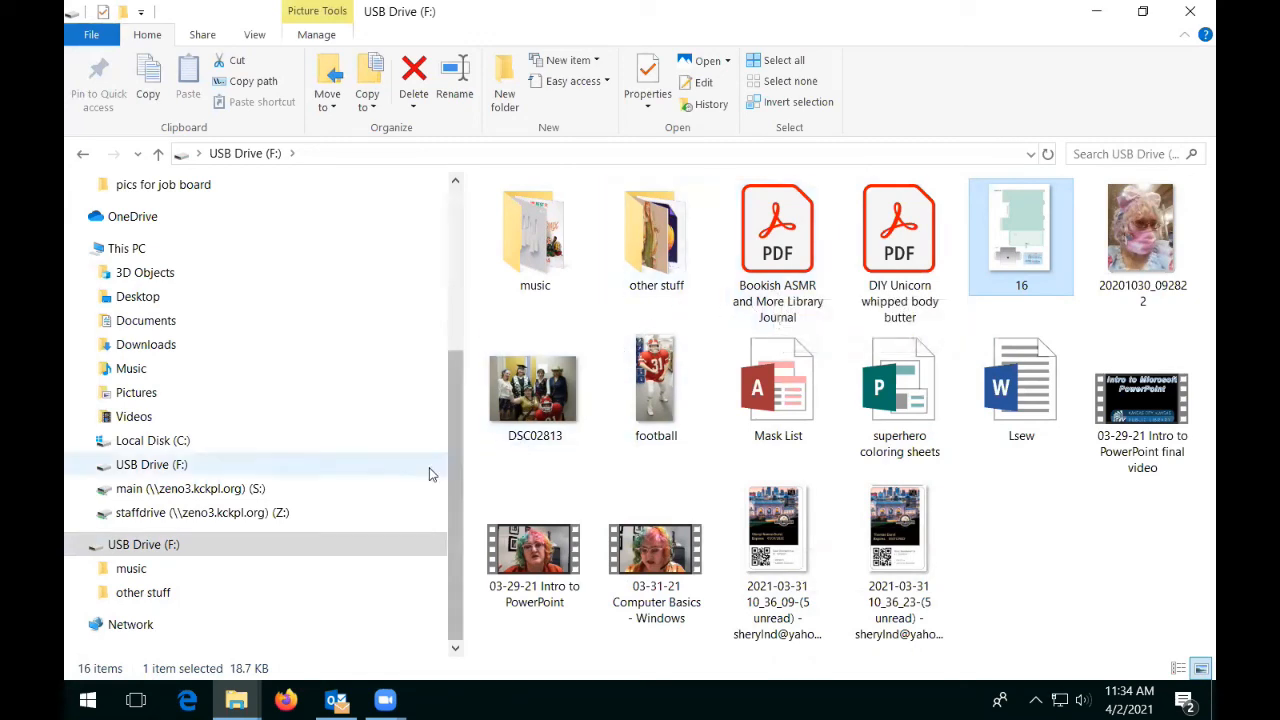
{"action": "right_click", "coordinate": [102, 555]}
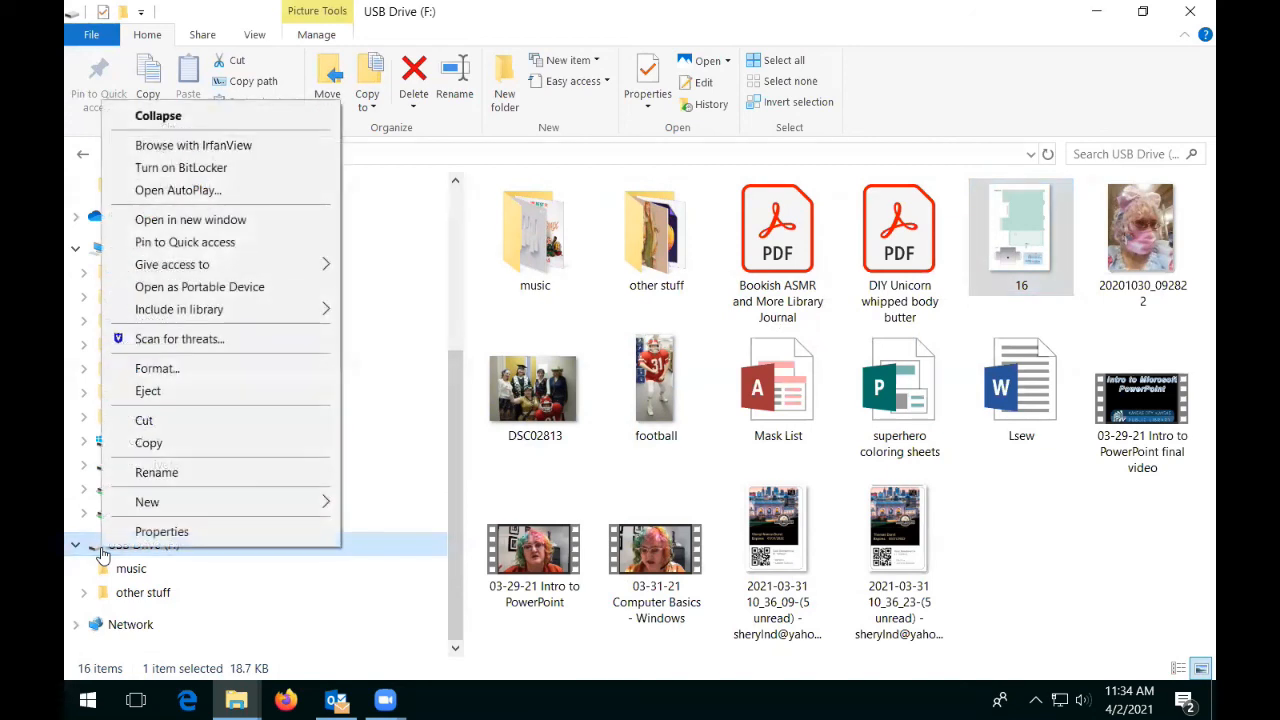
{"action": "left_click", "coordinate": [148, 391]}
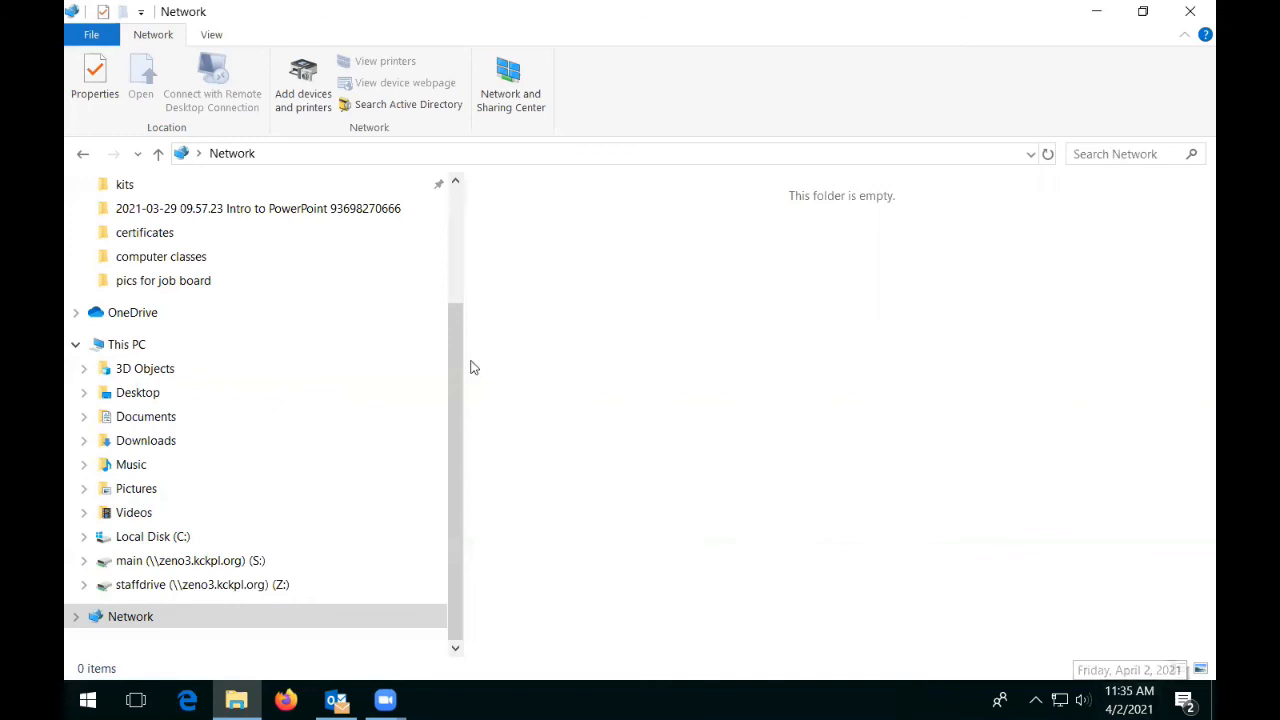
Return to the Downloads folder through Quick access
{"action": "left_click_drag", "start_coordinate": [457, 366], "coordinate": [455, 205]}
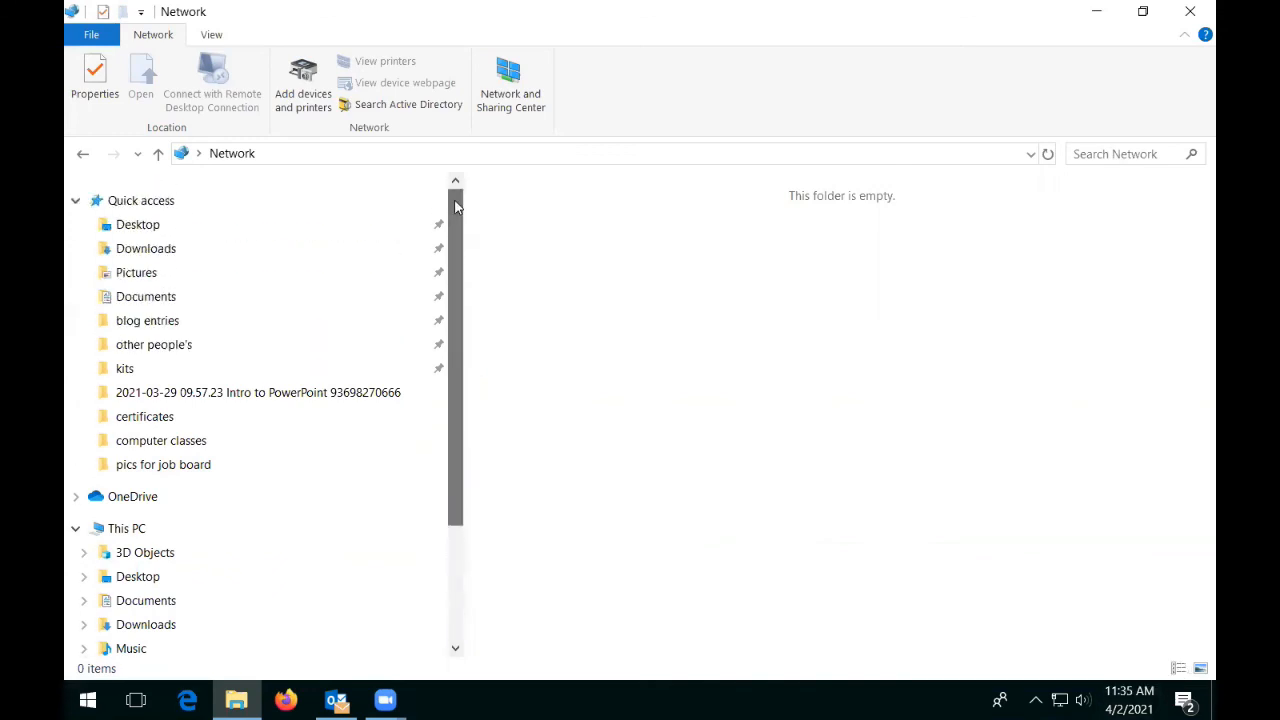
{"action": "left_click", "coordinate": [266, 250]}
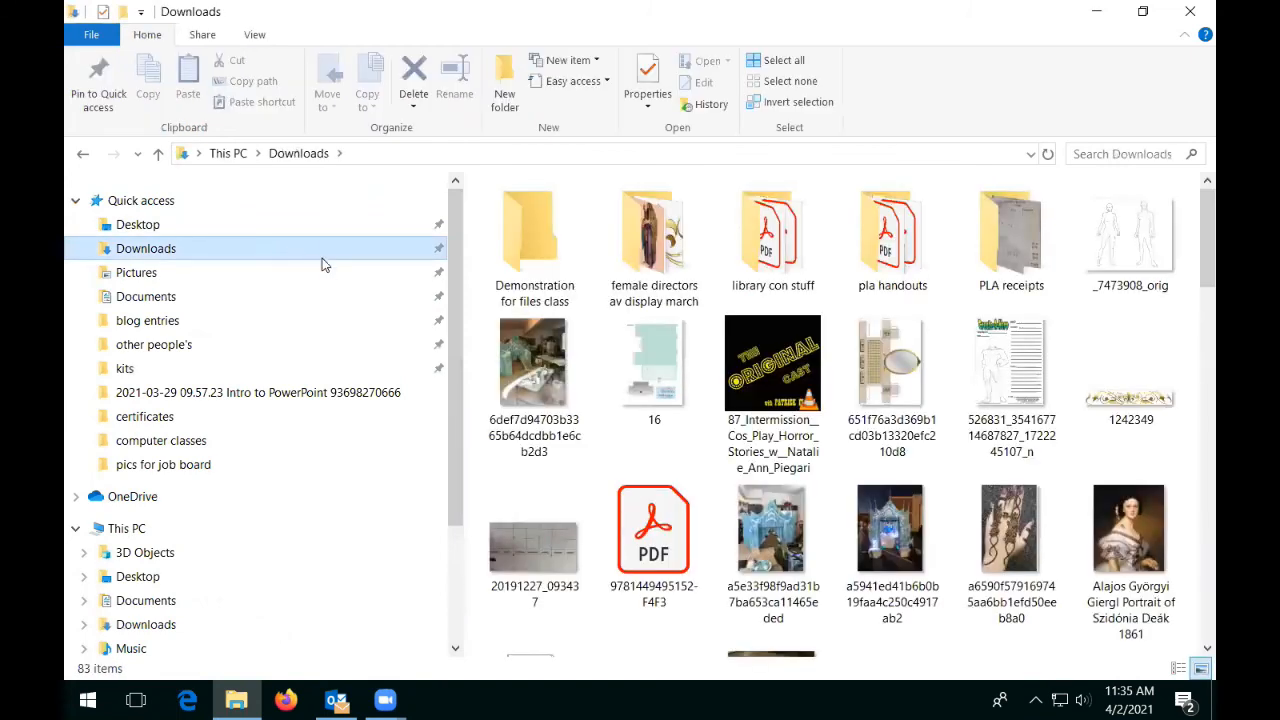